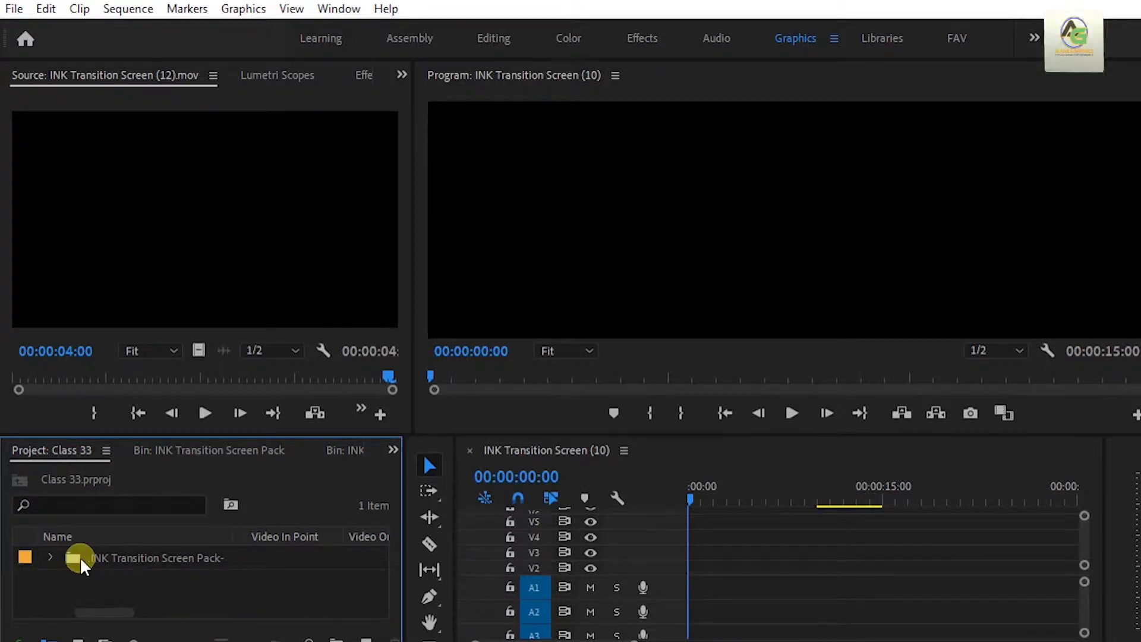
Expand the INK Transition Screen Pack bins, preview the INK Transition Screen (9).mov clip in the source monitor, and collapse the inner bin.
click(50, 558)
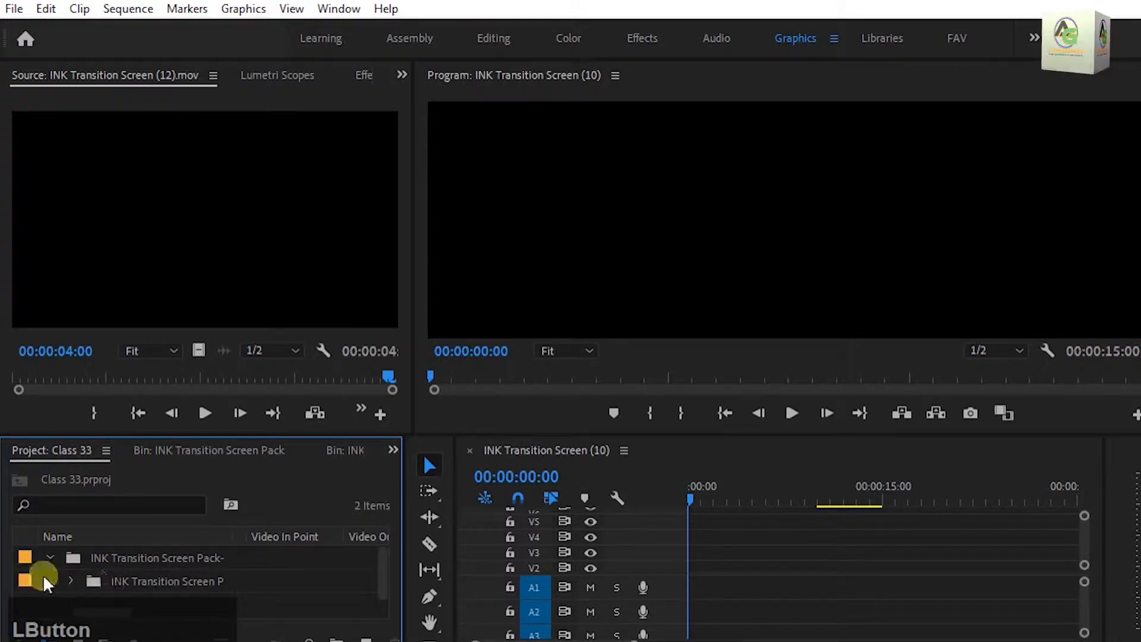
click(66, 581)
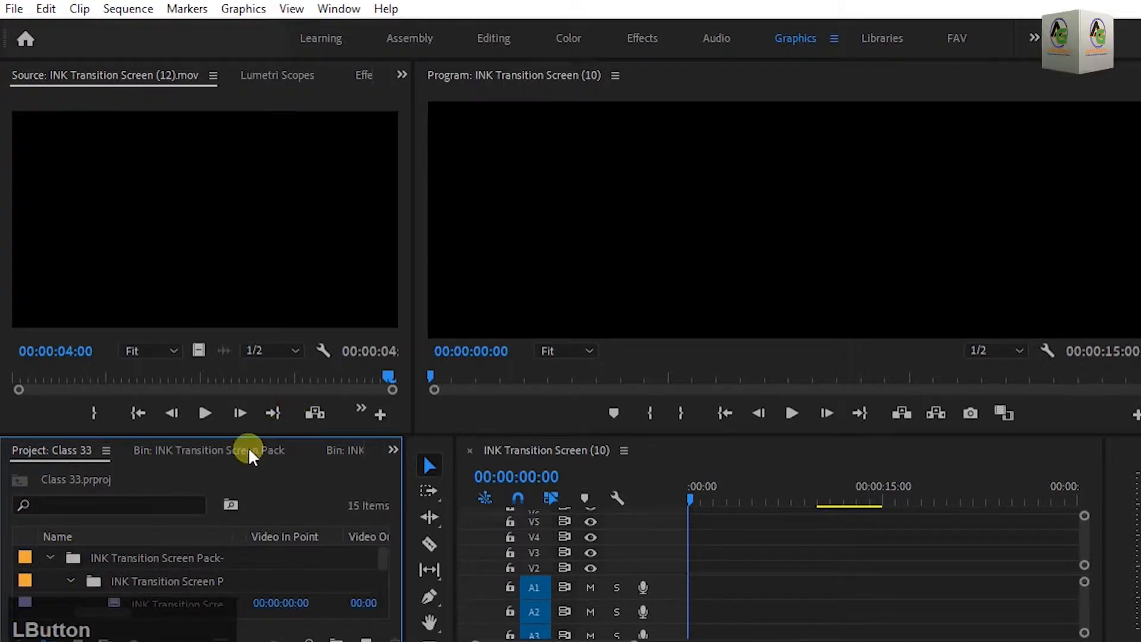
drag(264, 439, 265, 416)
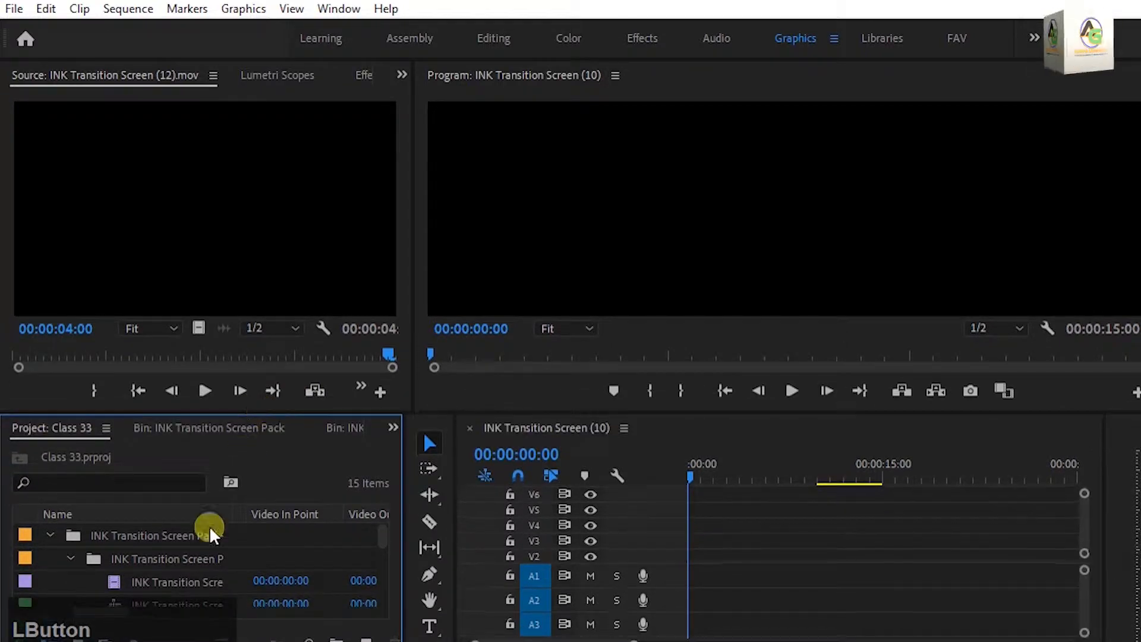
double_click(113, 584)
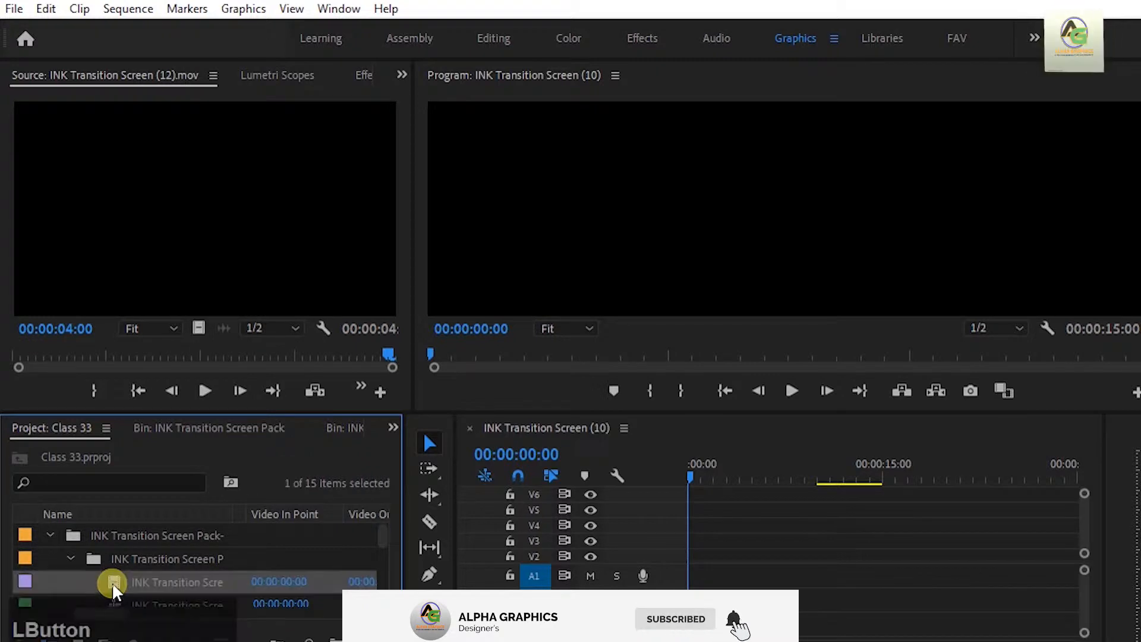
key(space)
scroll(204, 565, down, 1)
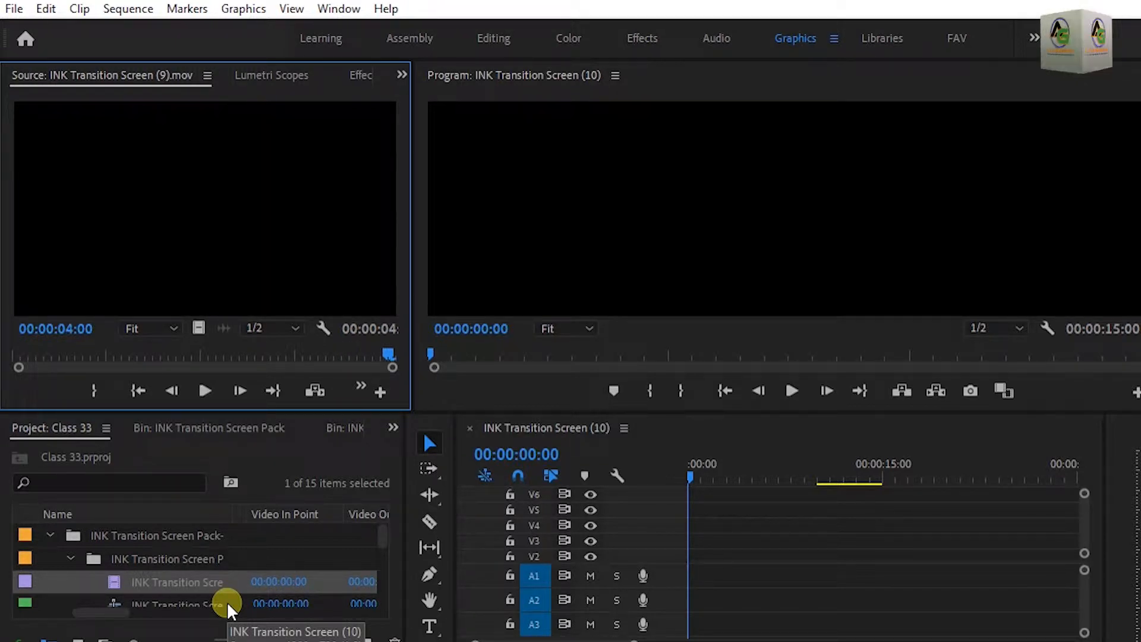
click(70, 558)
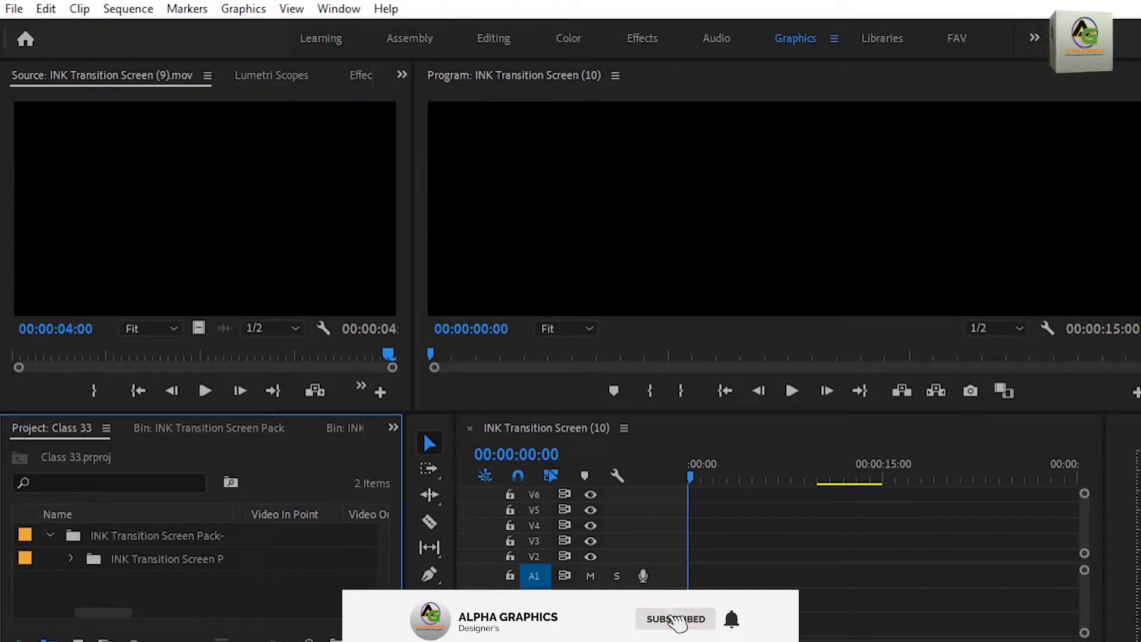
Create a new 1280 × 720, 24 fps color matte in green, hex 3A981A.
click(360, 637)
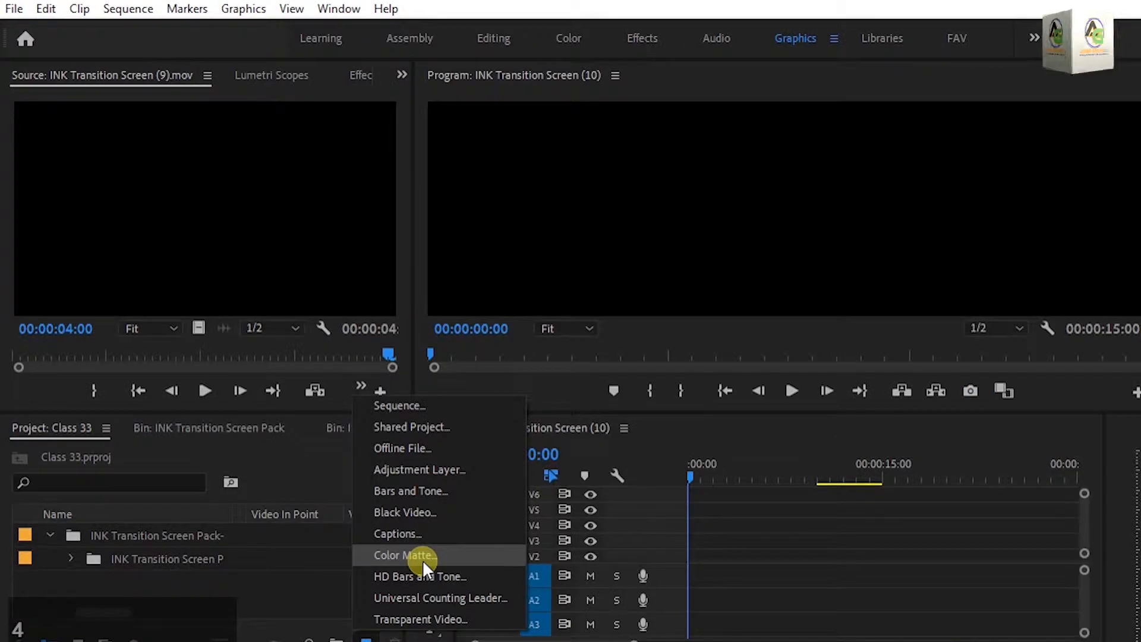
click(454, 552)
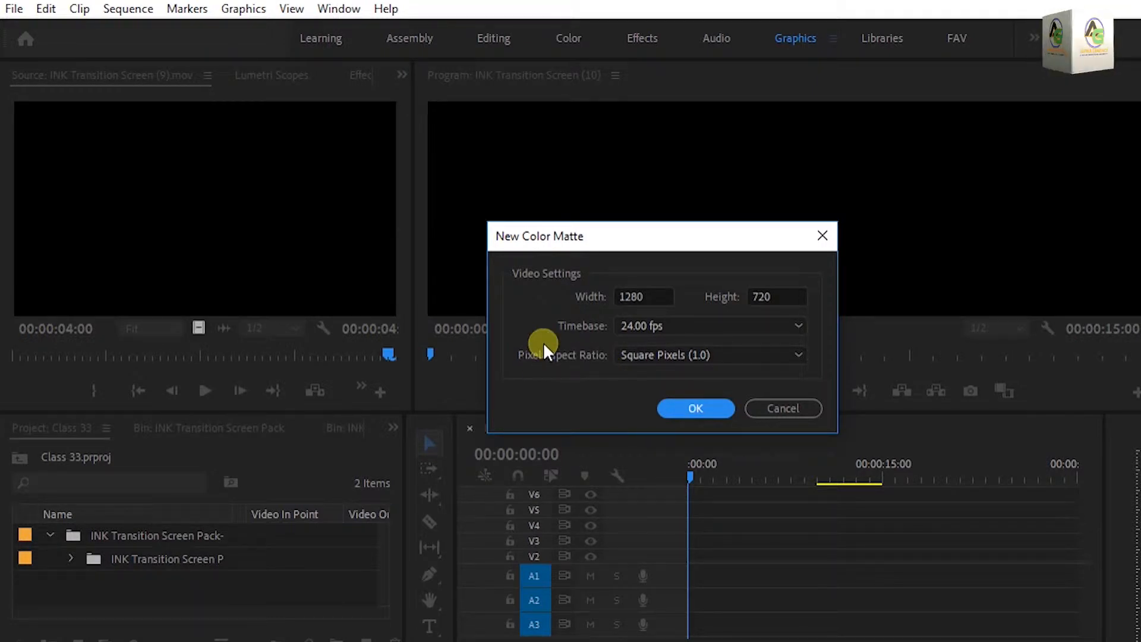
click(687, 409)
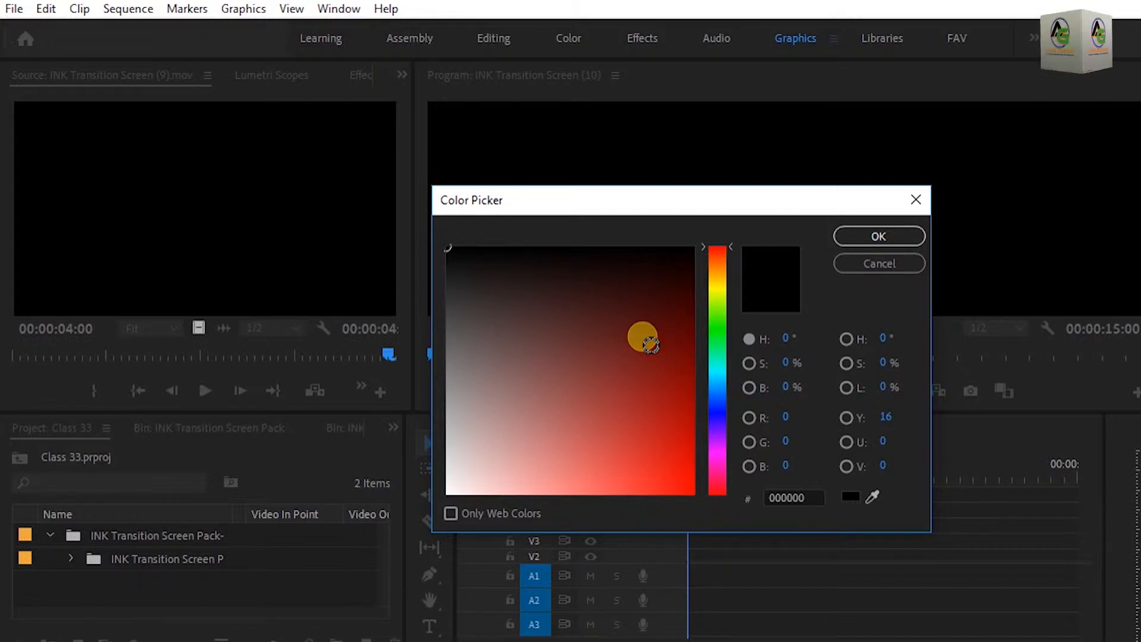
click(717, 319)
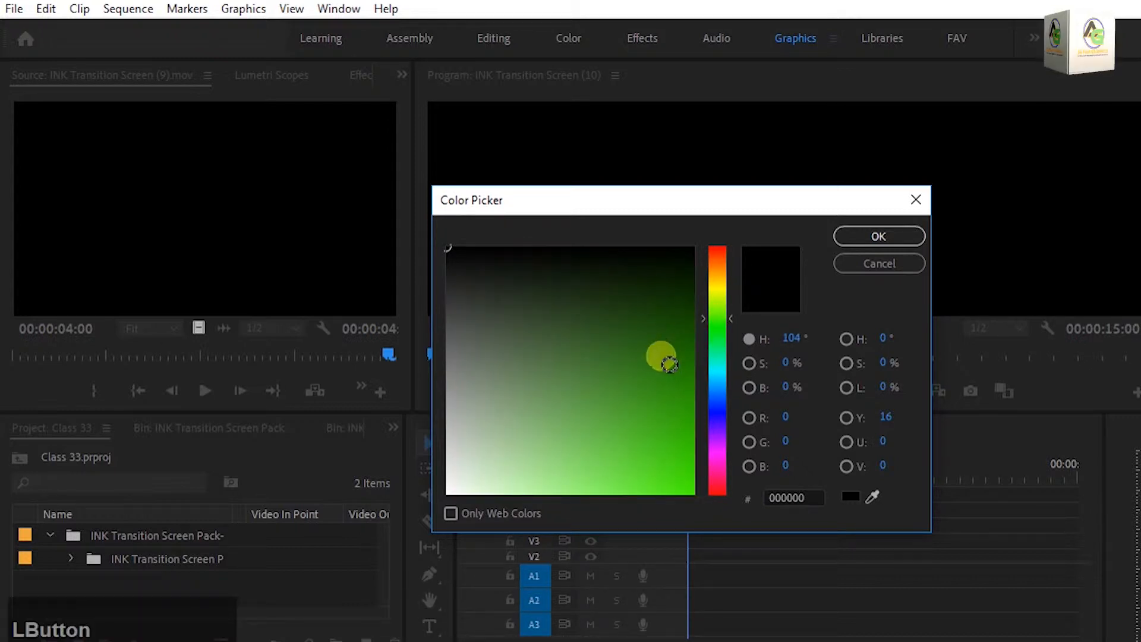
drag(661, 359, 661, 402)
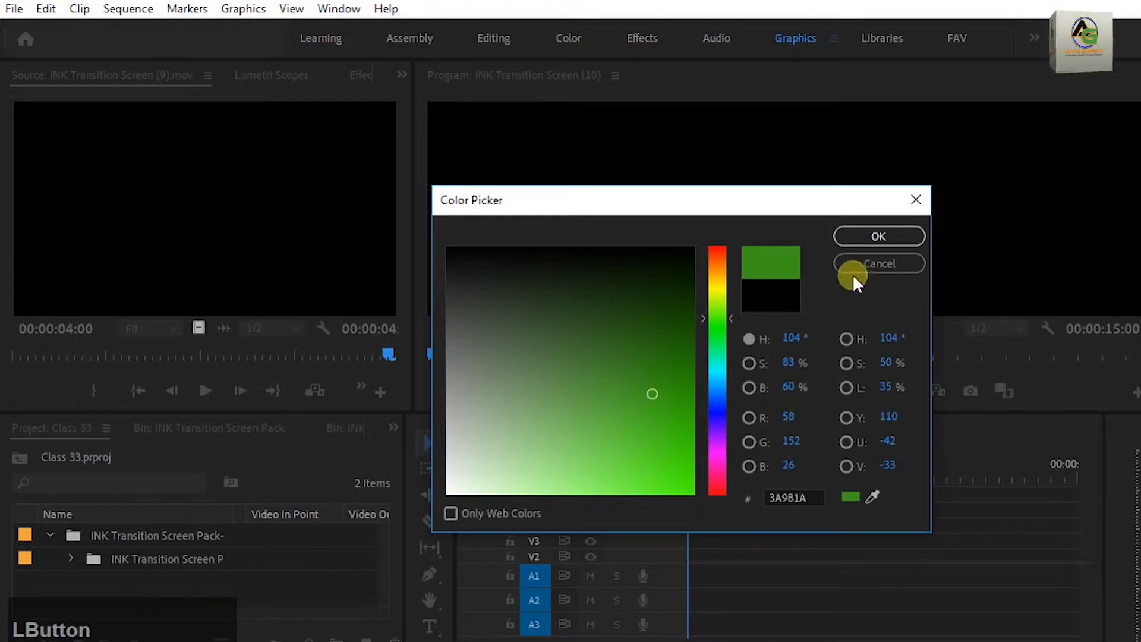
click(877, 236)
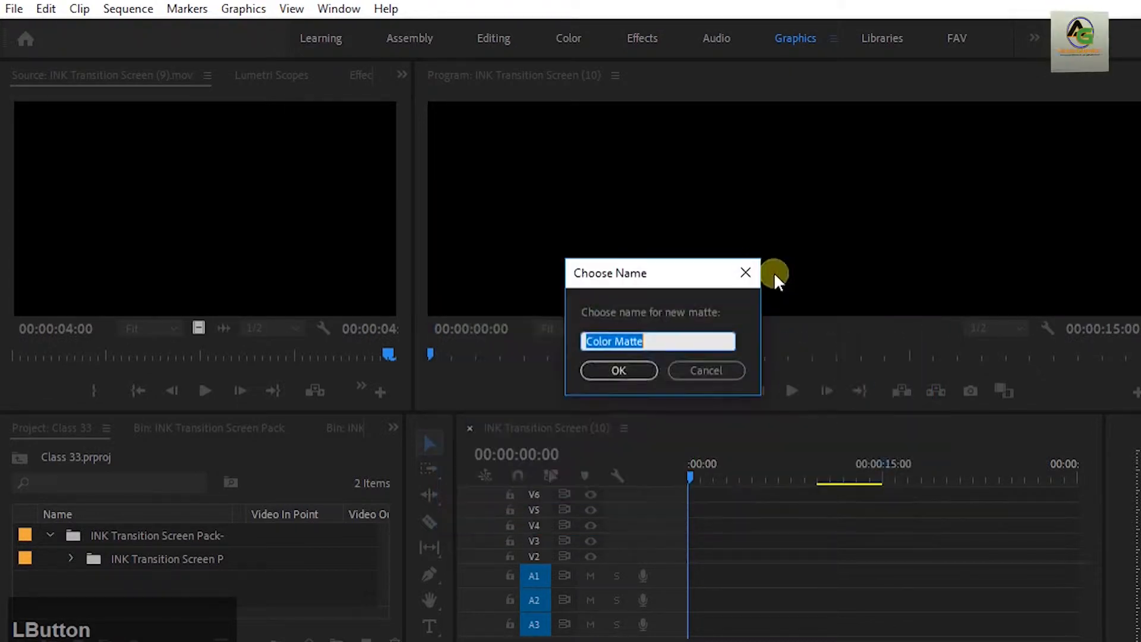
Name the green matte "Green Color Matte" and add it to the project.
click(587, 342)
click(692, 376)
text(GREE)
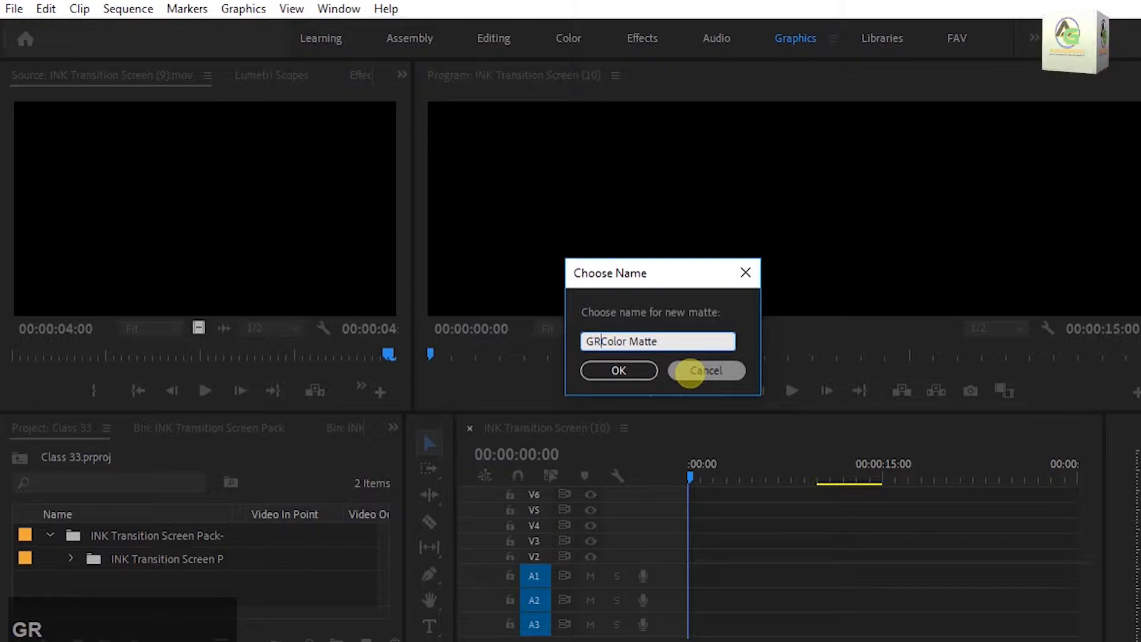
key(BackSpace)
key(BackSpace)
key(BackSpace)
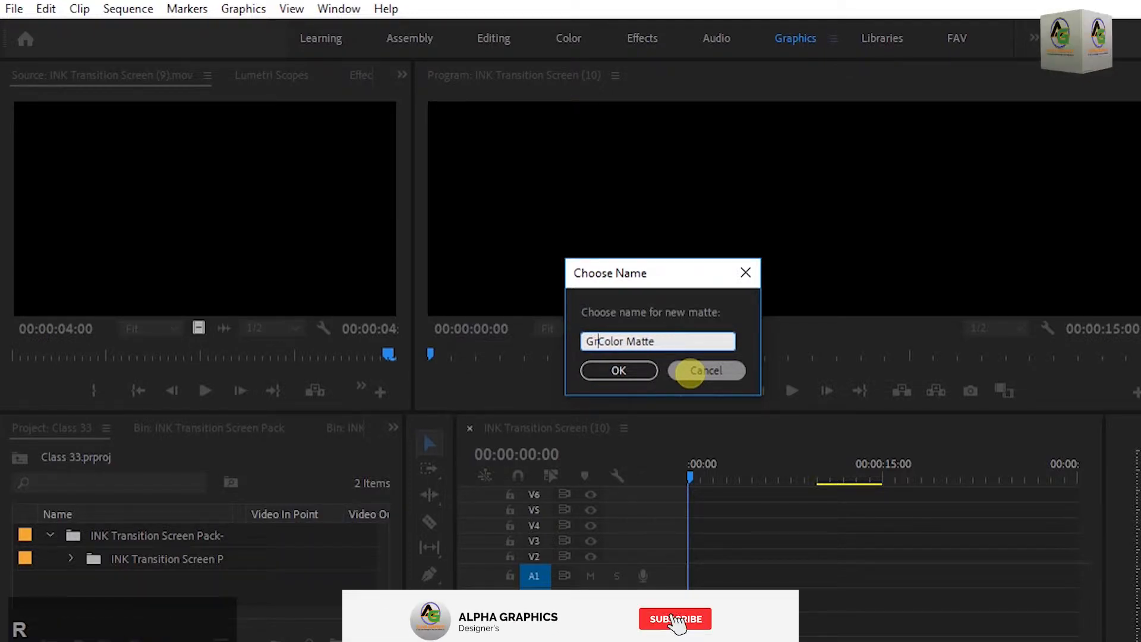
text(reen)
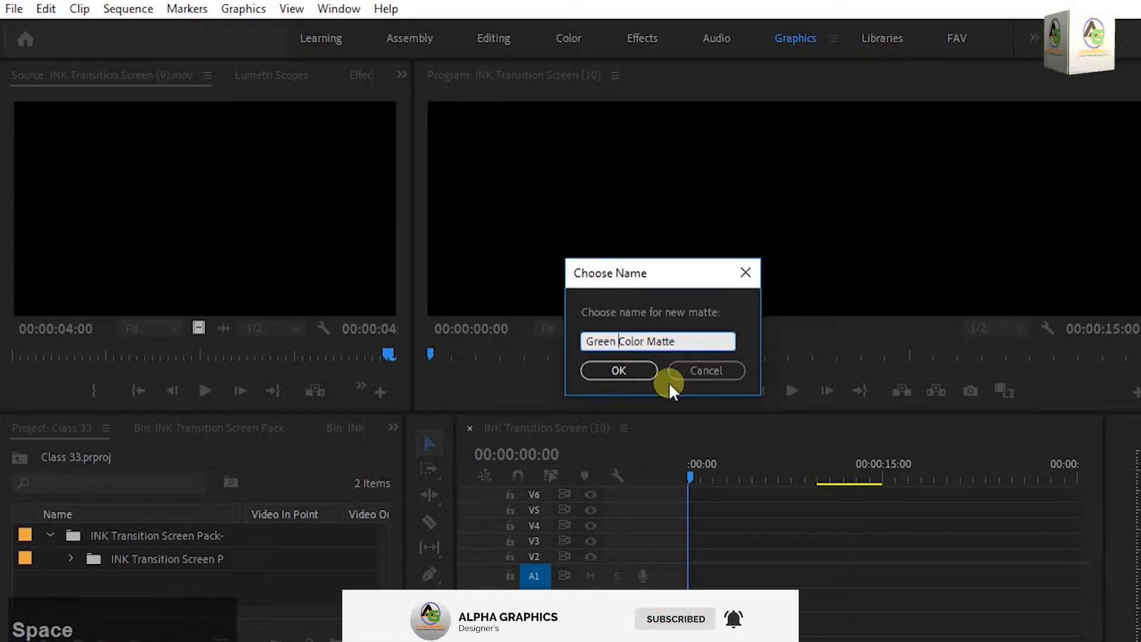
click(619, 371)
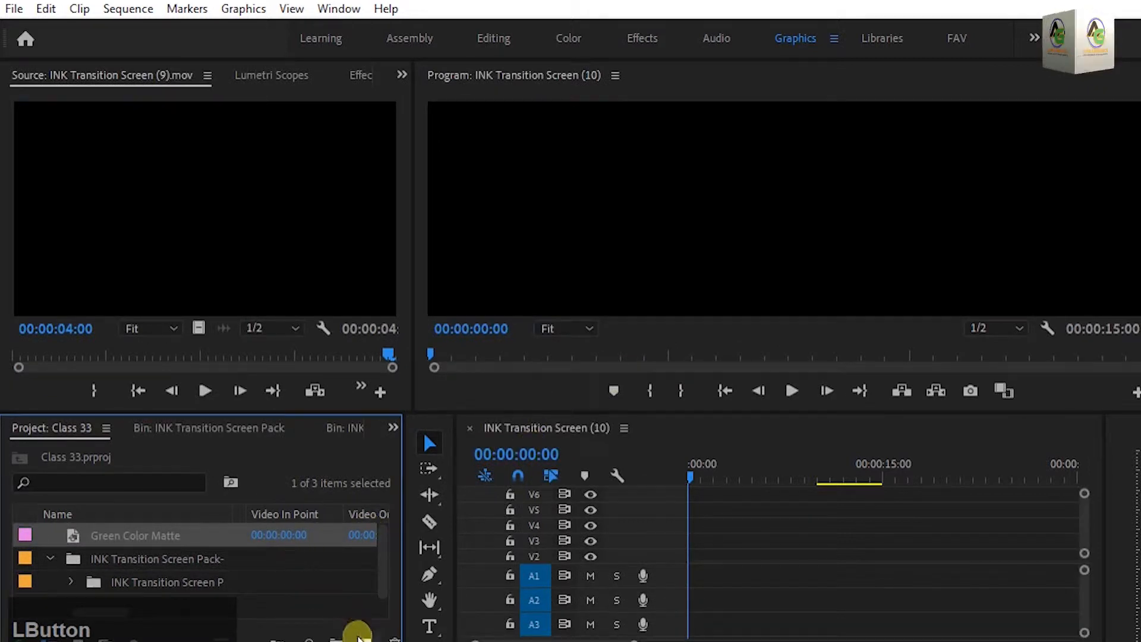
Create a second color matte with the default video settings in bright red, hex F21010.
click(359, 634)
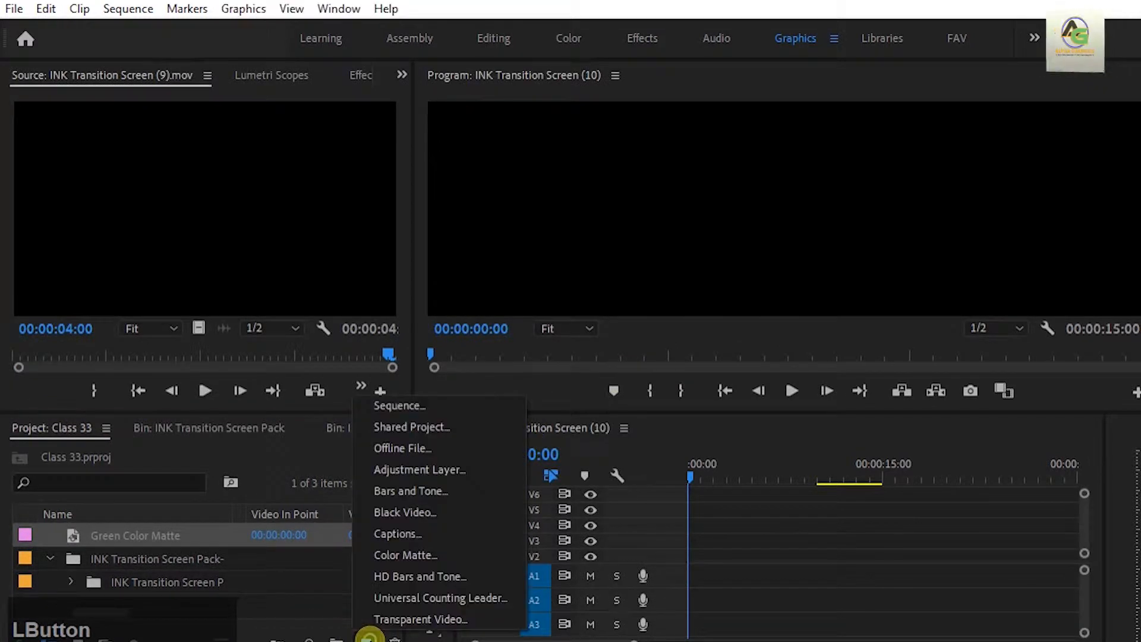
click(392, 554)
click(685, 409)
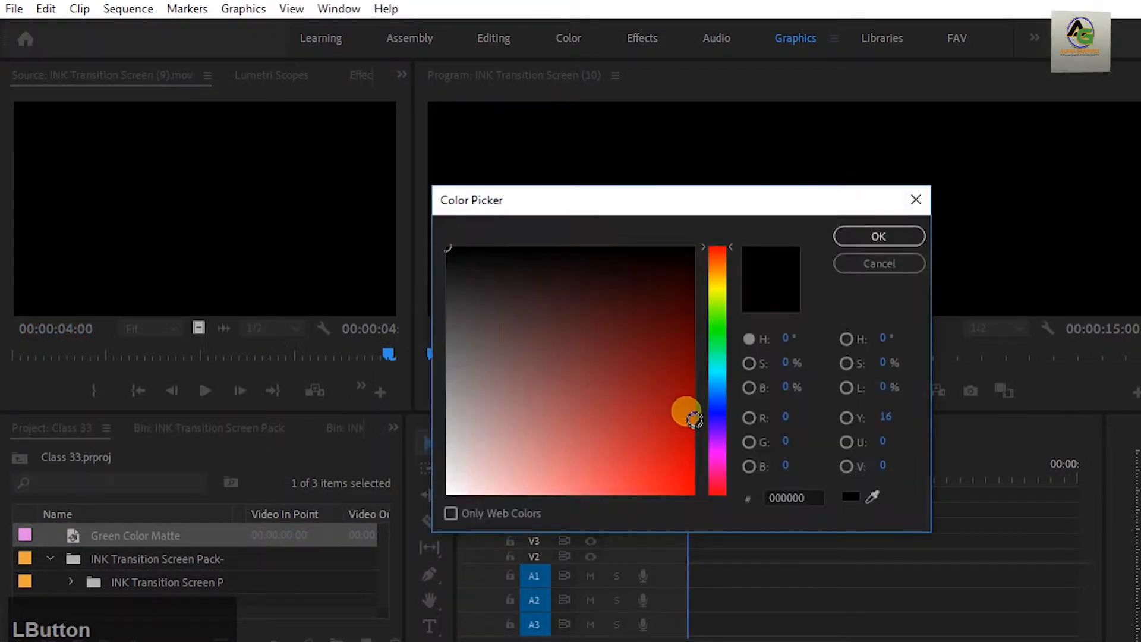
click(675, 453)
drag(683, 466, 686, 488)
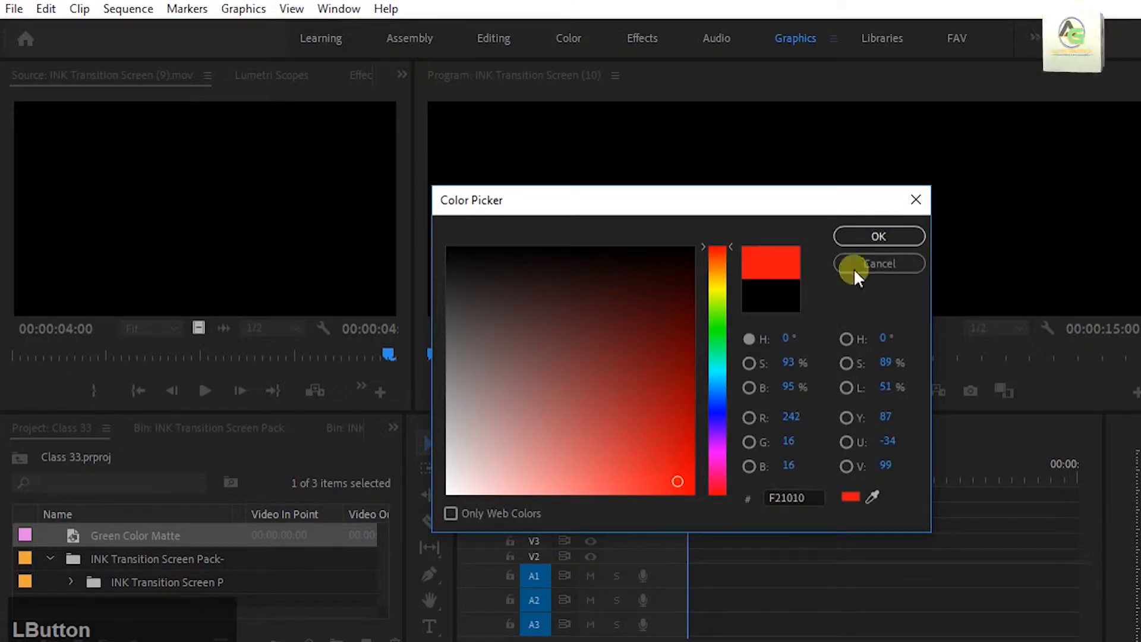
click(888, 228)
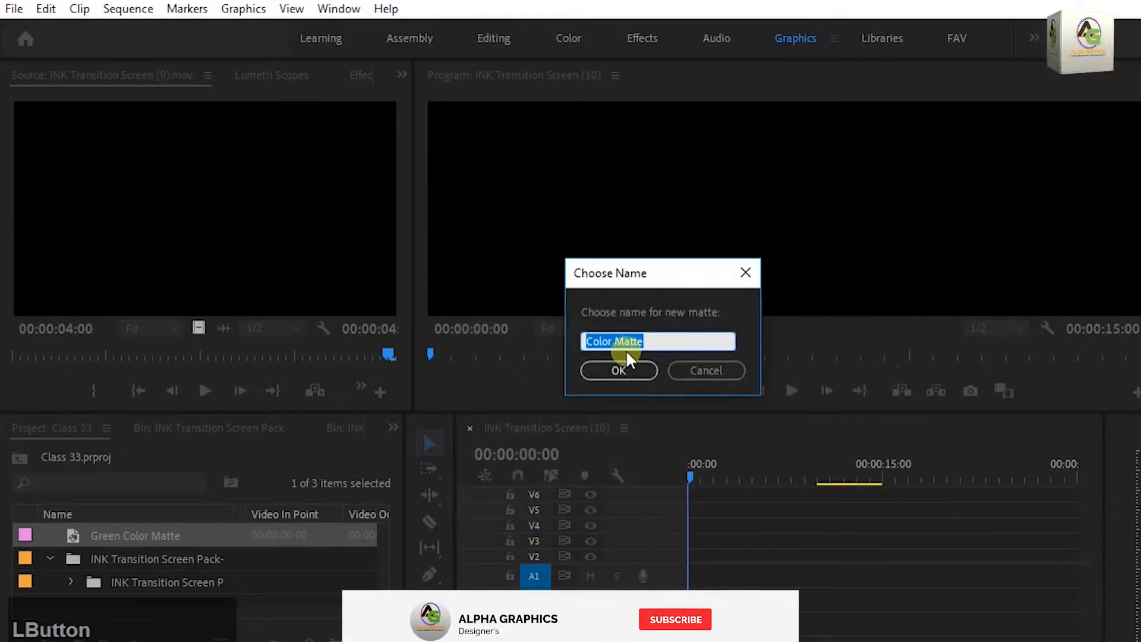
Name the red matte "Red Color Matte" and add it to the project.
click(589, 343)
text(G)
key(BackSpace)
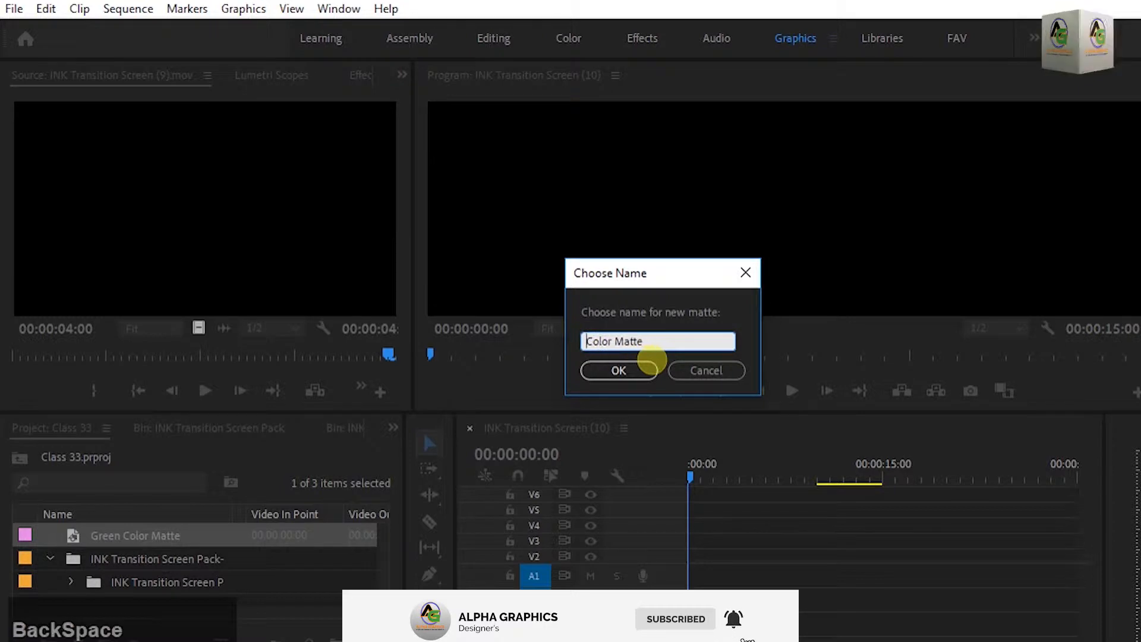
text(Red)
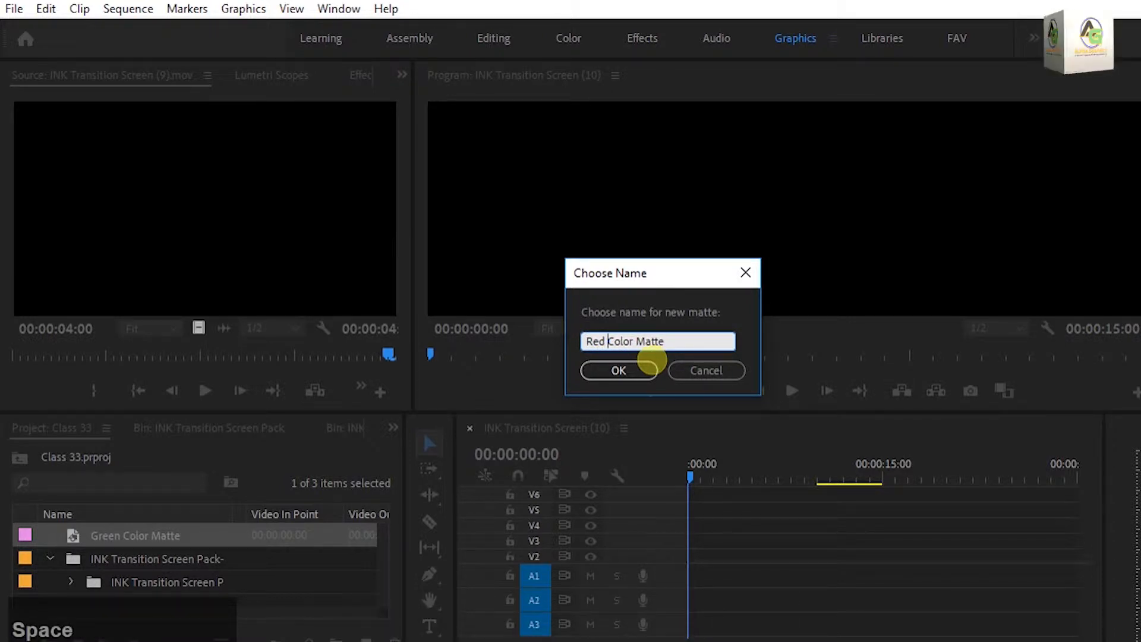
click(638, 373)
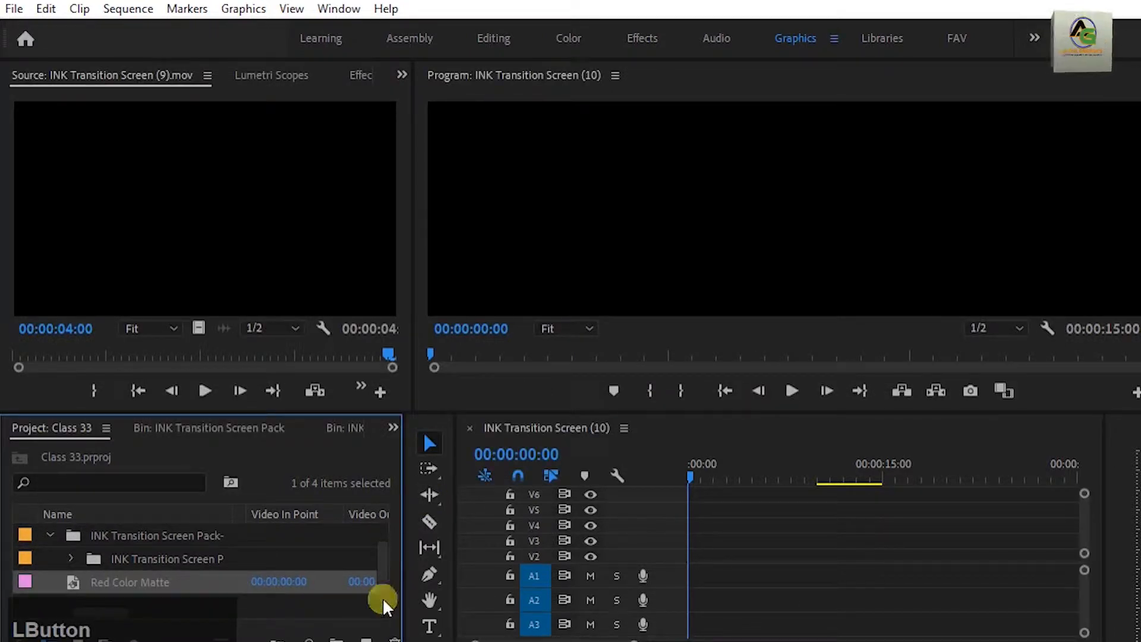
Create a third color matte with the default video settings in a strong blue with a hue of 235°.
click(367, 637)
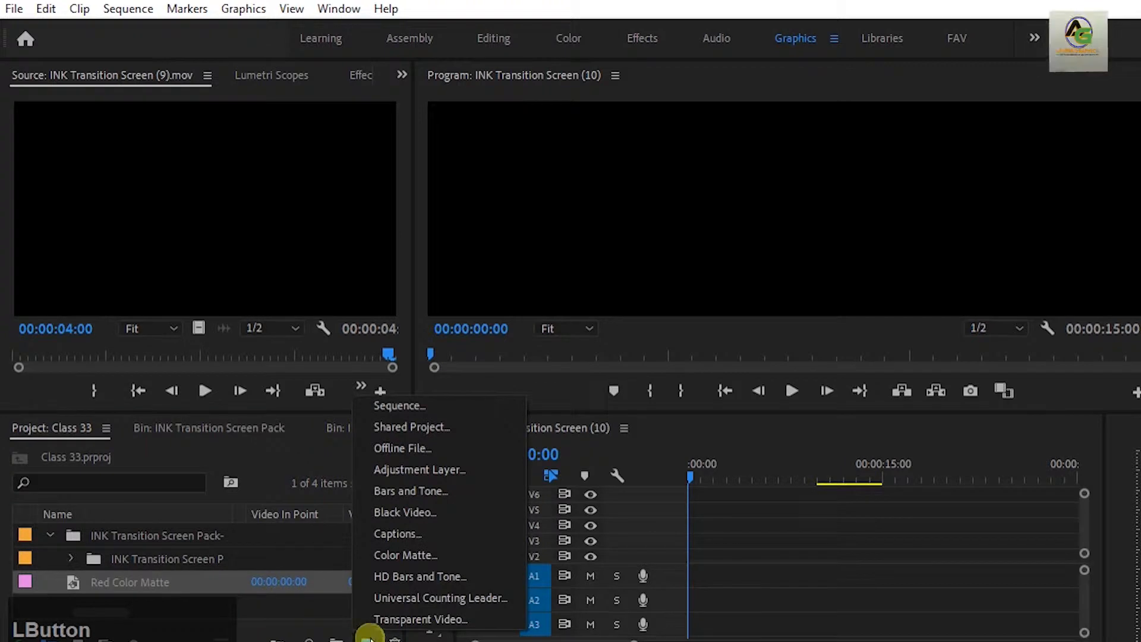
click(403, 555)
click(682, 408)
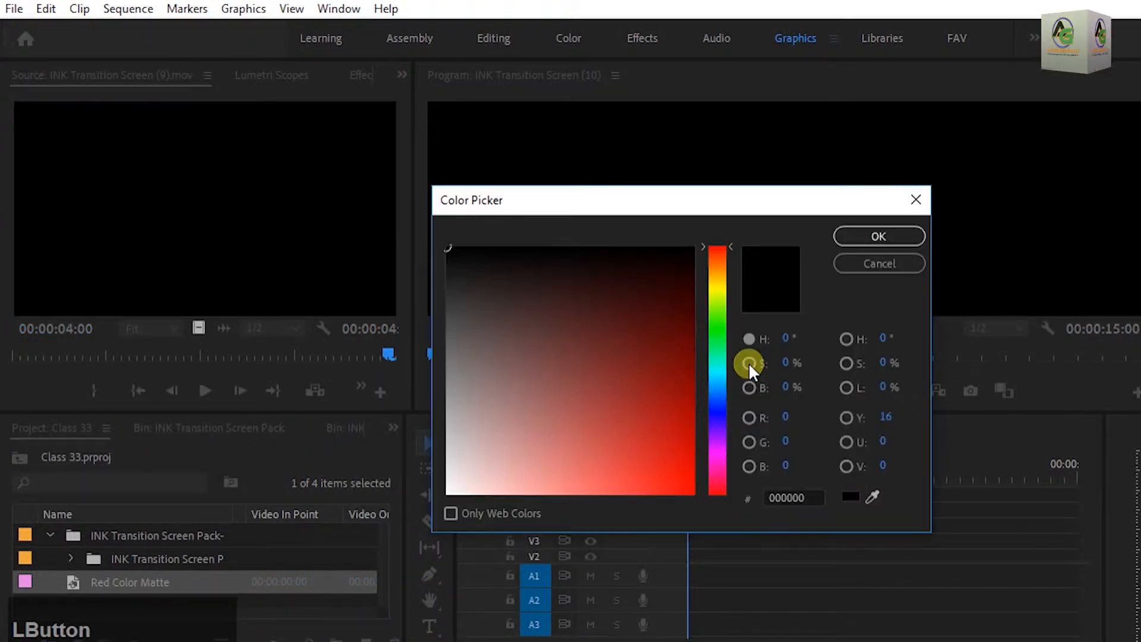
click(718, 407)
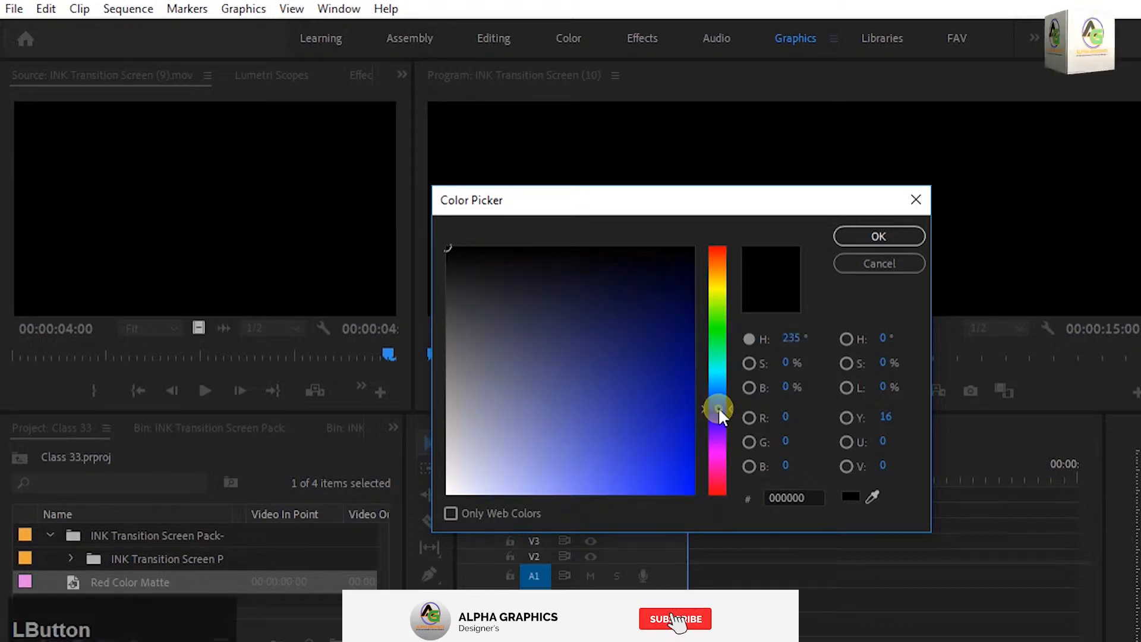
click(669, 410)
click(878, 236)
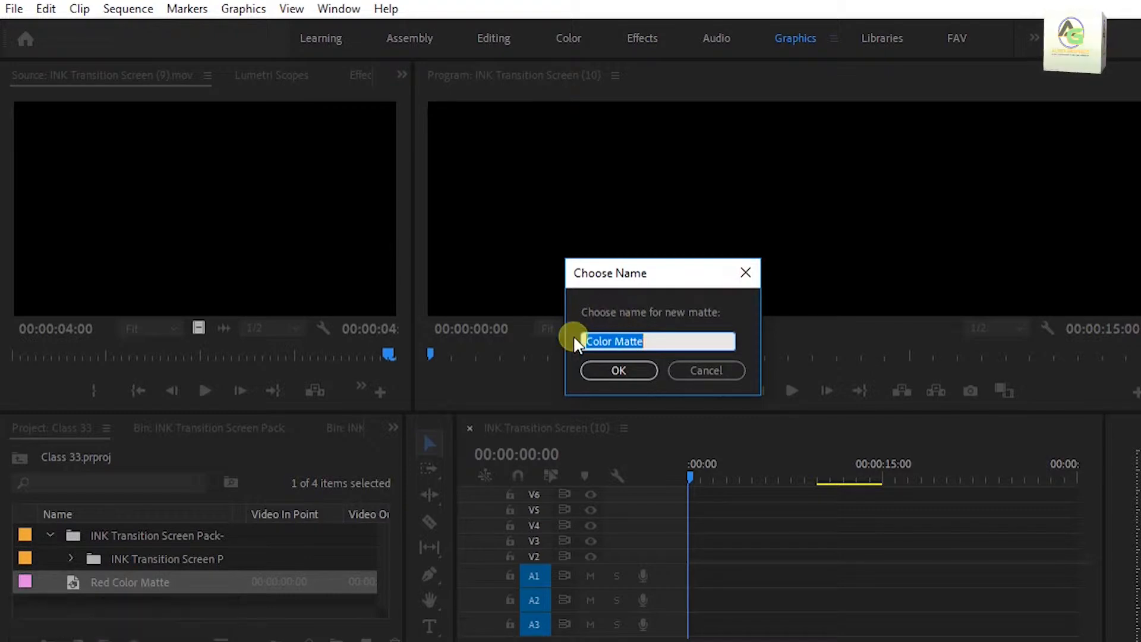
Name the blue matte "Blue Color Matte" and collapse the INK Transition Screen Pack bin in the project list.
click(587, 341)
text(Blue)
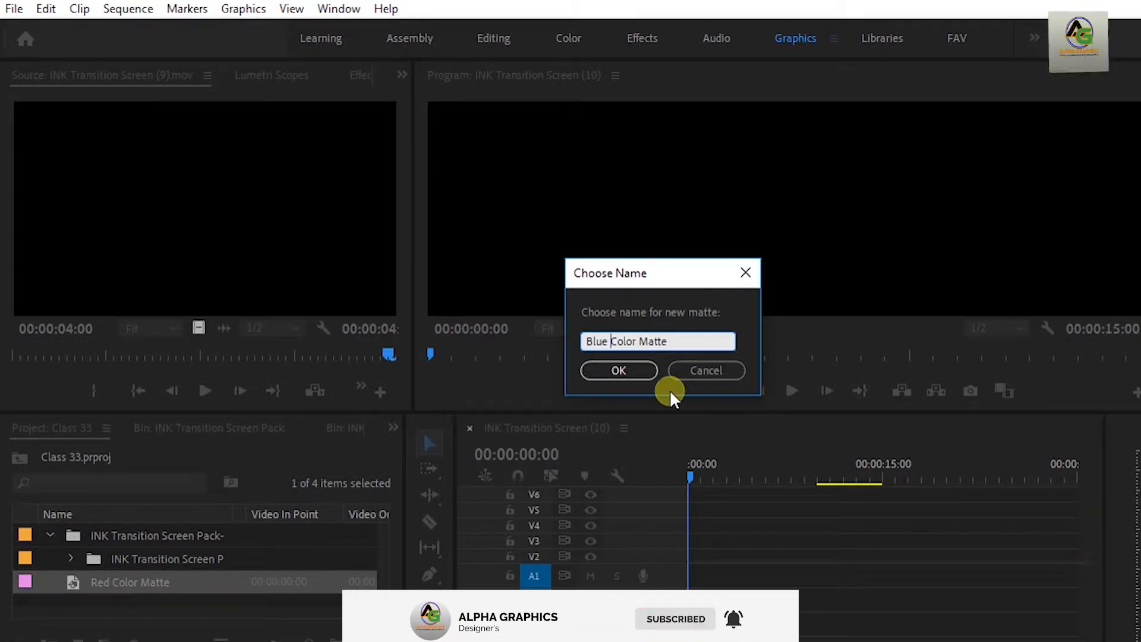
click(619, 373)
scroll(254, 574, up, 2)
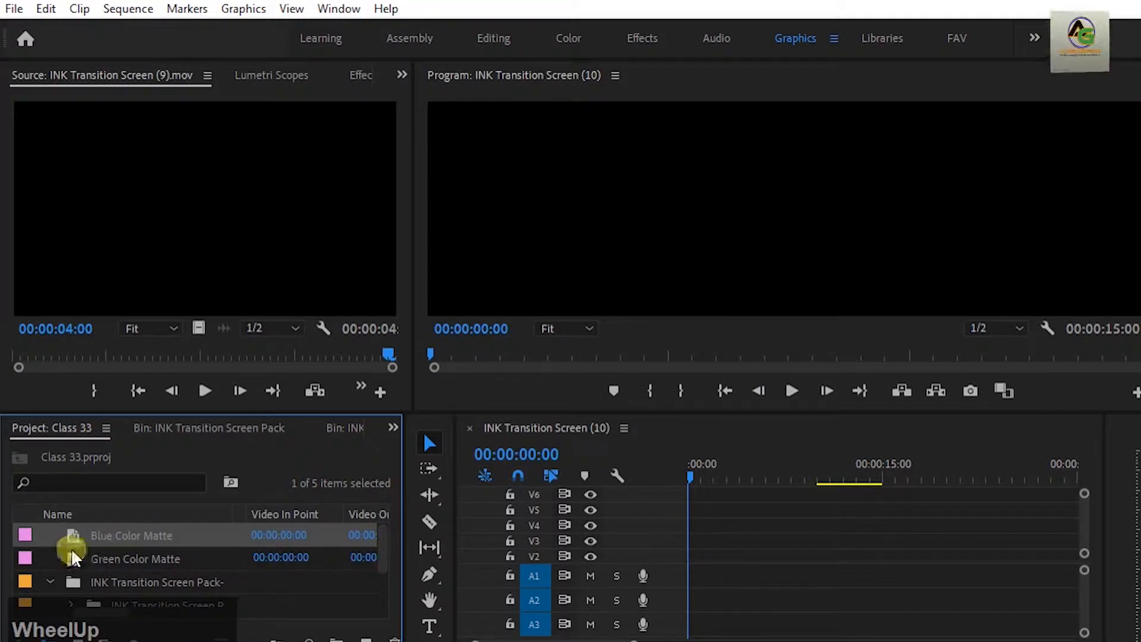
click(50, 582)
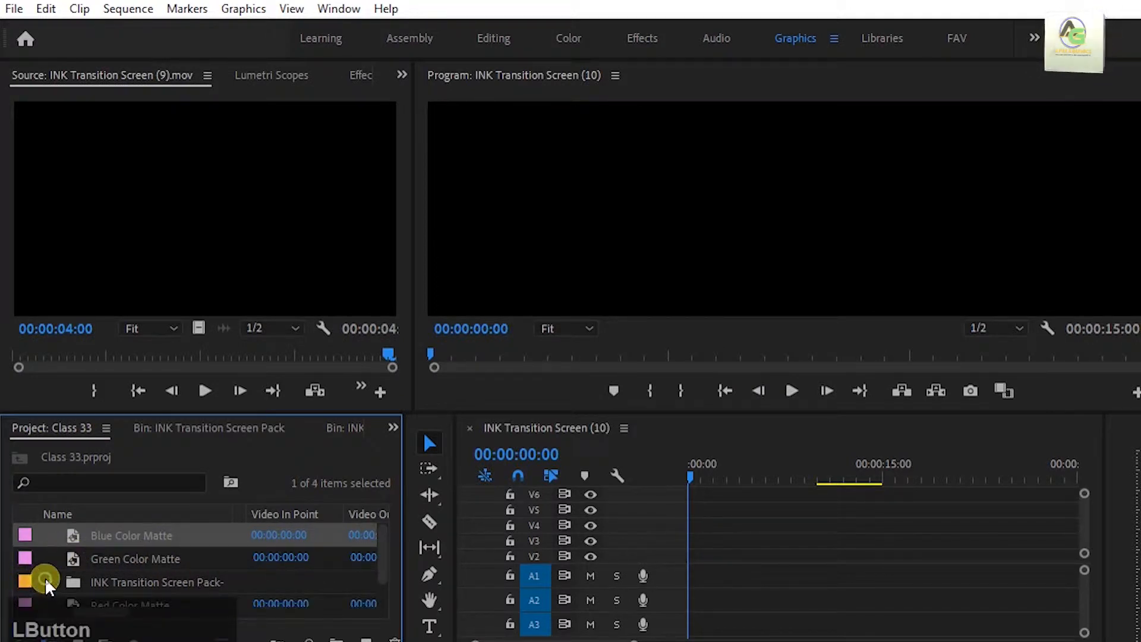
scroll(378, 543, up, 1)
mouse_move(382, 543)
mouse_down()
mouse_move(382, 565)
mouse_move(376, 520)
mouse_move(382, 566)
mouse_move(386, 543)
mouse_up()
Create a fourth color matte with the default video settings in golden yellow, hex C0AF1F.
click(359, 639)
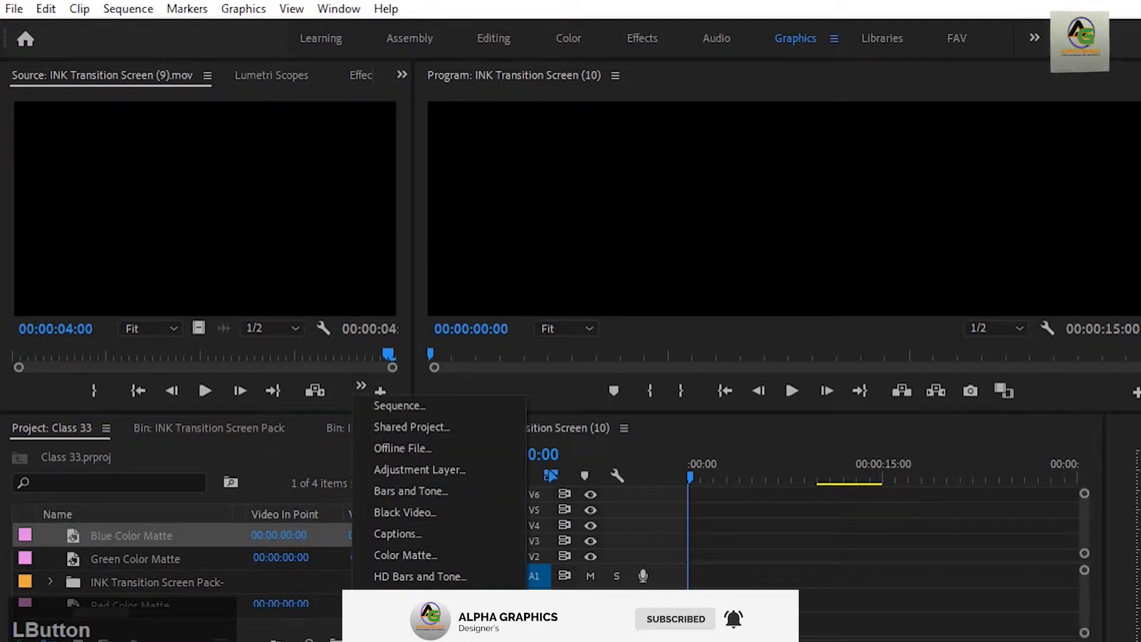
click(406, 554)
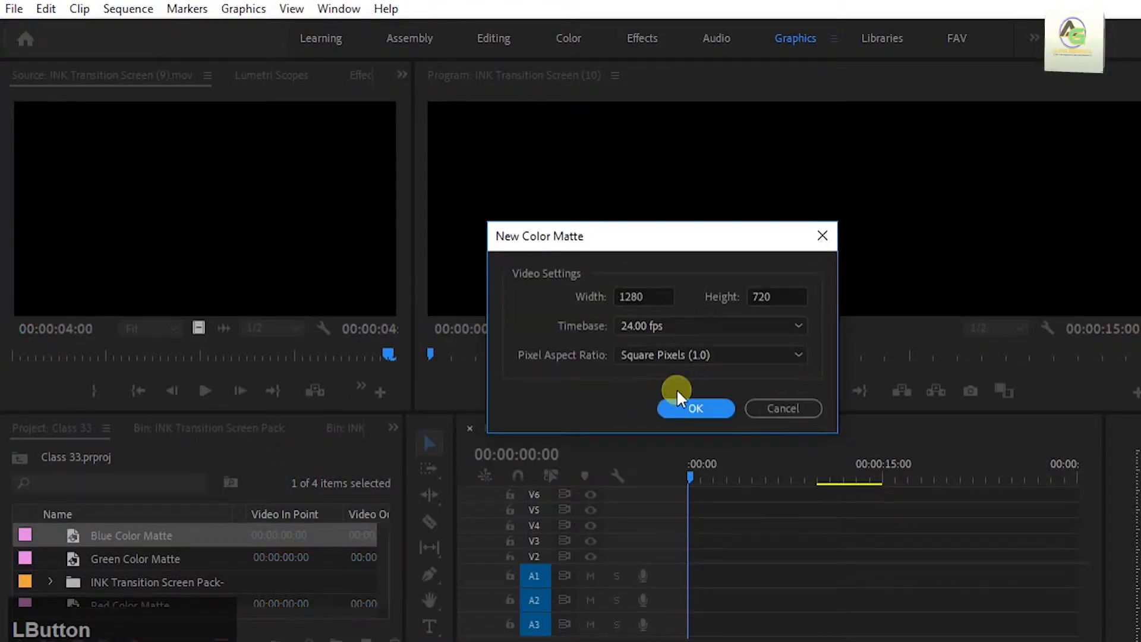
click(689, 410)
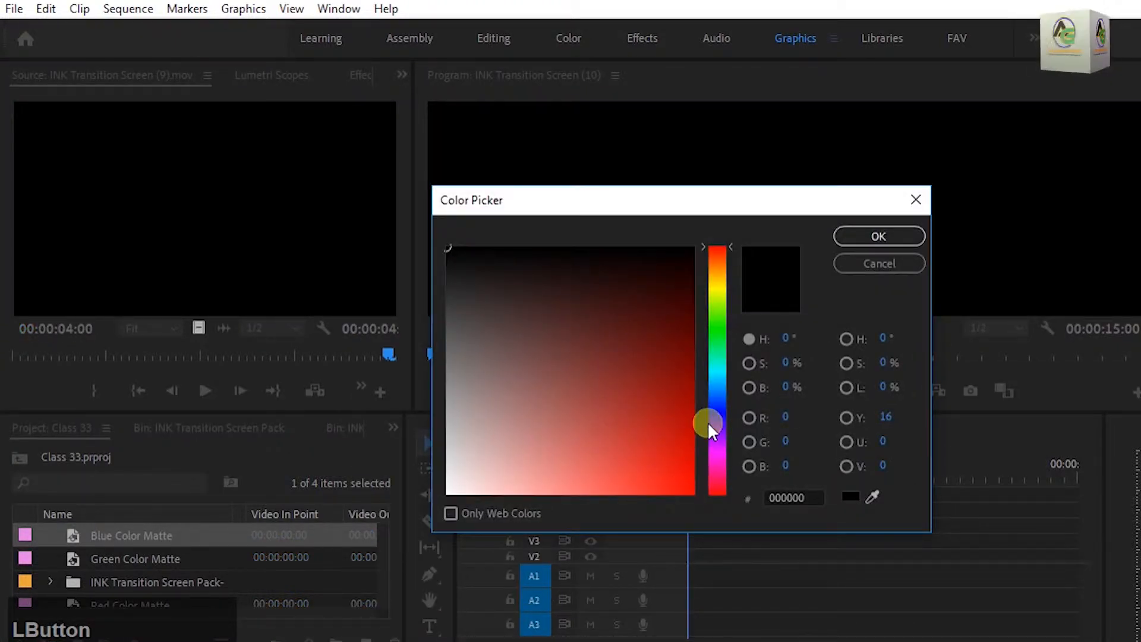
click(714, 283)
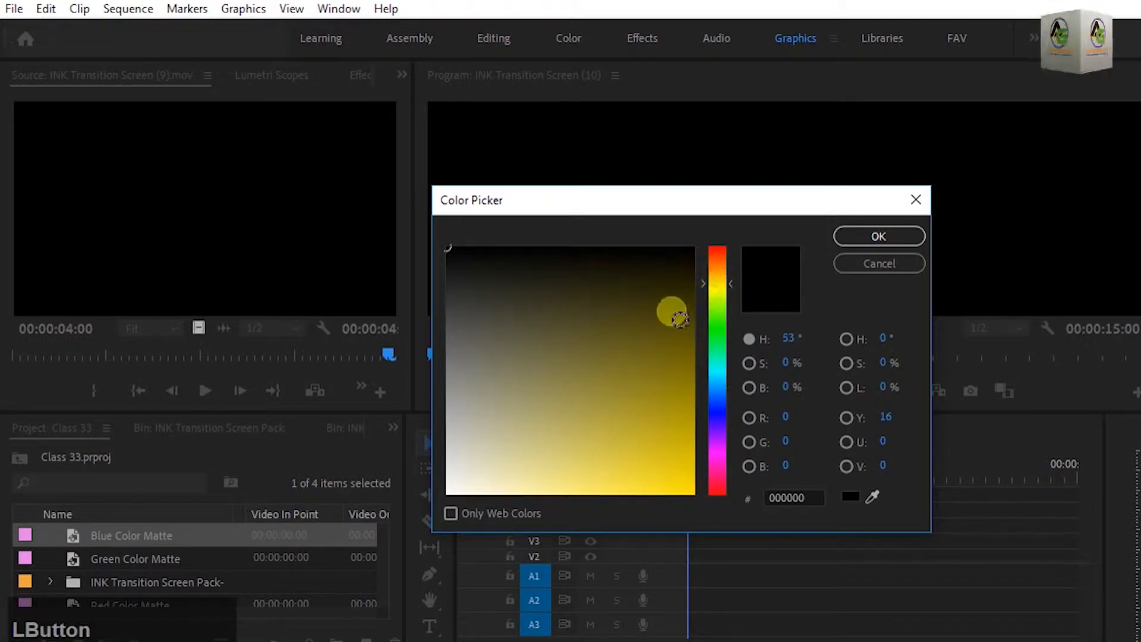
drag(670, 311, 661, 440)
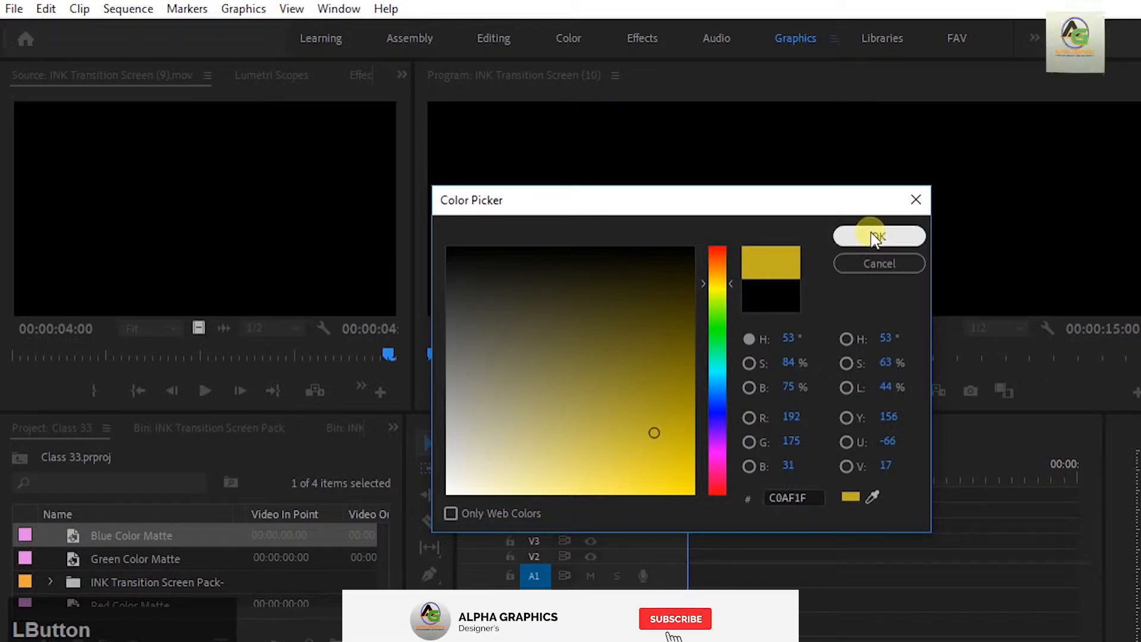
click(866, 236)
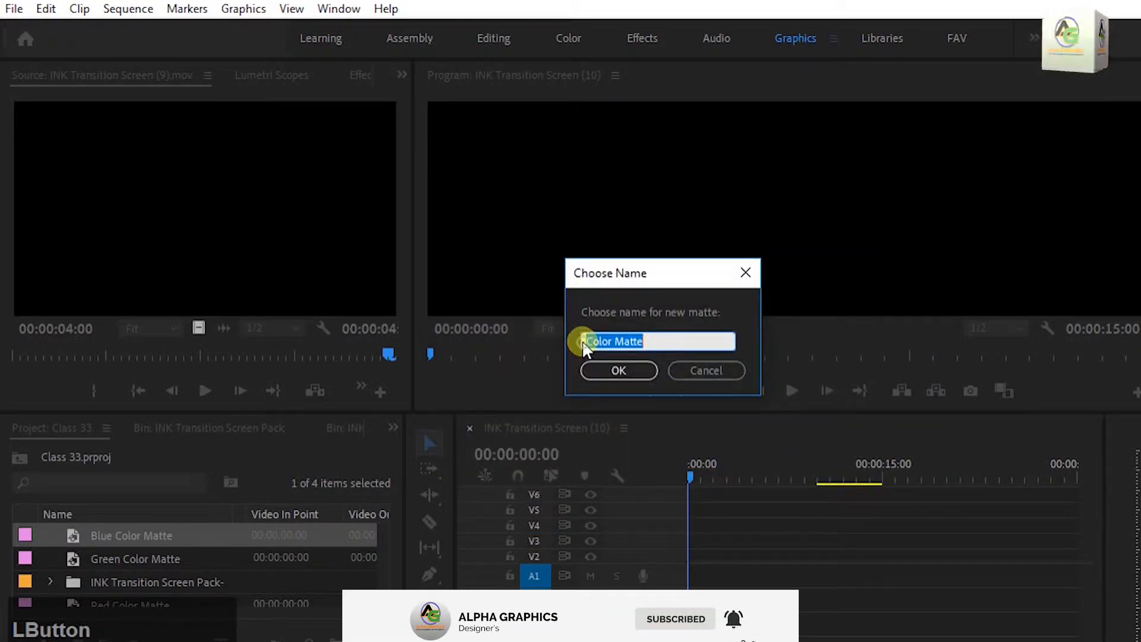
Name the golden matte "Golden Color Matte" and add it to the project.
click(591, 343)
text(G)
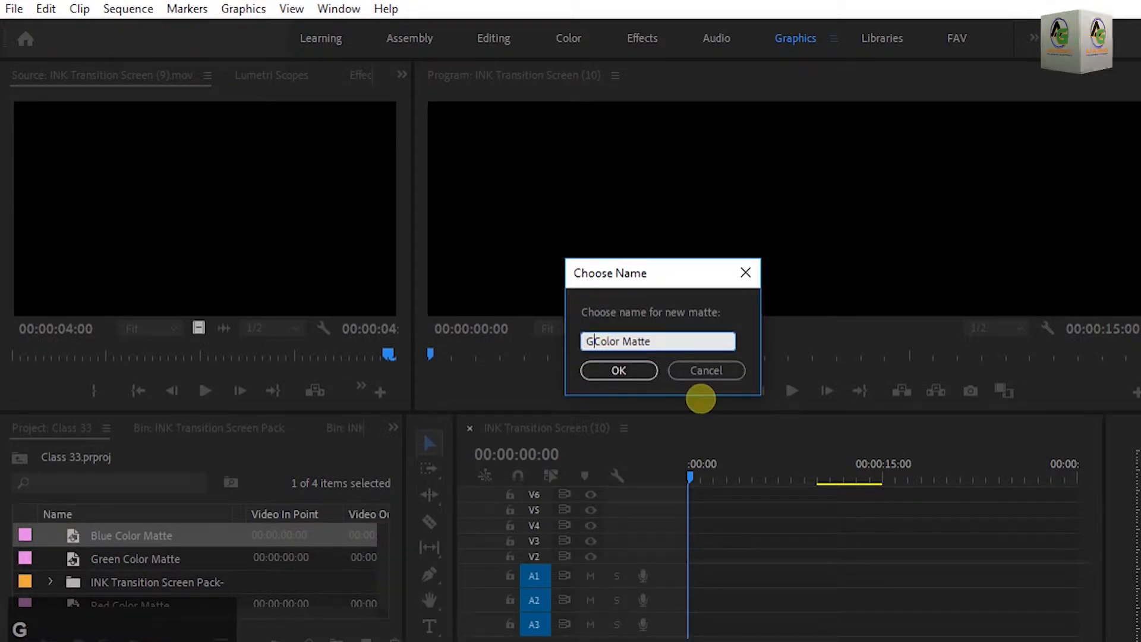
text(olden)
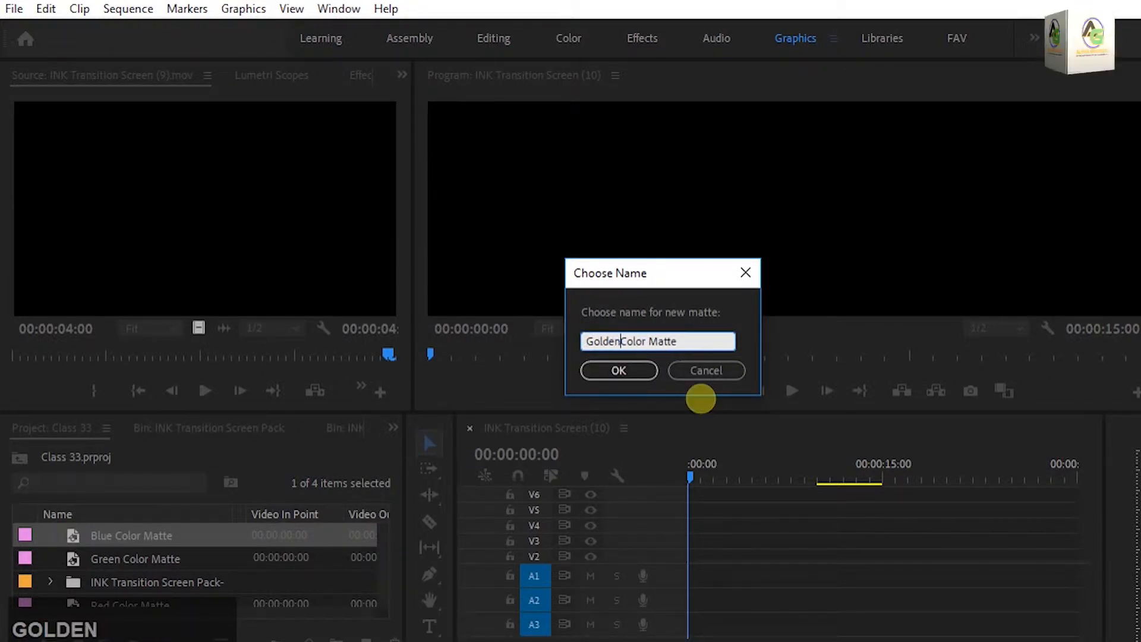
click(621, 370)
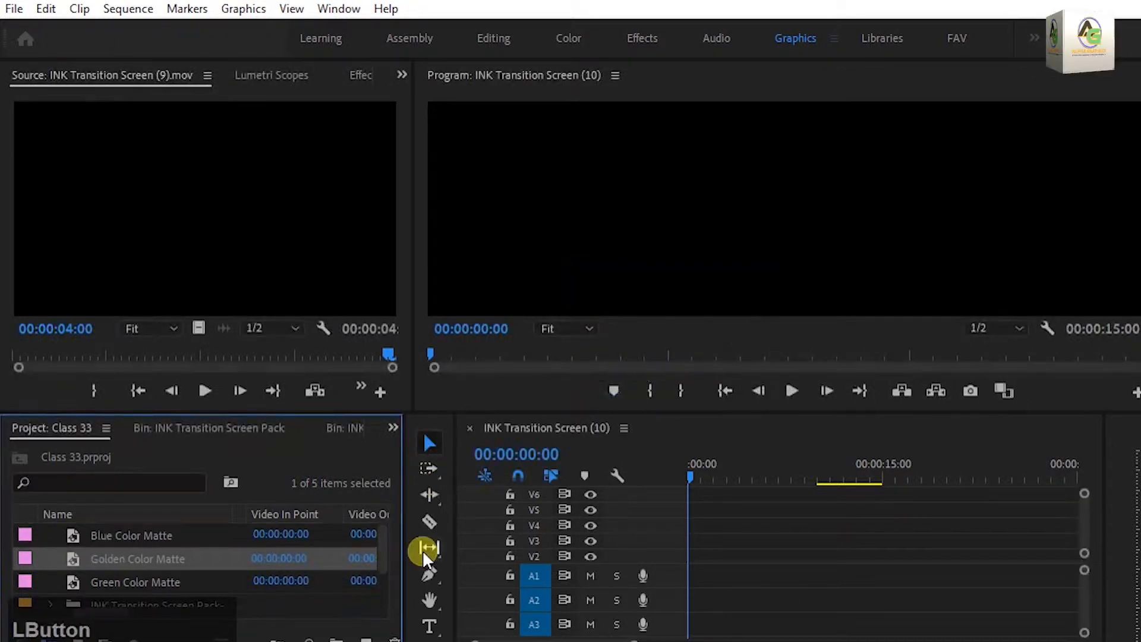
Create a fifth color matte with the default video settings in a purple with a hue of 308°.
click(366, 635)
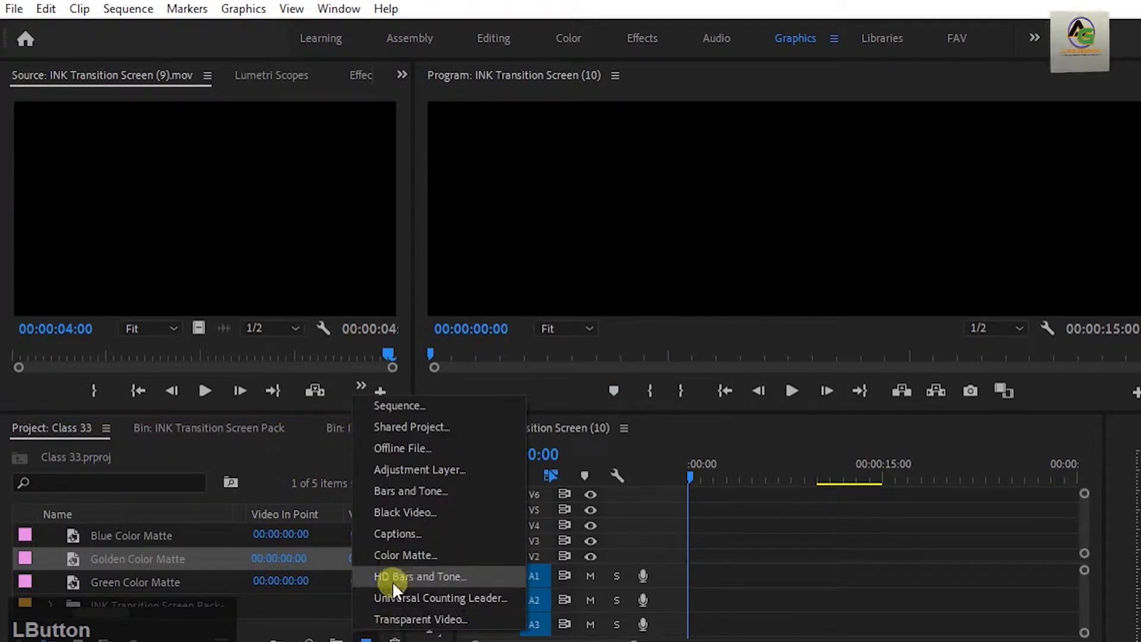
click(398, 555)
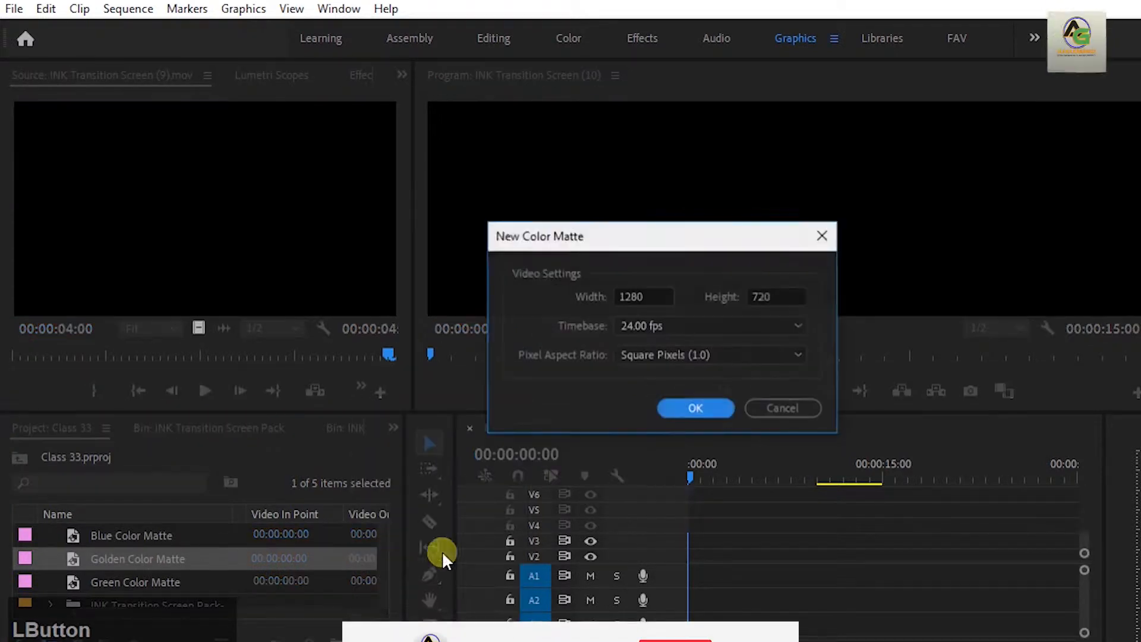
click(697, 408)
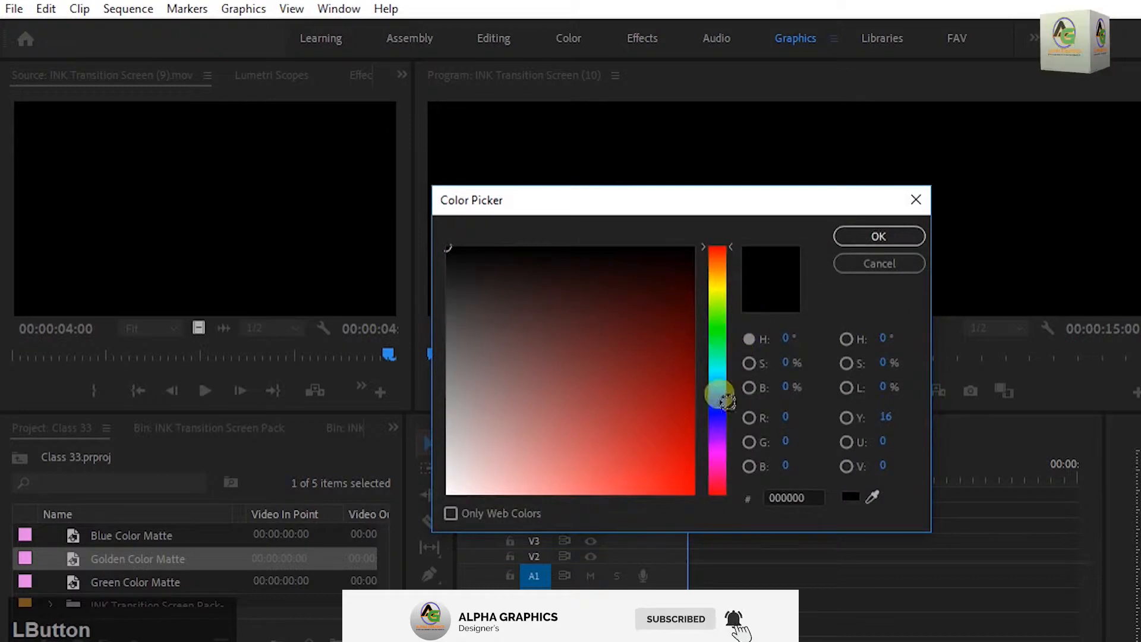
click(719, 457)
mouse_move(661, 458)
mouse_down()
mouse_move(664, 400)
mouse_move(671, 435)
mouse_up()
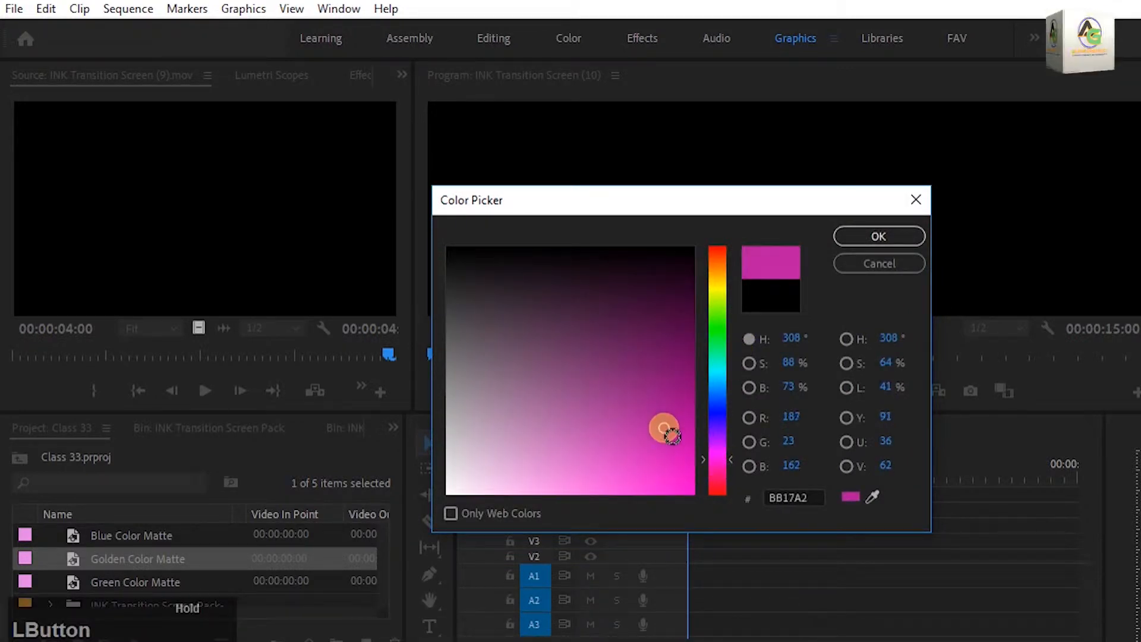
click(896, 244)
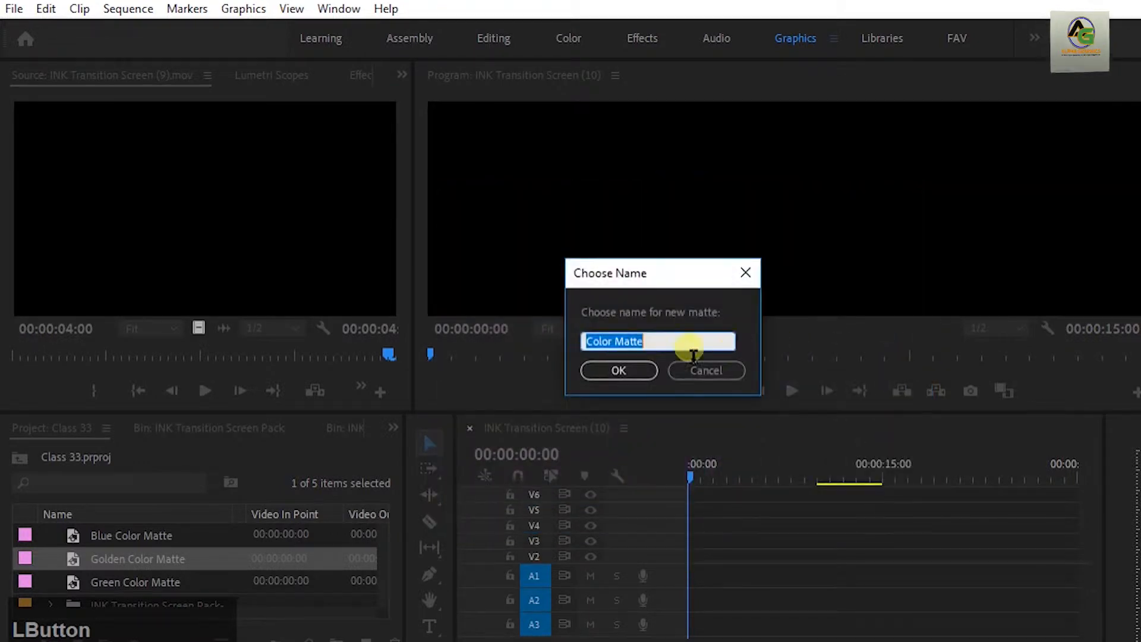
Name the purple matte "Purple Color Matte" and add it to the project.
click(590, 341)
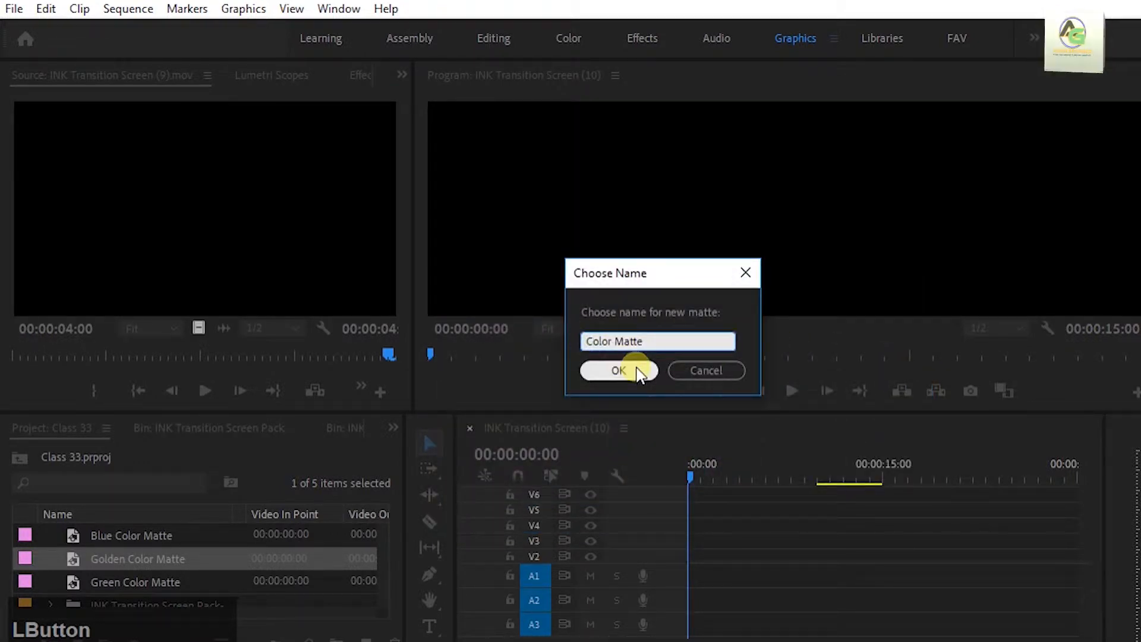
key(Caps_Lock)
text(Purp)
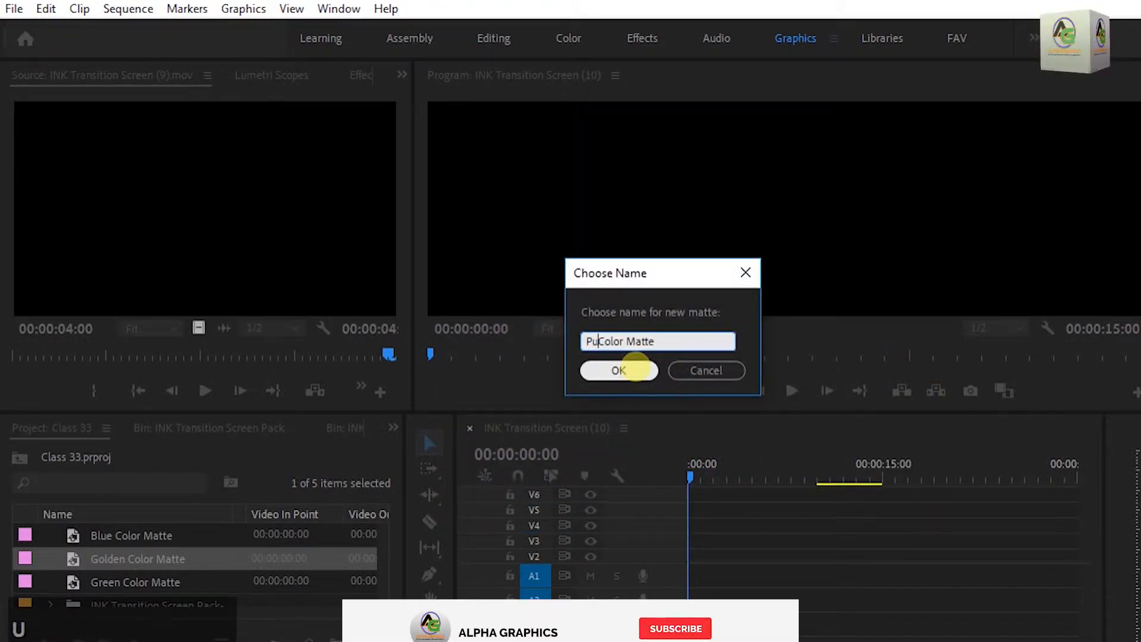
text(le)
click(620, 370)
Place the Blue Color Matte on track V2 at the start of the INK Transition Screen (10) sequence.
scroll(238, 569, up, 2)
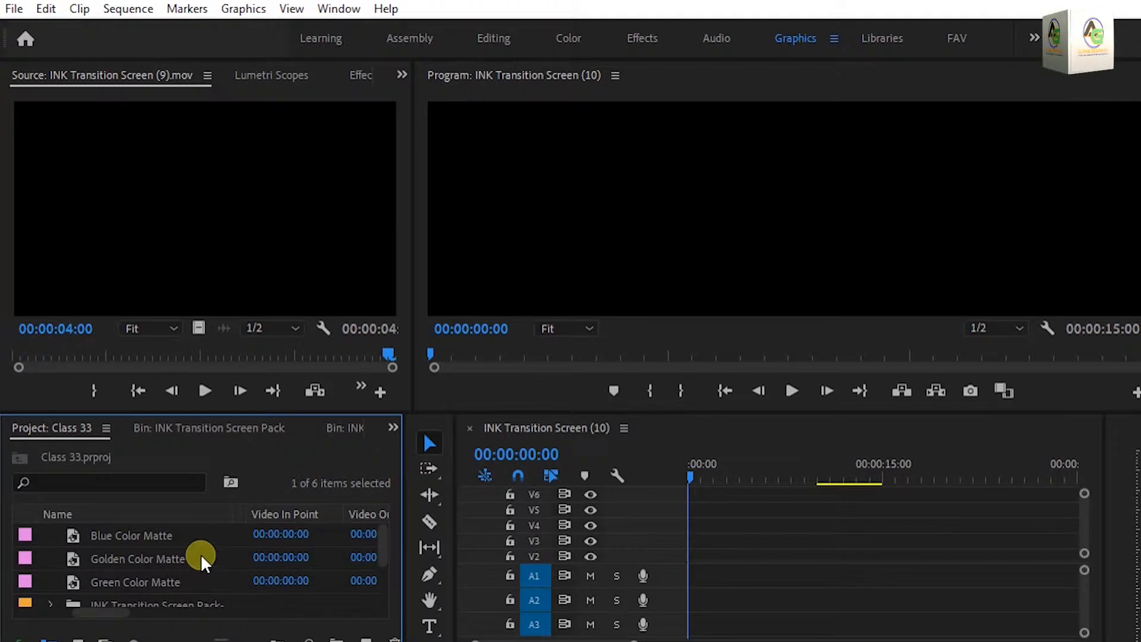
scroll(202, 561, down, 1)
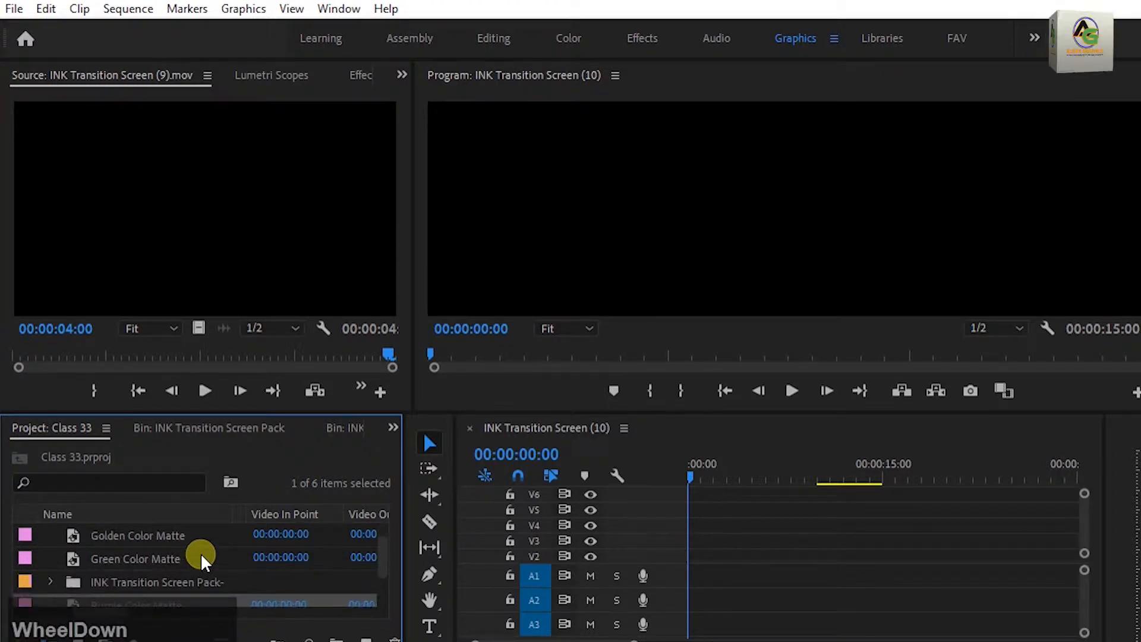
scroll(205, 562, up, 1)
scroll(225, 570, down, 1)
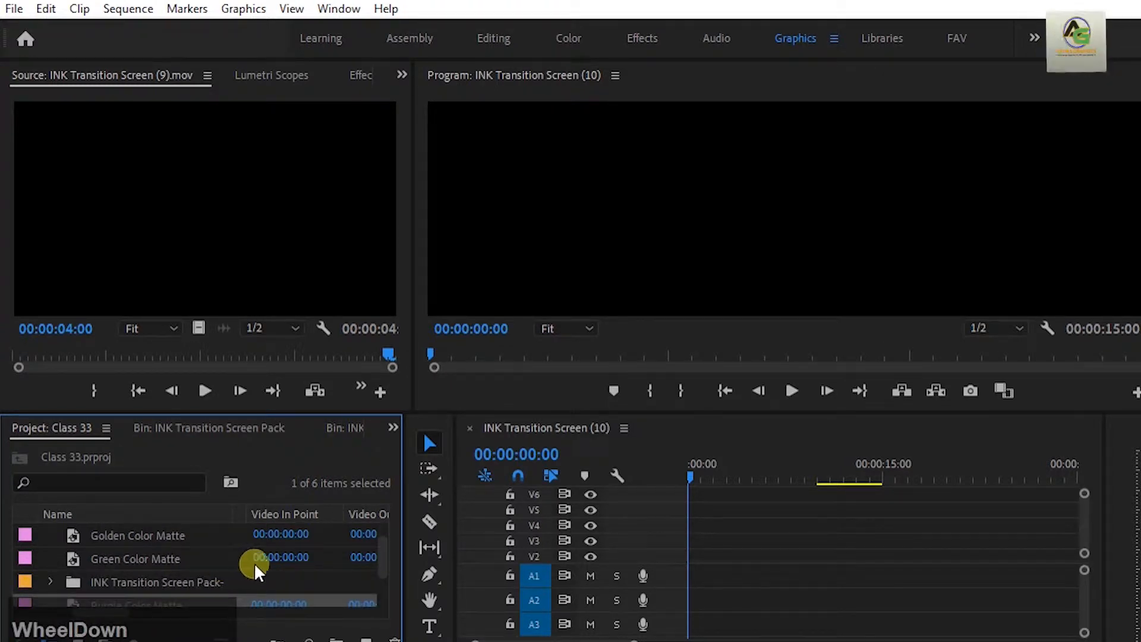
scroll(113, 552, up, 1)
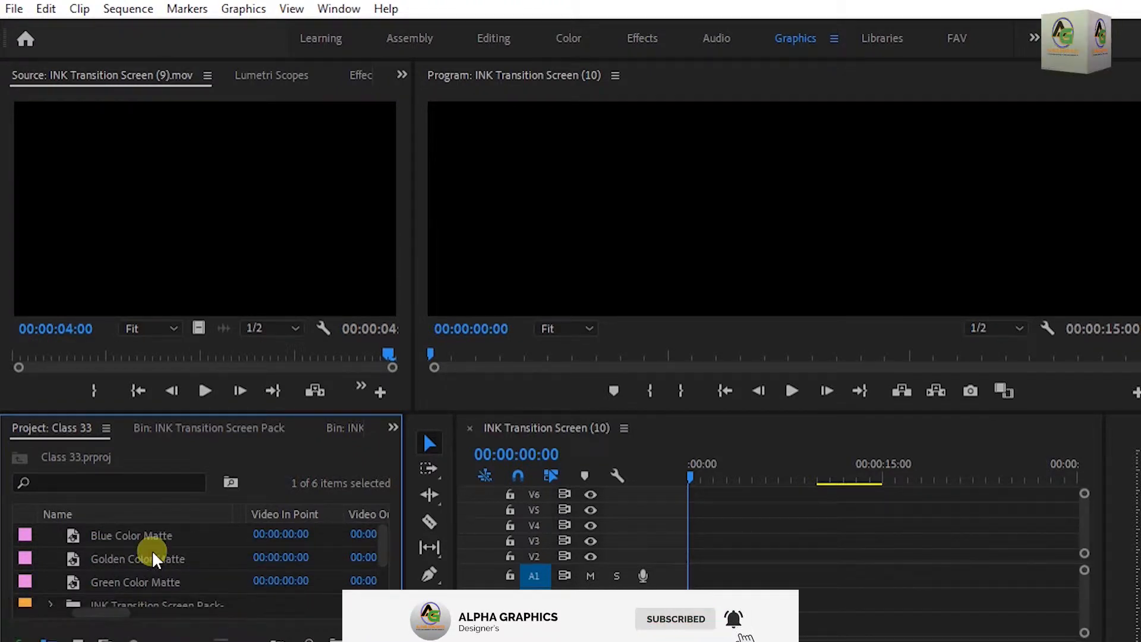
scroll(177, 561, down, 1)
scroll(112, 540, up, 1)
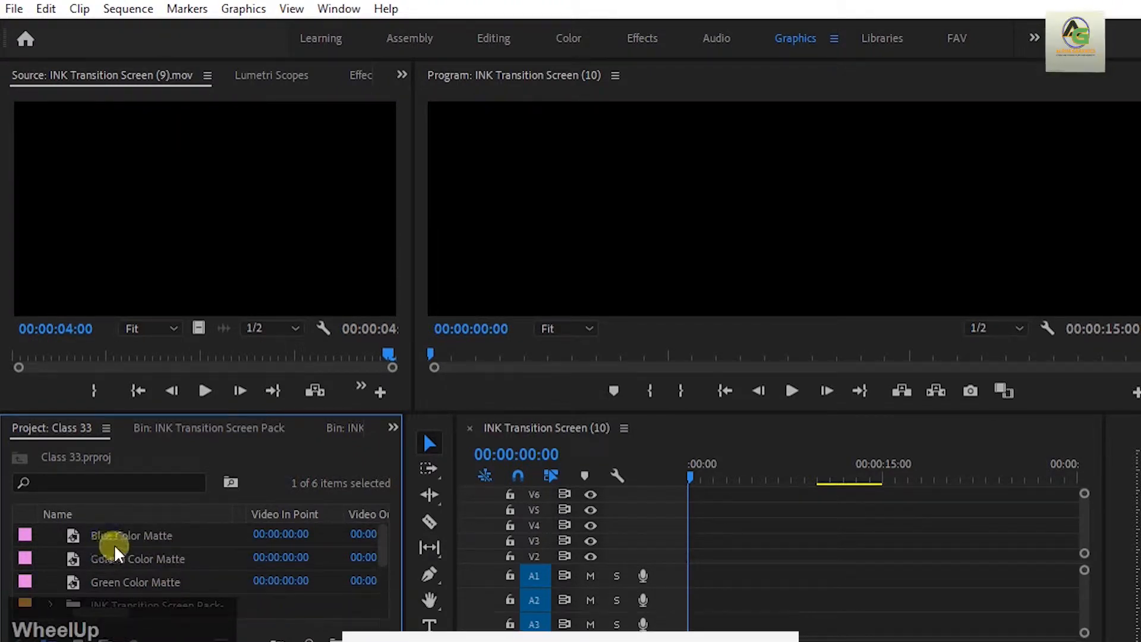
click(73, 535)
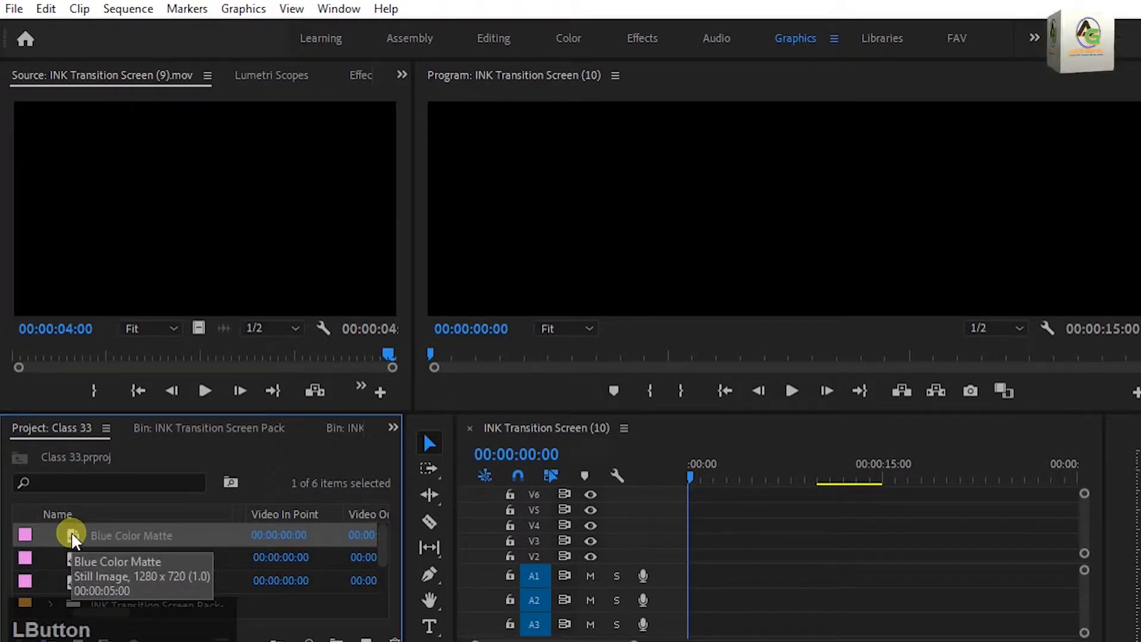
drag(74, 538, 692, 556)
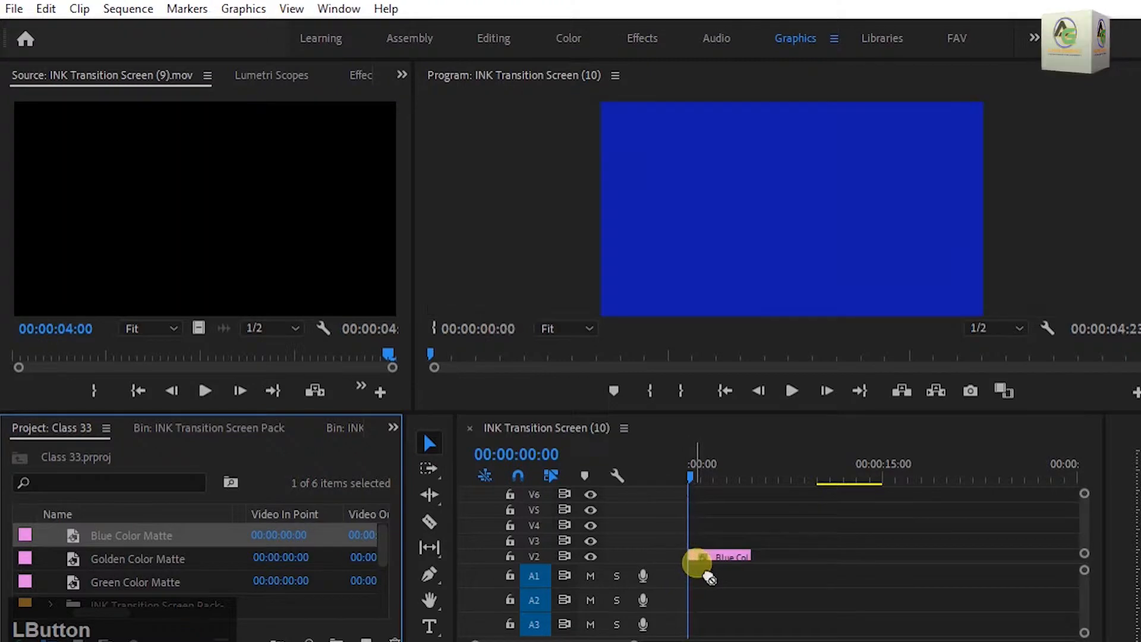
Place the Golden Color Matte on track V4 at 00:00:01:03 and the Green Color Matte on V6 starting about one second after it.
key(space)
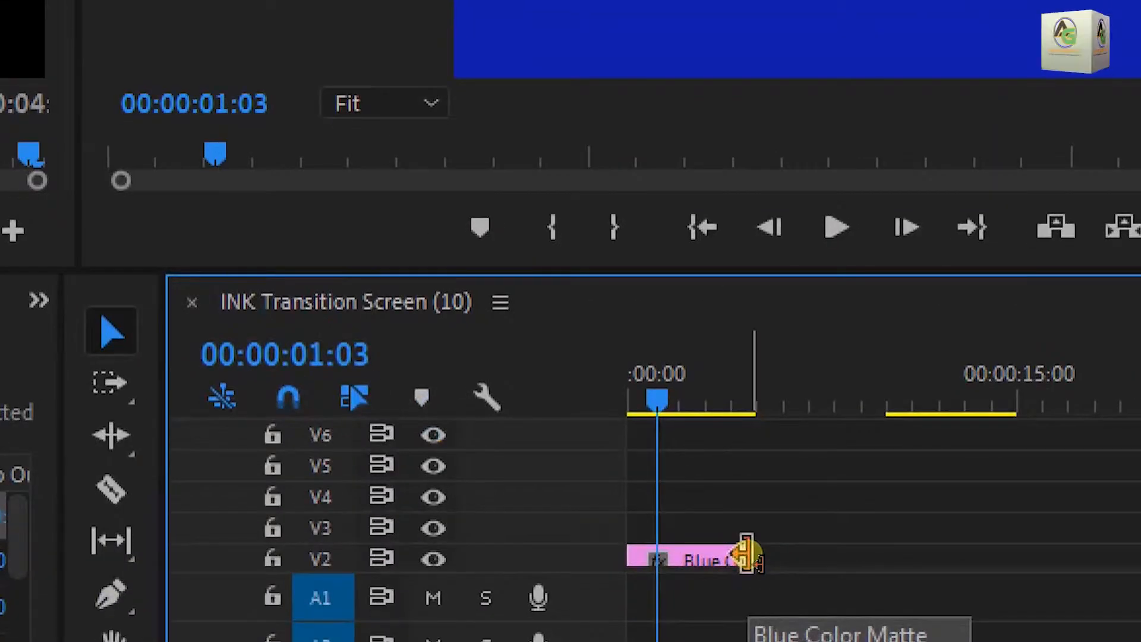
drag(746, 556, 754, 555)
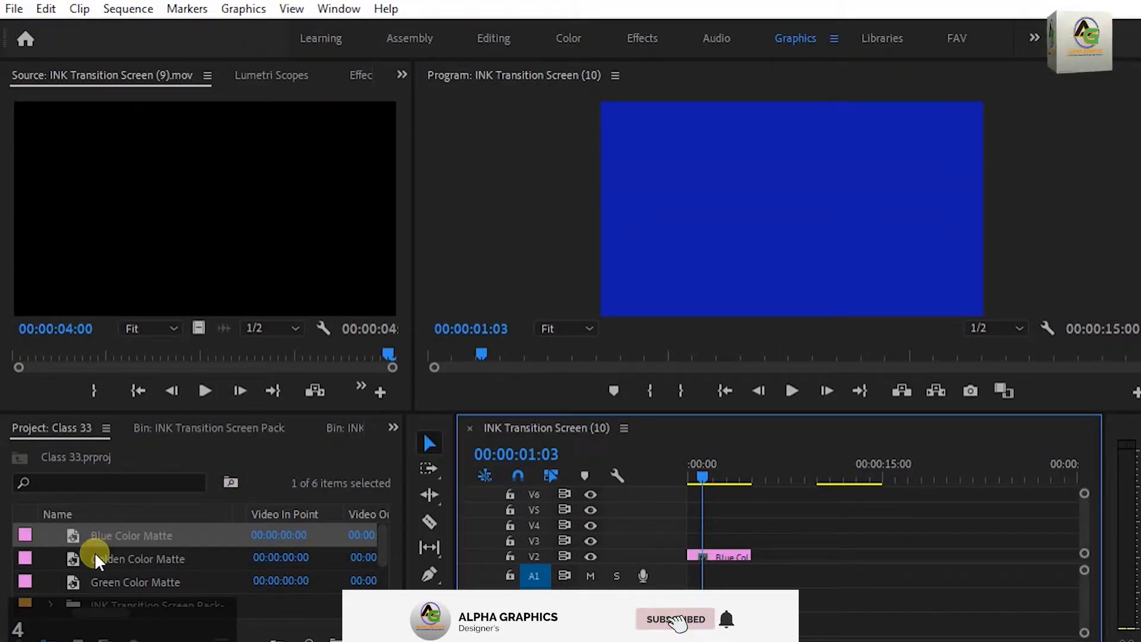
drag(97, 560, 709, 527)
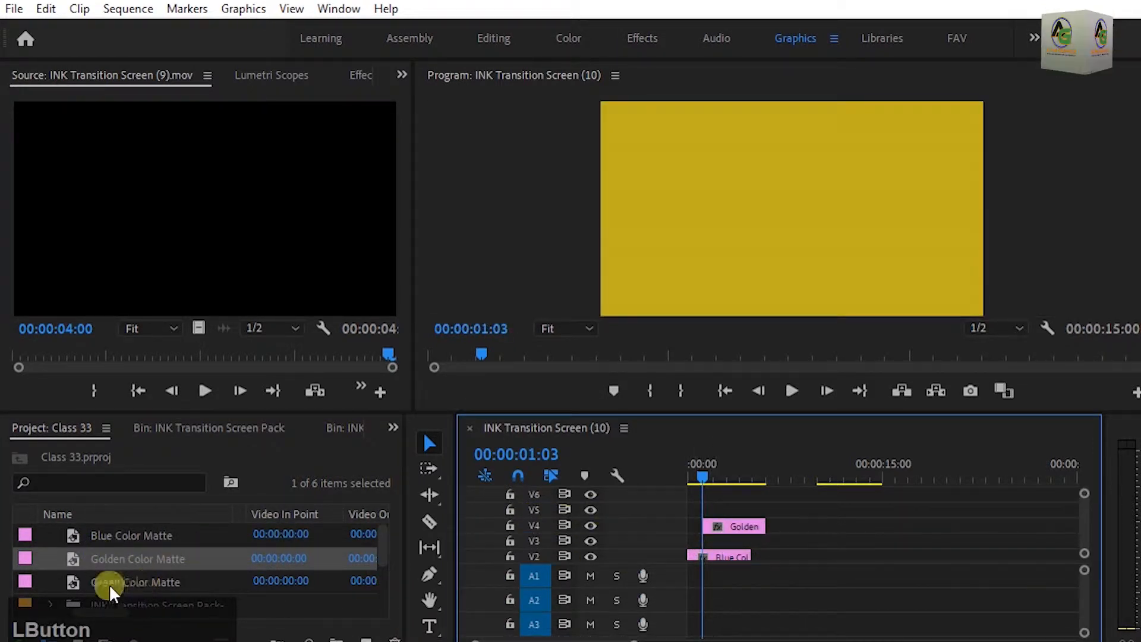
click(75, 583)
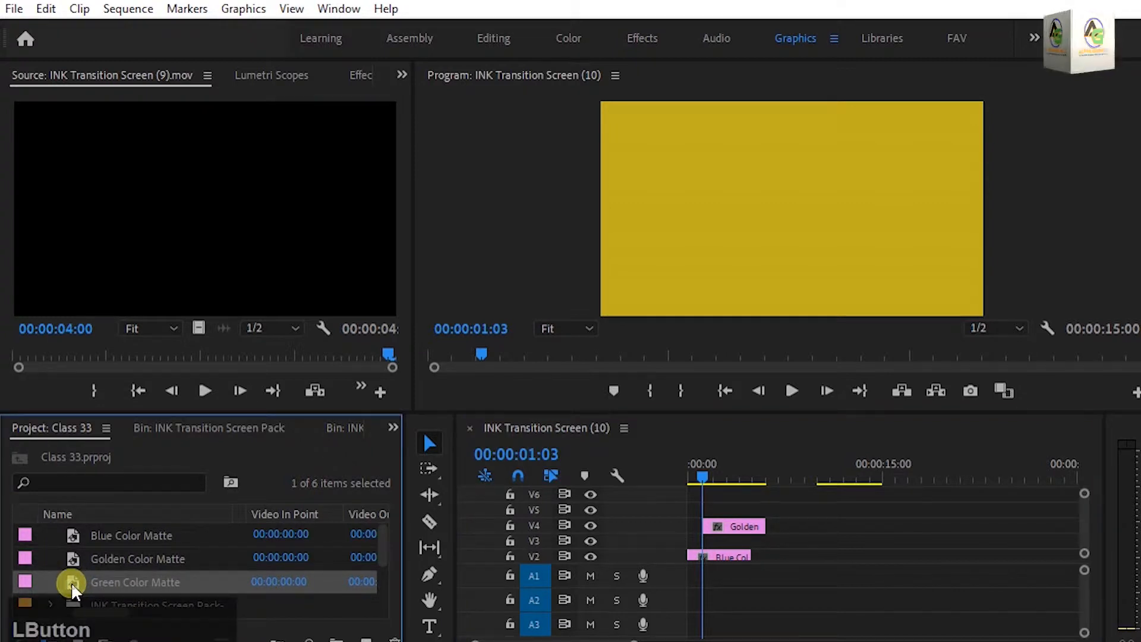
drag(73, 588, 723, 504)
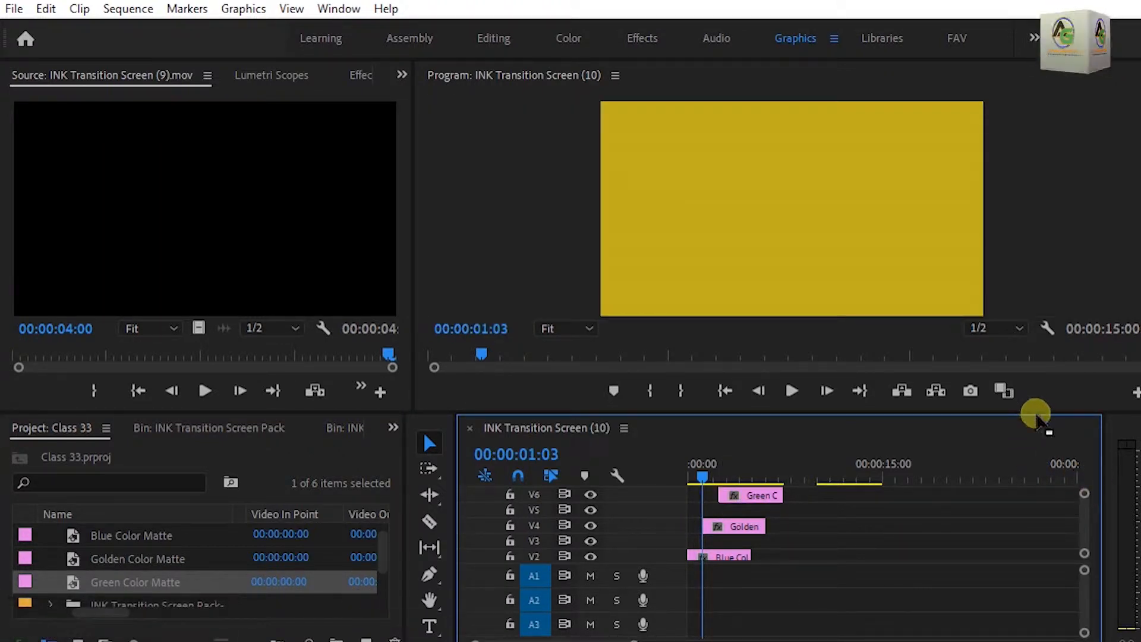
Make the timeline area taller and place the Purple Color Matte on track V8, starting about one second after the green matte.
drag(1054, 406, 1049, 349)
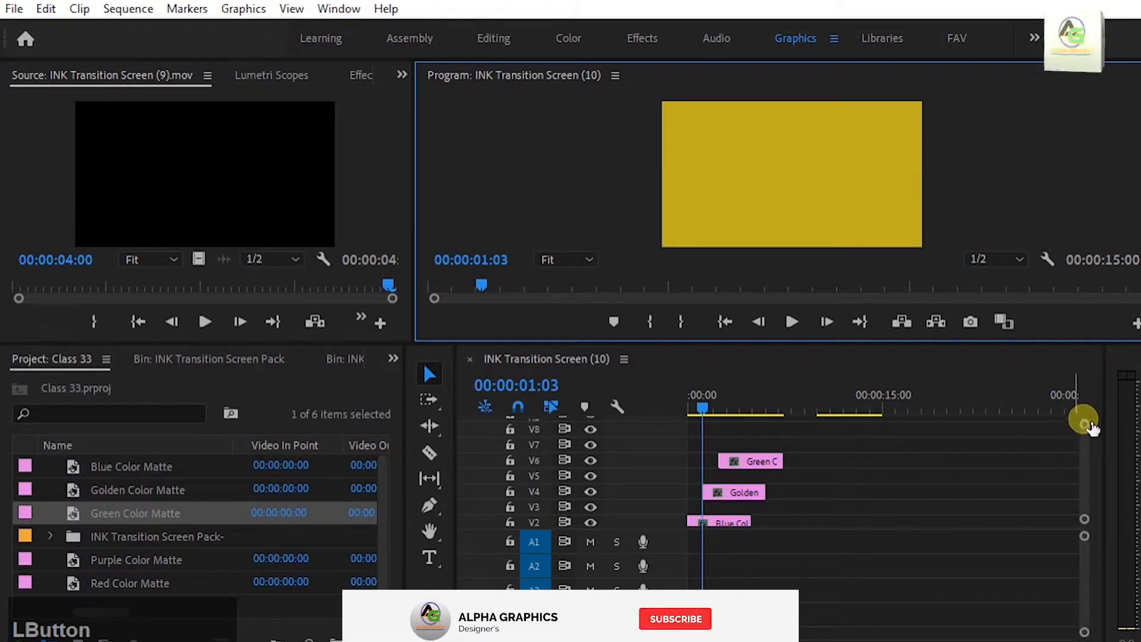
drag(1084, 424, 1084, 422)
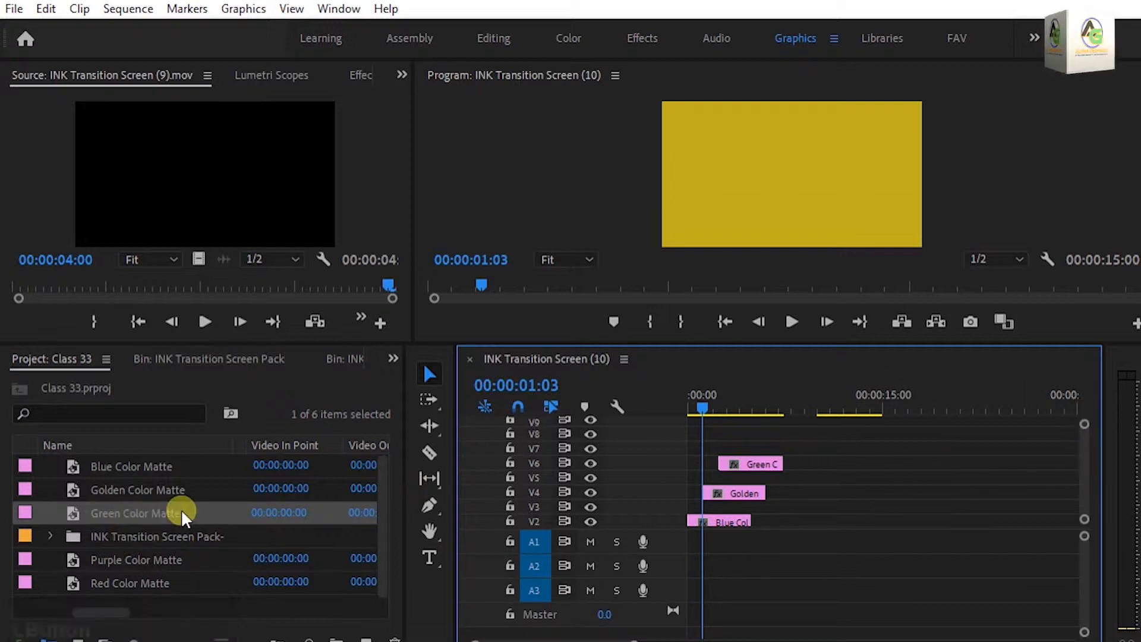
scroll(152, 540, down, 1)
drag(74, 565, 732, 438)
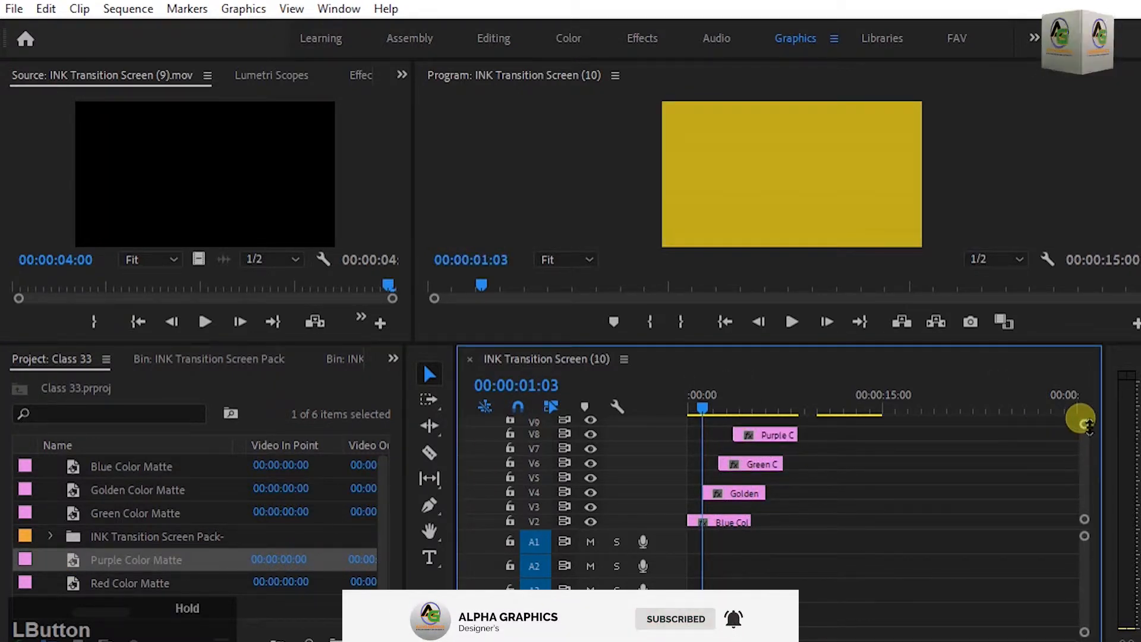
Add a video track above the purple matte and enlarge the timeline area further so all video tracks fit.
right_click(669, 438)
click(722, 475)
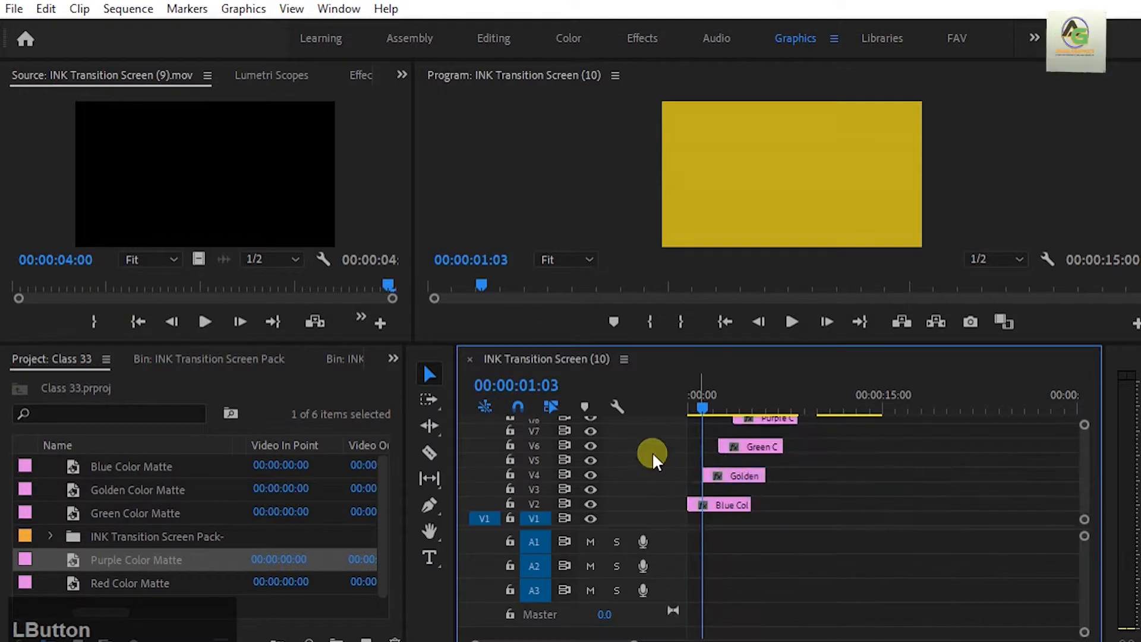
mouse_move(1085, 428)
mouse_down()
mouse_move(1078, 410)
mouse_move(1087, 426)
mouse_up()
click(1039, 316)
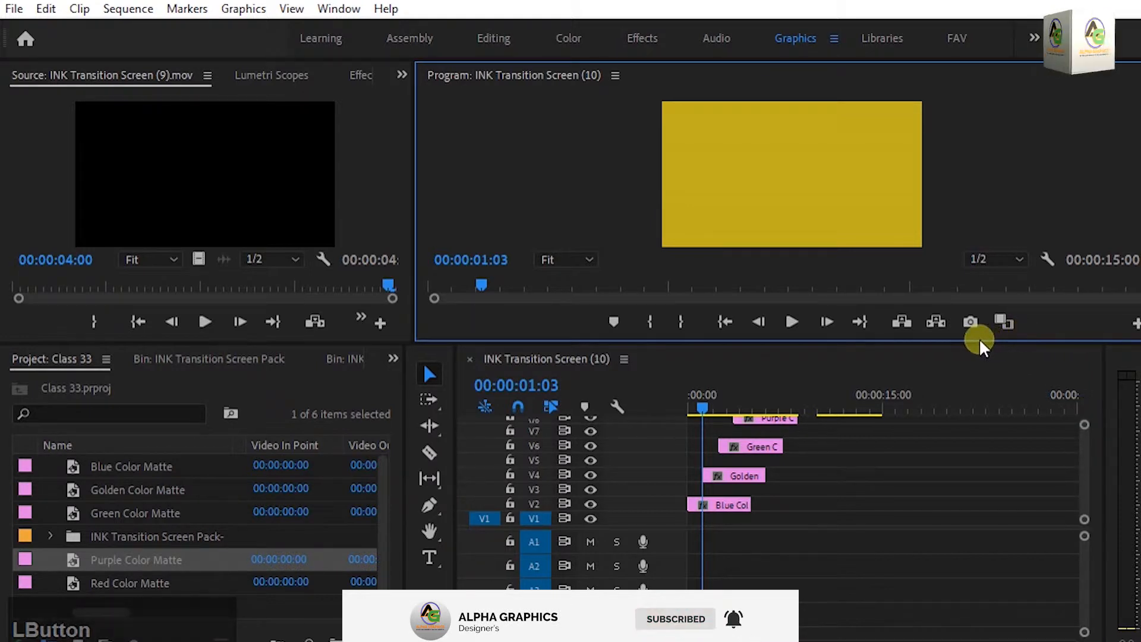
drag(922, 346, 909, 273)
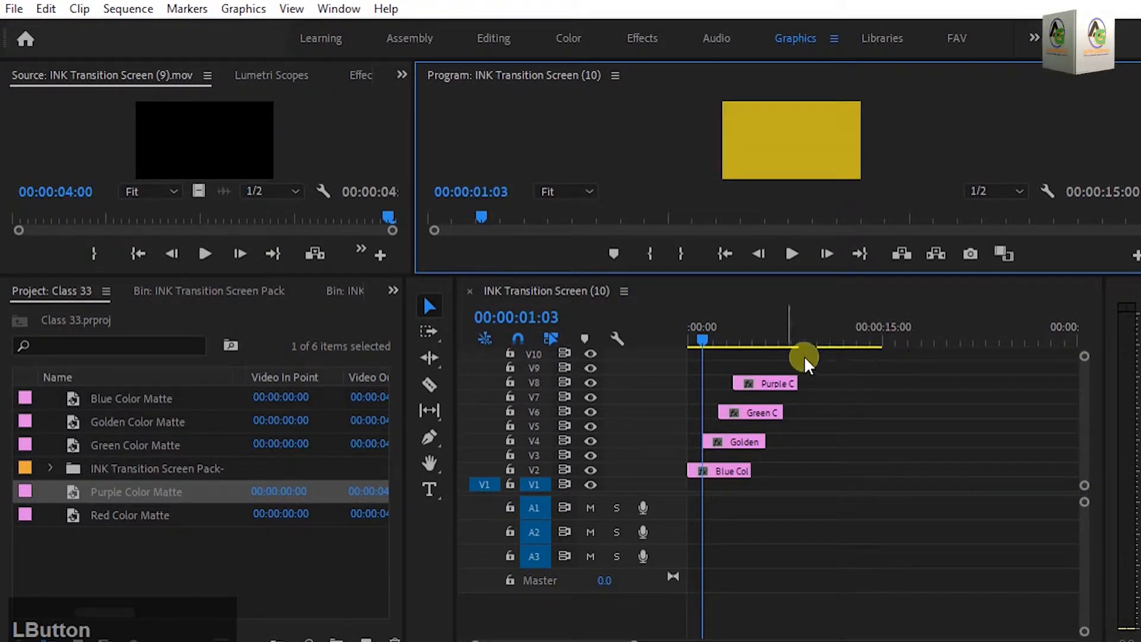
Make the timeline area slightly taller and place the Red Color Matte on track V10, starting at about 5 seconds.
right_click(673, 355)
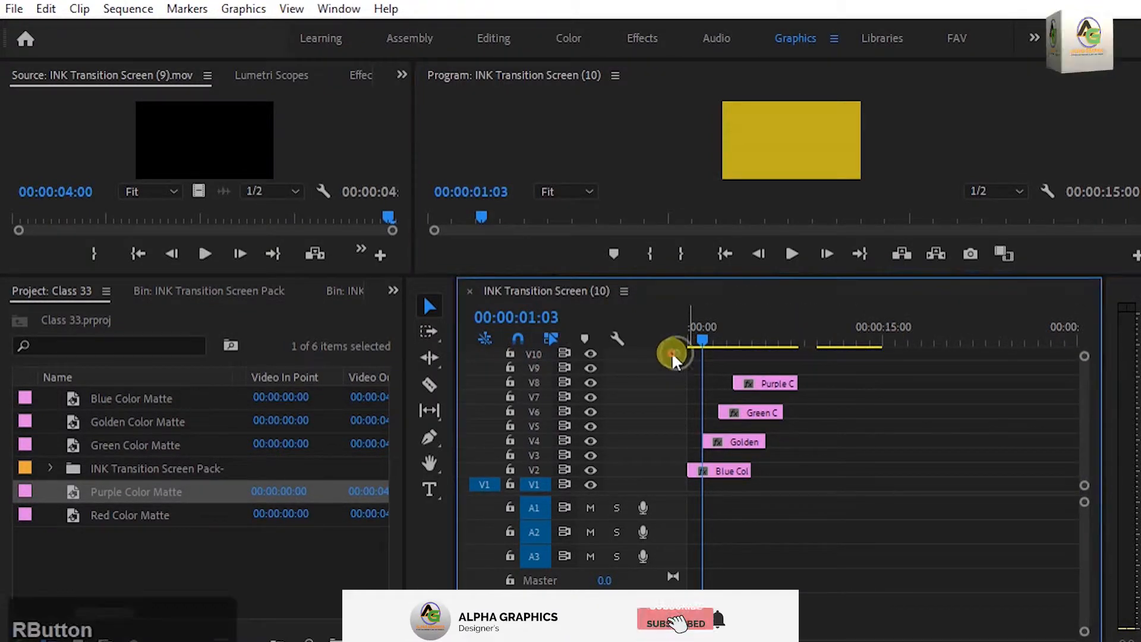
click(758, 392)
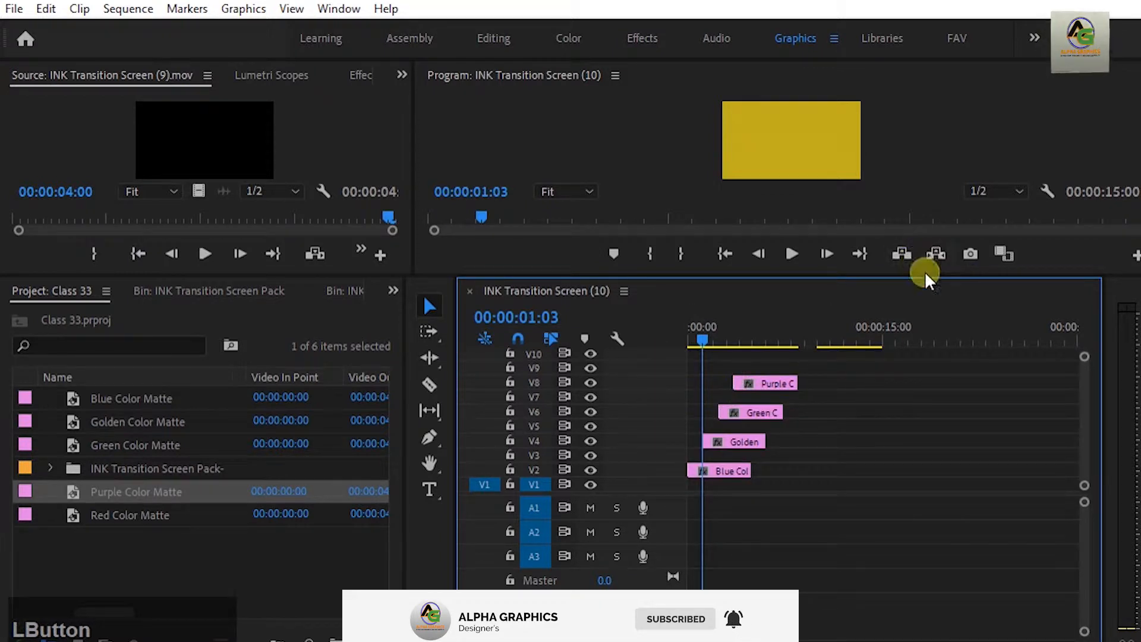
click(1050, 254)
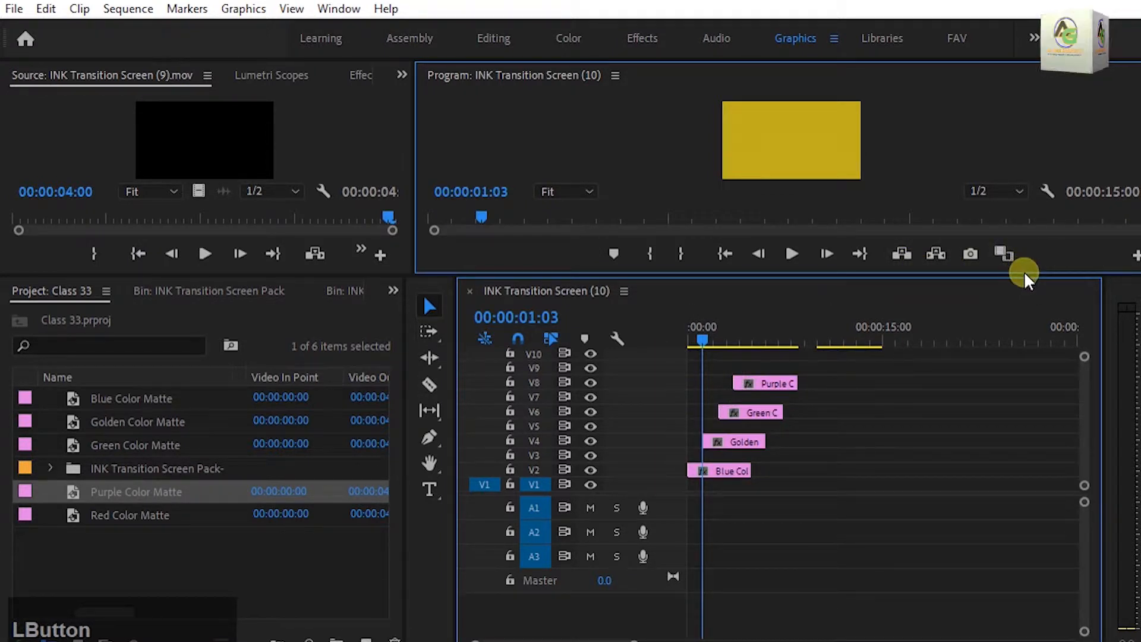
drag(1026, 276, 1018, 258)
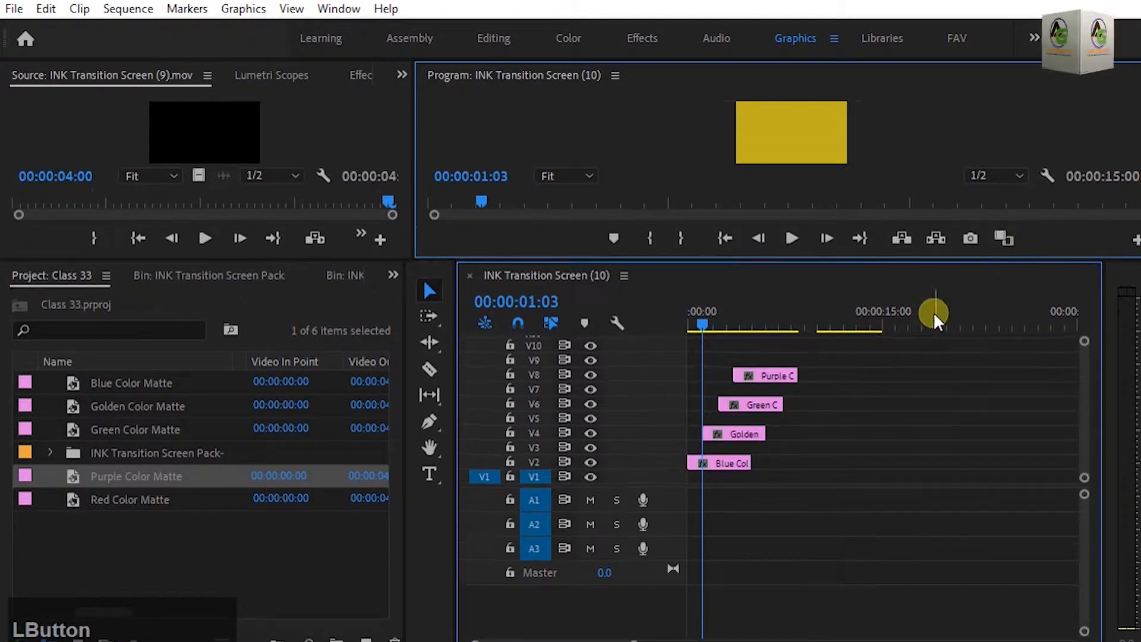
click(102, 504)
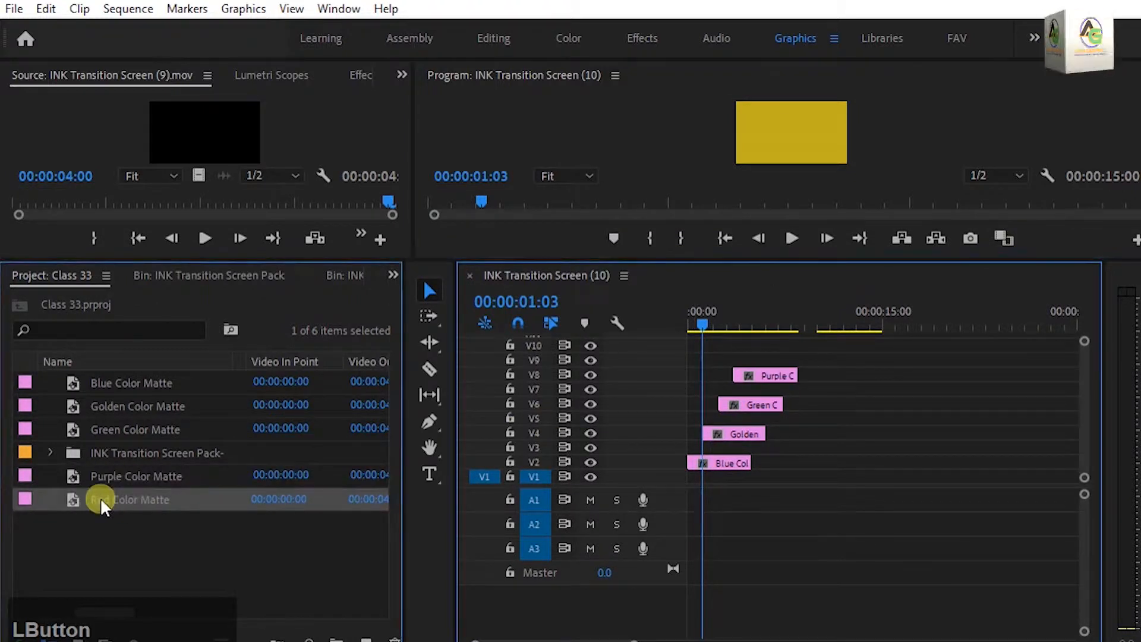
drag(103, 504, 753, 349)
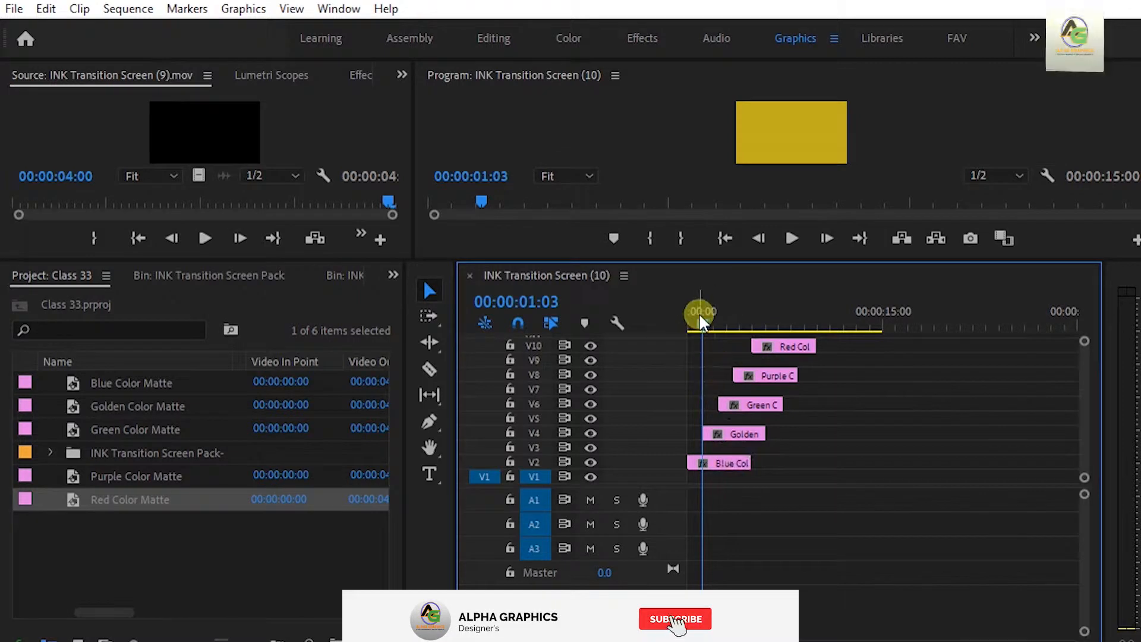
Expand the INK Transition Screen Pack bins and place INK Transition Screen (10) on track V5, aligned with the golden matte's start.
drag(702, 321, 702, 325)
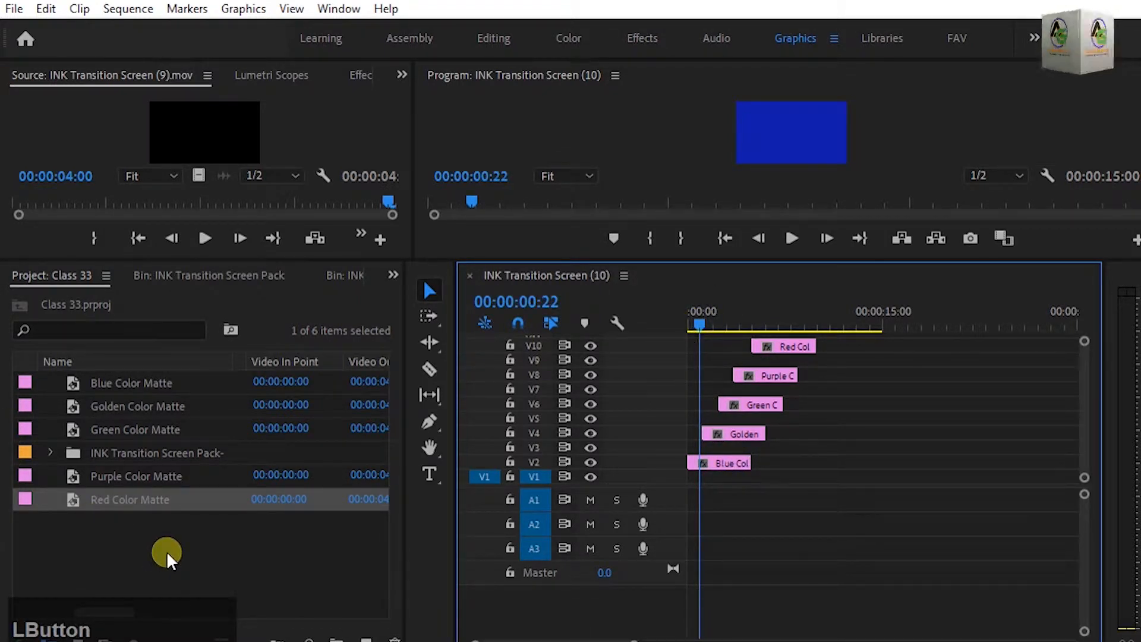
click(50, 452)
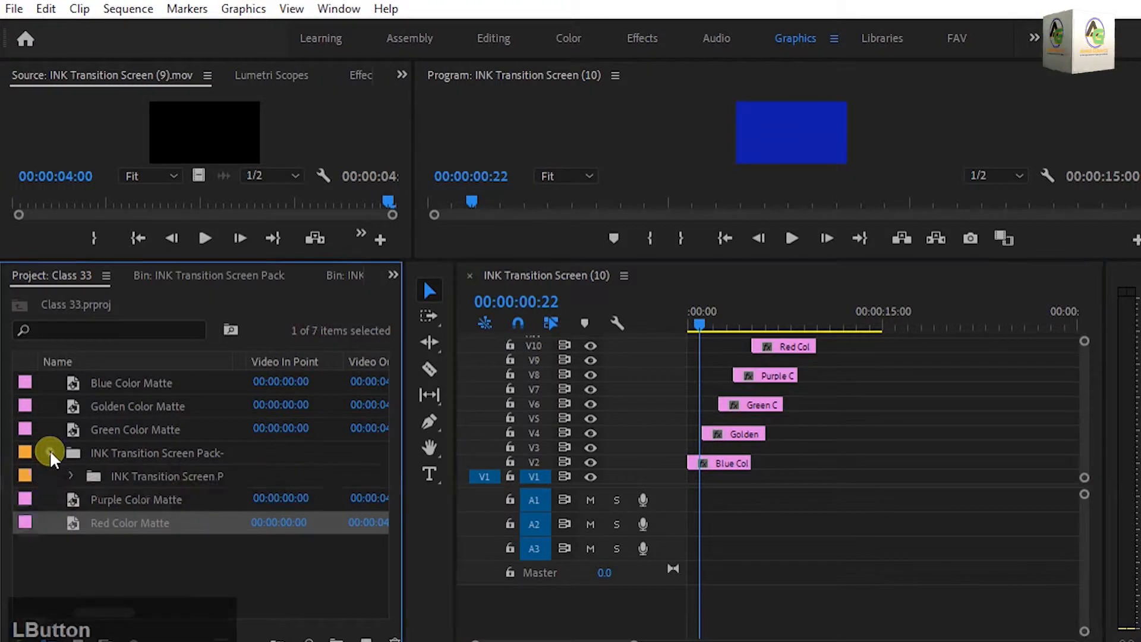
click(70, 476)
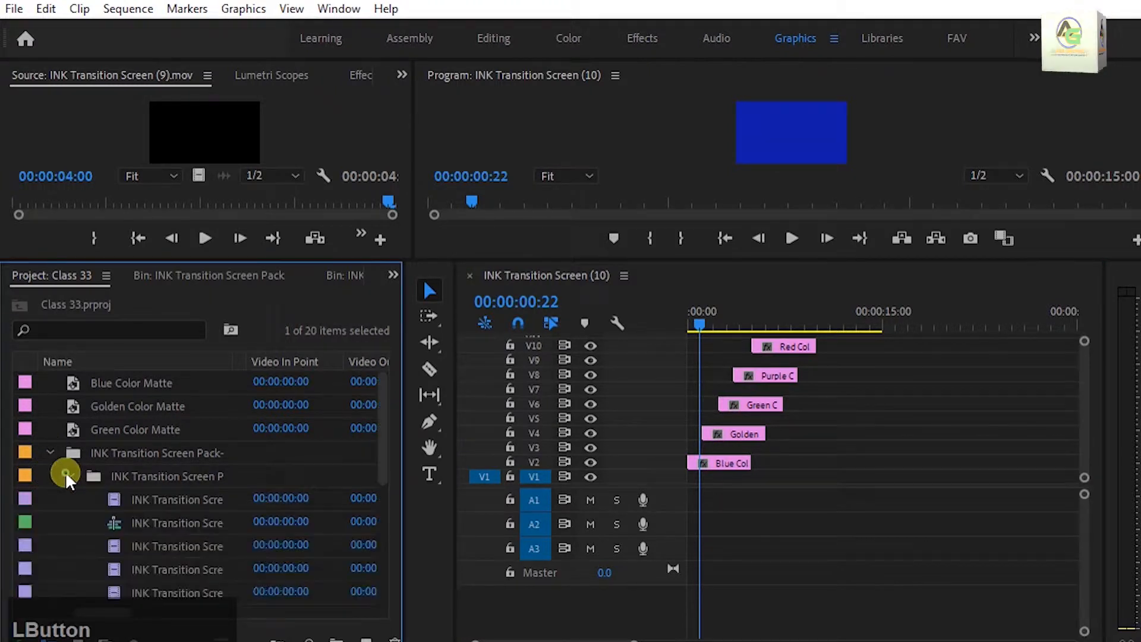
click(139, 551)
mouse_move(139, 551)
mouse_down()
mouse_move(543, 529)
mouse_move(725, 433)
mouse_move(719, 425)
mouse_move(717, 435)
mouse_up()
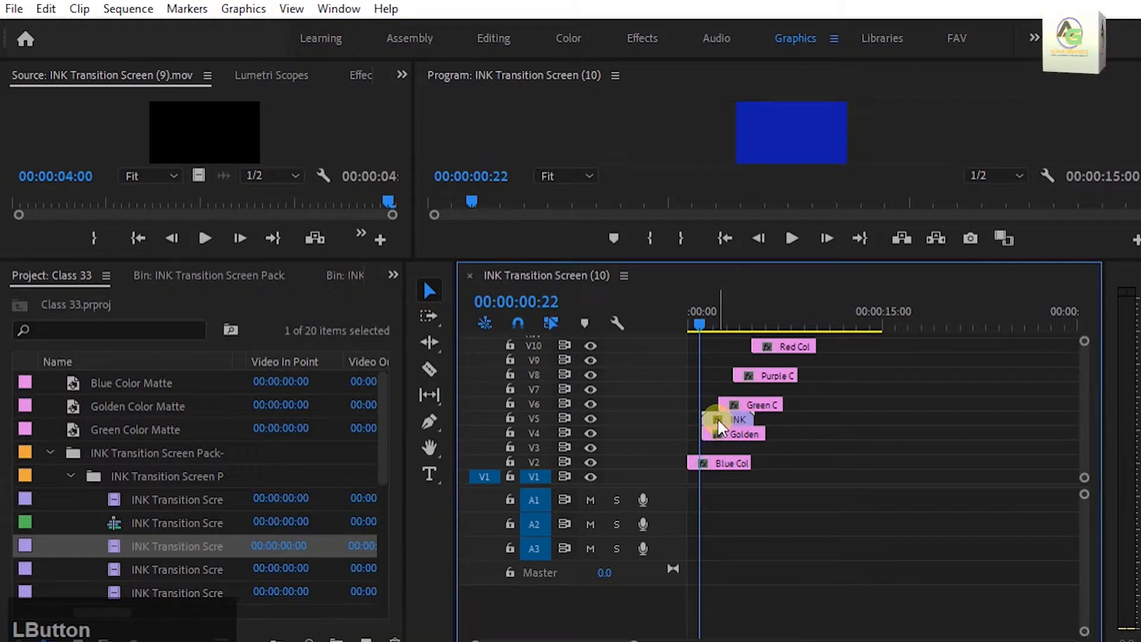
Move the playhead to 00:00:01:05 over the ink clip on V5 and open the clip's options.
right_click(723, 423)
click(715, 427)
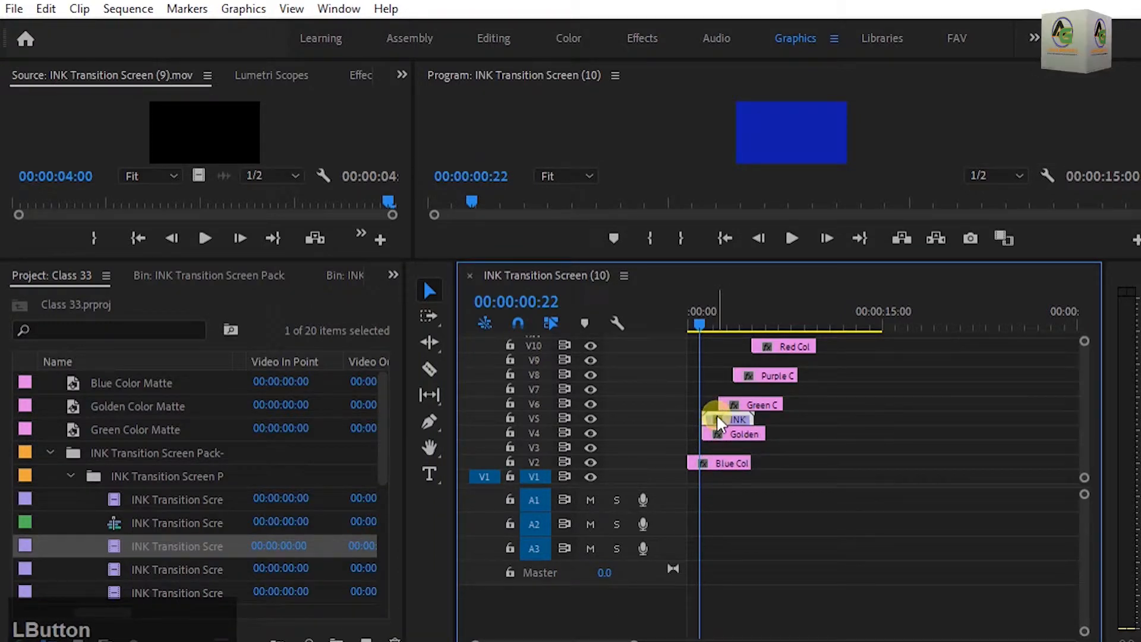
right_click(717, 419)
click(701, 312)
right_click(735, 423)
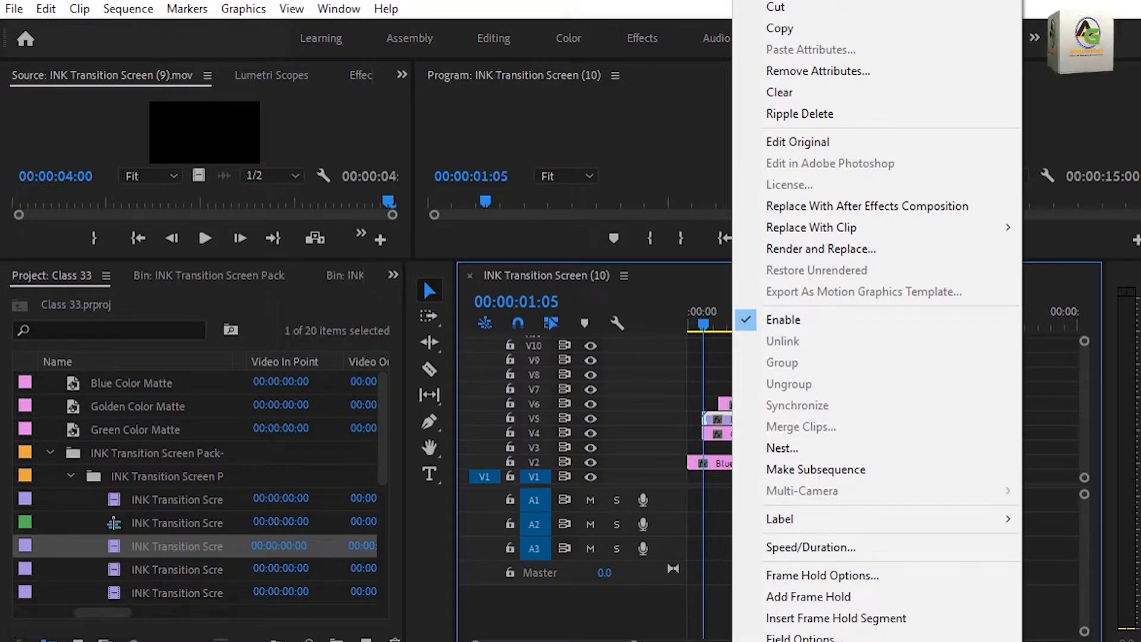
click(830, 588)
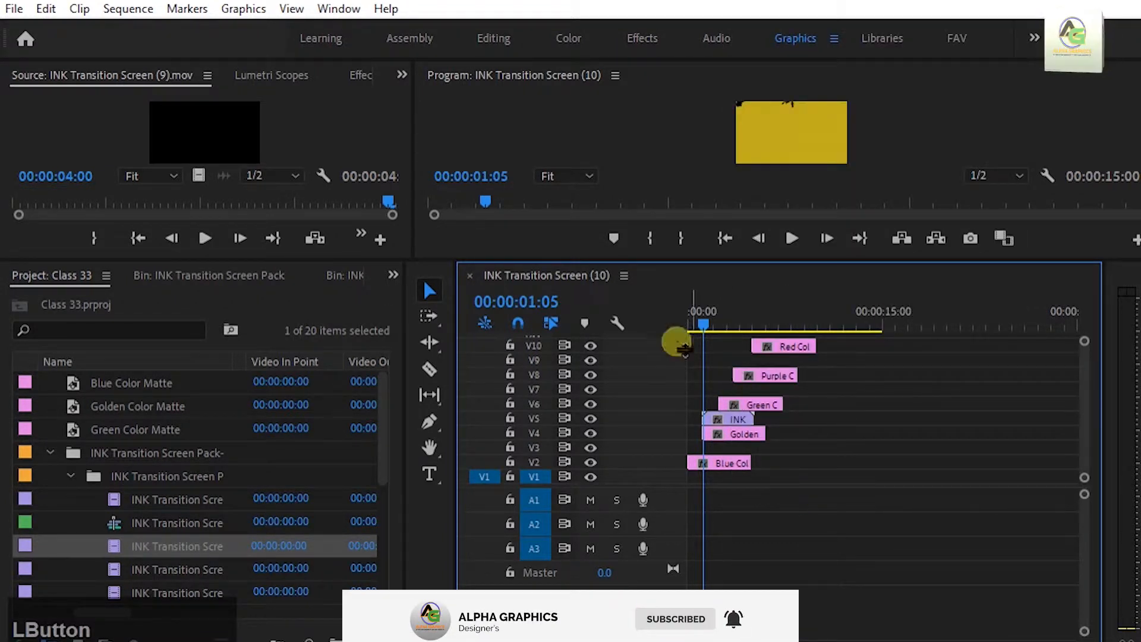
Search the effects for "track" and apply Track Matte Key to the Golden Color Matte on V4.
click(393, 274)
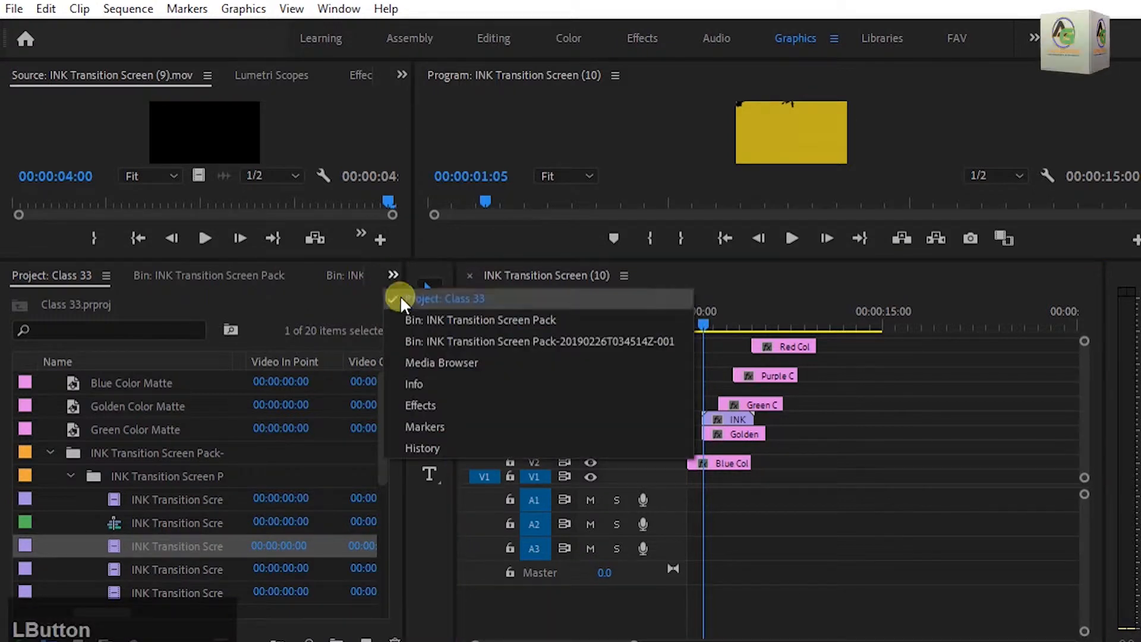
click(437, 404)
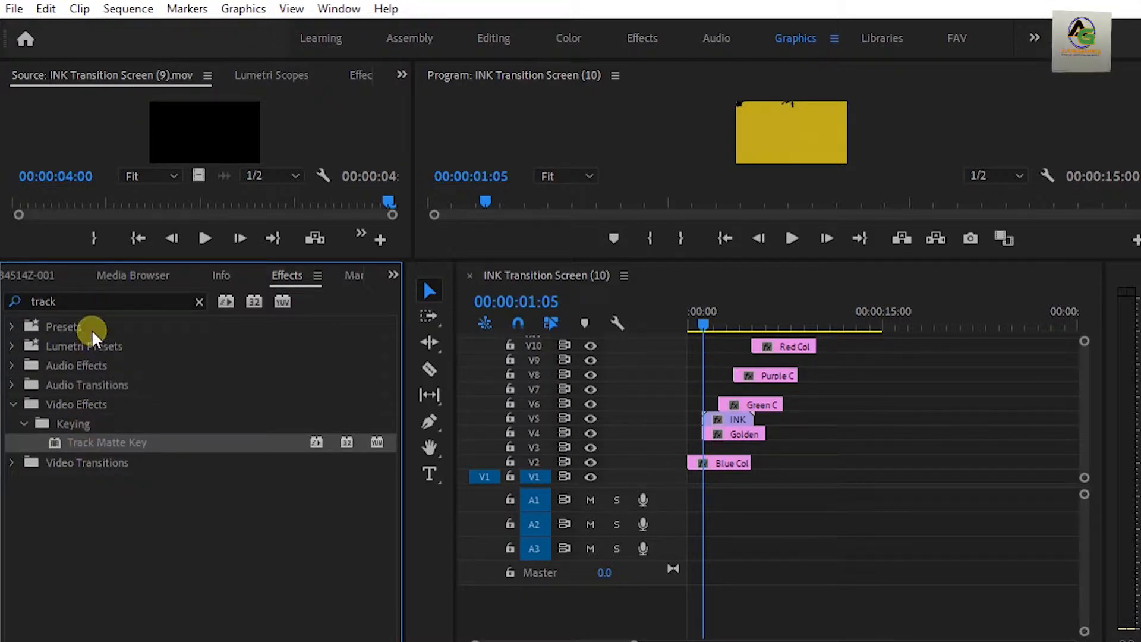
drag(66, 456, 741, 452)
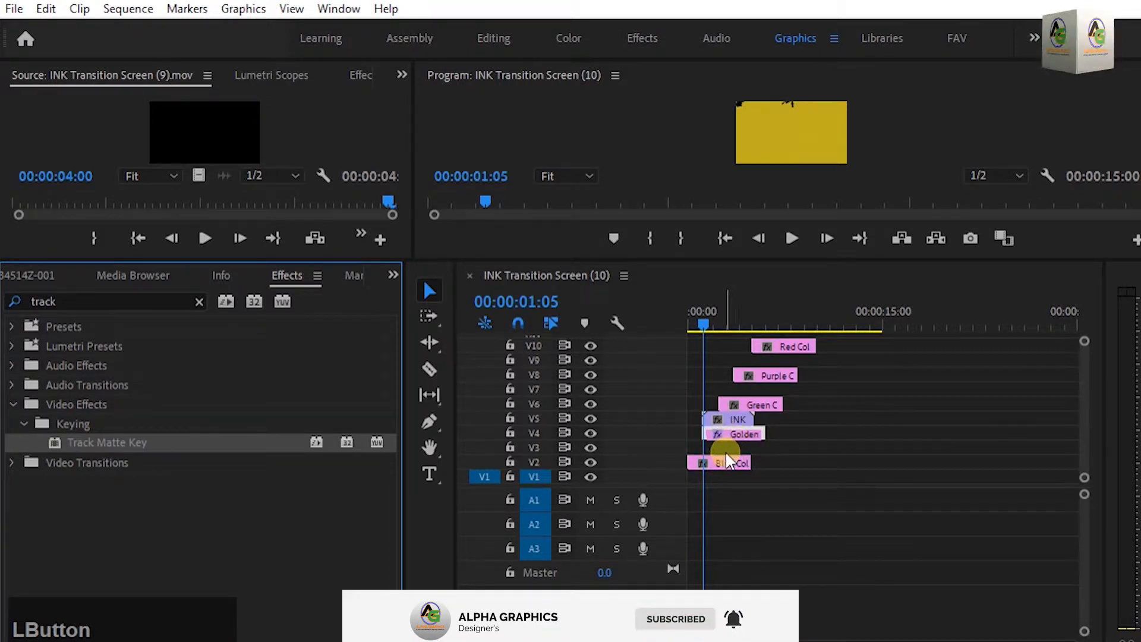
drag(728, 460, 720, 454)
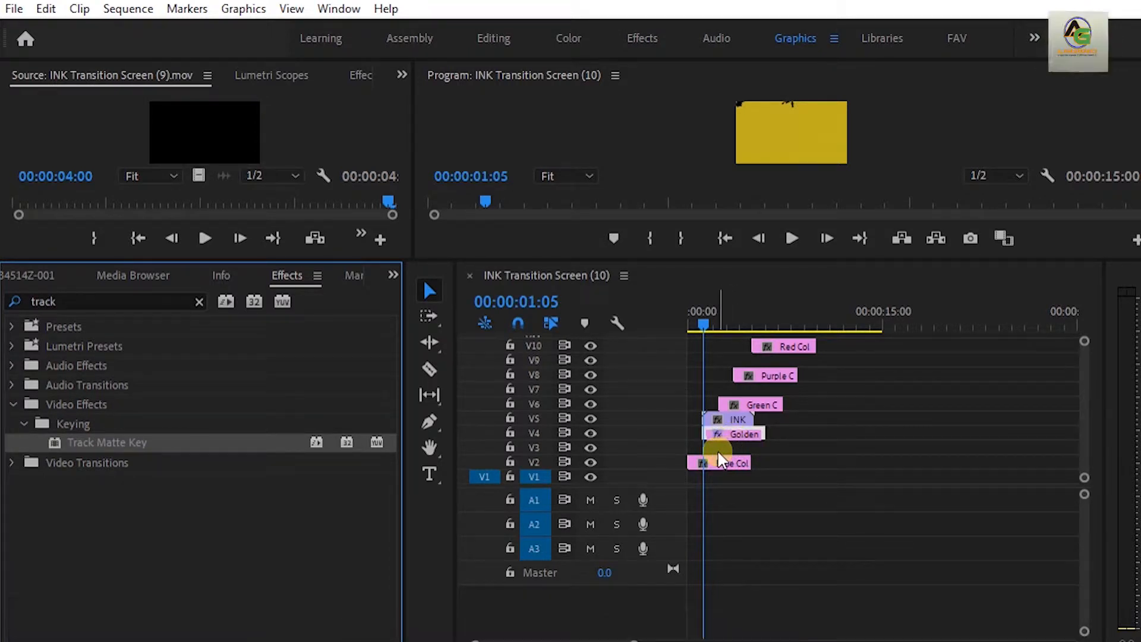
Show the Golden Color Matte's effect controls with more room and set the Track Matte Key's matte to Video 5.
click(399, 76)
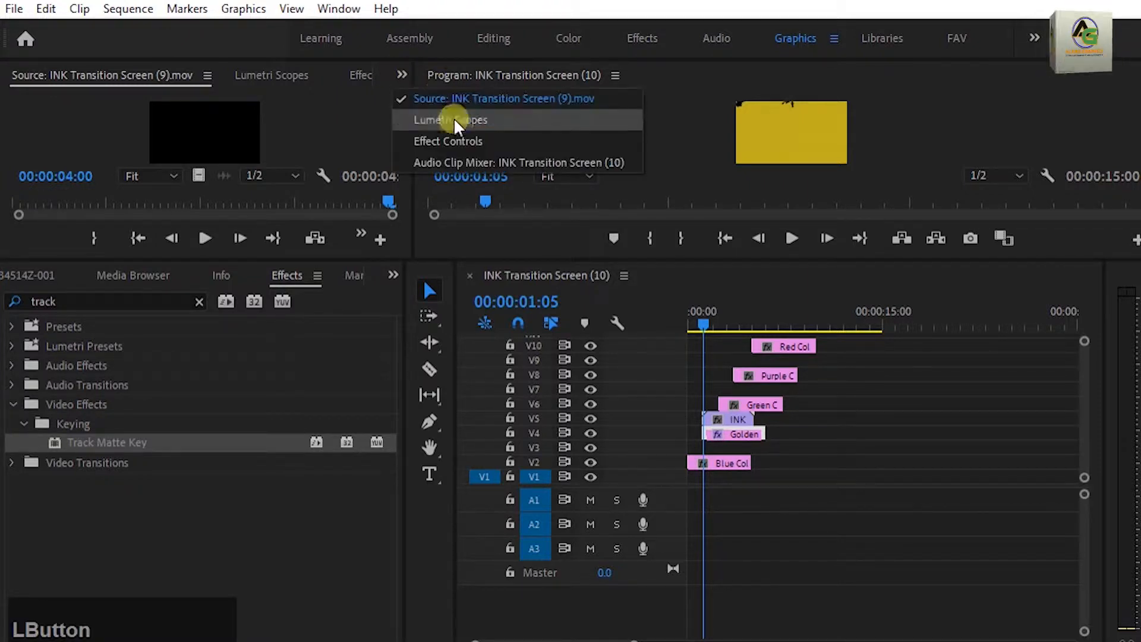
click(451, 141)
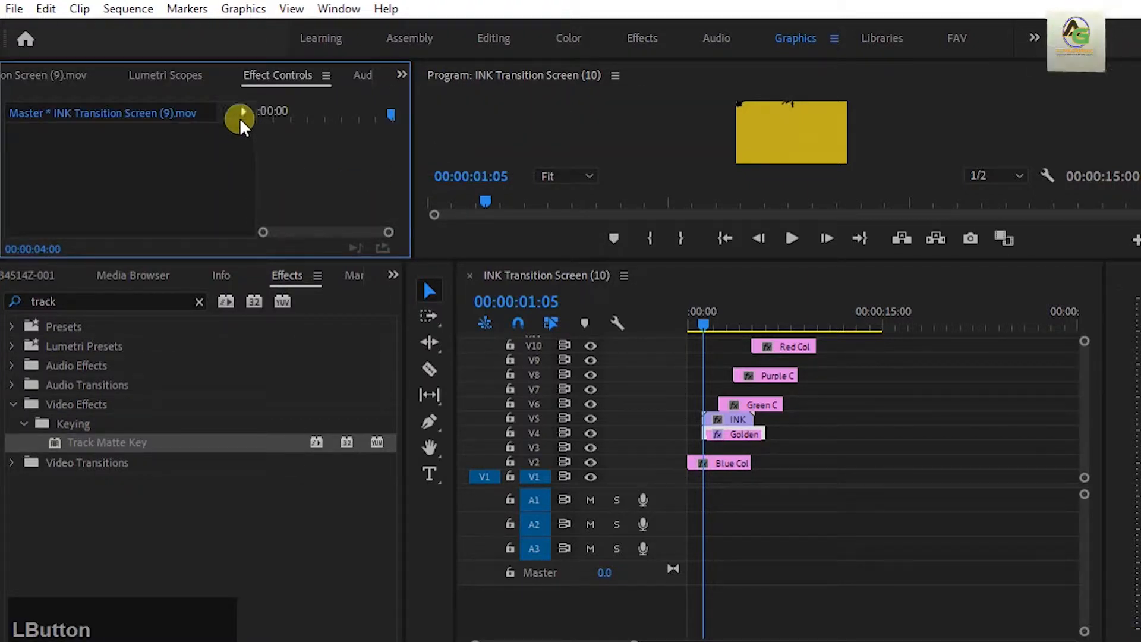
drag(463, 260, 464, 290)
click(740, 453)
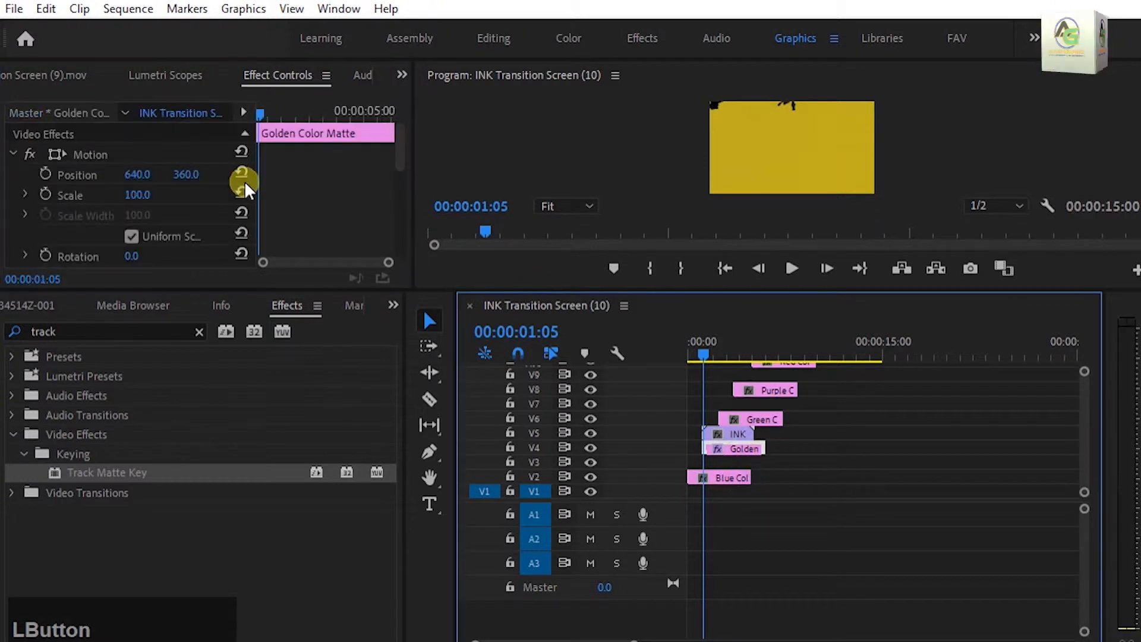
scroll(196, 186, down, 2)
scroll(193, 274, down, 3)
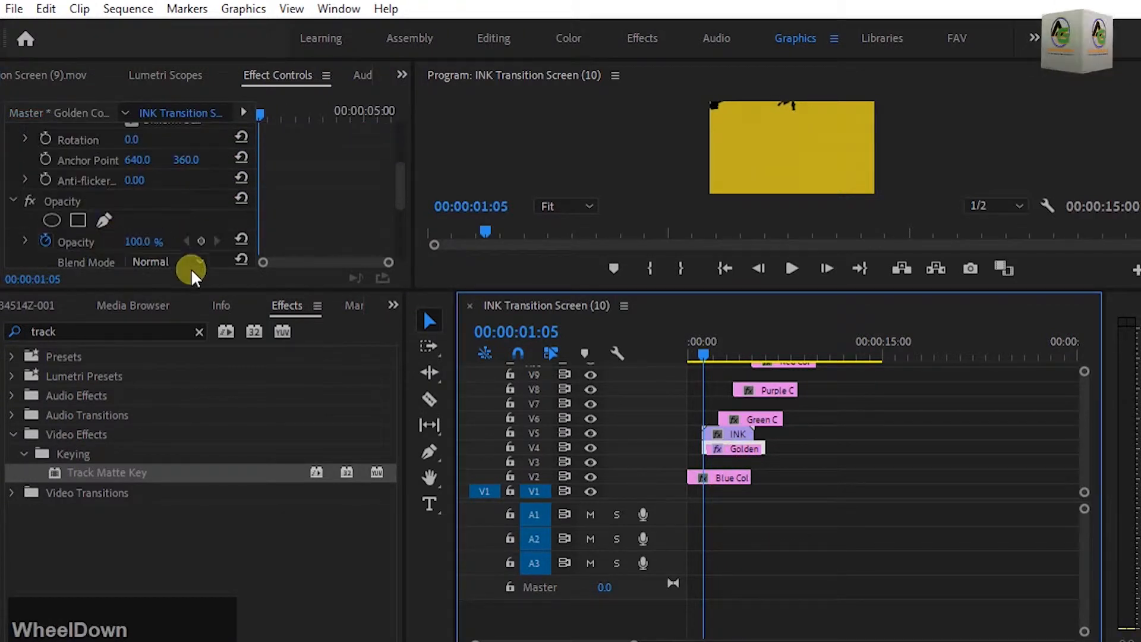
scroll(198, 234, down, 4)
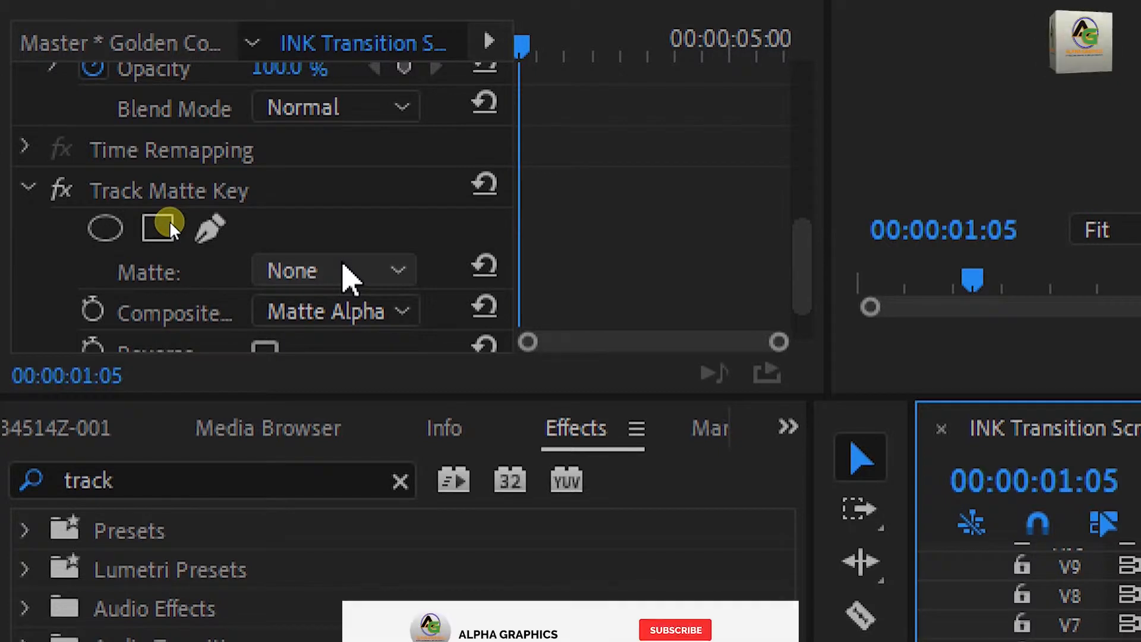
click(344, 274)
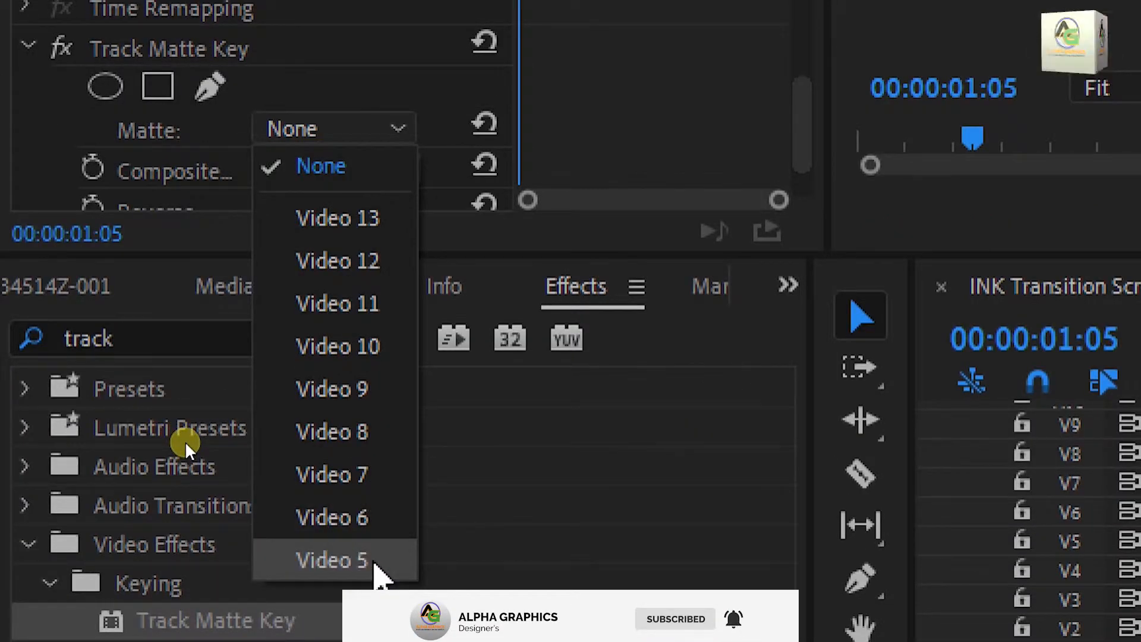
click(376, 564)
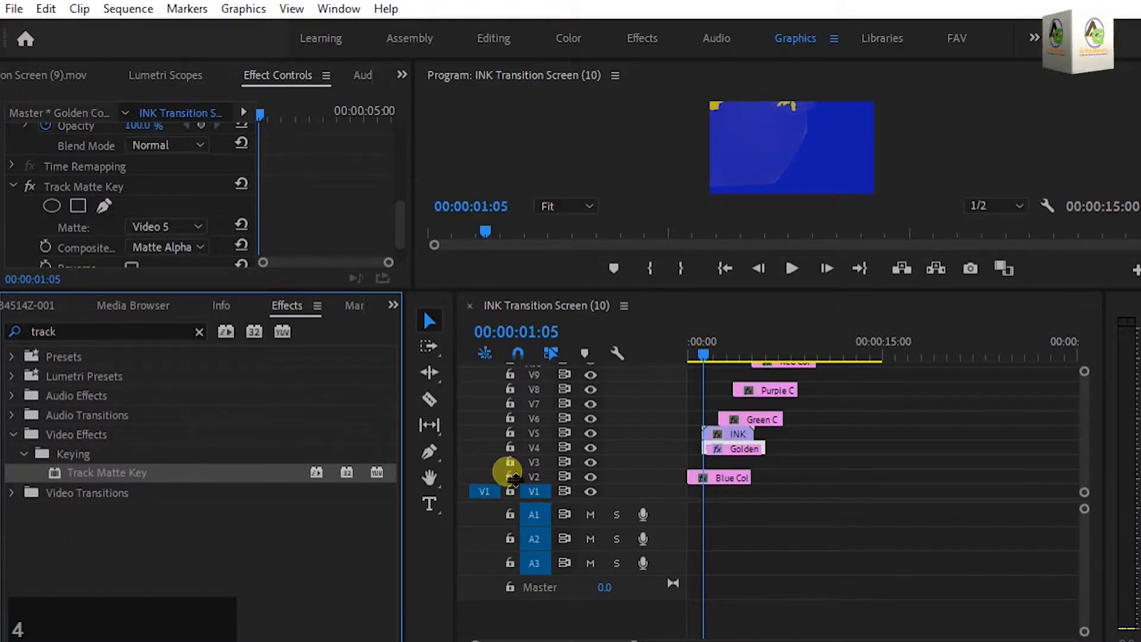
Play back the golden ink transition over the blue matte, once from around the golden matte's start and again from the sequence start.
drag(704, 355, 700, 355)
key(space)
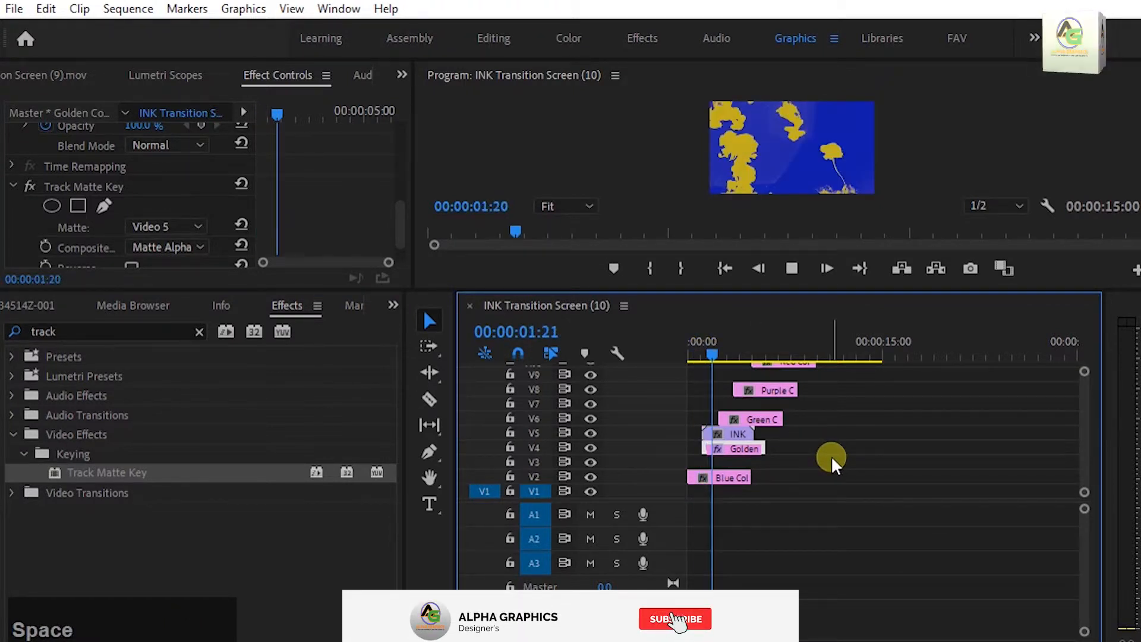
key(space)
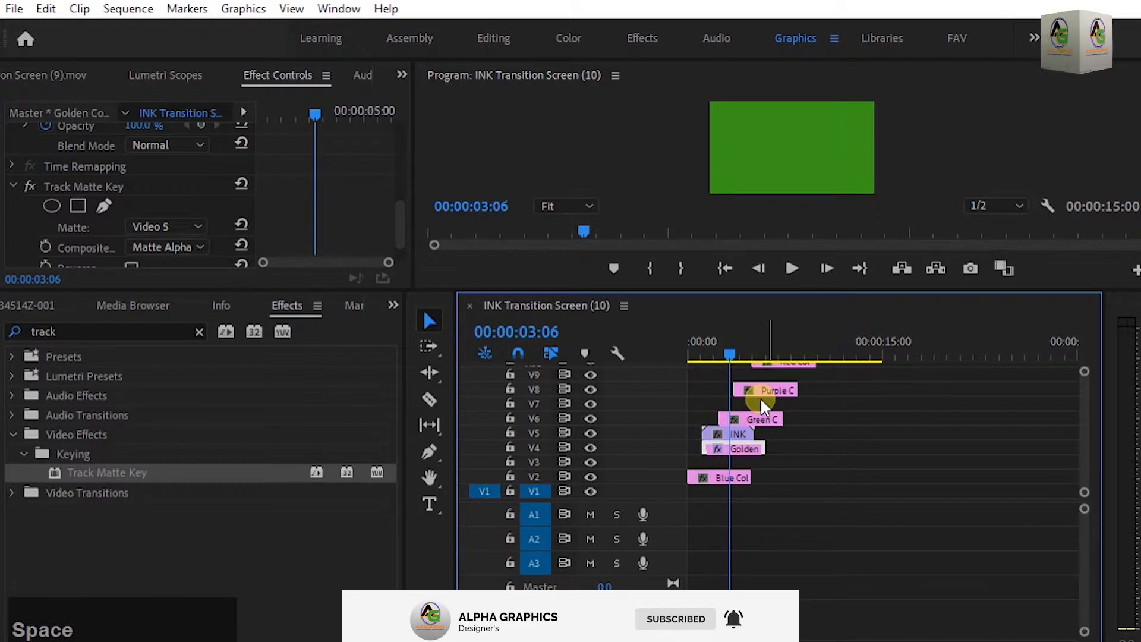
drag(730, 357, 707, 365)
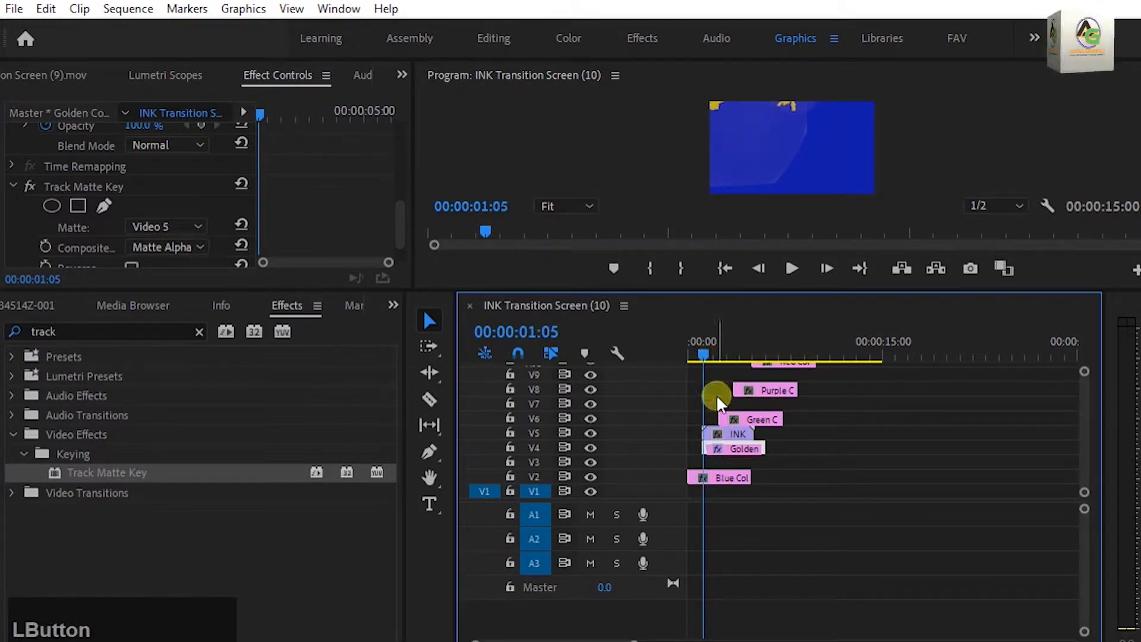
click(730, 438)
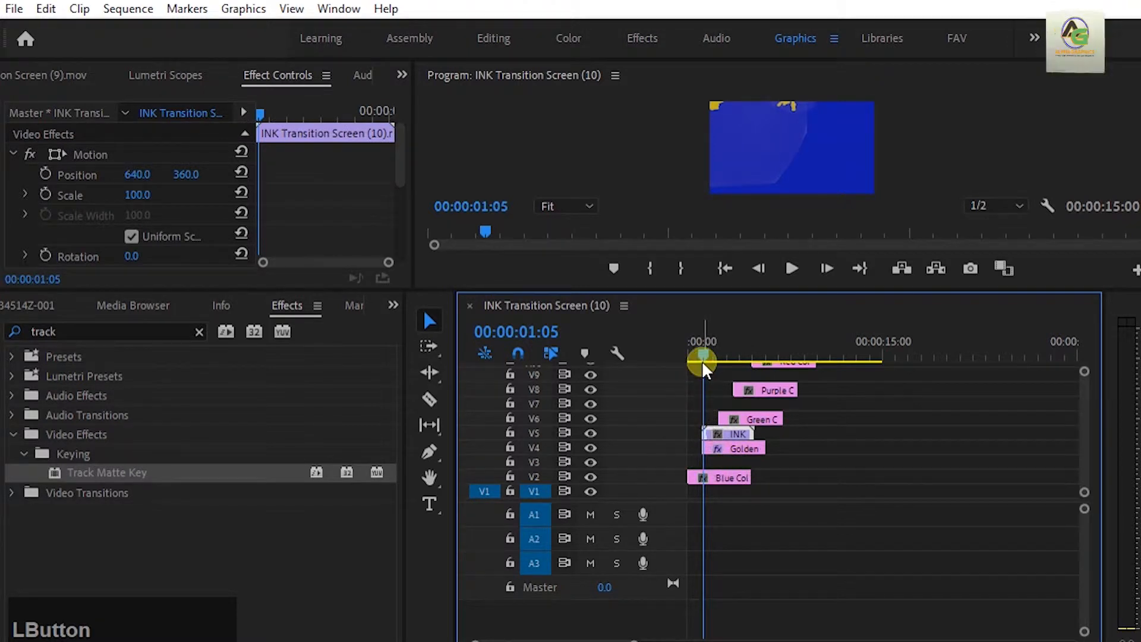
drag(700, 359, 686, 363)
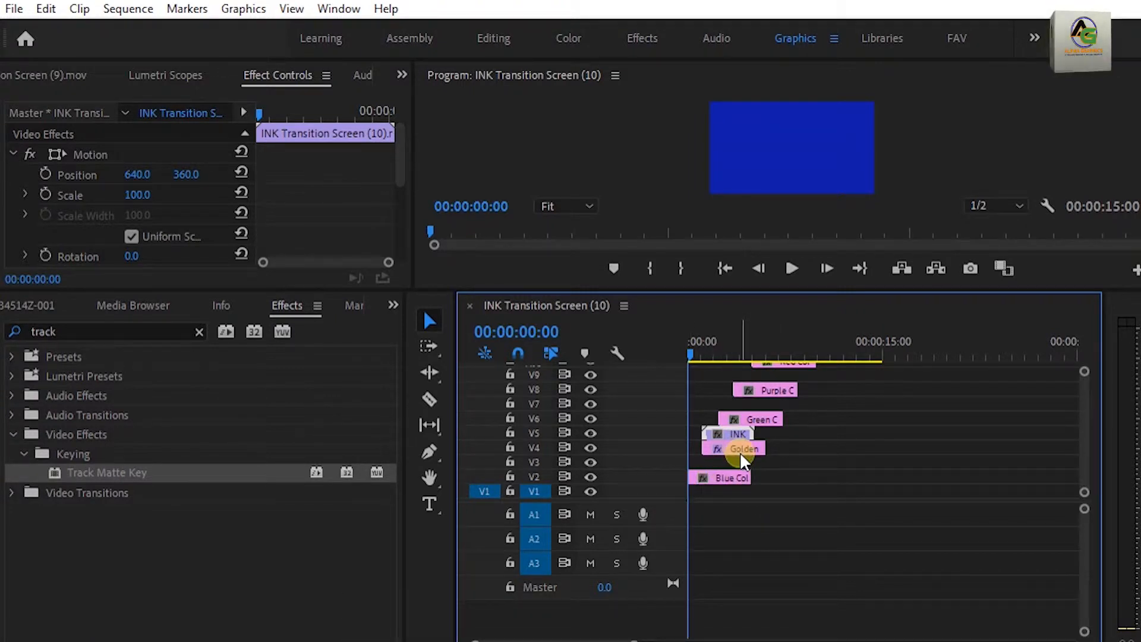
click(746, 499)
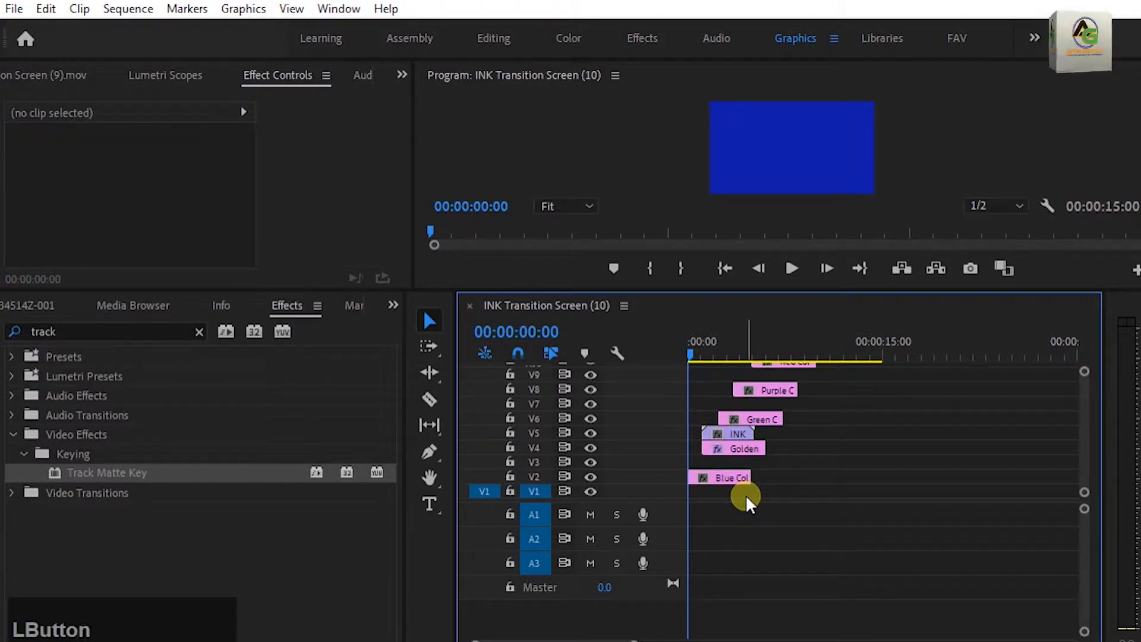
key(space)
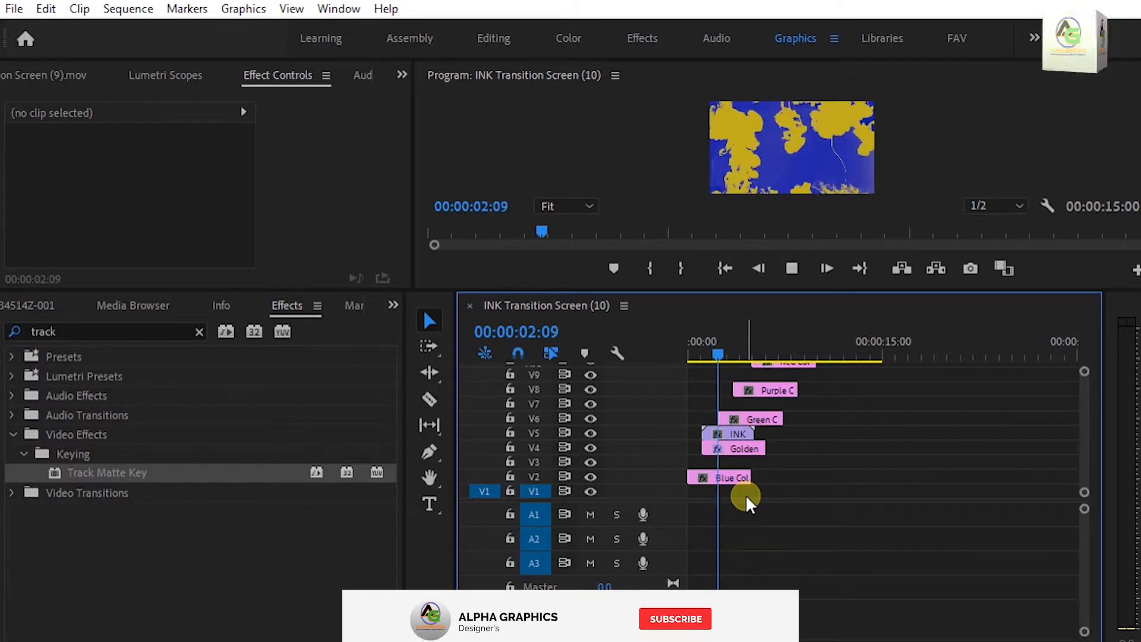
key(space)
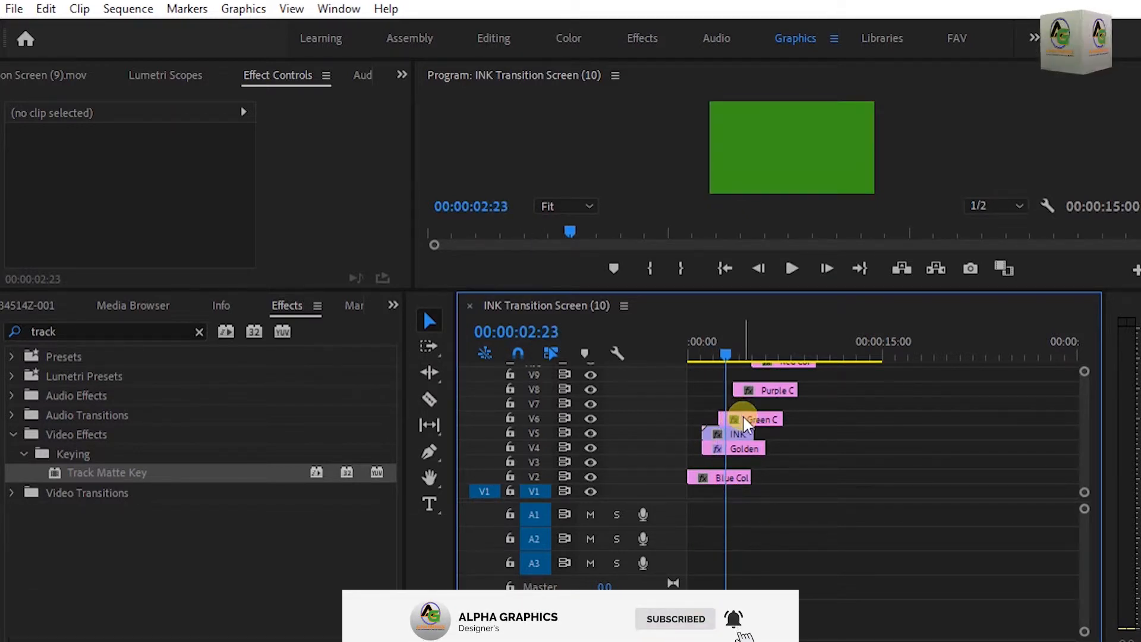
Move the Green Color Matte on V6 about one second later, aligned with the purple matte's start, and maximize the program preview.
drag(747, 425, 773, 424)
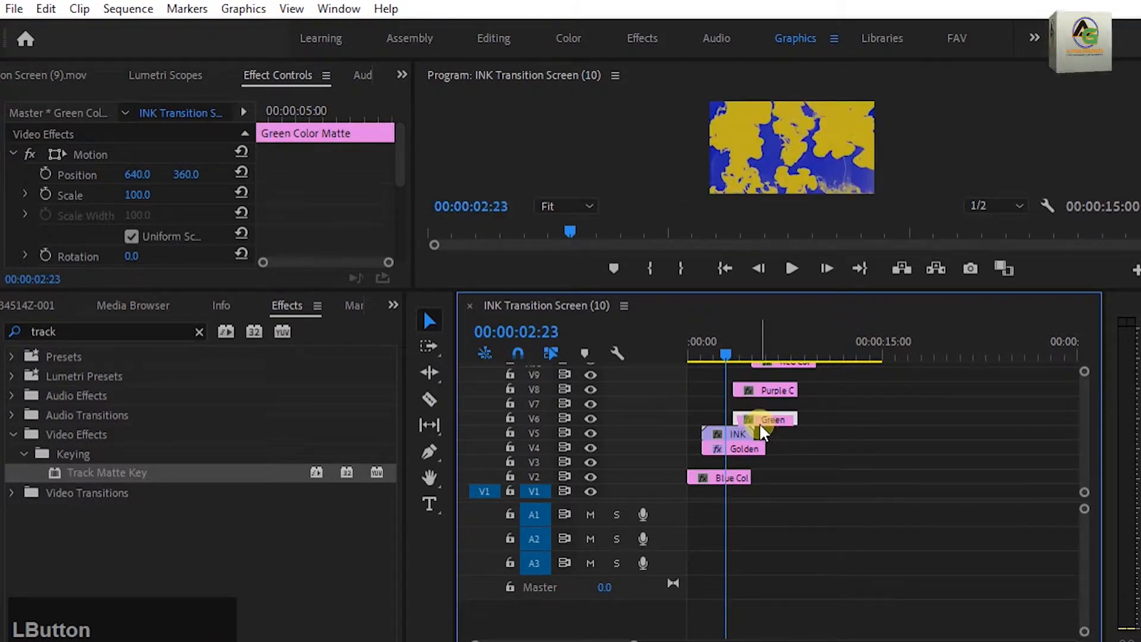
click(791, 434)
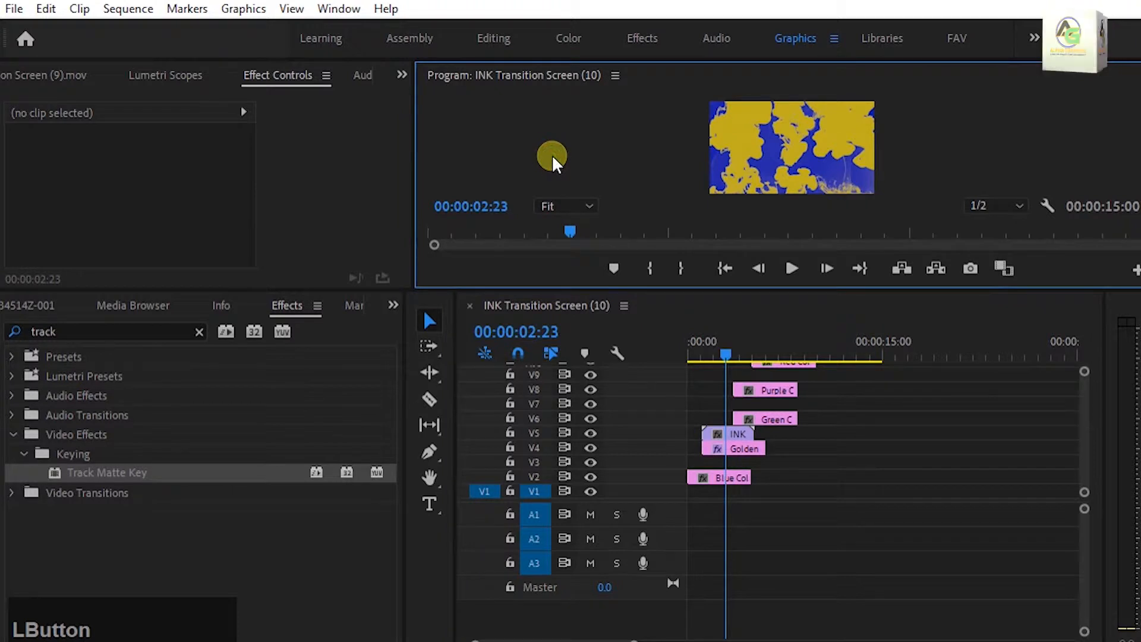
key(grave)
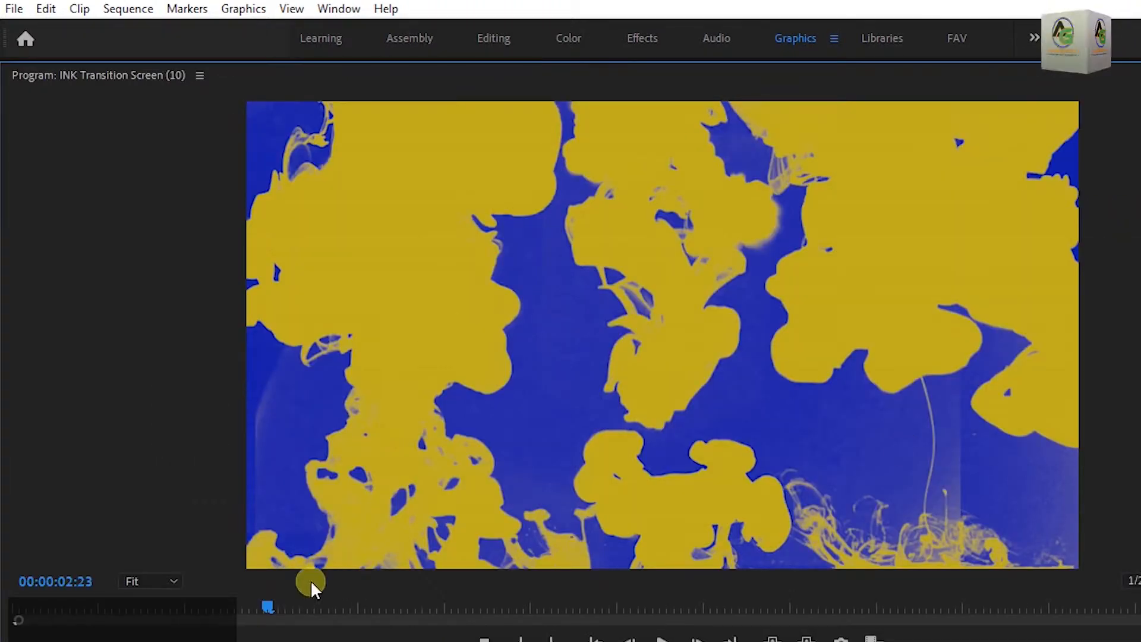
Play back the transition from the sequence start in the maximized program preview, and restore the normal workspace layout.
drag(262, 606, 17, 637)
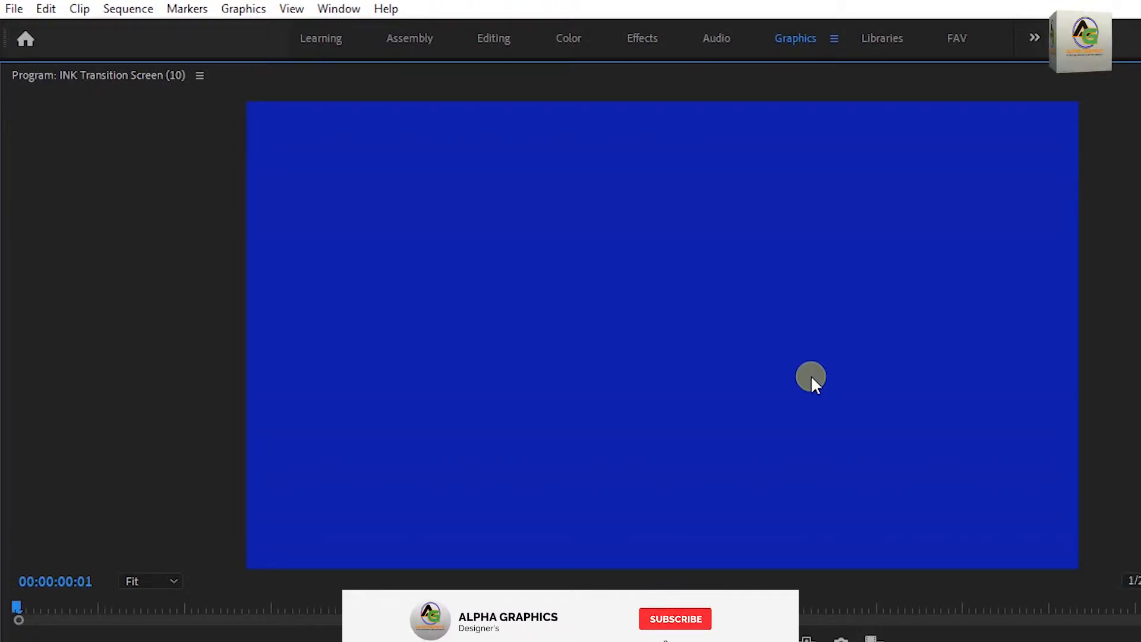
key(space)
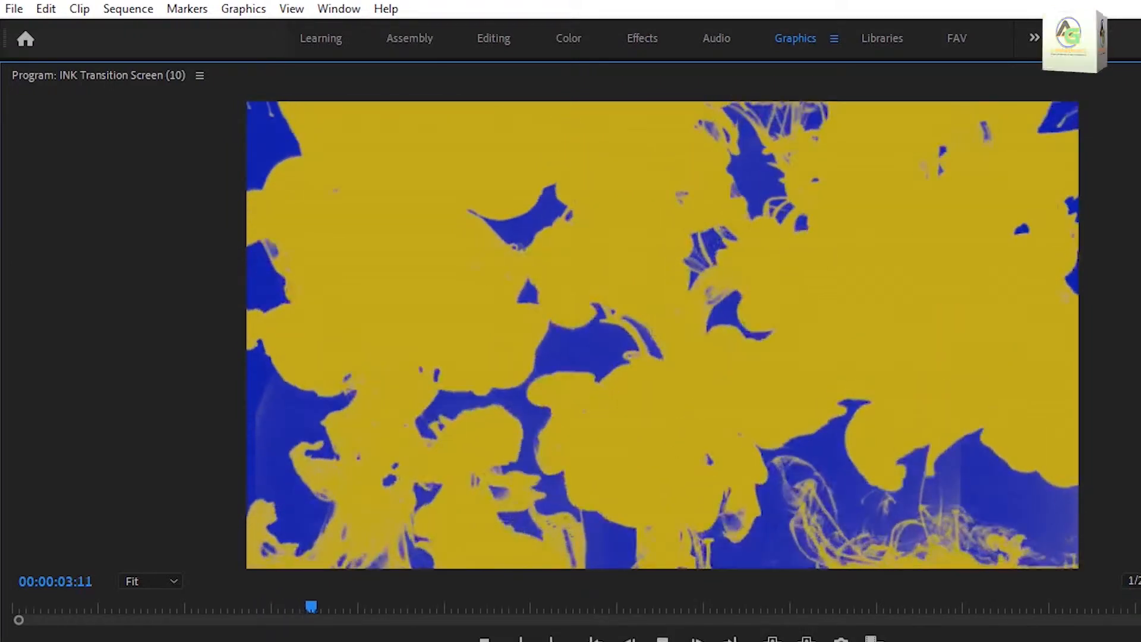
key(space)
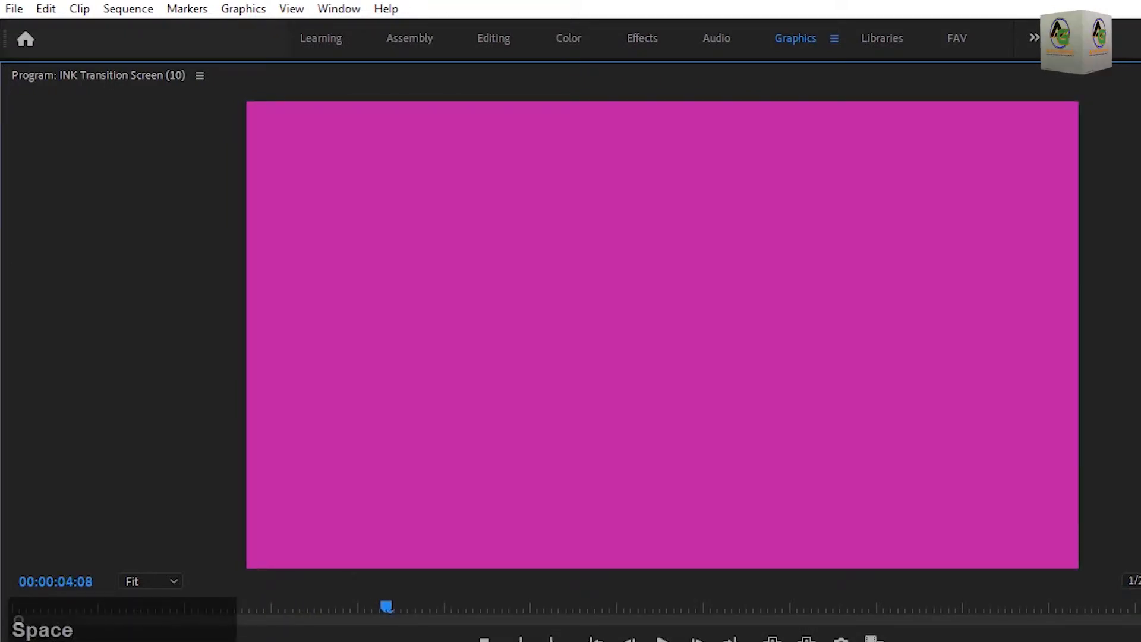
key(grave)
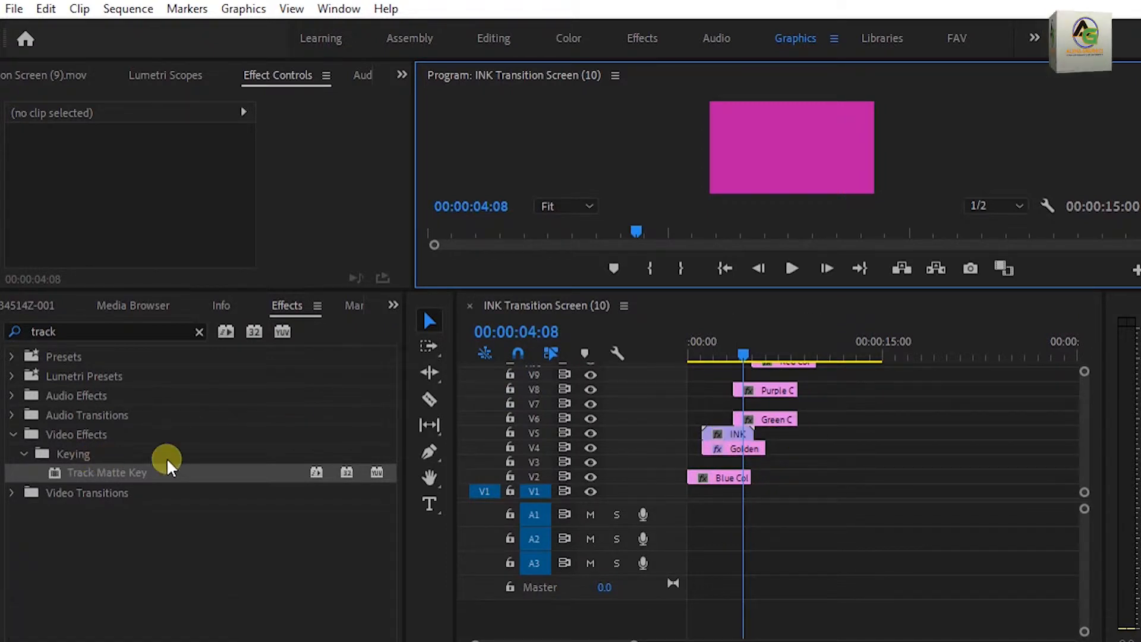
Place the 24 fps INK Transition Screen (12) clip from the bin on V7, aligned with the Green Color Matte's start.
click(394, 304)
click(424, 349)
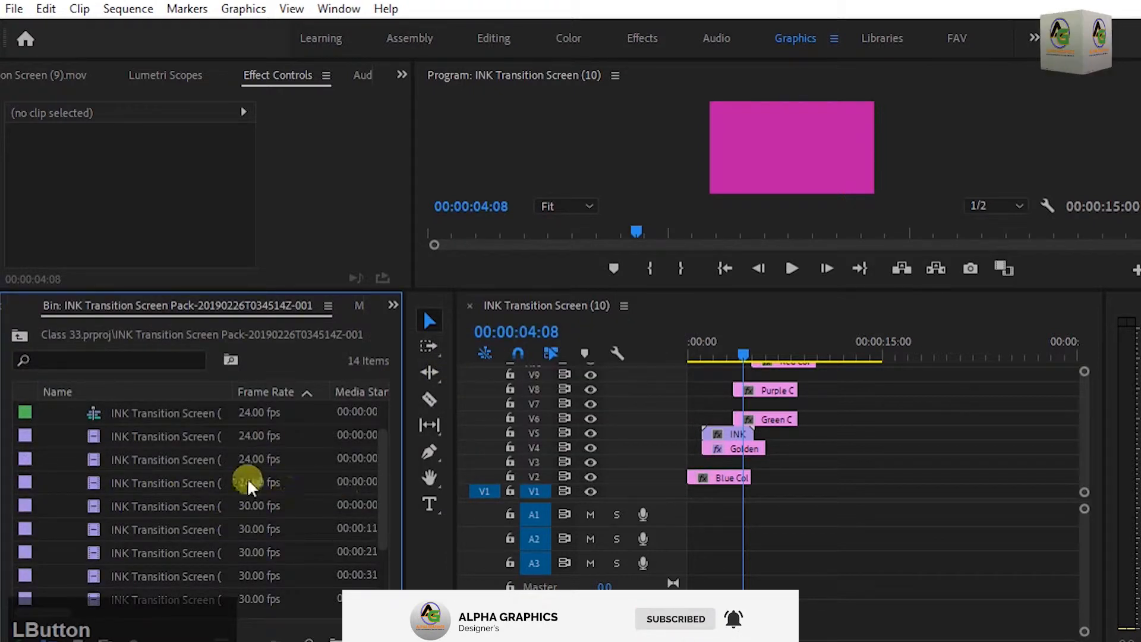
click(129, 488)
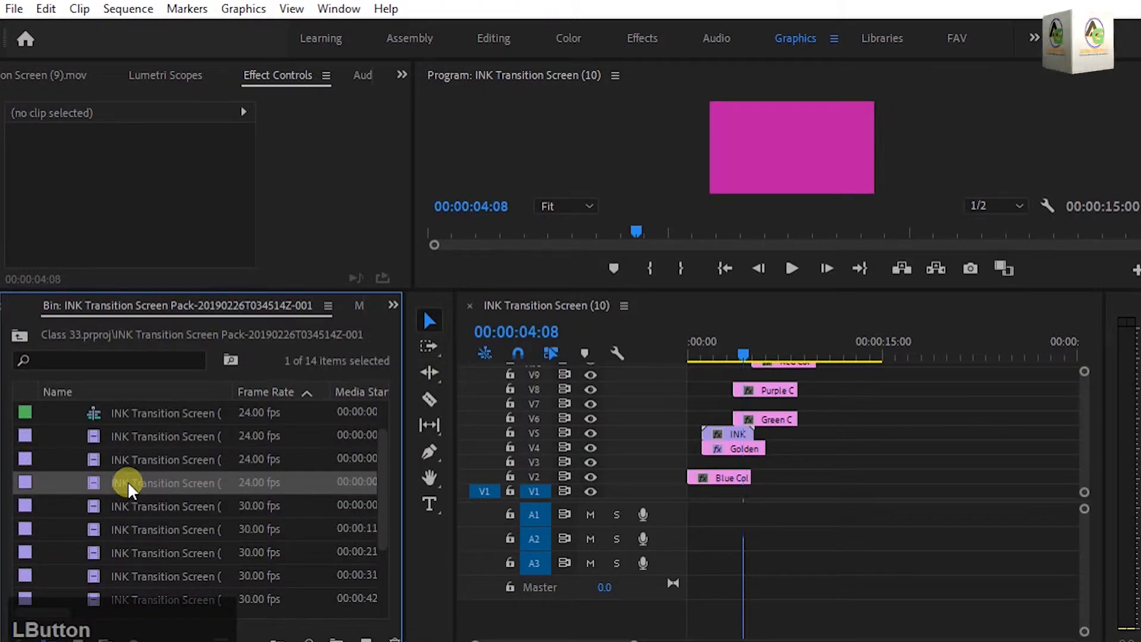
mouse_move(130, 489)
mouse_down()
mouse_move(751, 419)
mouse_move(755, 395)
mouse_move(749, 416)
mouse_move(742, 410)
mouse_up()
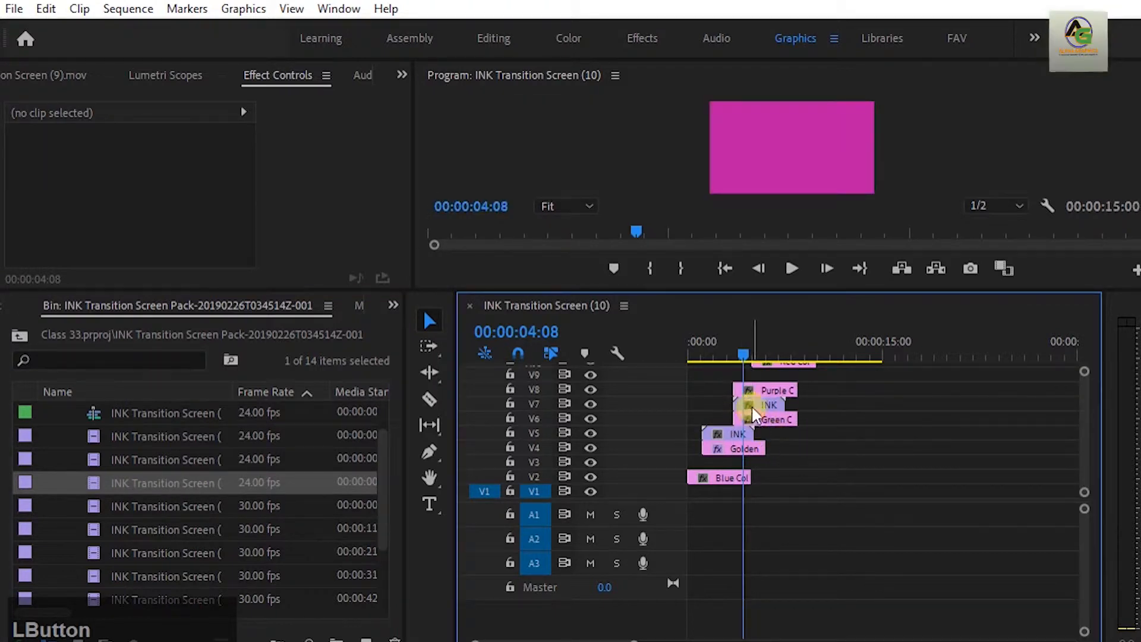
right_click(767, 410)
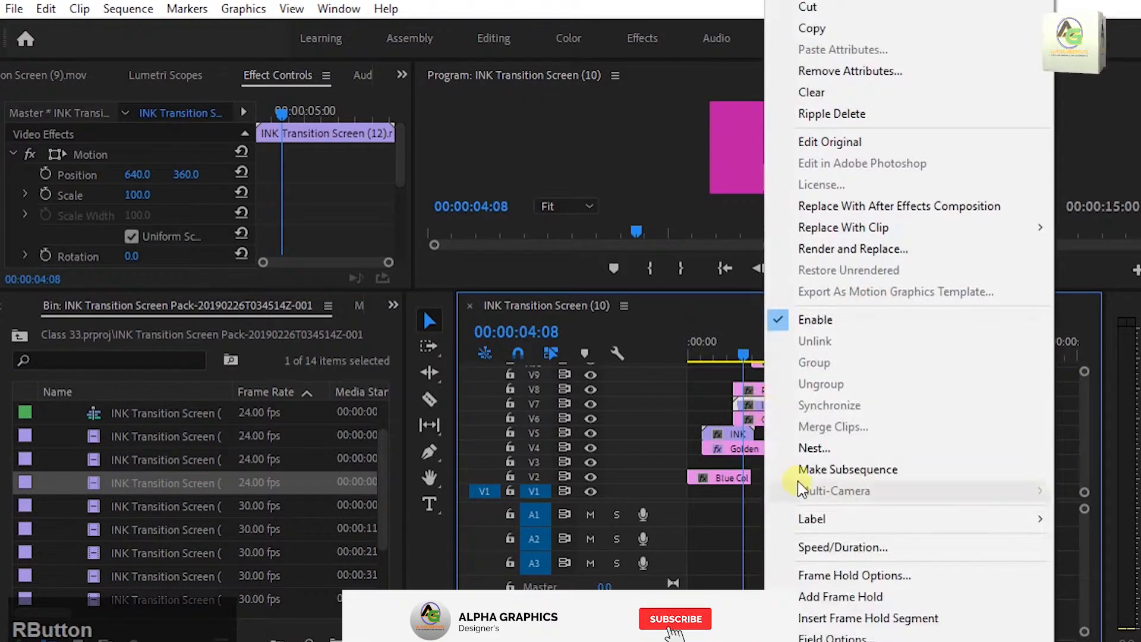
click(871, 519)
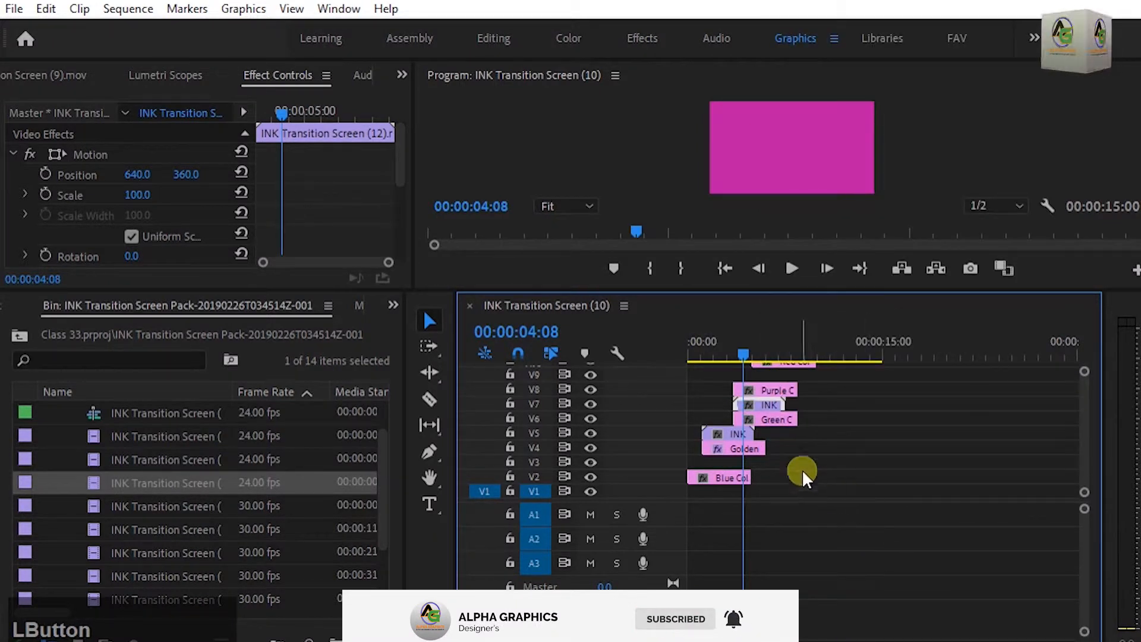
Apply Track Matte Key to the Green Color Matte on V6.
click(789, 434)
click(772, 421)
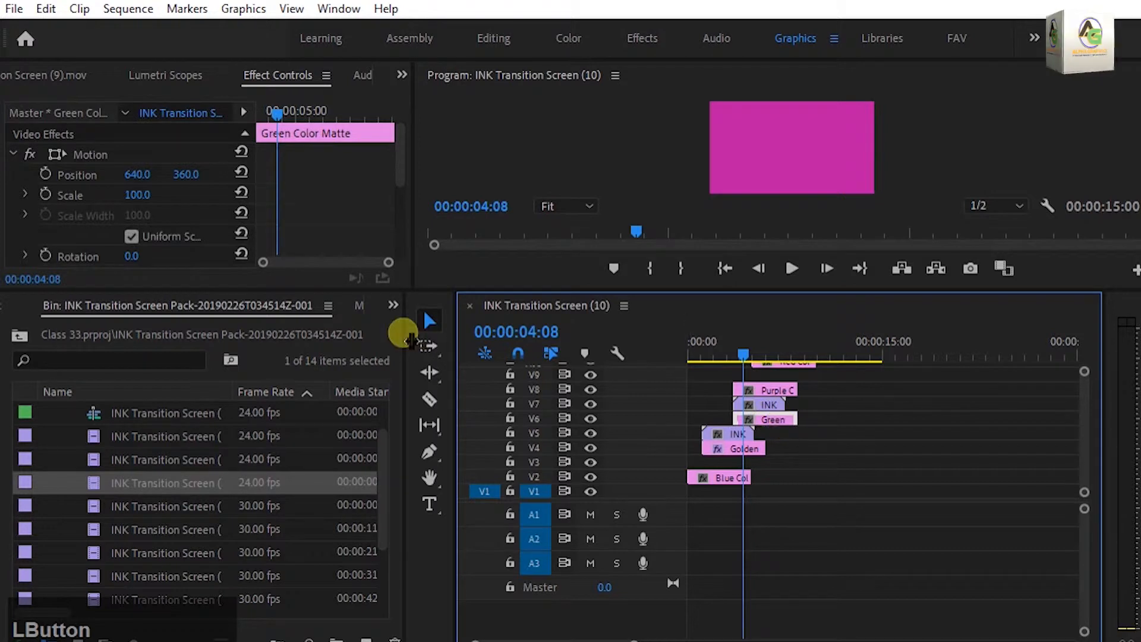
click(390, 303)
click(423, 435)
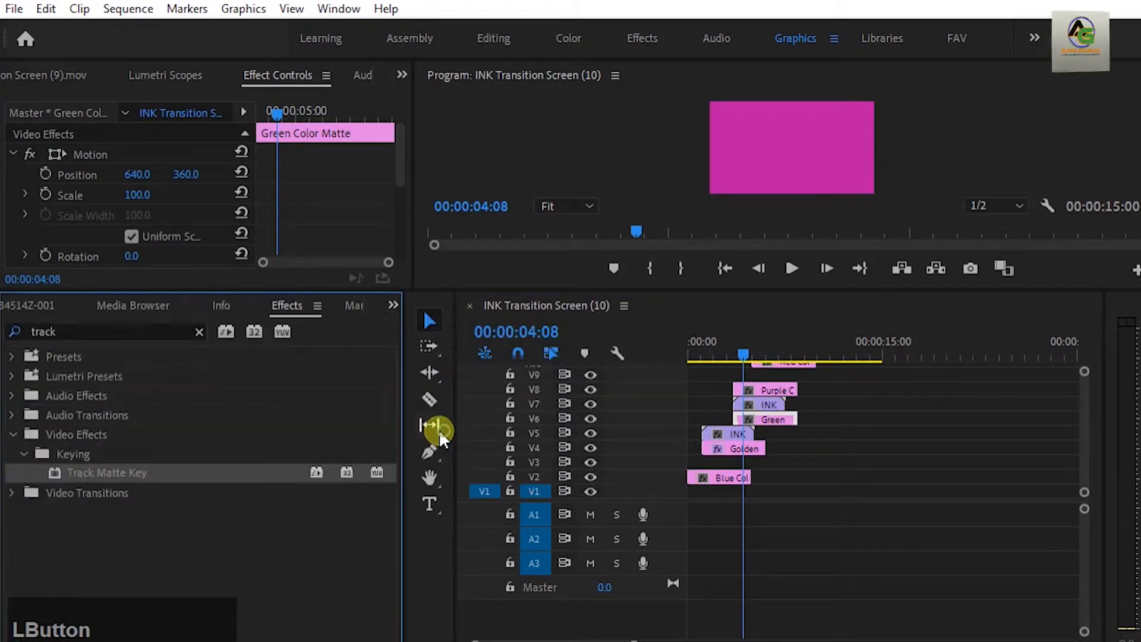
drag(77, 480, 780, 432)
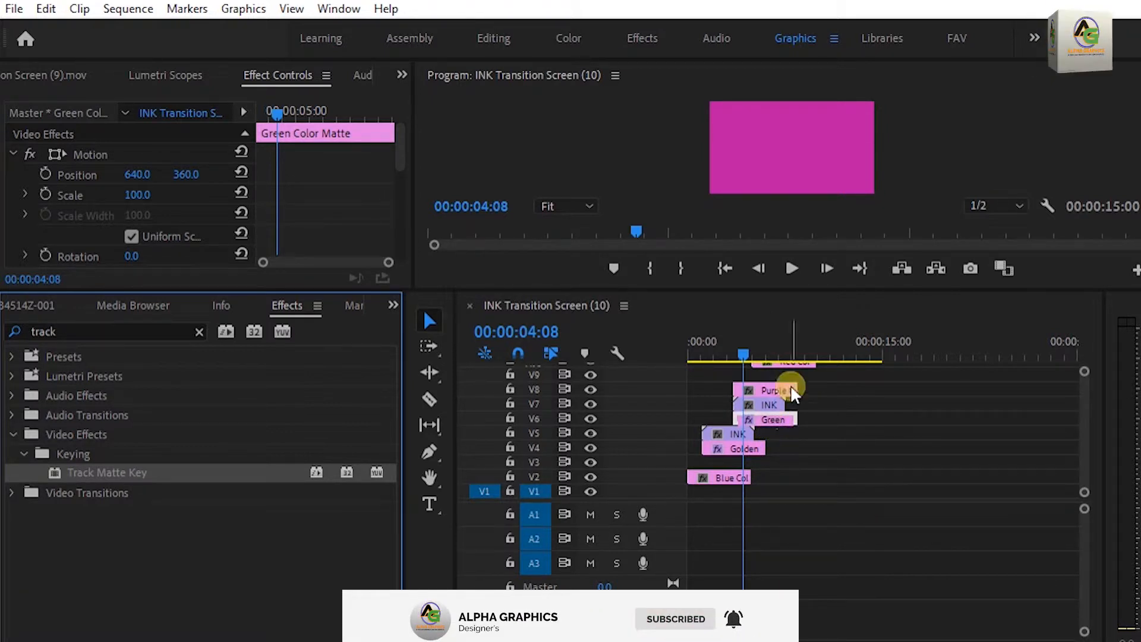
Set the matte of the Green Color Matte's Track Matte Key to Video 7.
scroll(304, 193, down, 2)
scroll(305, 193, down, 4)
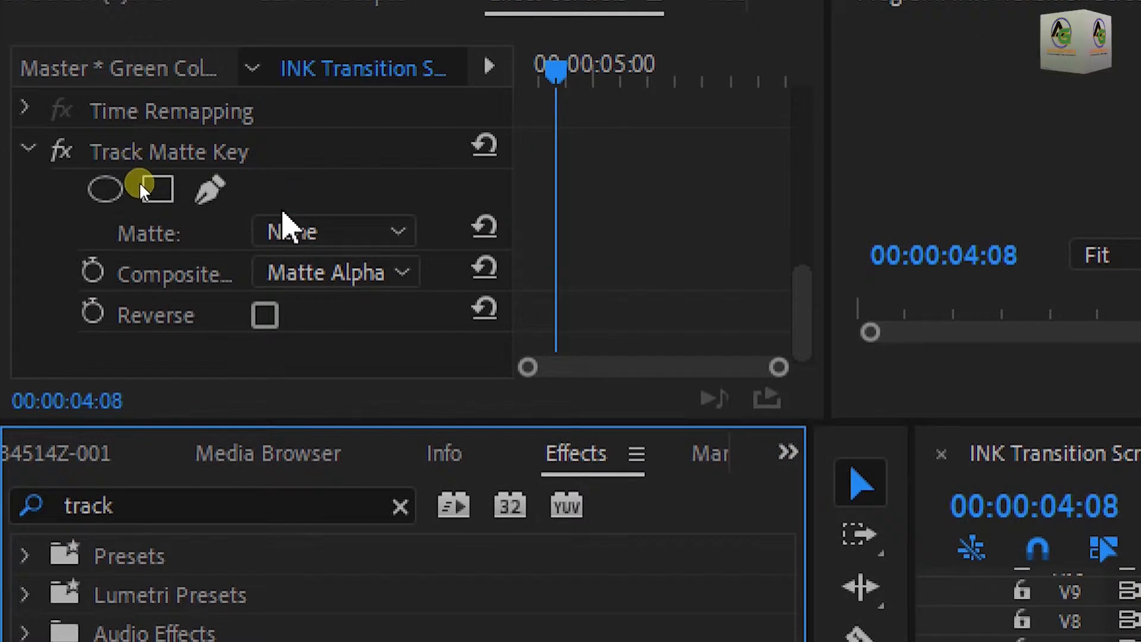
click(392, 236)
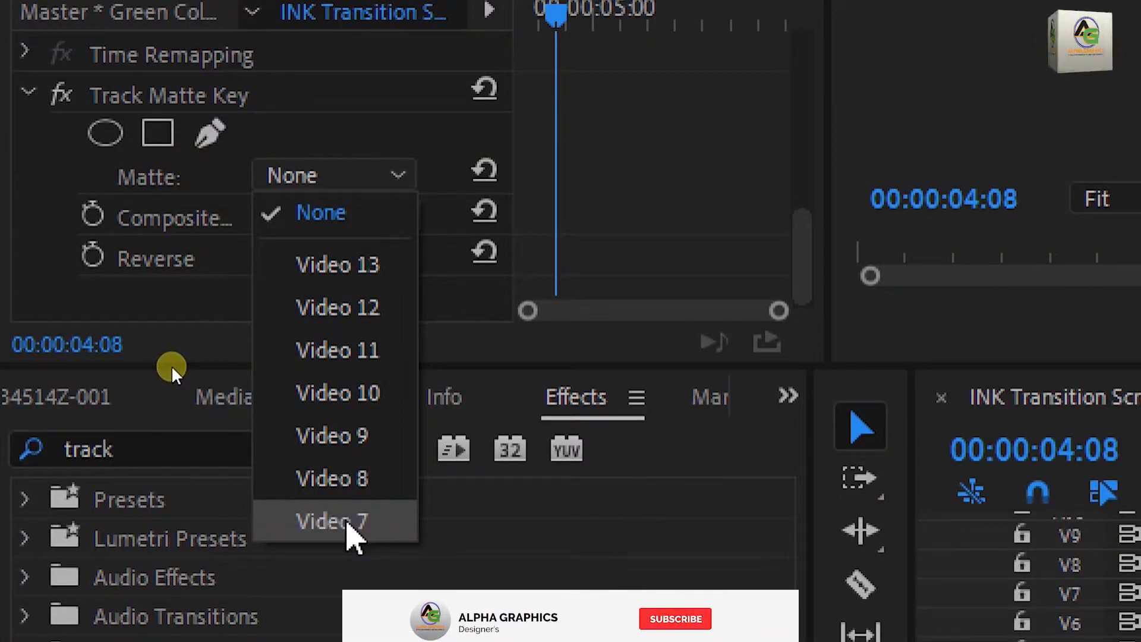
click(345, 521)
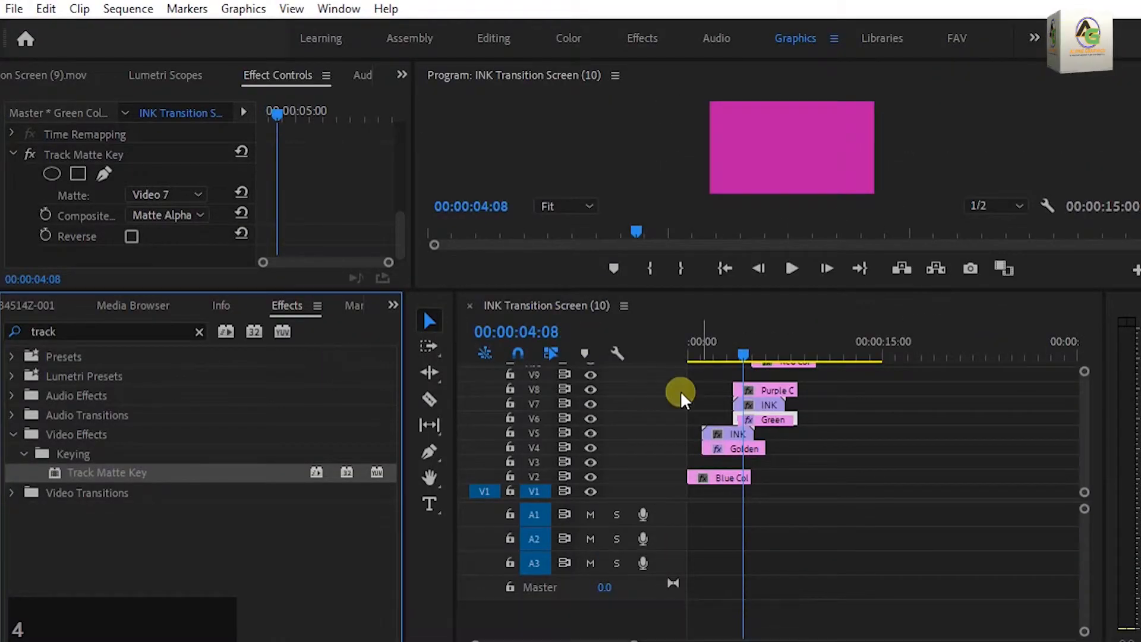
click(783, 439)
Move the purple matte on V8 about 1.7 seconds later so the green ink reveal is uncovered.
drag(745, 359, 730, 363)
key(space)
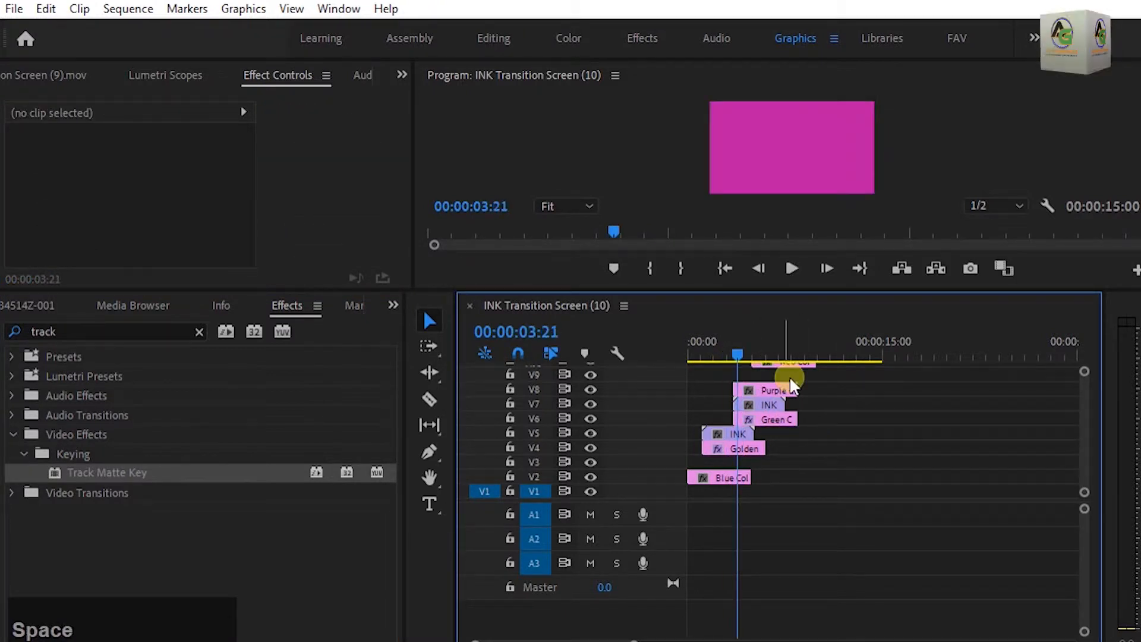
drag(770, 392, 796, 394)
click(844, 423)
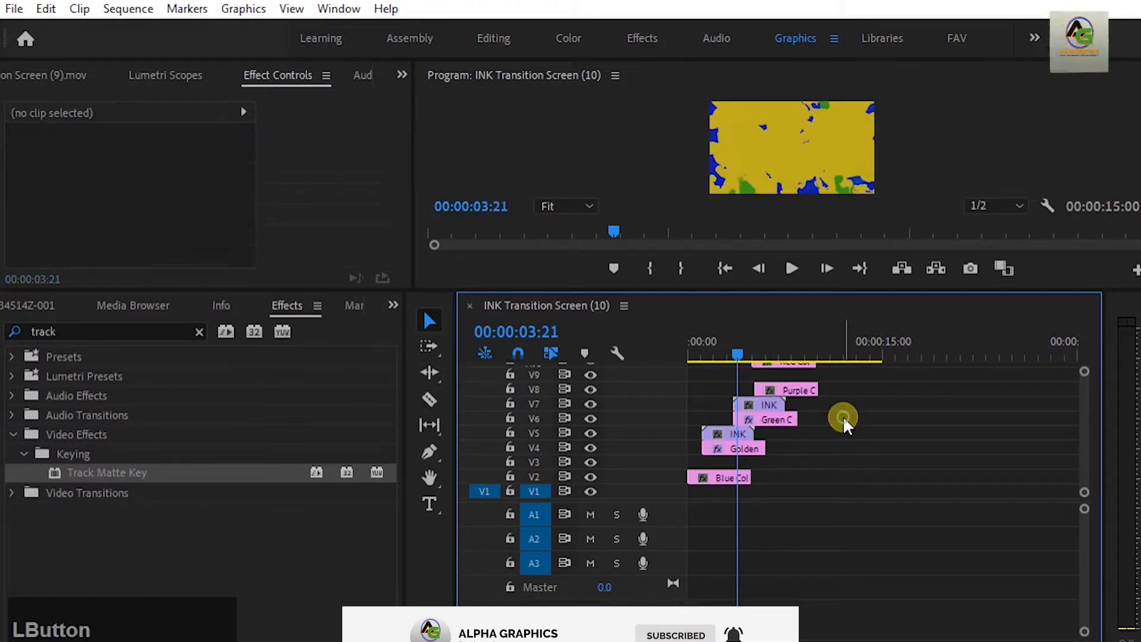
Play back the green ink transition over the golden matte several times from about 00:00:03:12.
drag(746, 357, 737, 355)
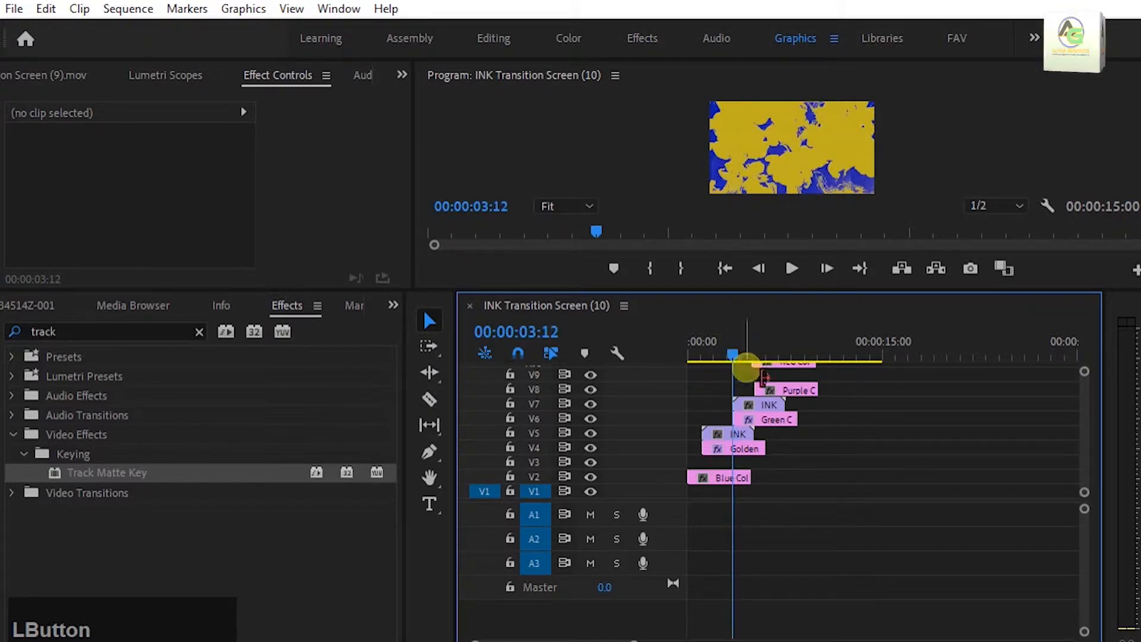
key(space)
key(space)
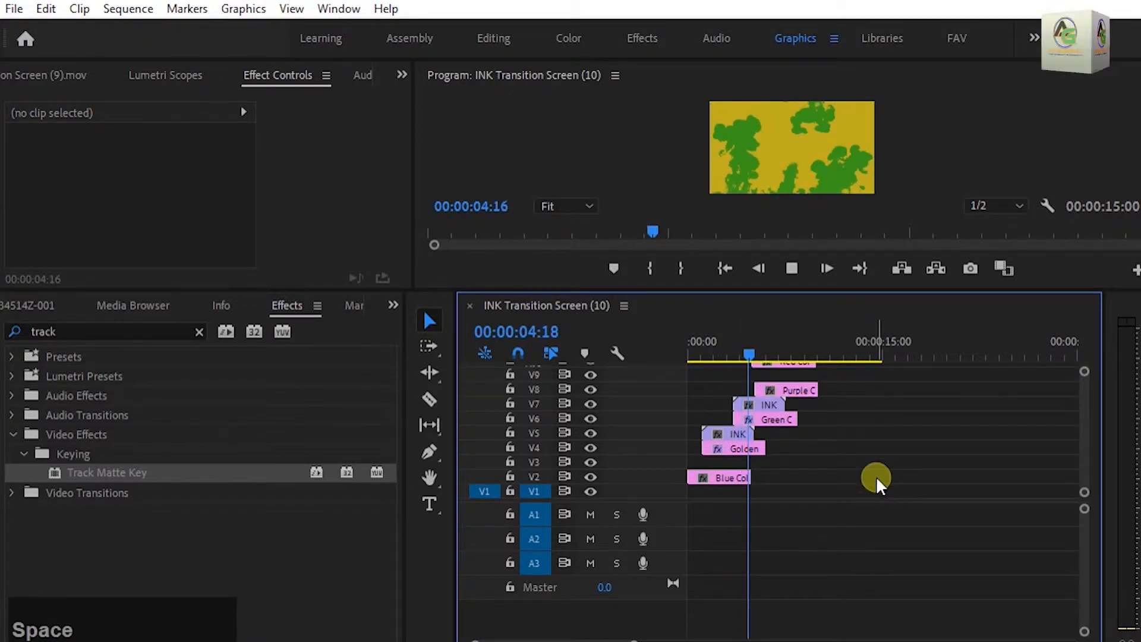
key(space)
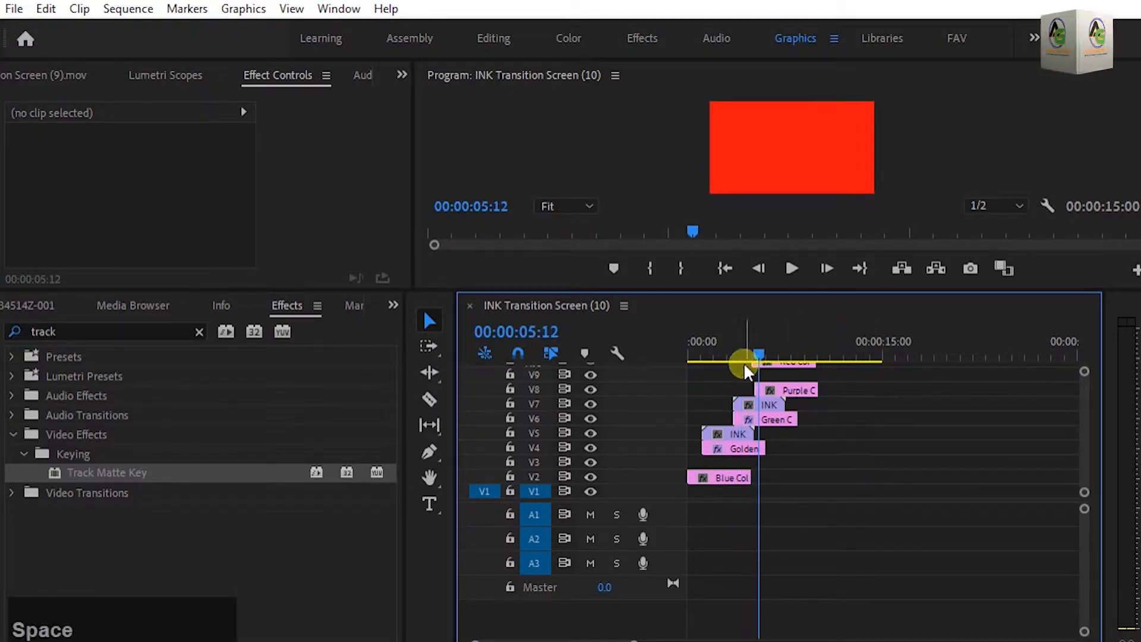
drag(757, 354, 731, 366)
key(space)
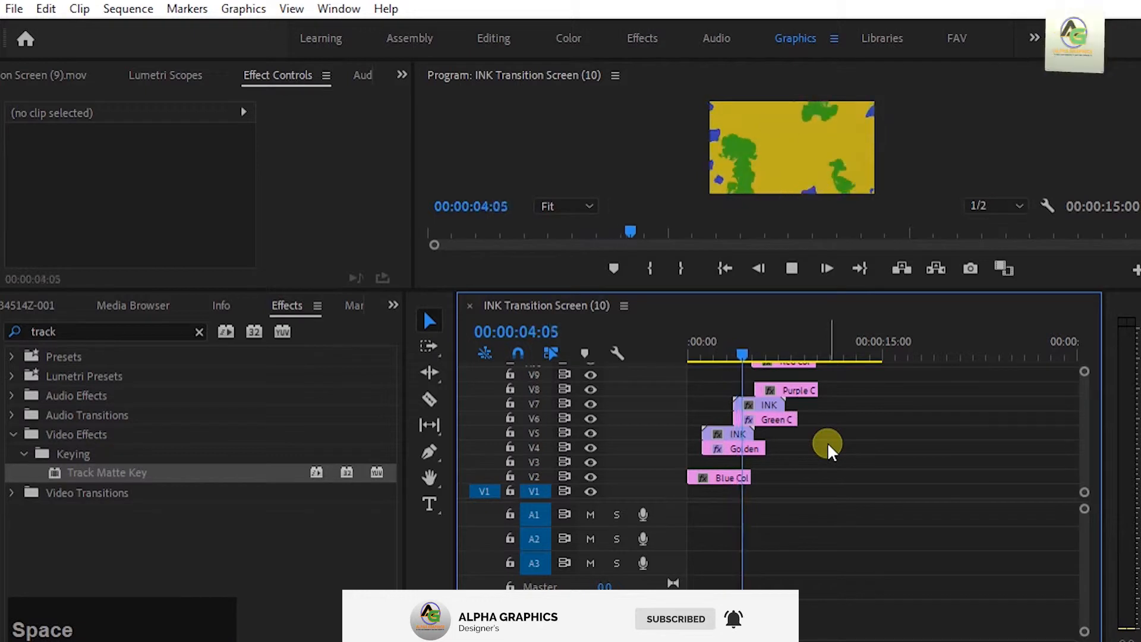
key(space)
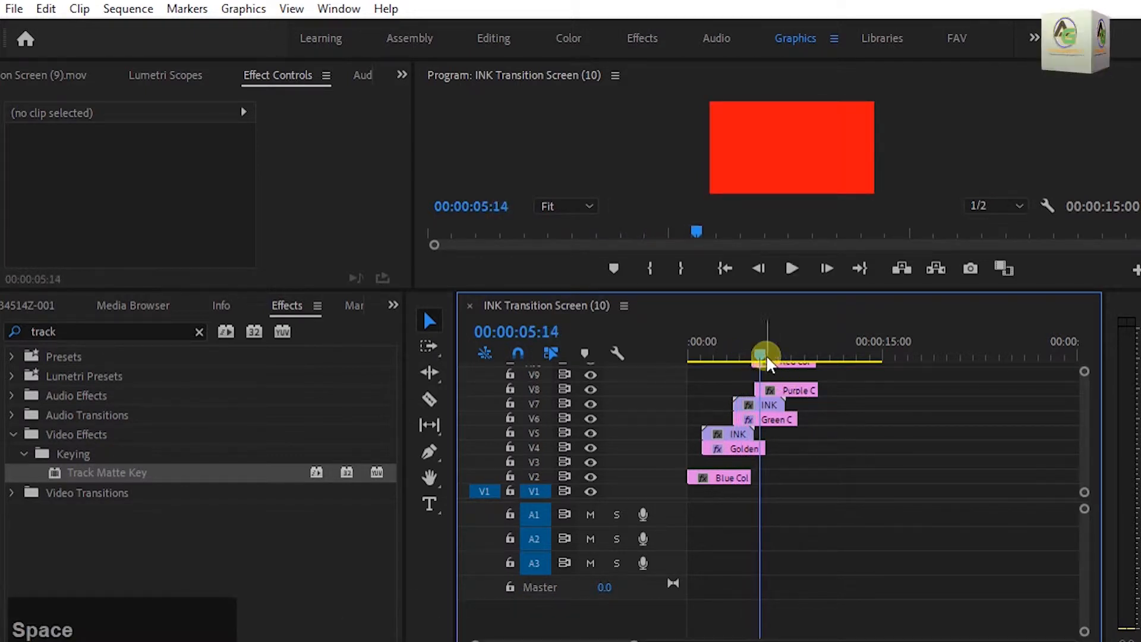
drag(766, 362, 731, 359)
key(space)
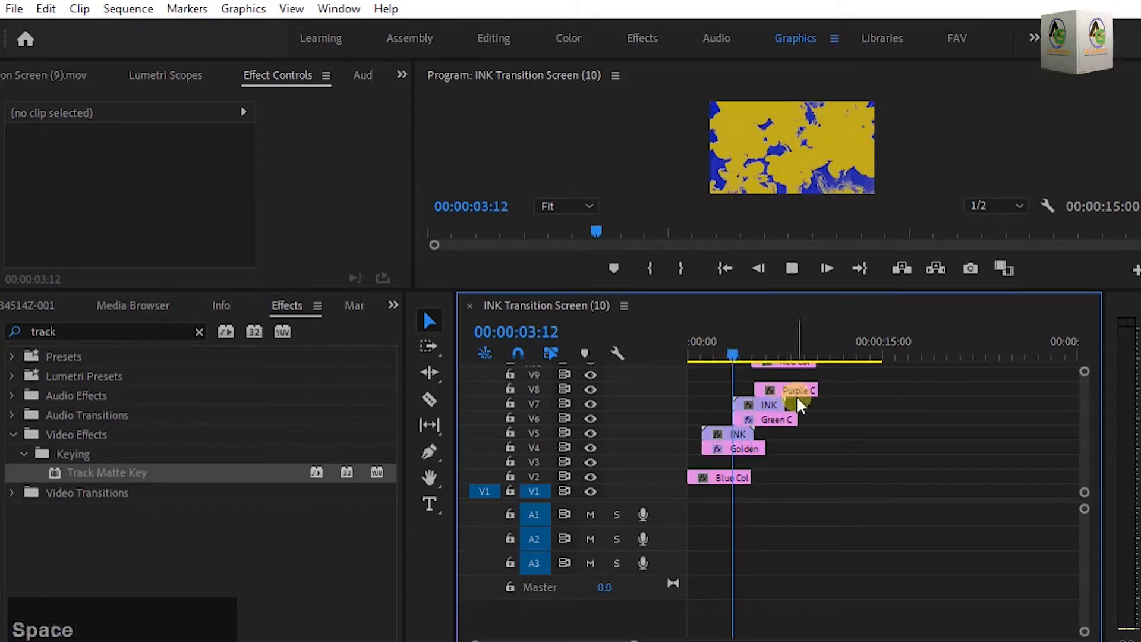
key(space)
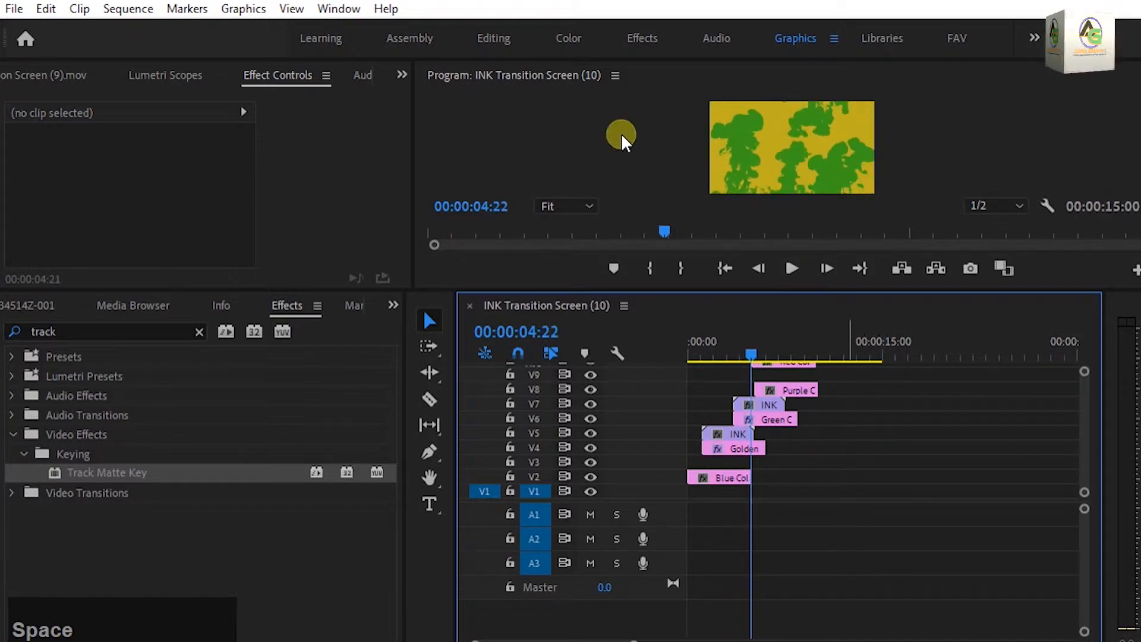
Shift the purple matte about 1 second and the red matte about 2.5 seconds later, and trim the golden matte to its ink clip's end.
click(556, 123)
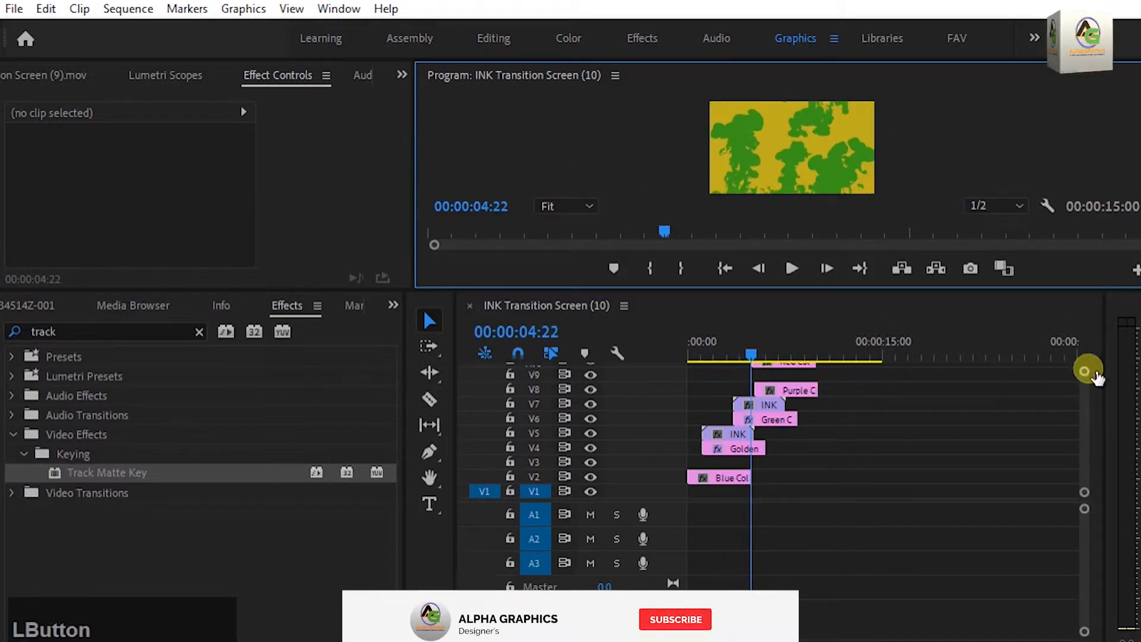
drag(1085, 371, 1083, 355)
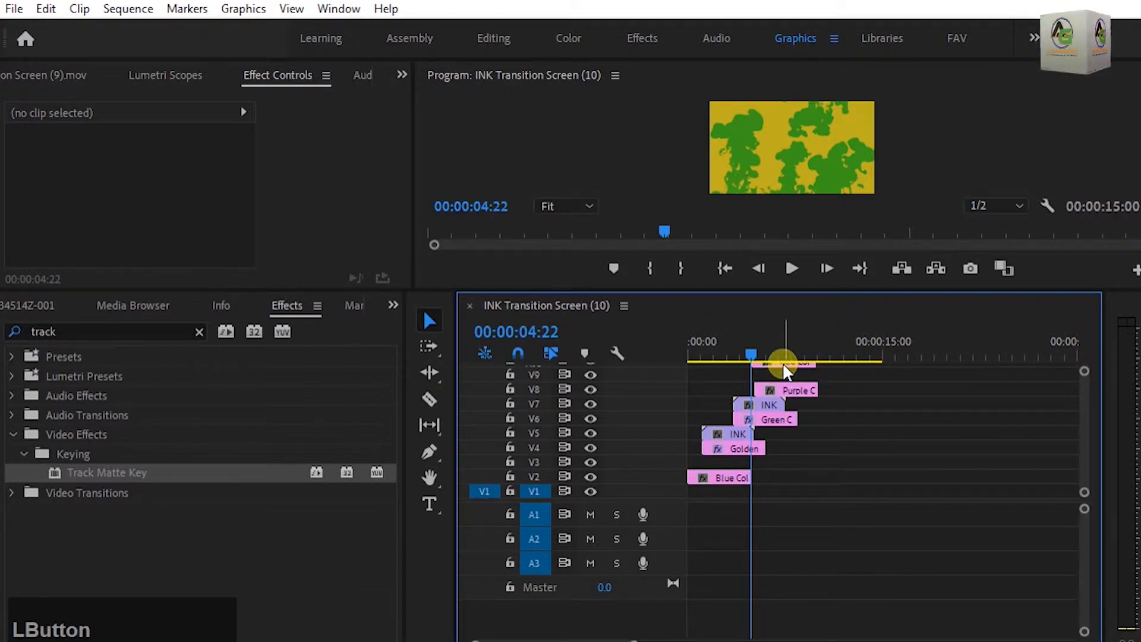
drag(786, 371, 813, 364)
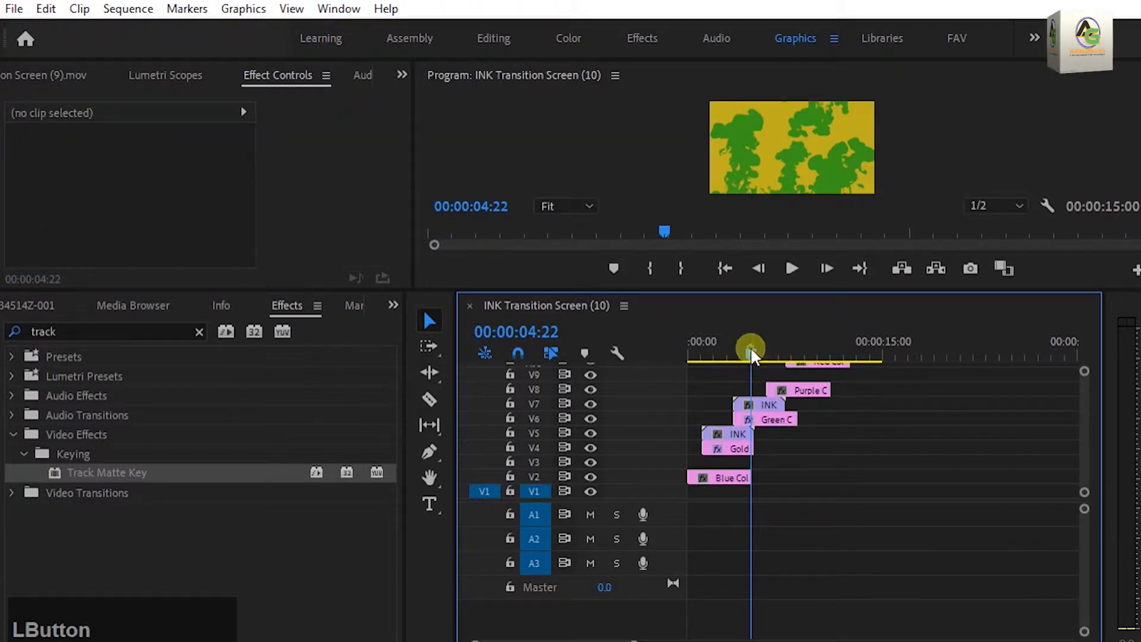
Play back the green ink transition, and review the sequence from its start in the maximized program preview.
drag(752, 355, 736, 348)
key(space)
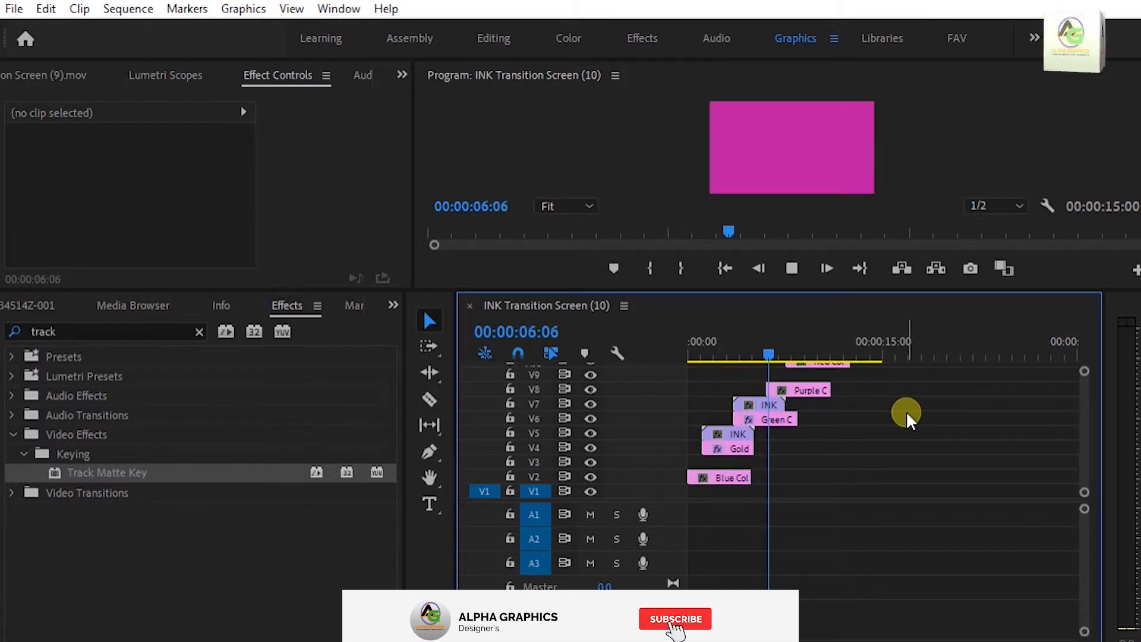
key(space)
click(597, 160)
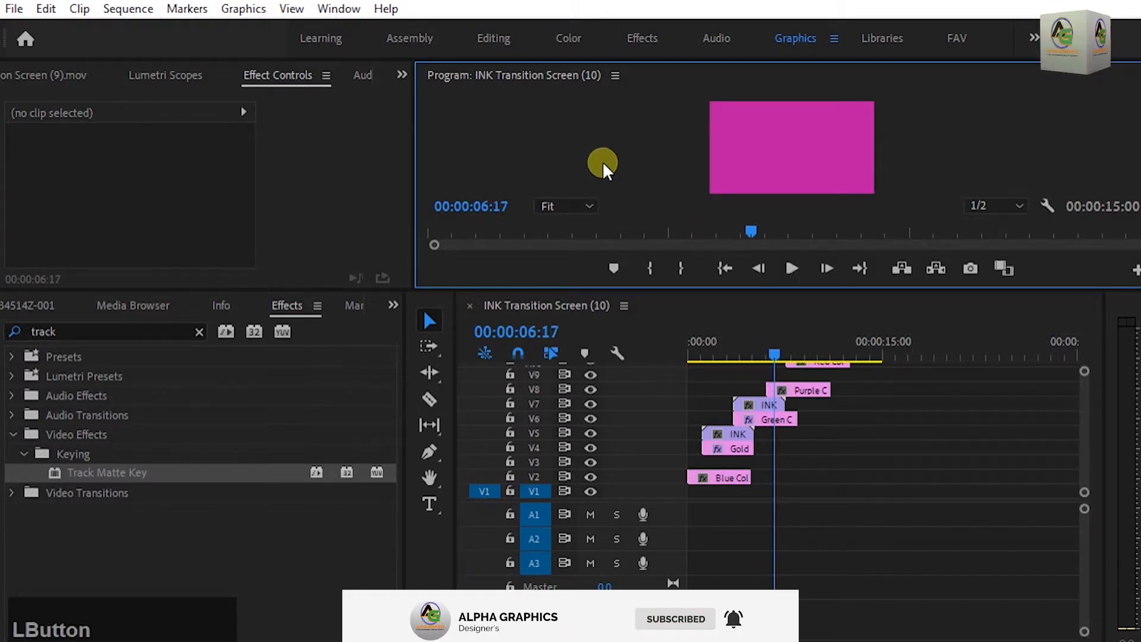
key(grave)
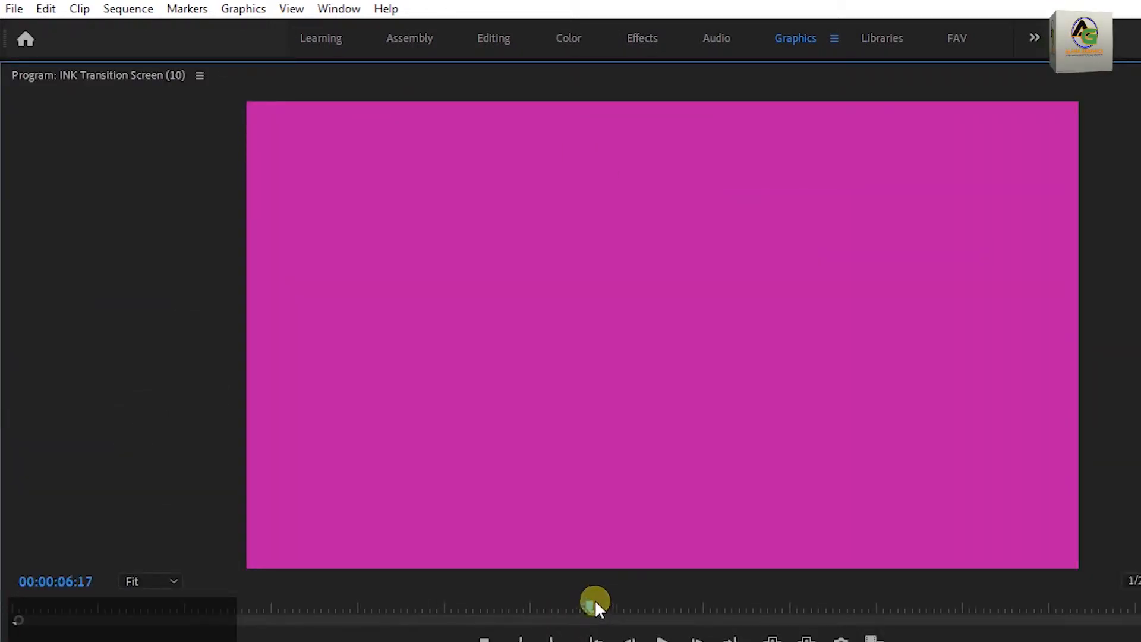
drag(594, 601, 76, 607)
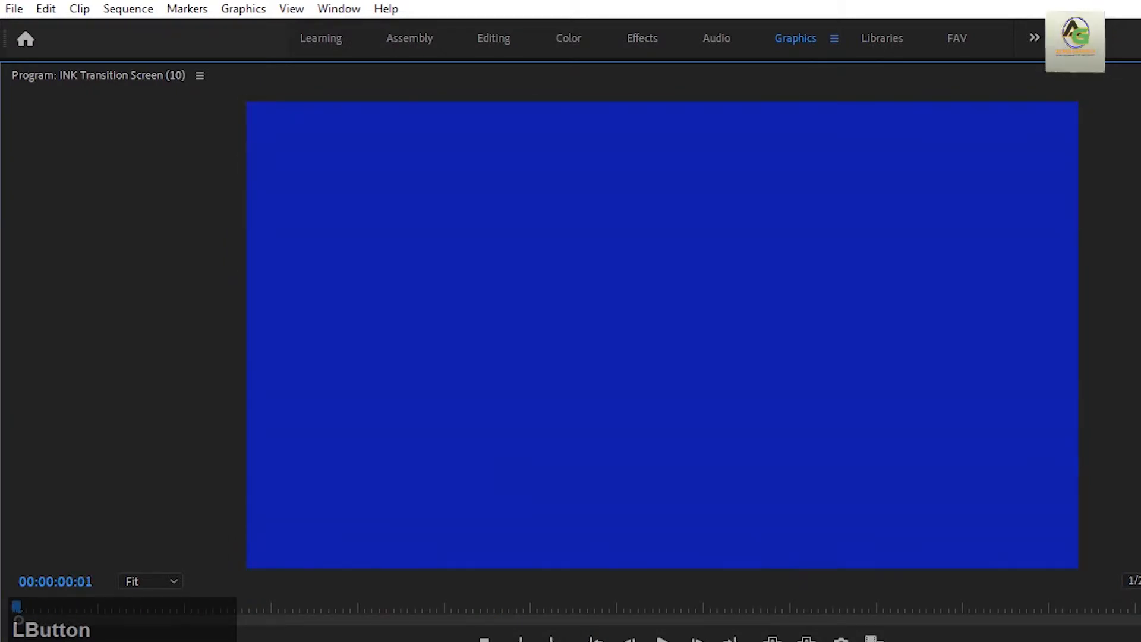
key(space)
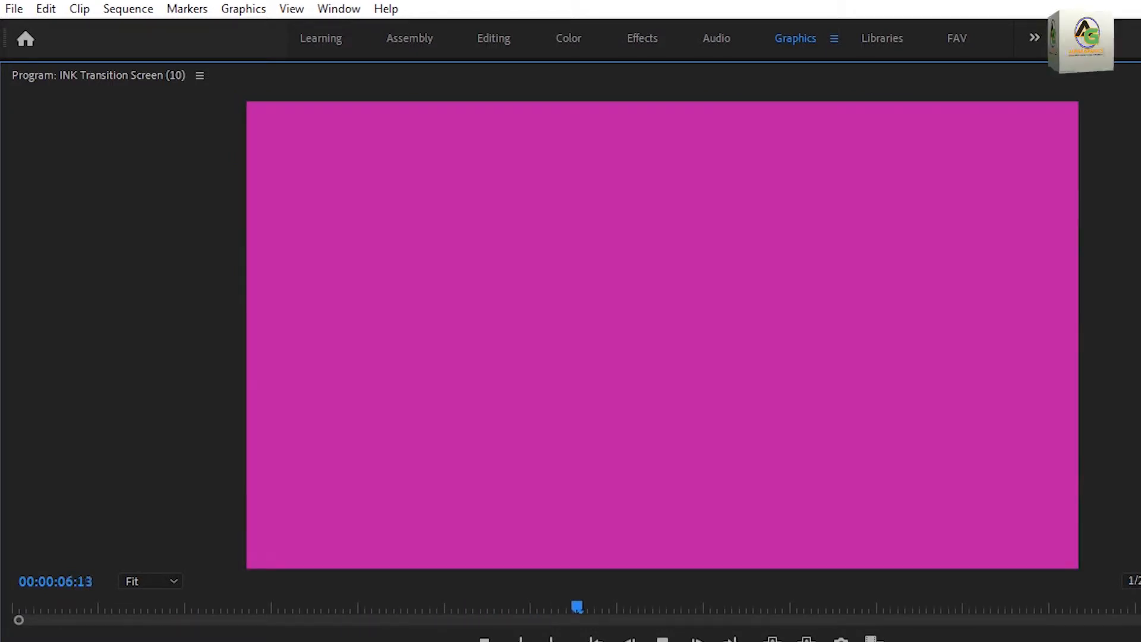
key(space)
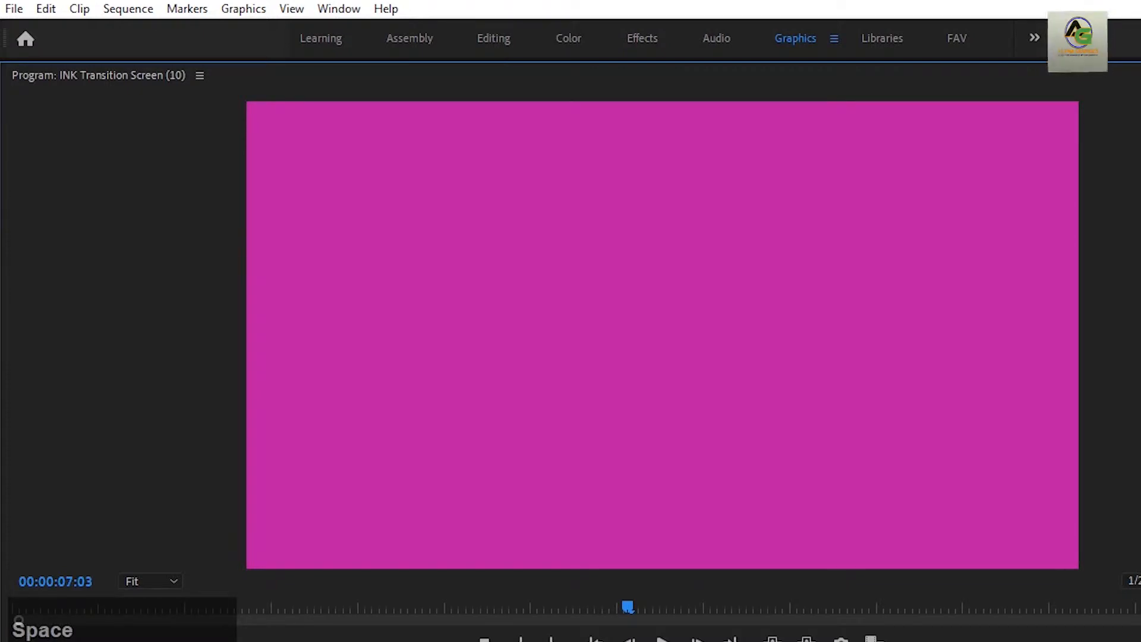
key(grave)
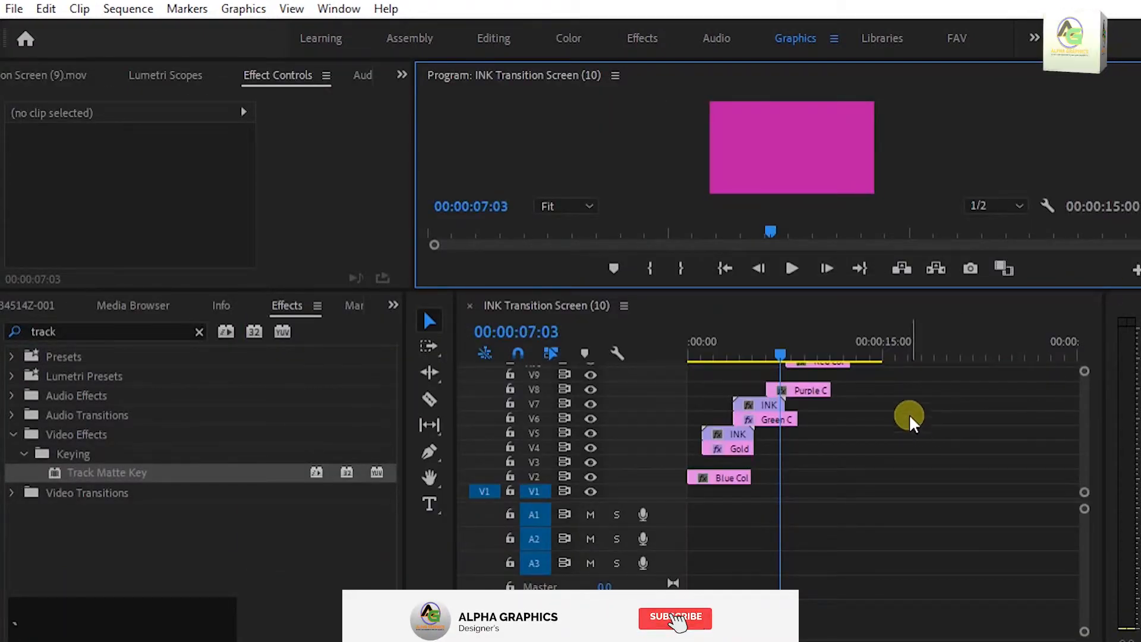
Place the INK Transition Screen (1) clip on V9 above the purple matte and trim it to the red matte's end.
click(393, 305)
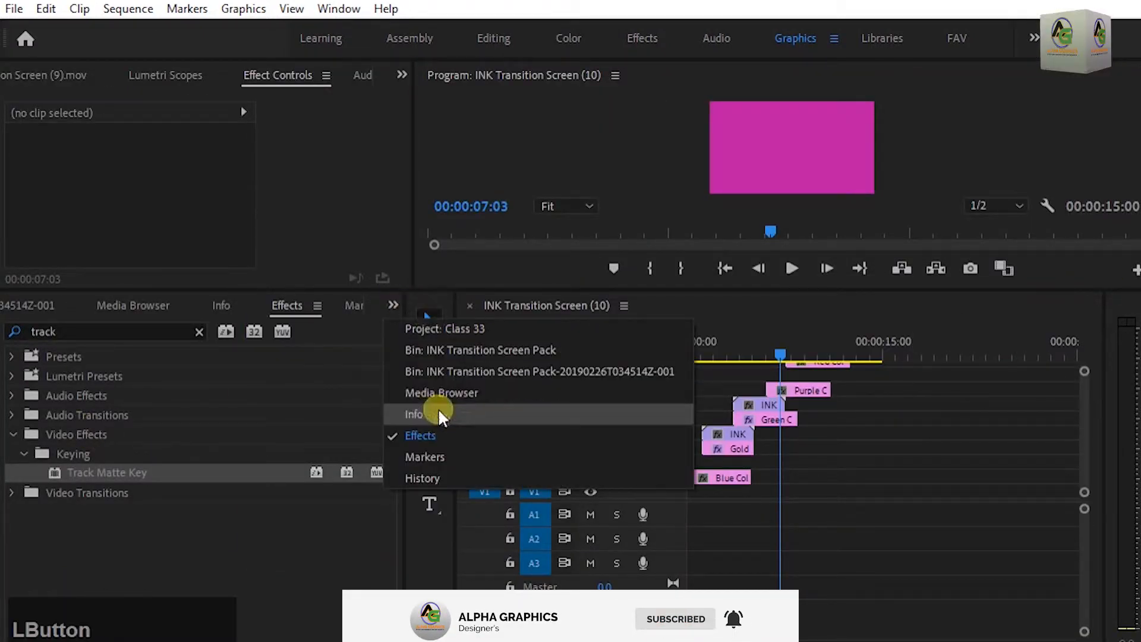
click(463, 373)
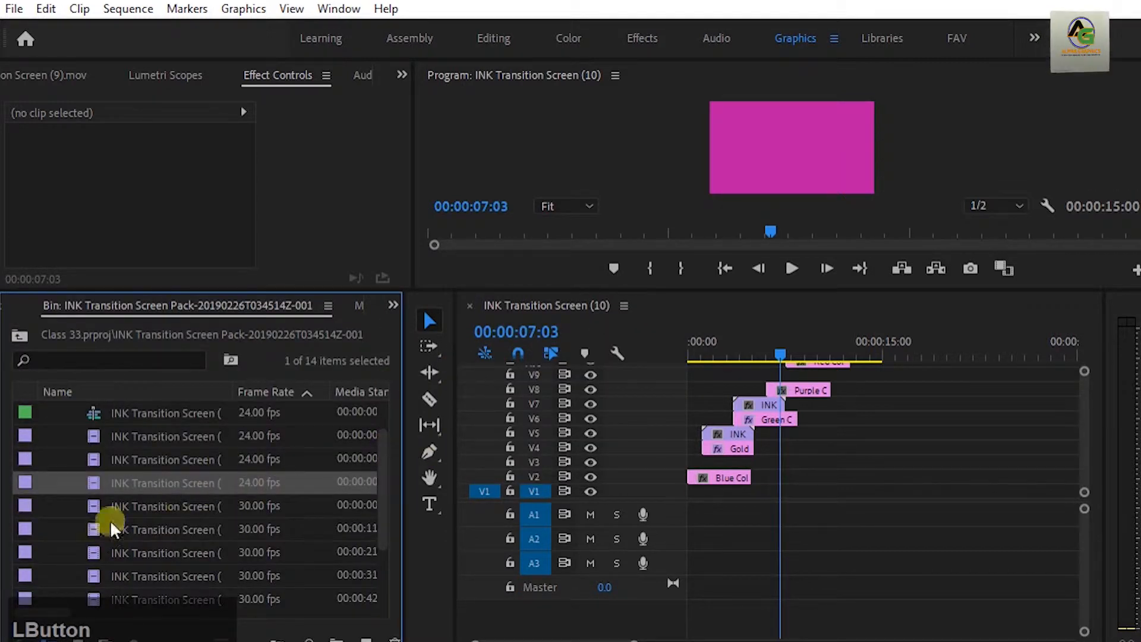
click(126, 507)
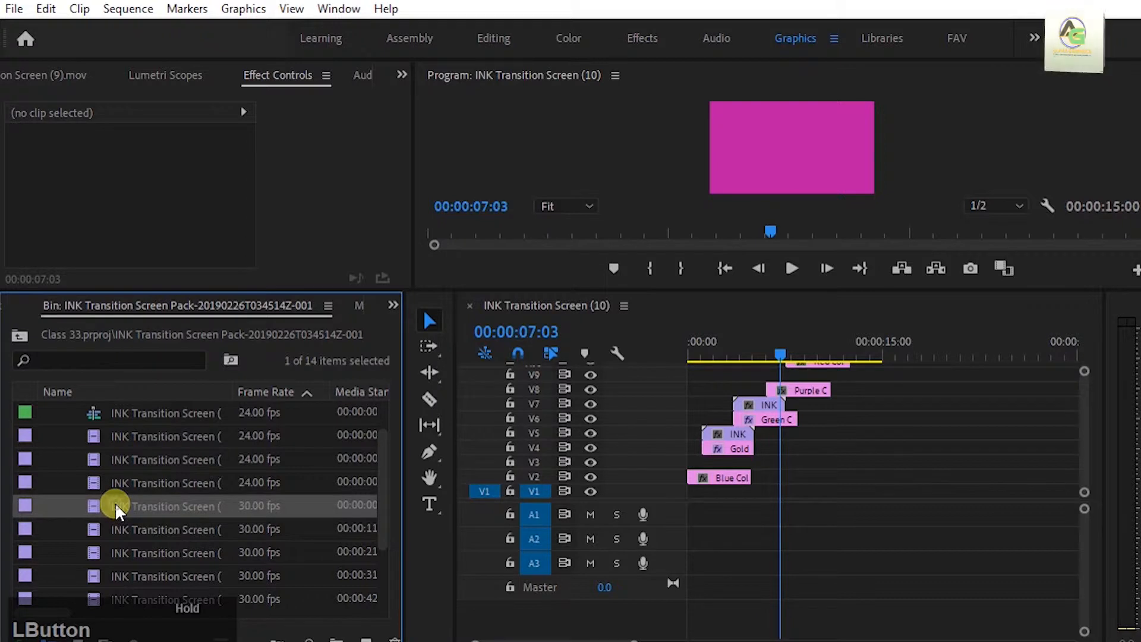
mouse_move(118, 511)
mouse_down()
mouse_move(707, 504)
mouse_move(838, 398)
mouse_move(796, 381)
mouse_up()
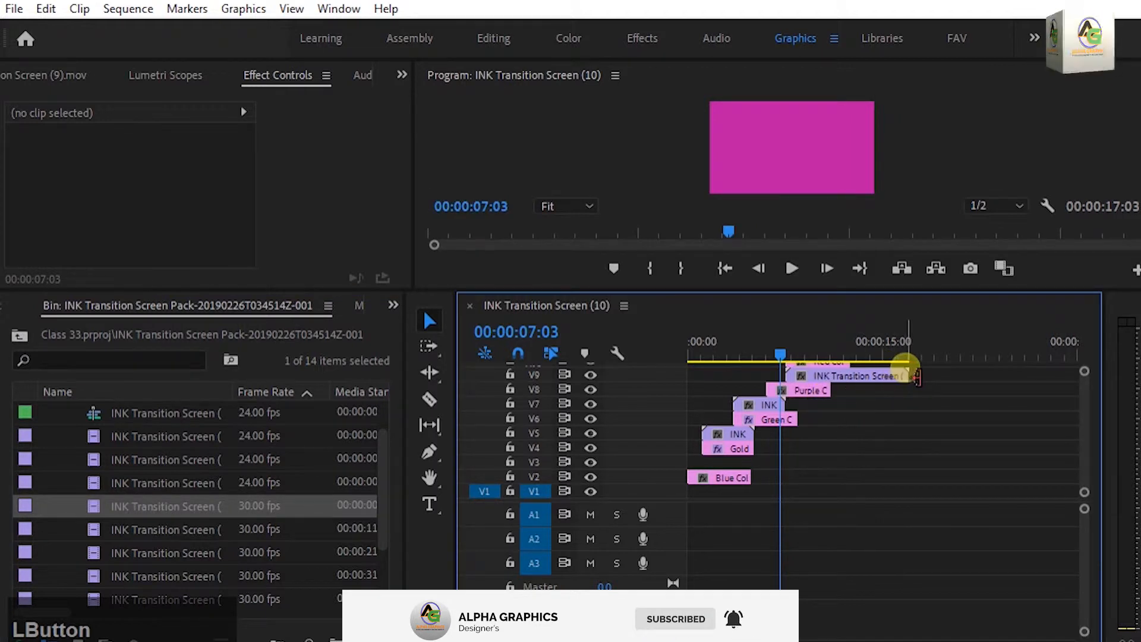
drag(917, 376, 849, 376)
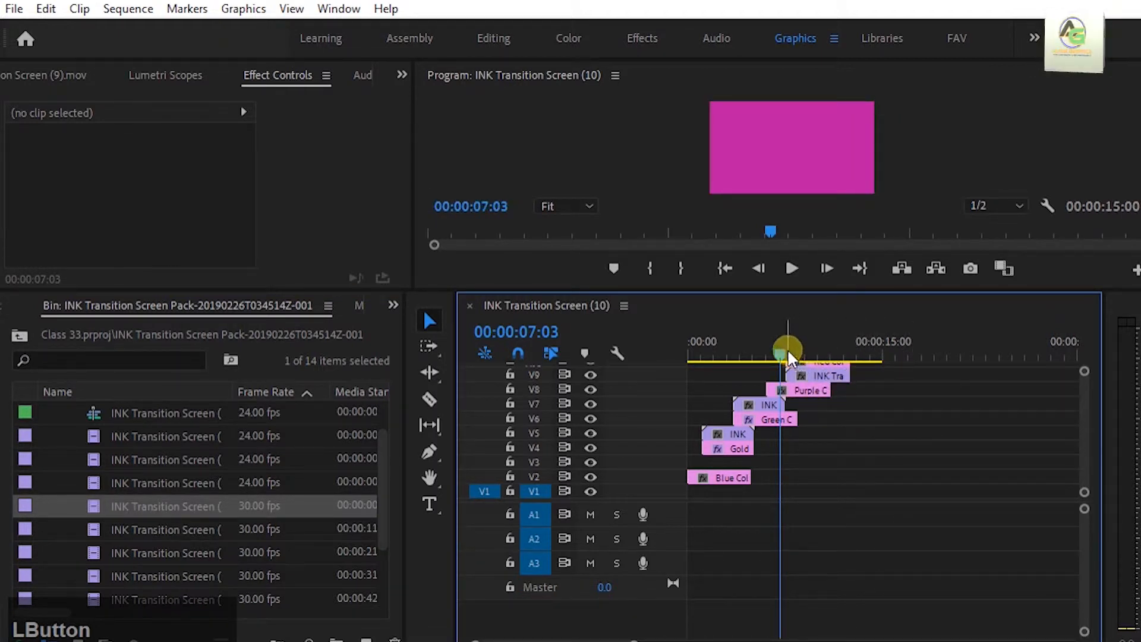
mouse_move(1047, 255)
mouse_down()
mouse_move(942, 301)
mouse_move(939, 248)
mouse_up()
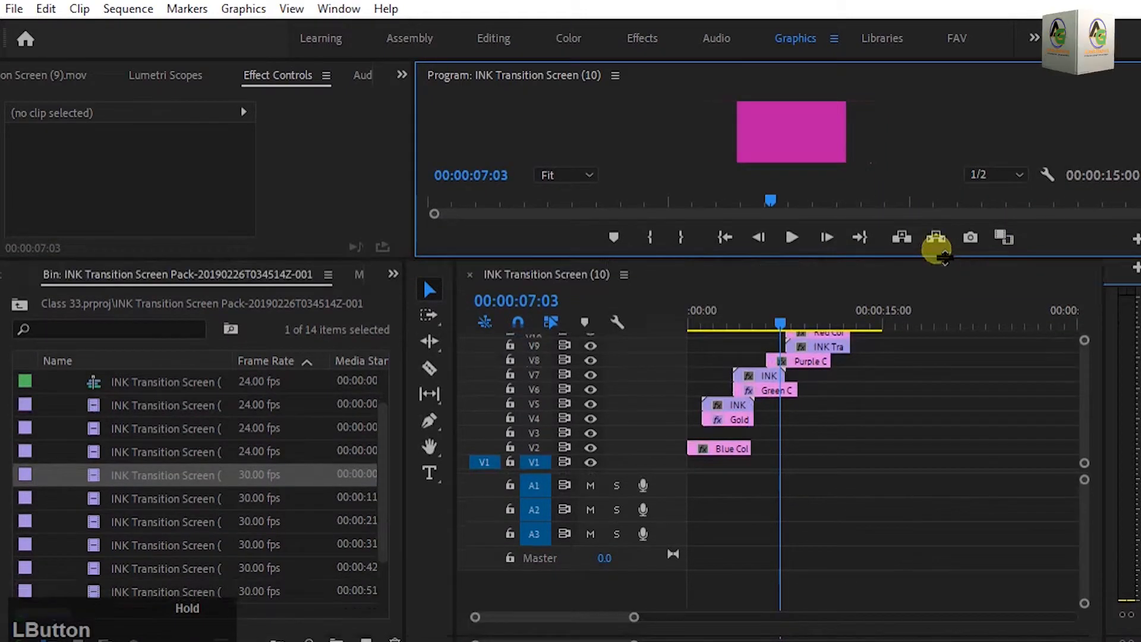
right_click(828, 355)
click(921, 496)
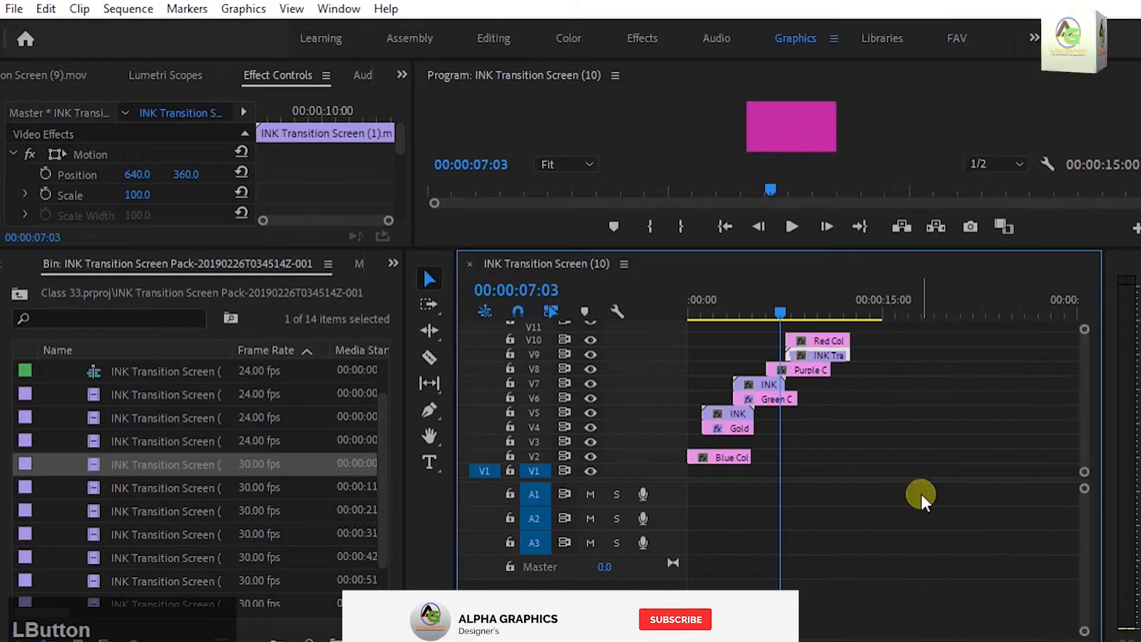
Apply Track Matte Key to the purple matte on V8 and move the red matte on V10 about 2.5 seconds later.
click(391, 264)
click(443, 394)
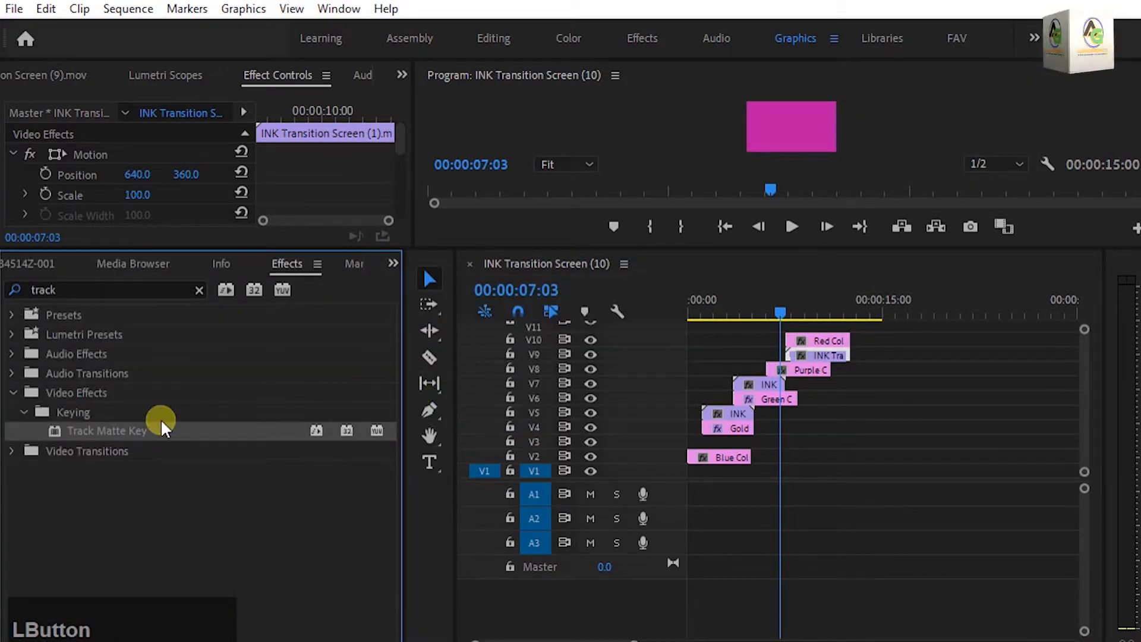
mouse_move(117, 437)
mouse_down()
mouse_move(305, 445)
mouse_move(864, 381)
mouse_move(821, 383)
mouse_up()
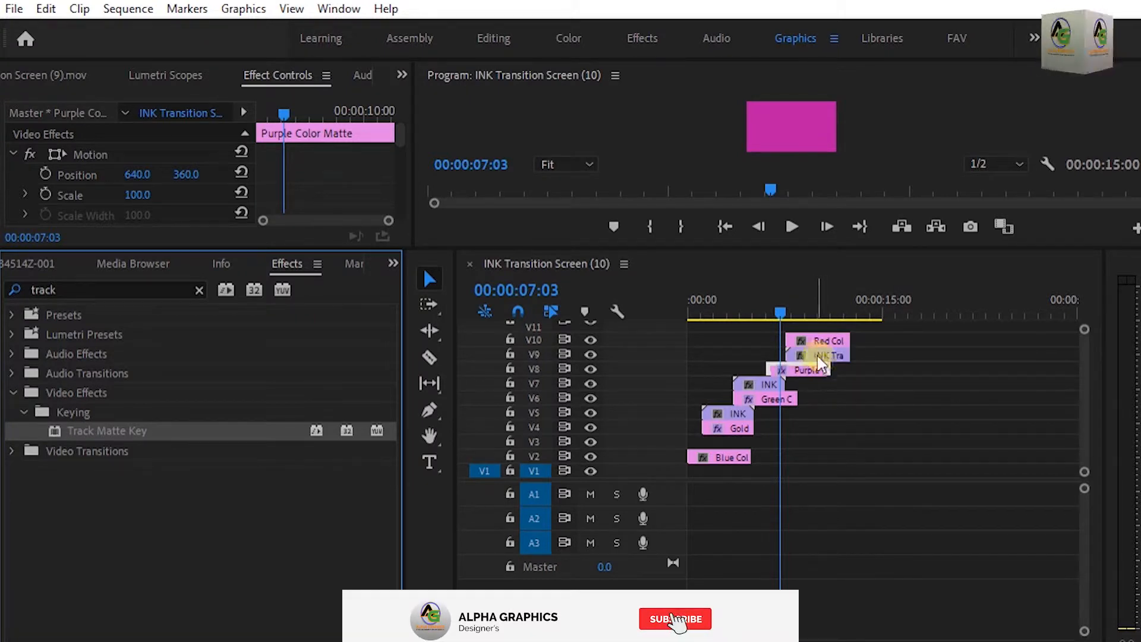
drag(821, 337, 878, 363)
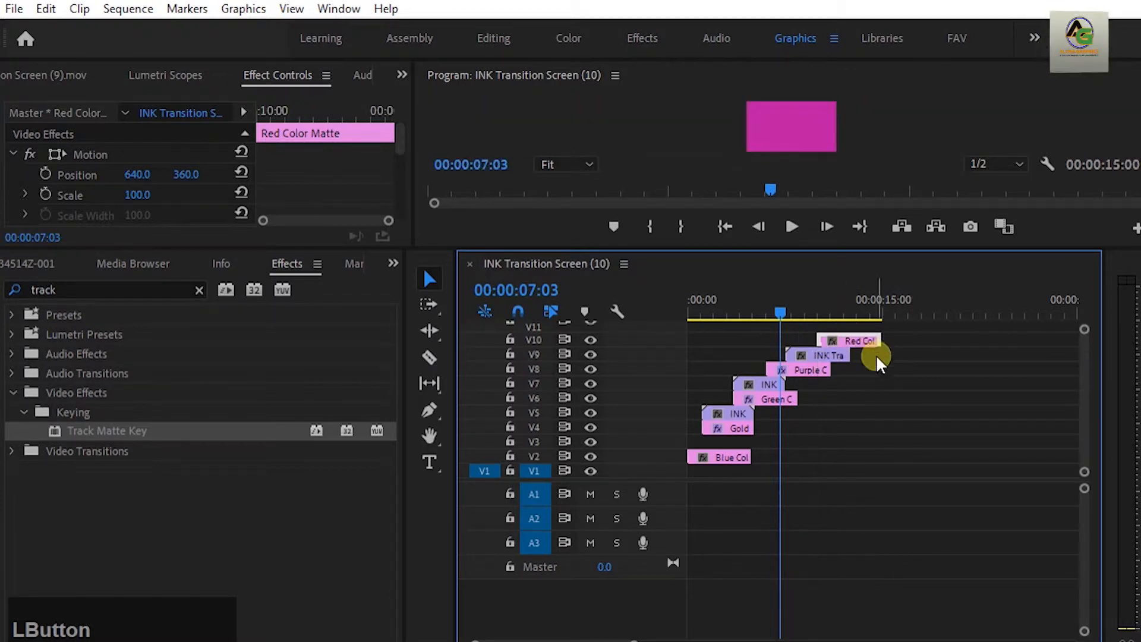
Set Video 9 as the matte in the purple matte's Track Matte Key effect.
click(838, 384)
click(810, 372)
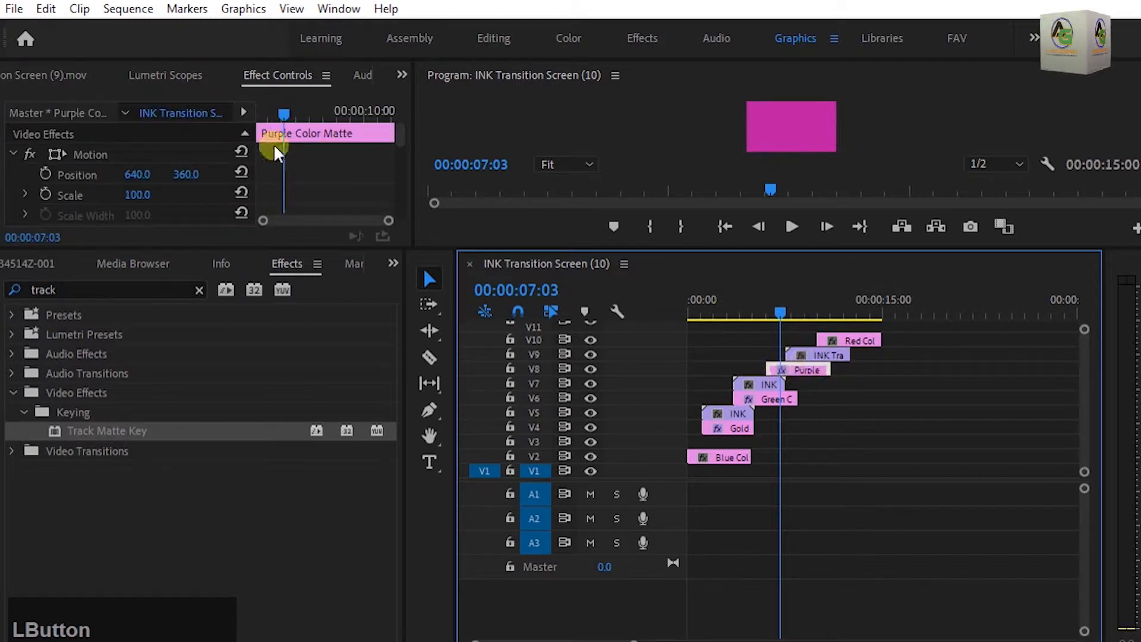
scroll(315, 181, down, 1)
scroll(315, 181, down, 4)
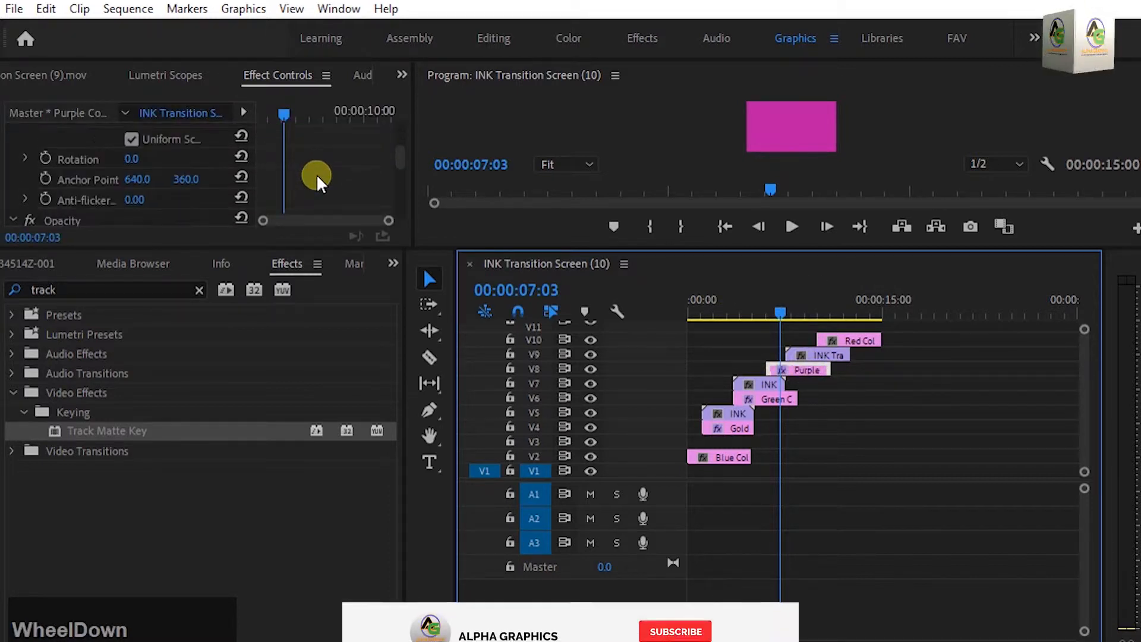
scroll(319, 181, down, 3)
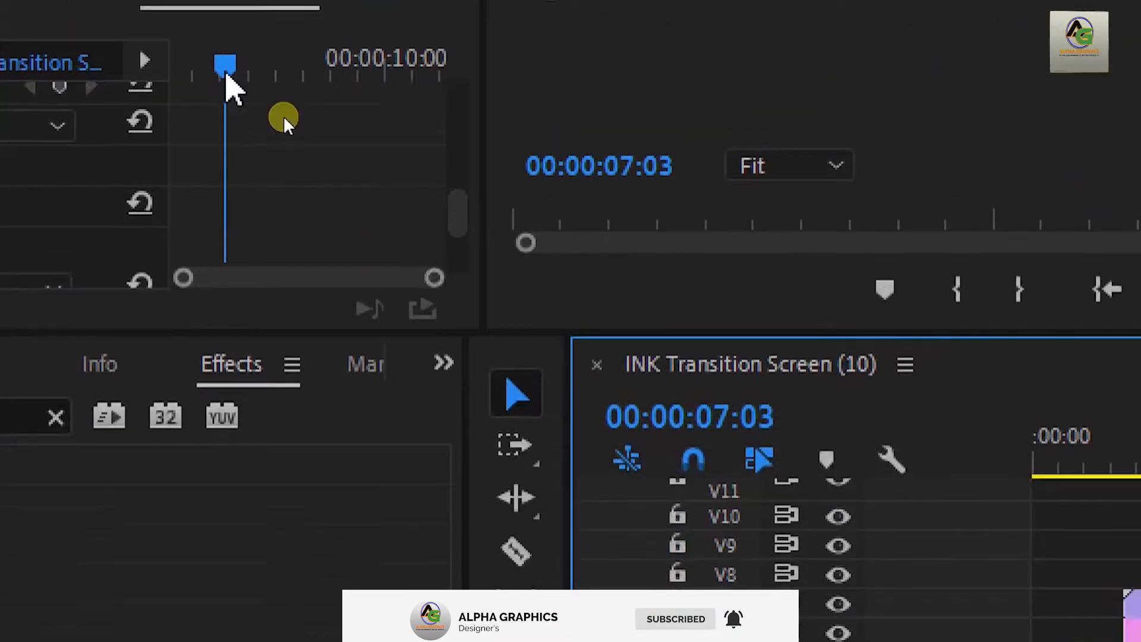
scroll(188, 181, down, 2)
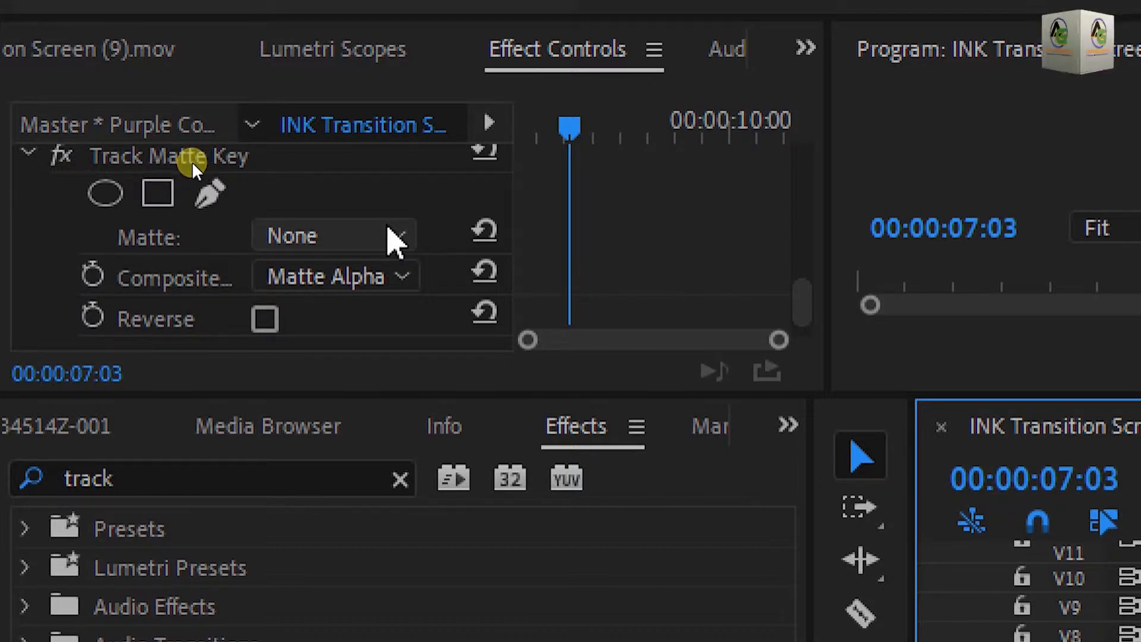
click(388, 231)
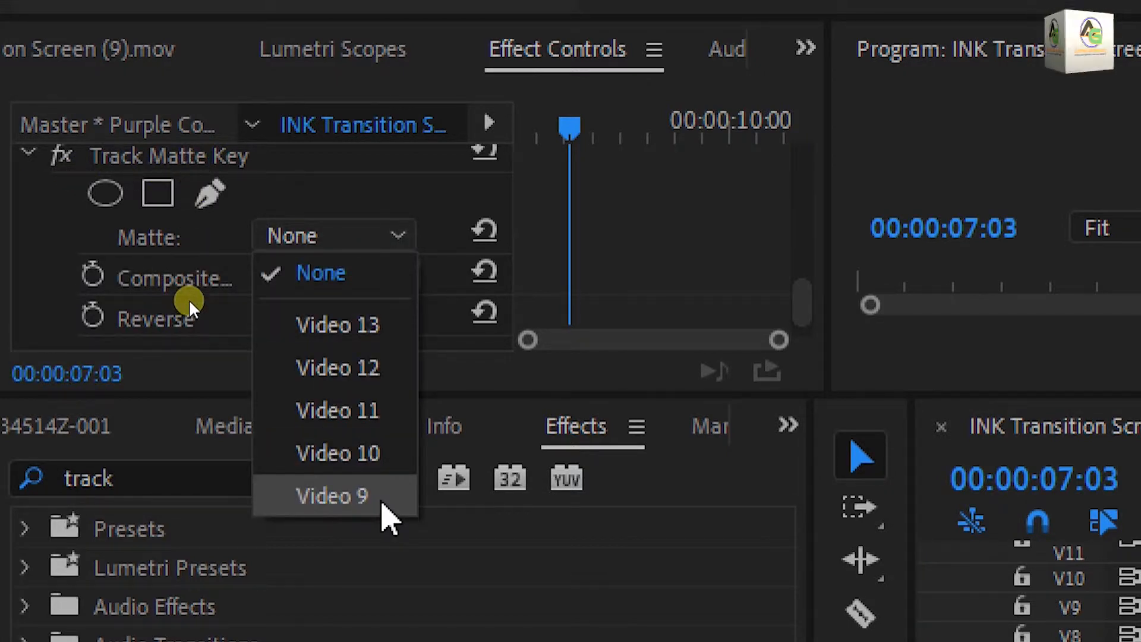
click(383, 505)
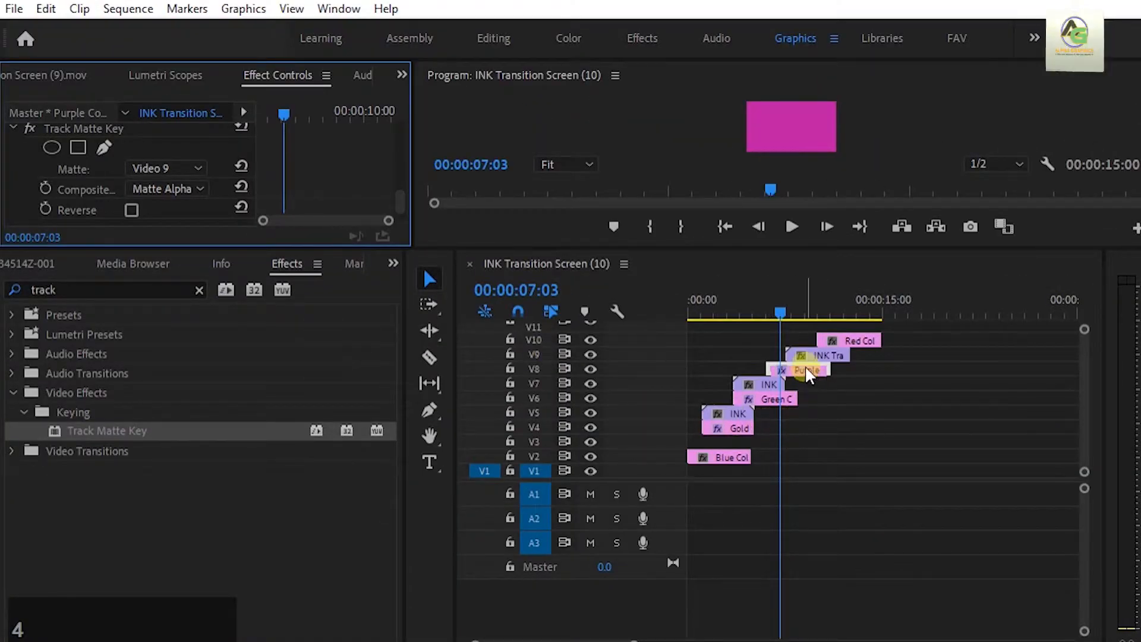
Move the V9 ink clip earlier to line up with the purple matte, and play back the purple reveal from 00:00:05:15.
click(826, 396)
drag(776, 307, 761, 312)
drag(820, 355, 799, 357)
click(818, 396)
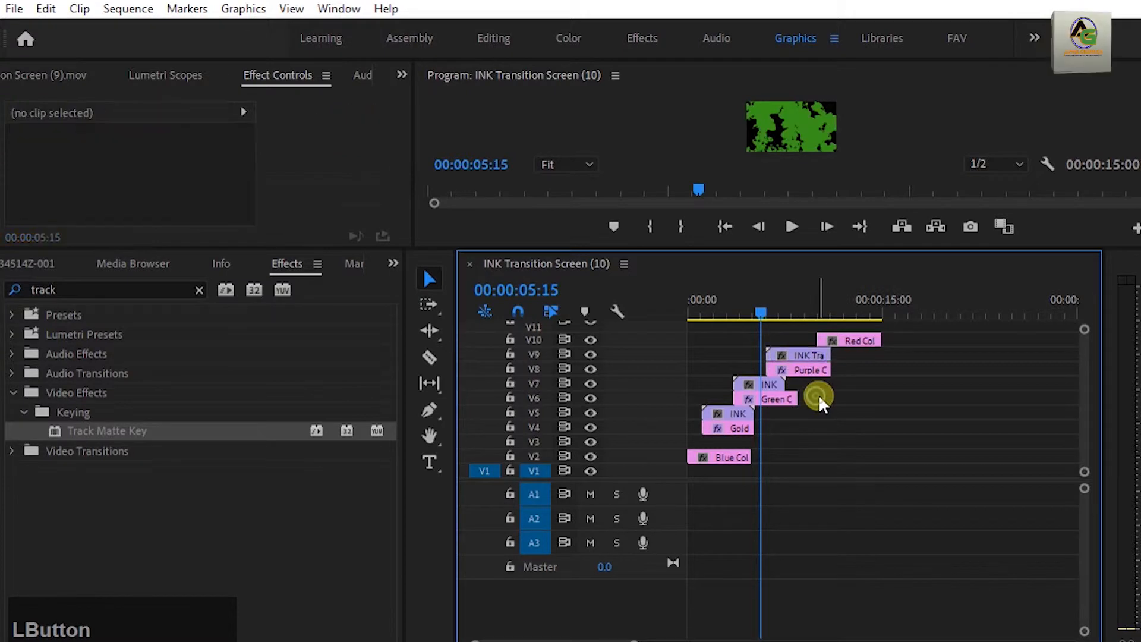
click(653, 132)
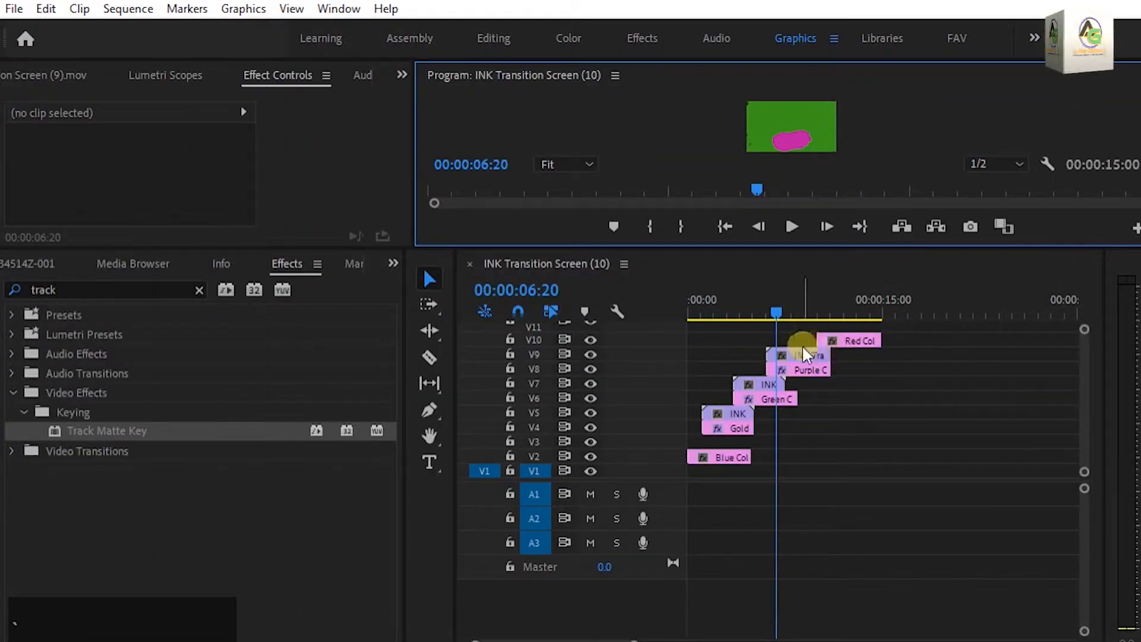
Adjust the V7 ink clip's scale, and set the V9 ink clip's scale to about 260 and its position to about 588, -115.
click(802, 352)
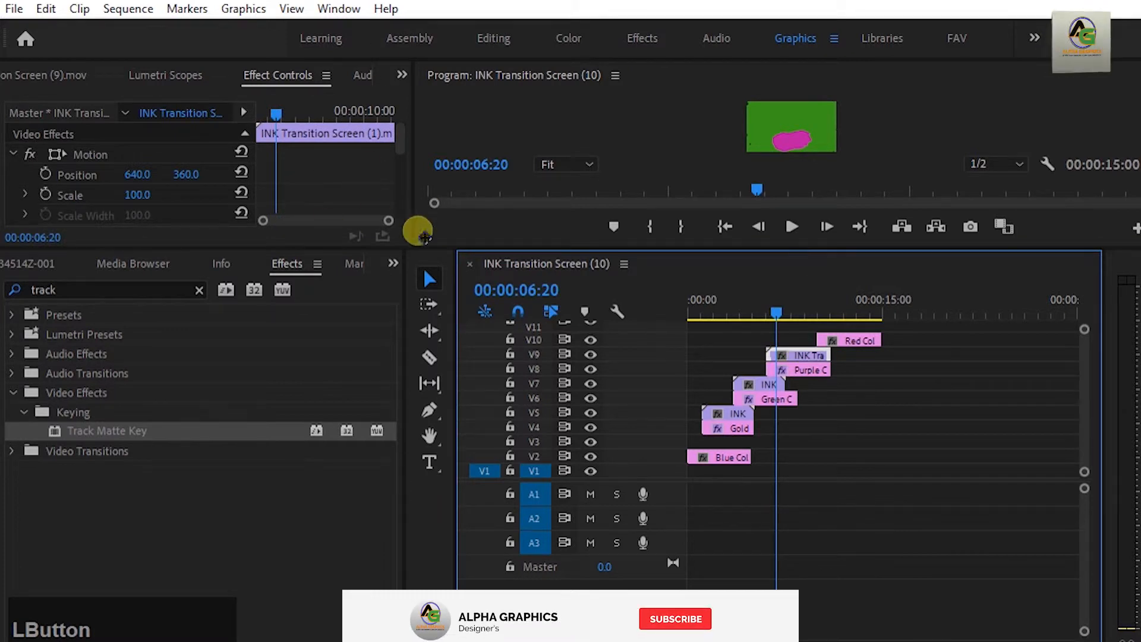
drag(406, 257, 410, 356)
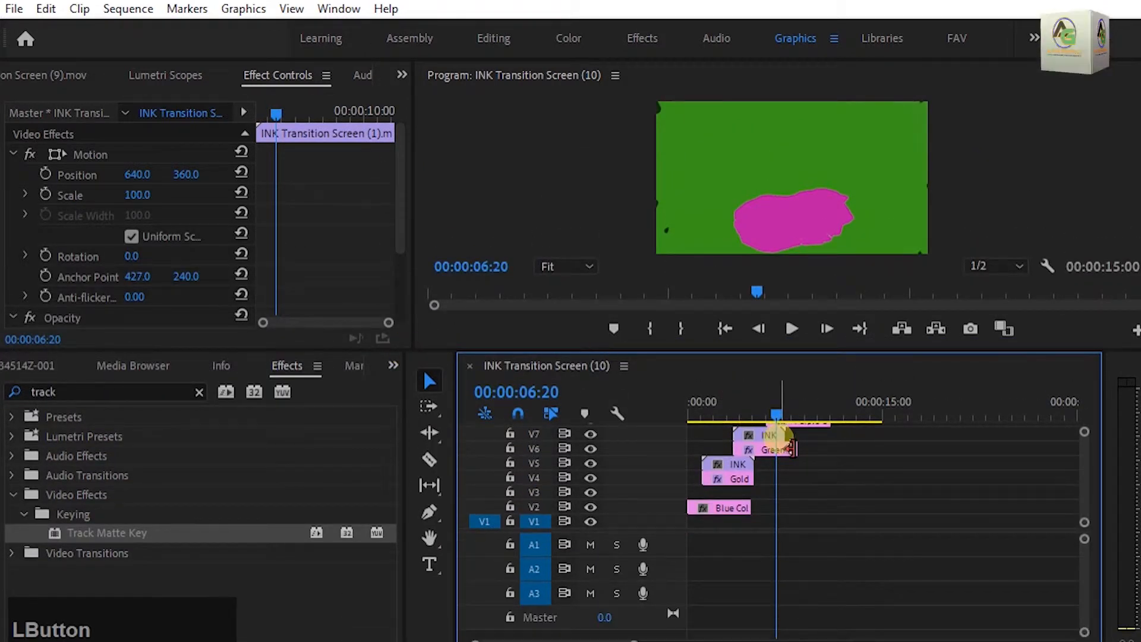
click(759, 439)
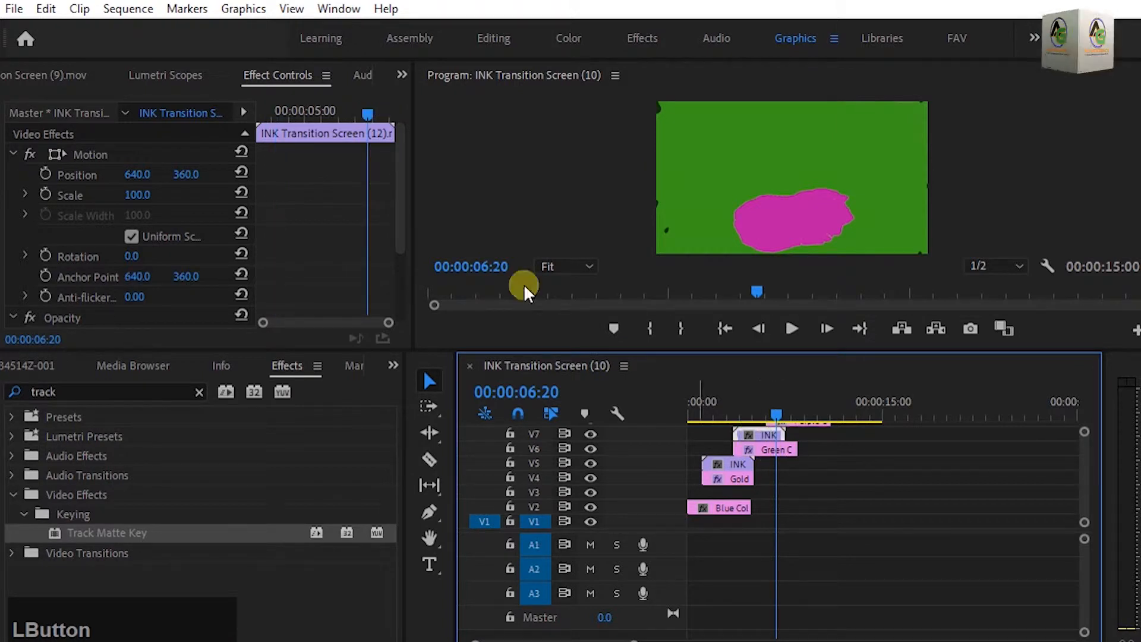
click(138, 195)
drag(138, 194, 127, 194)
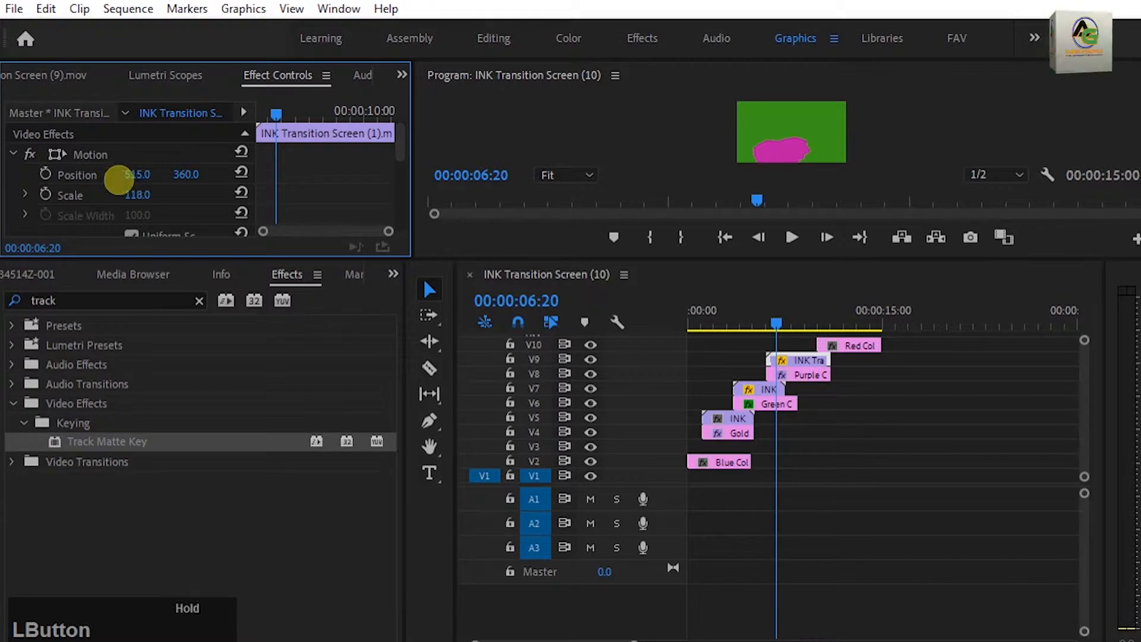
drag(107, 181, 92, 220)
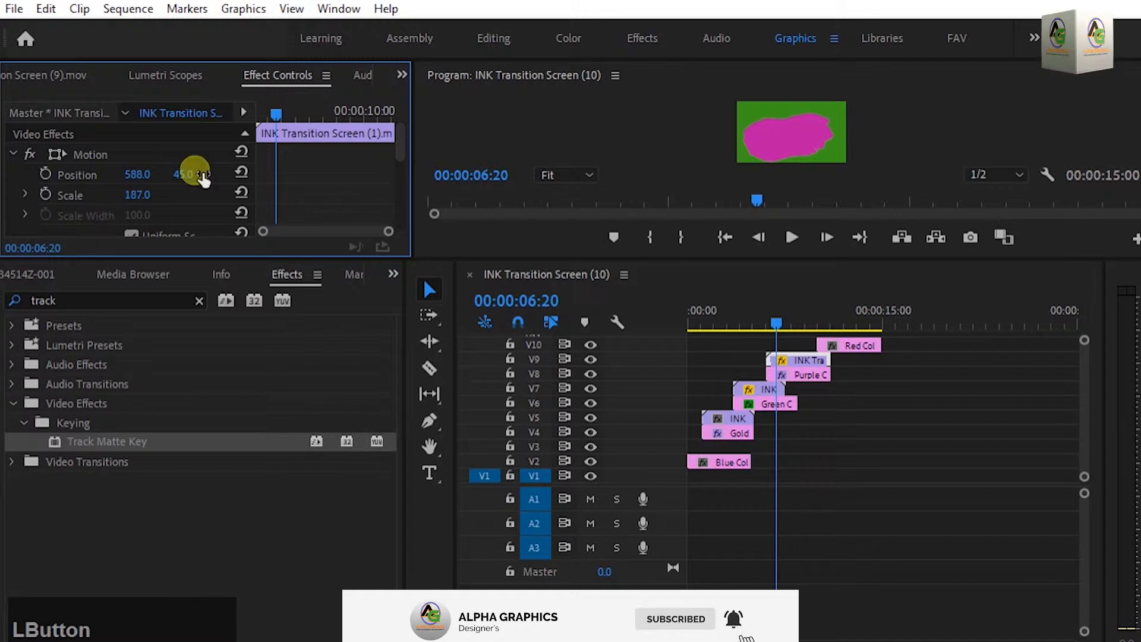
drag(137, 174, 47, 207)
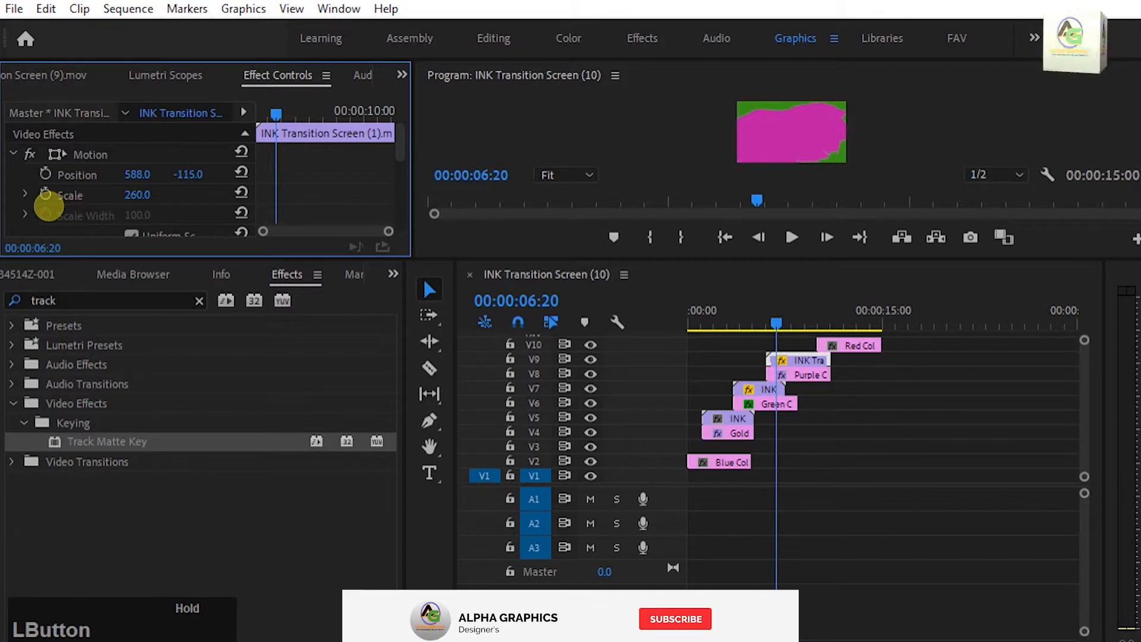
Play back the purple ink transition over the green matte from 00:00:05:06 in the maximized program preview.
click(874, 402)
drag(776, 320, 754, 321)
click(555, 134)
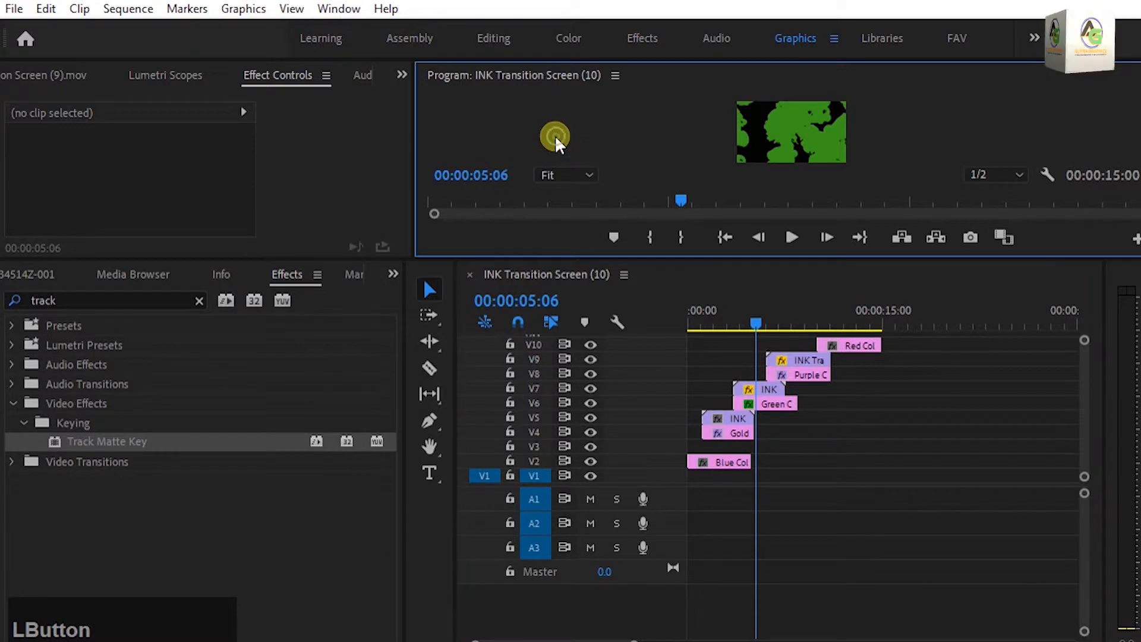
key(grave)
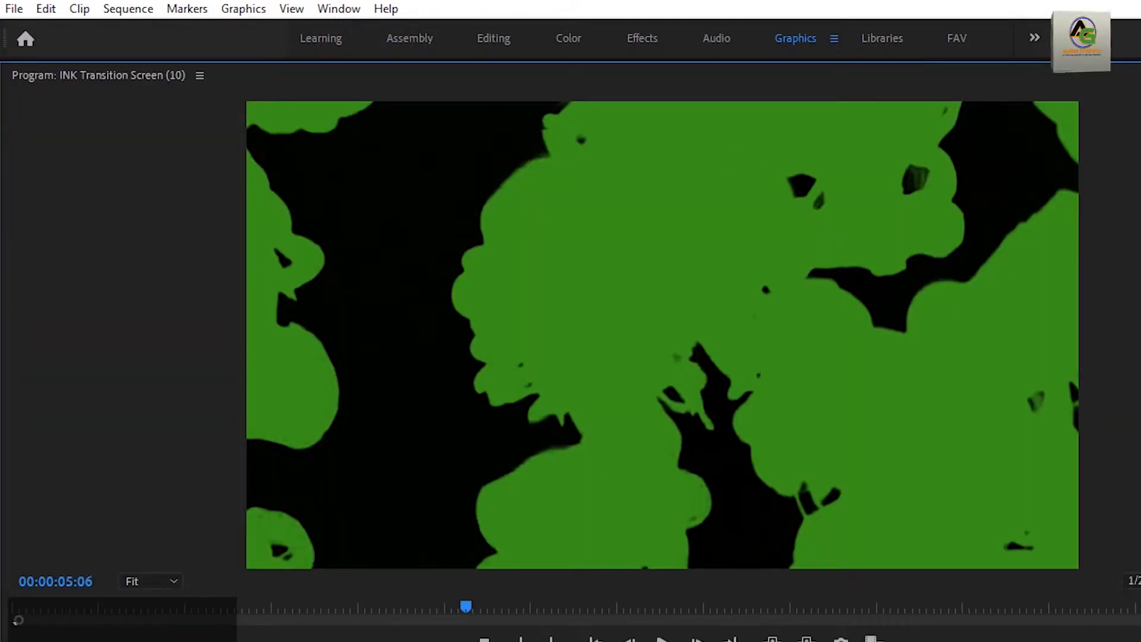
key(space)
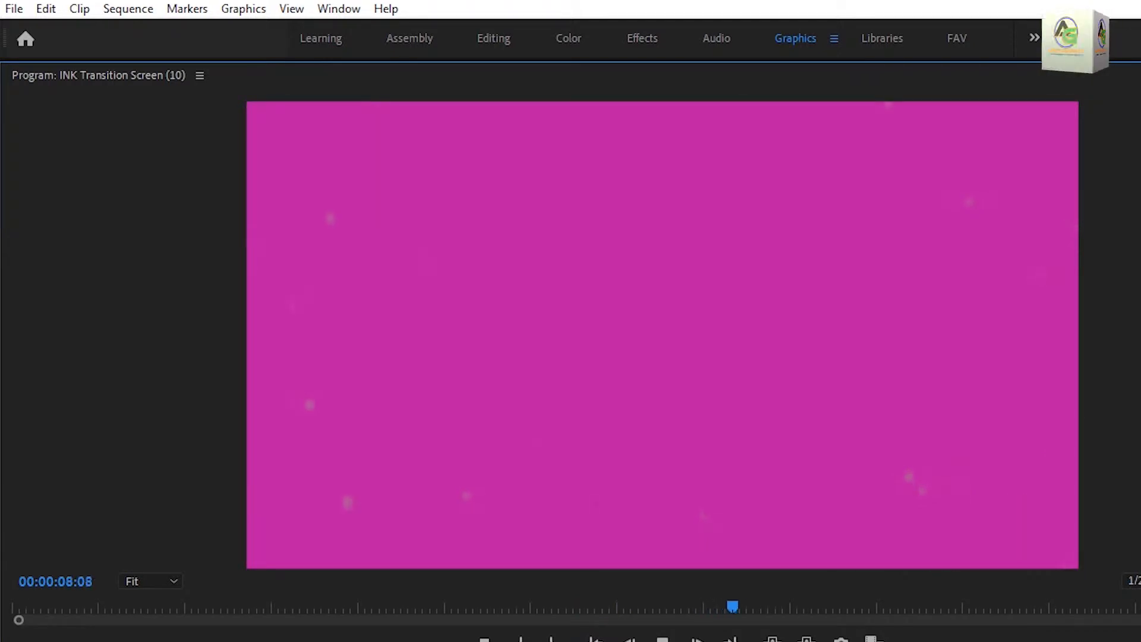
key(space)
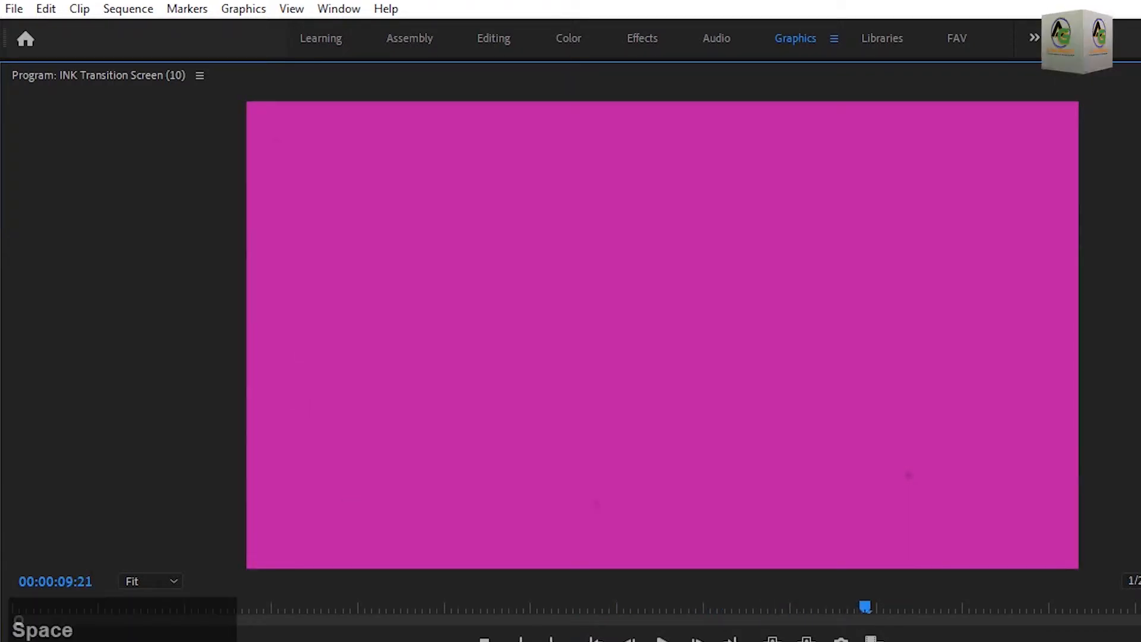
key(grave)
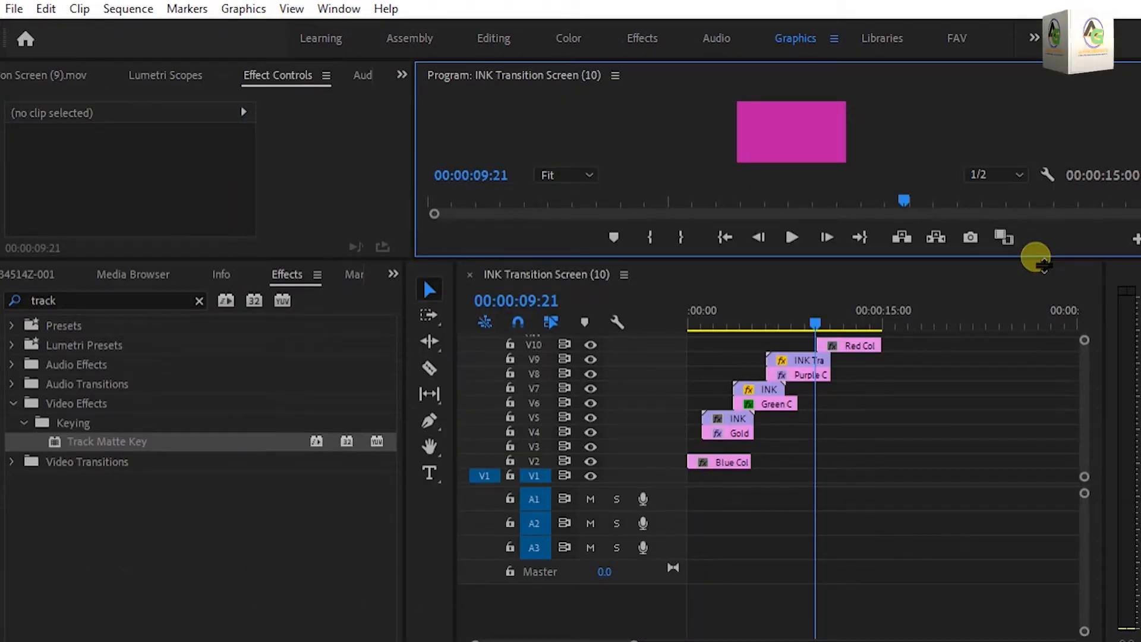
Place INK Transition Screen (3) on V11 above the red matte, trim it to the matte's end, and select the red matte.
drag(1036, 257, 1046, 220)
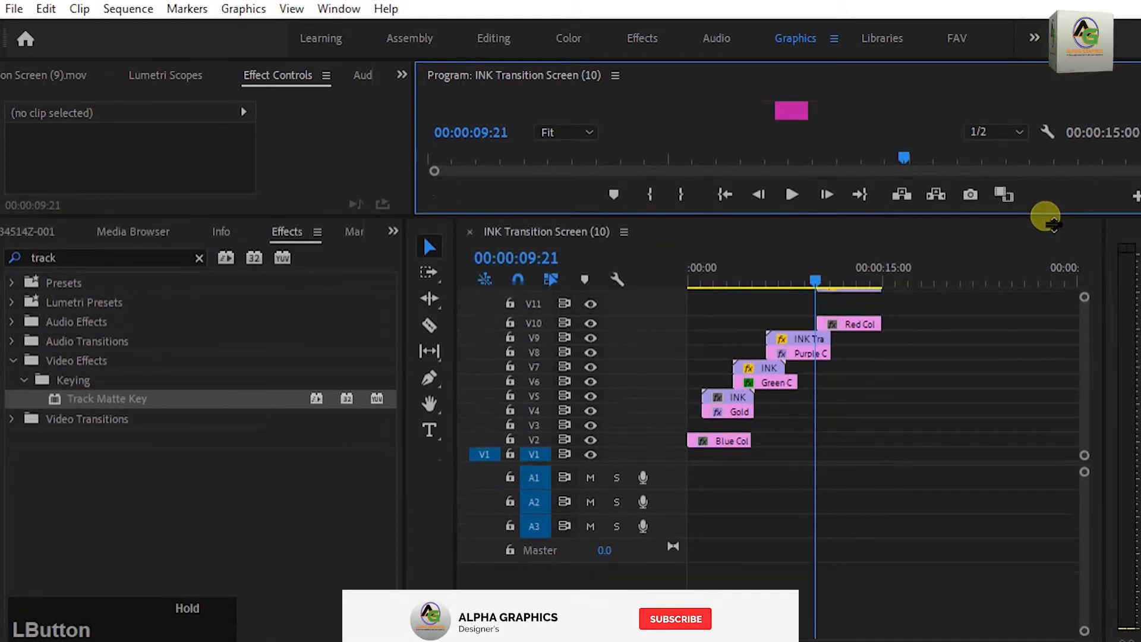
click(392, 231)
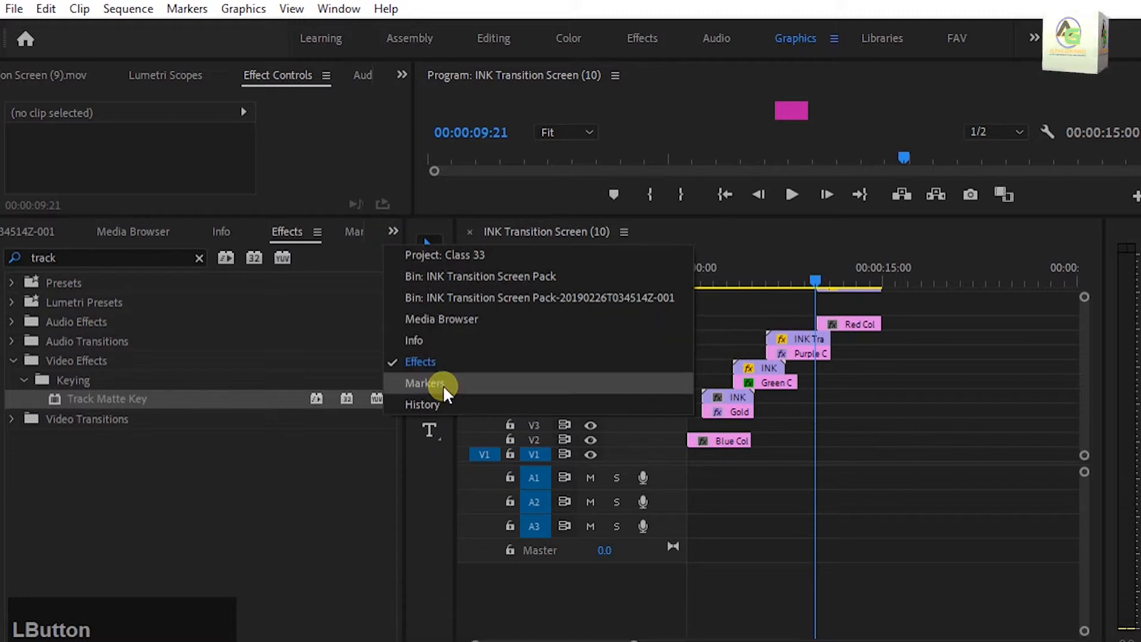
click(433, 278)
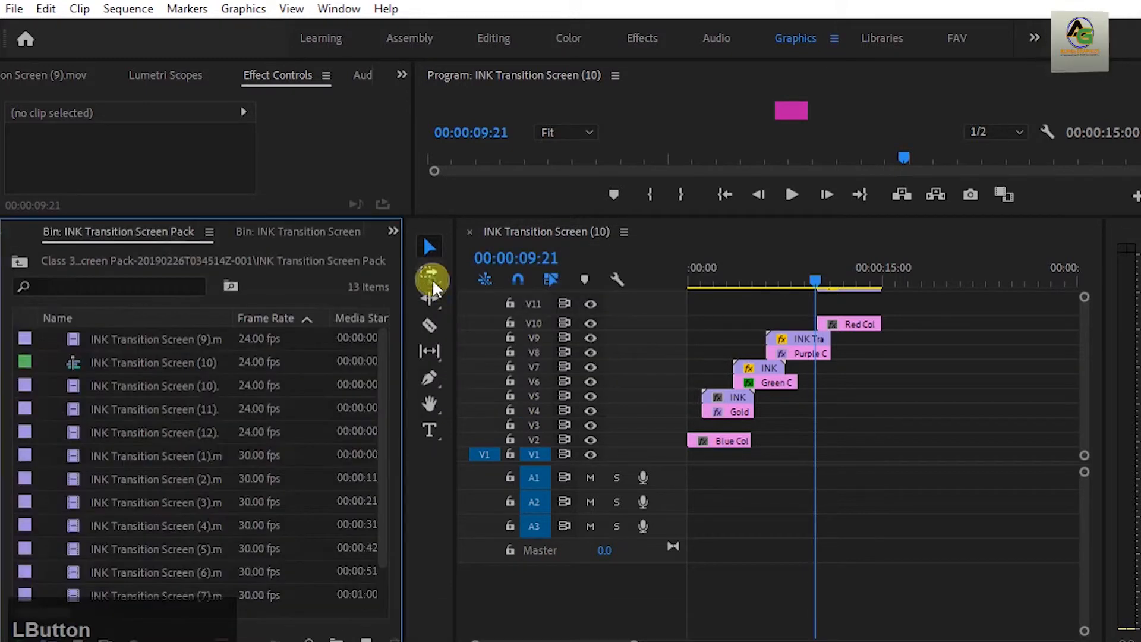
click(126, 504)
mouse_move(105, 510)
mouse_down()
mouse_move(248, 505)
mouse_move(822, 367)
mouse_move(822, 310)
mouse_move(856, 324)
mouse_up()
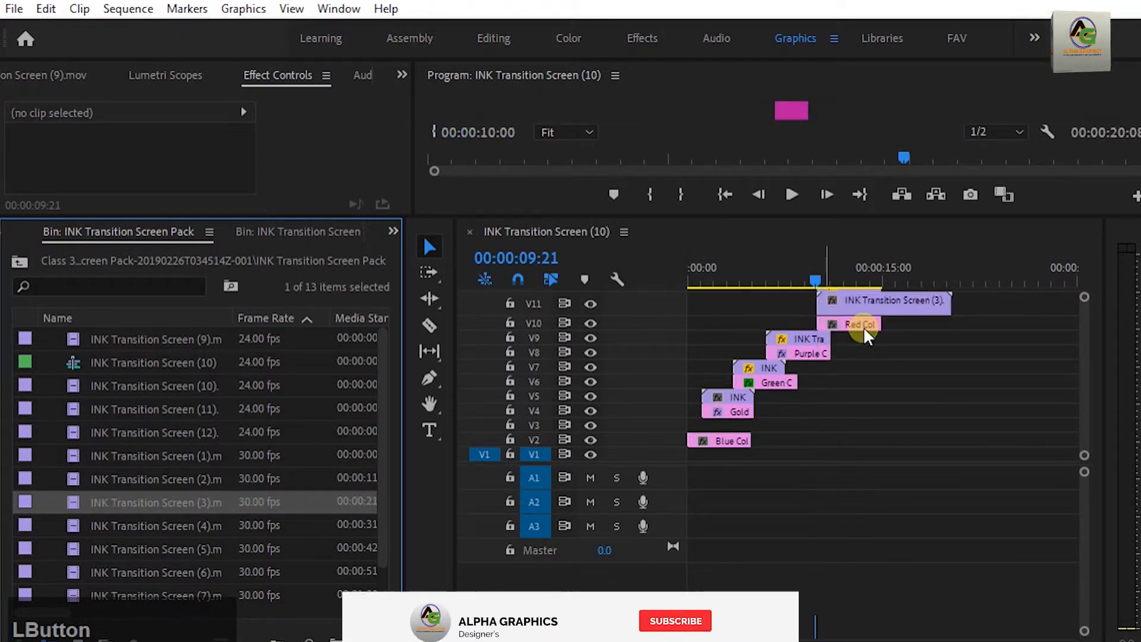
drag(958, 303, 902, 328)
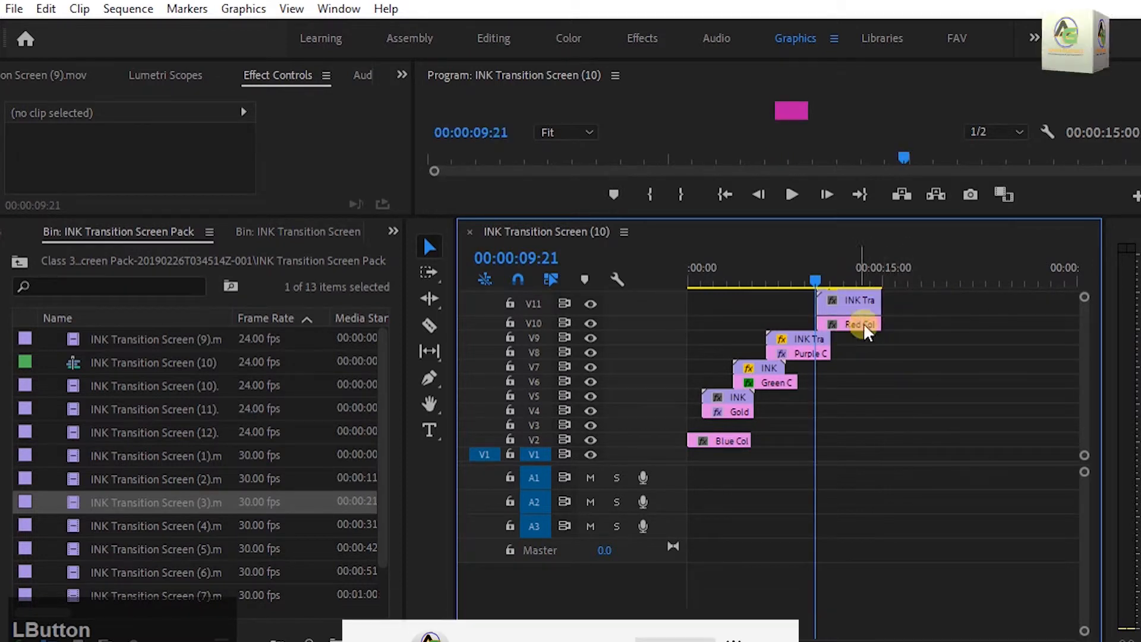
click(843, 324)
click(438, 244)
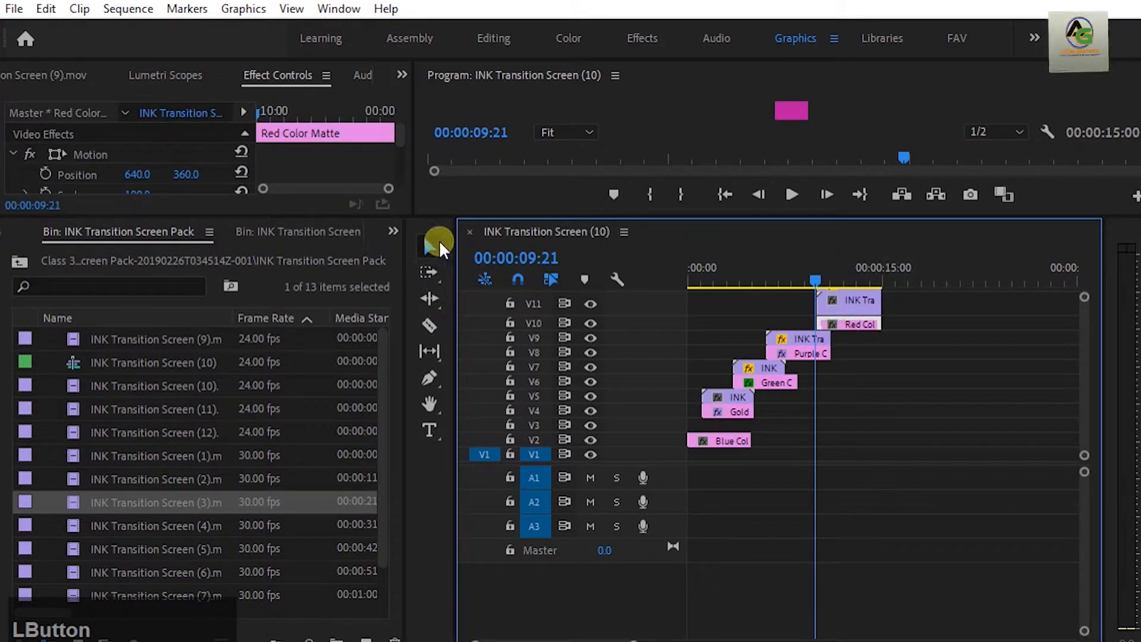
Apply the Track Matte Key effect to the red color matte on V10.
click(391, 231)
click(448, 360)
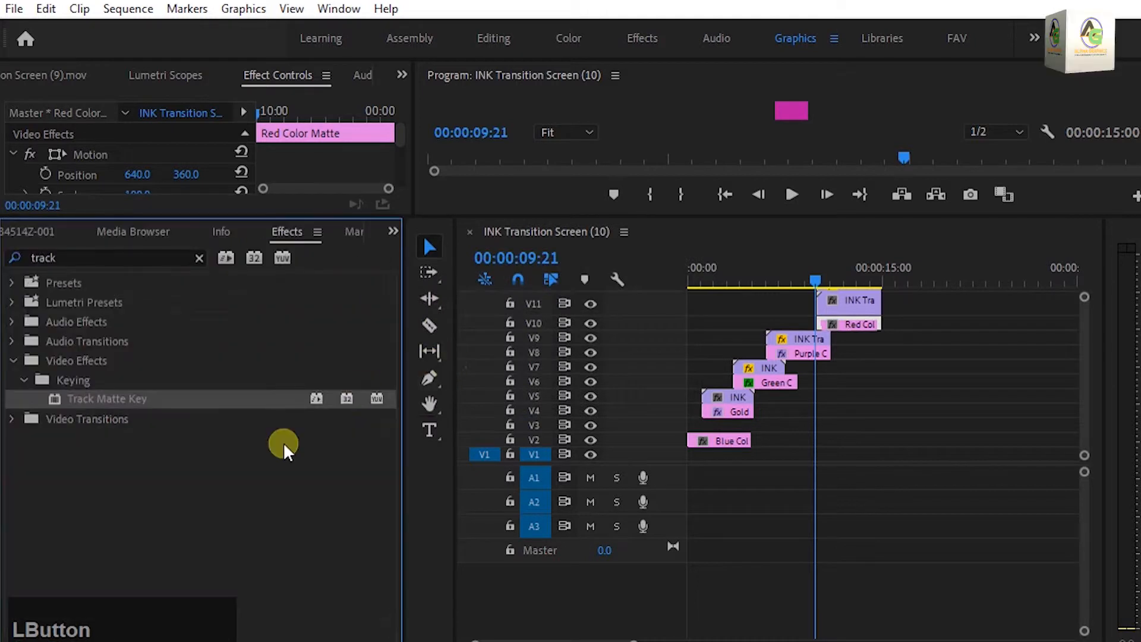
drag(102, 397, 875, 333)
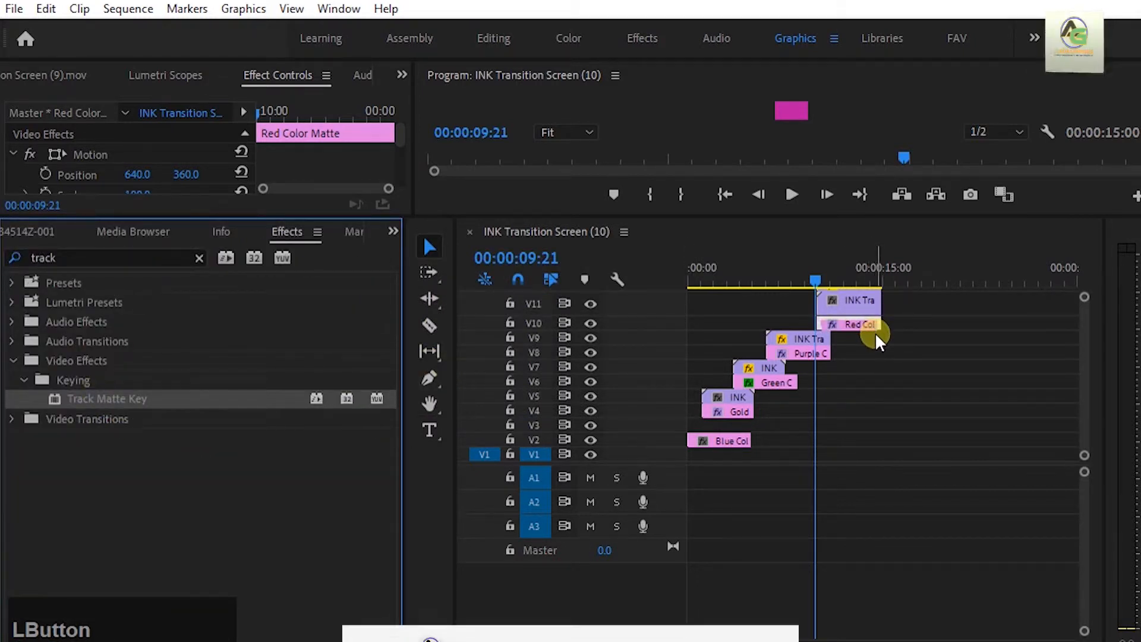
click(873, 331)
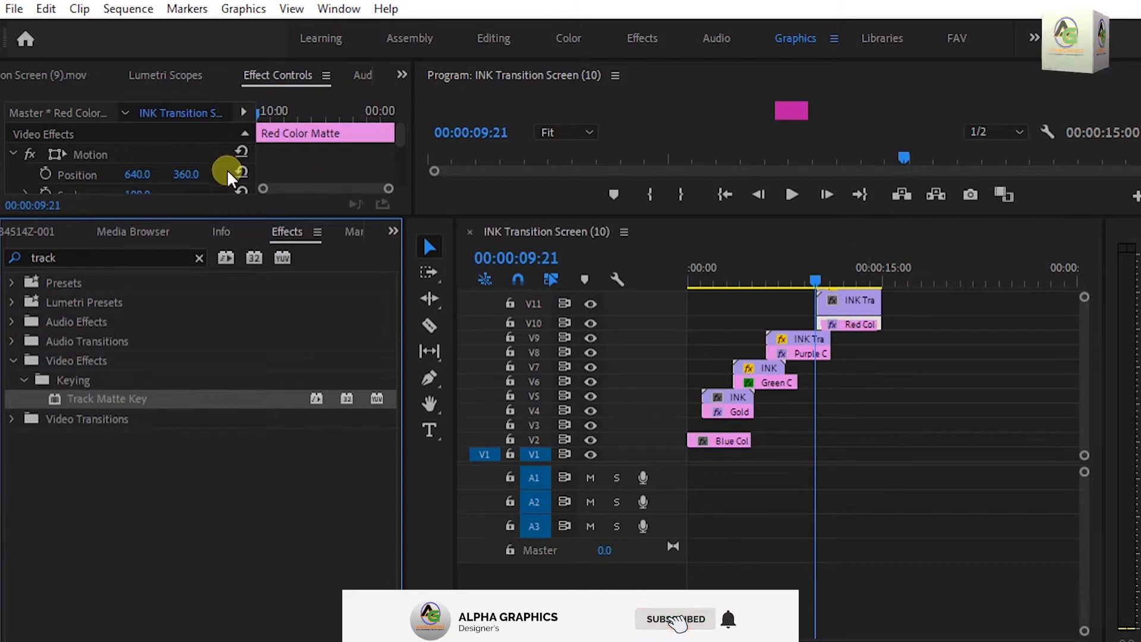
drag(453, 225, 440, 280)
click(863, 347)
mouse_move(862, 343)
mouse_down()
mouse_move(681, 274)
mouse_move(712, 235)
mouse_up()
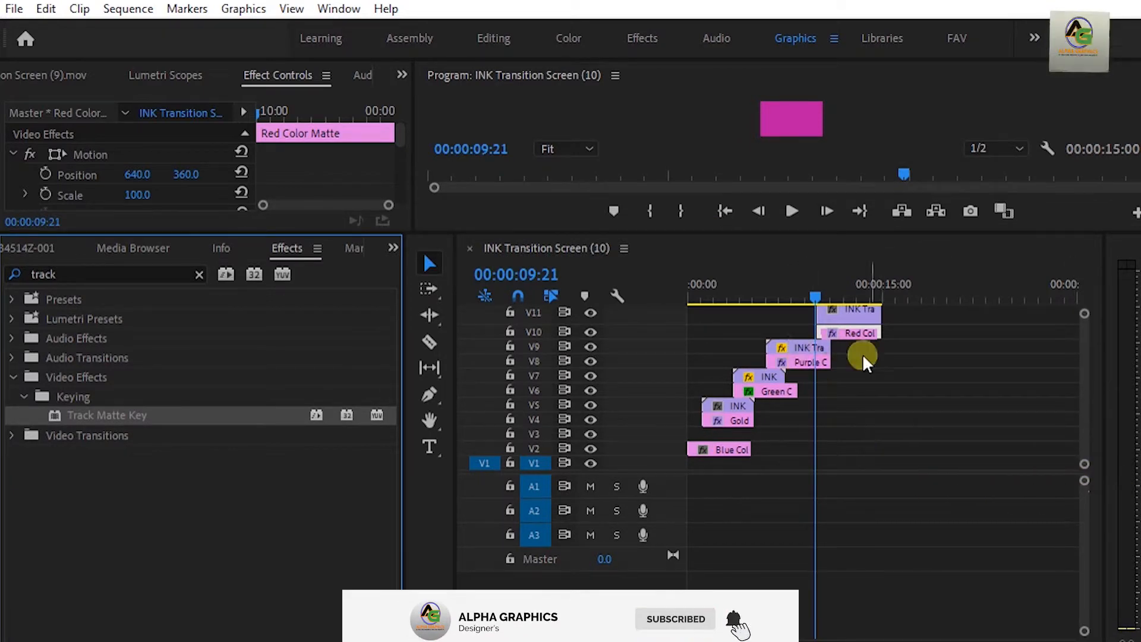
Set Video 11 as the matte in the red color matte's Track Matte Key effect.
click(858, 313)
right_click(859, 315)
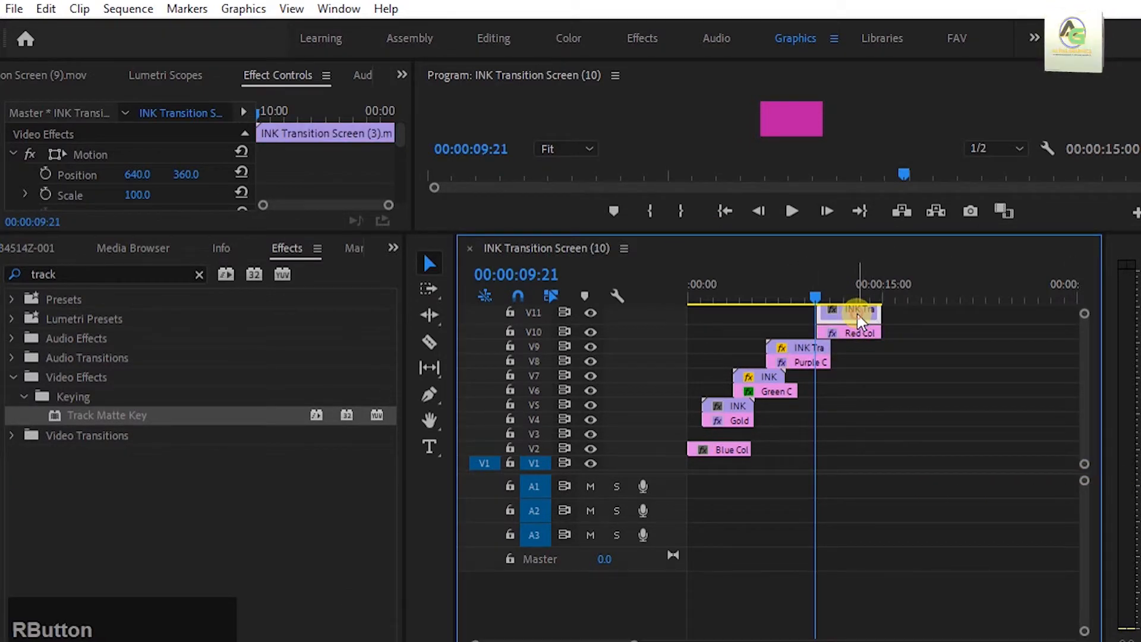
click(955, 450)
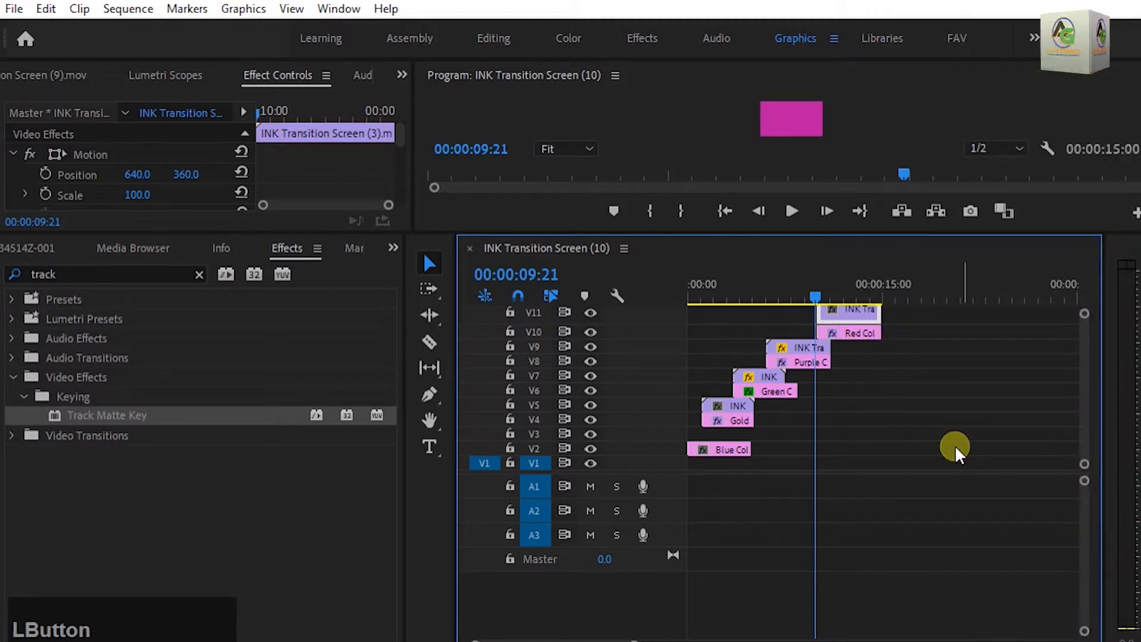
click(859, 336)
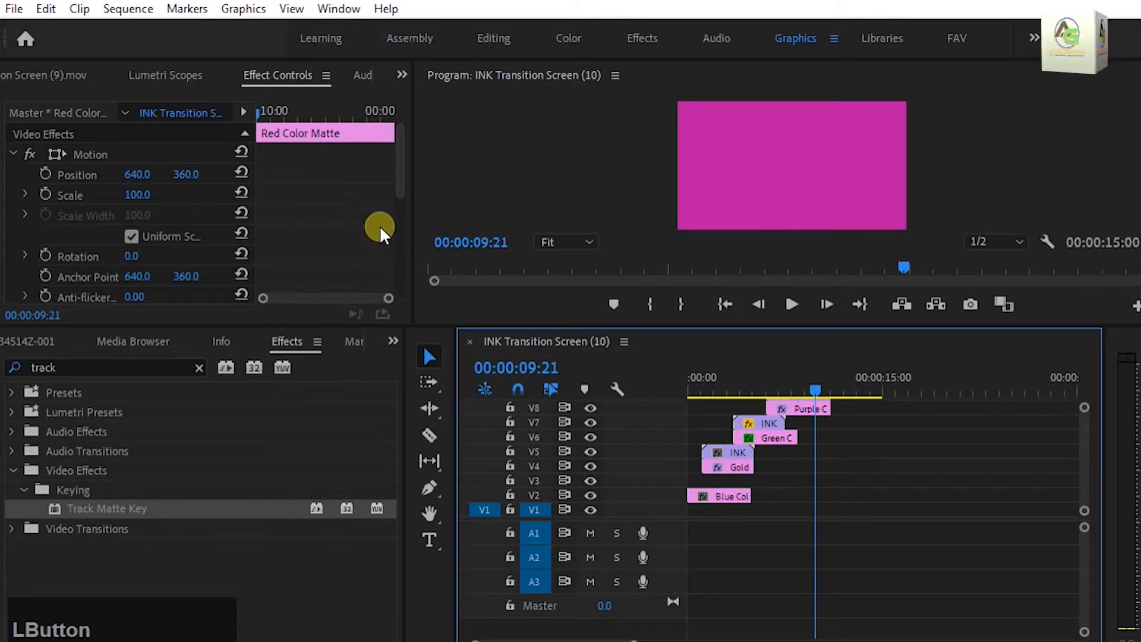
scroll(377, 224, down, 3)
scroll(380, 232, down, 4)
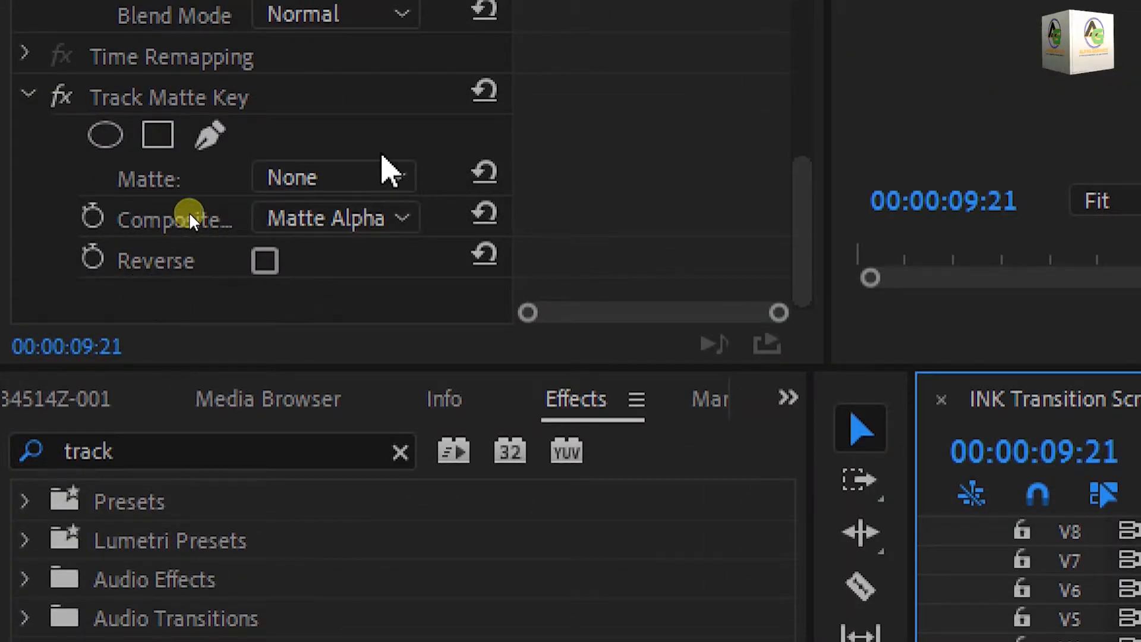
click(375, 175)
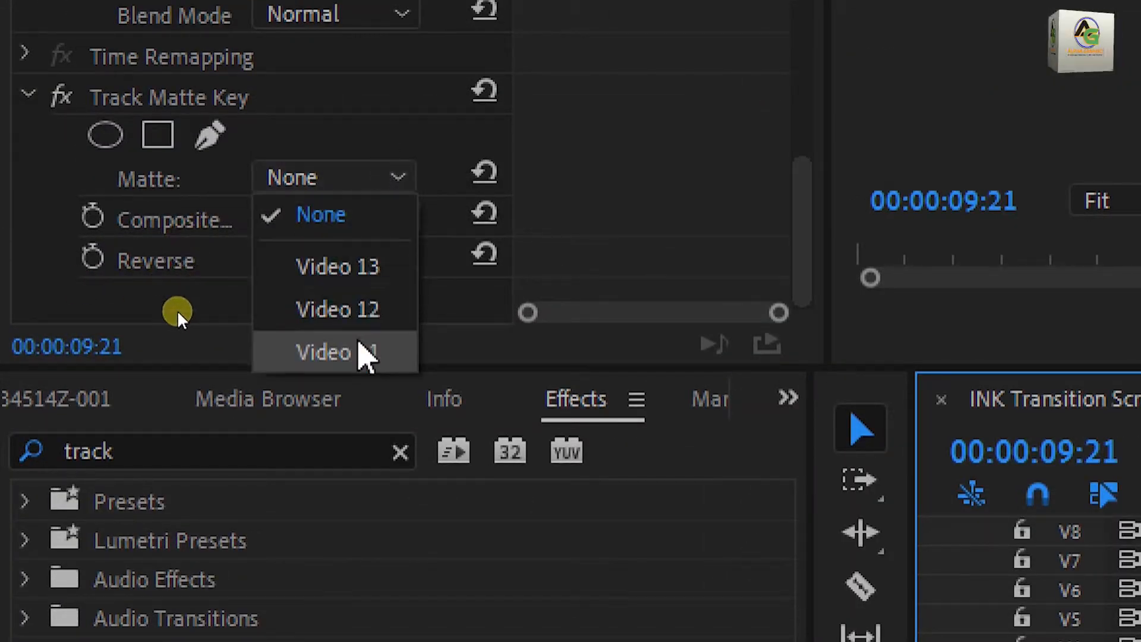
click(364, 354)
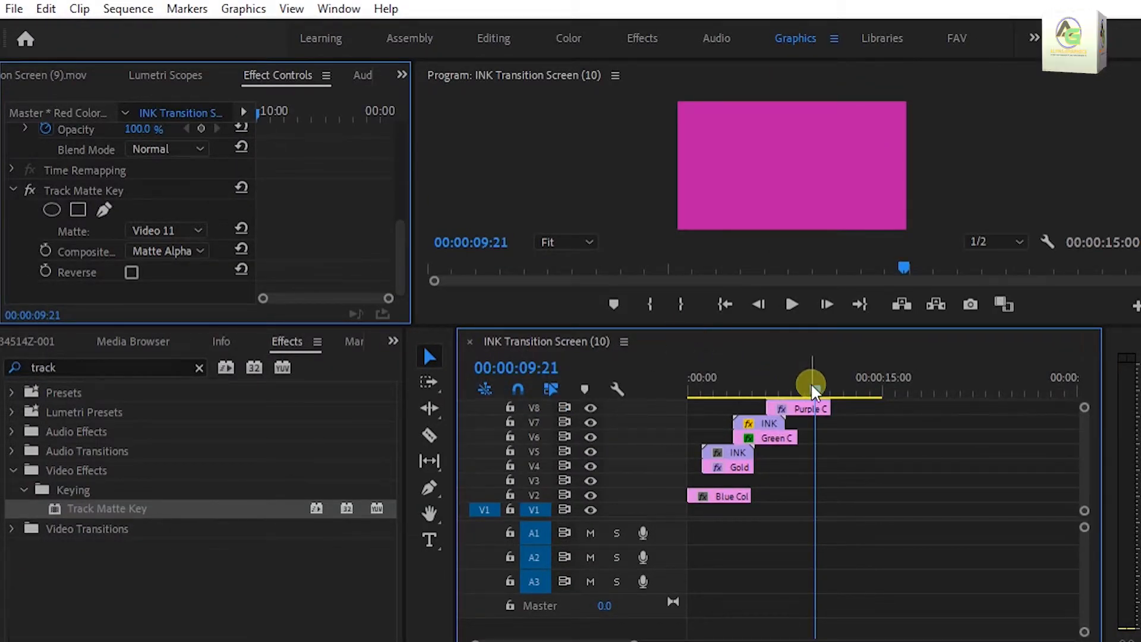
Play back the red reveal from 00:00:07:22, and set the V11 ink clip's scale to about 445 and its position to about 640, 178.
mouse_move(811, 384)
mouse_down()
mouse_move(758, 394)
mouse_move(797, 409)
mouse_up()
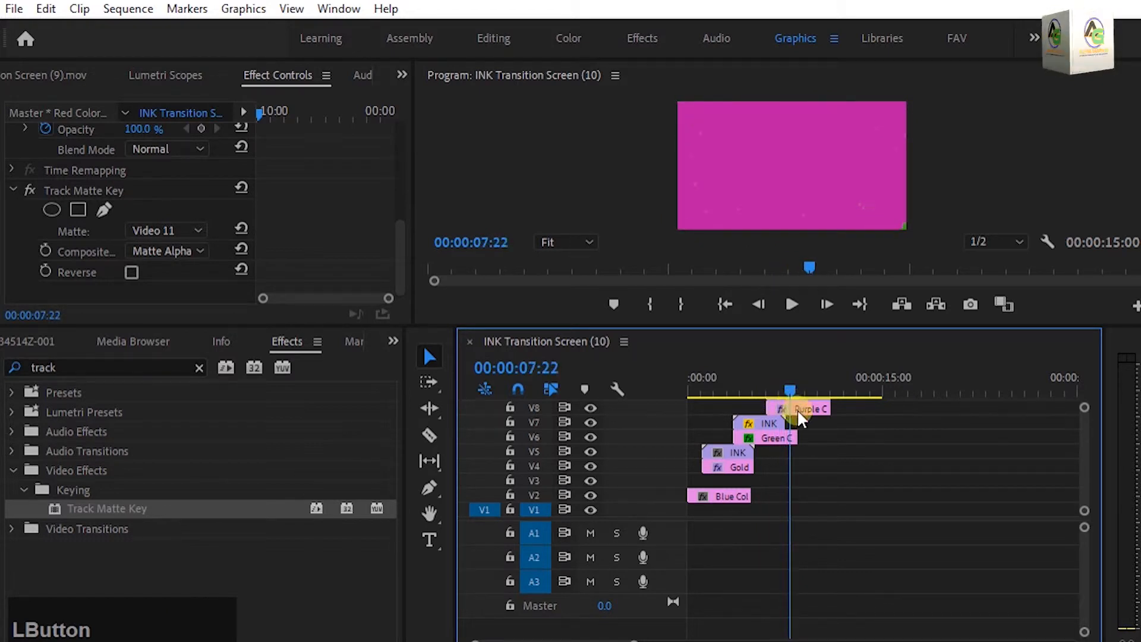
key(space)
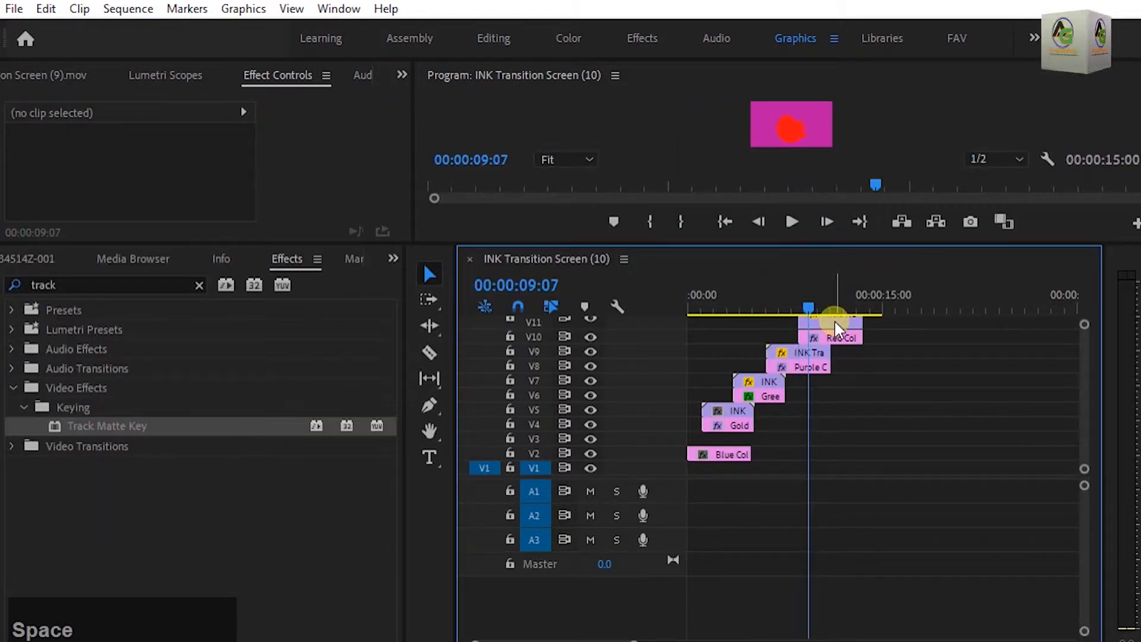
click(835, 324)
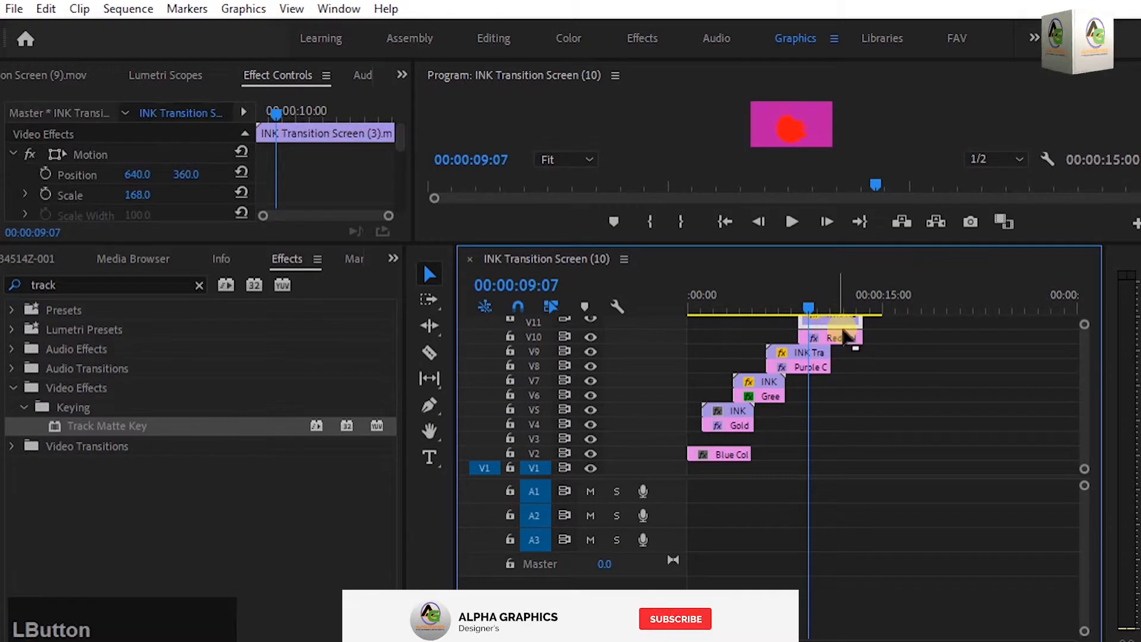
drag(136, 195, 245, 202)
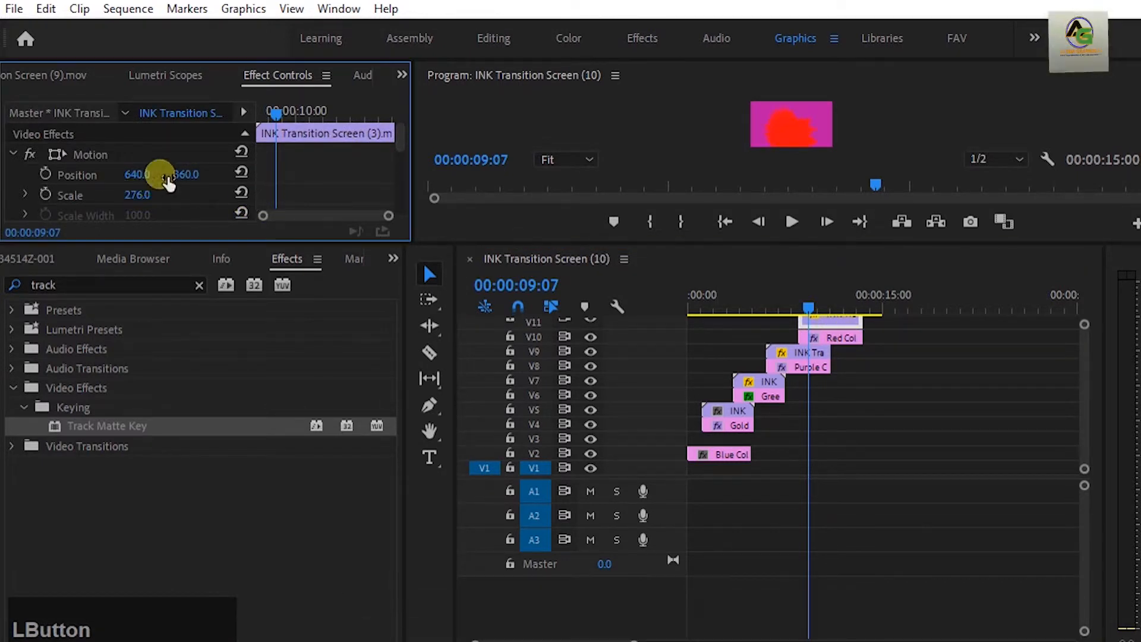
drag(711, 248, 719, 422)
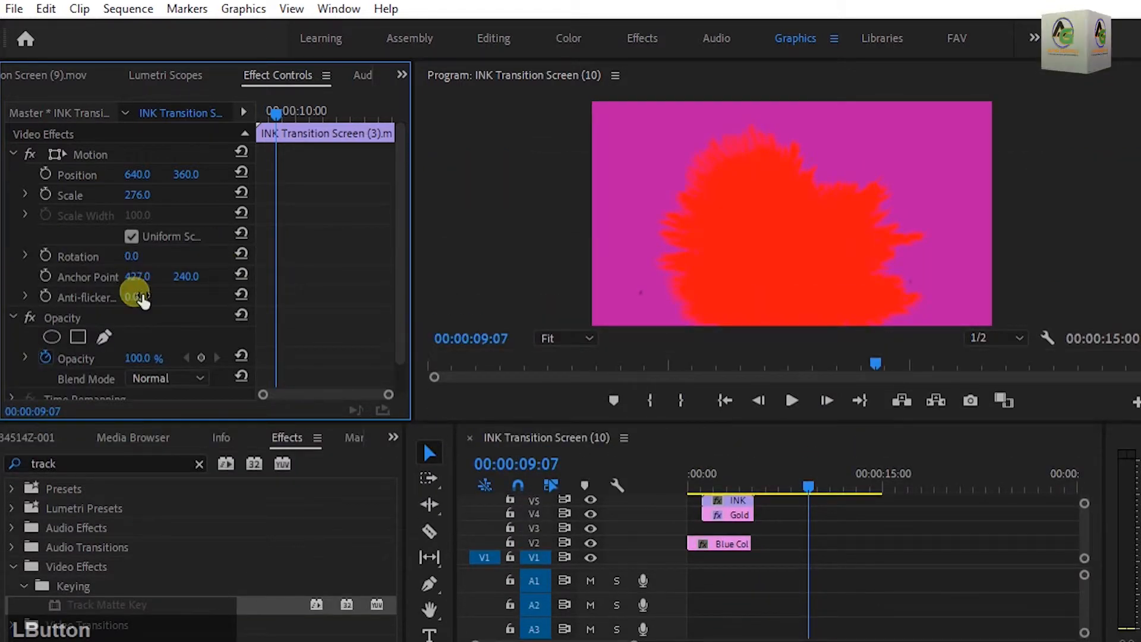
mouse_move(138, 194)
mouse_down()
mouse_move(172, 196)
mouse_move(153, 178)
mouse_move(34, 199)
mouse_up()
mouse_move(178, 173)
mouse_down()
mouse_move(208, 186)
mouse_move(97, 215)
mouse_up()
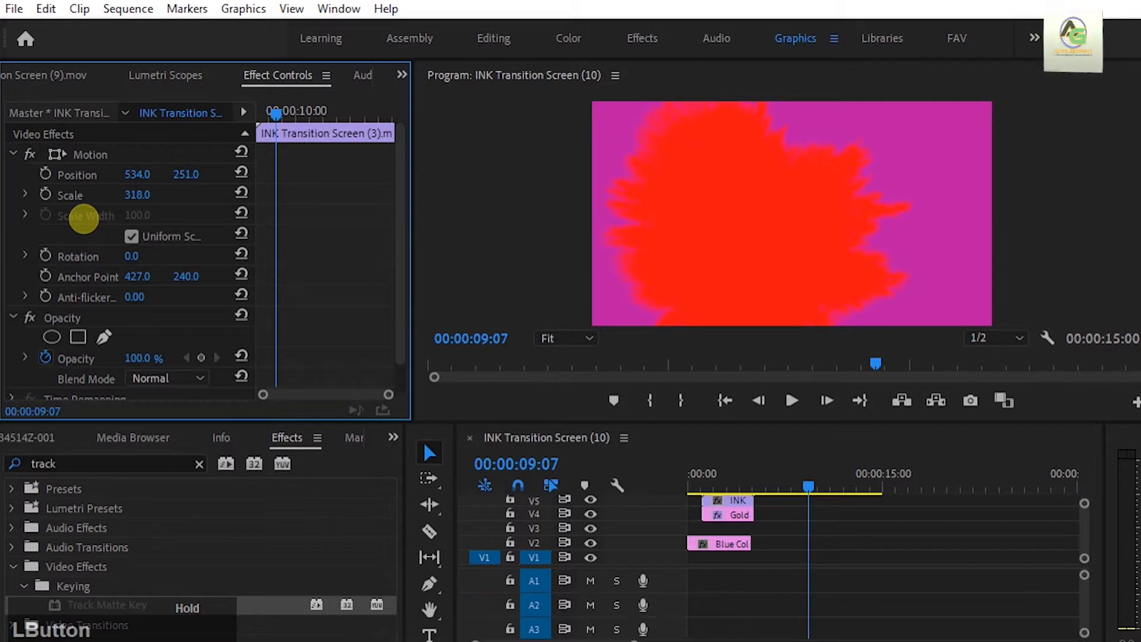
drag(137, 178, 211, 194)
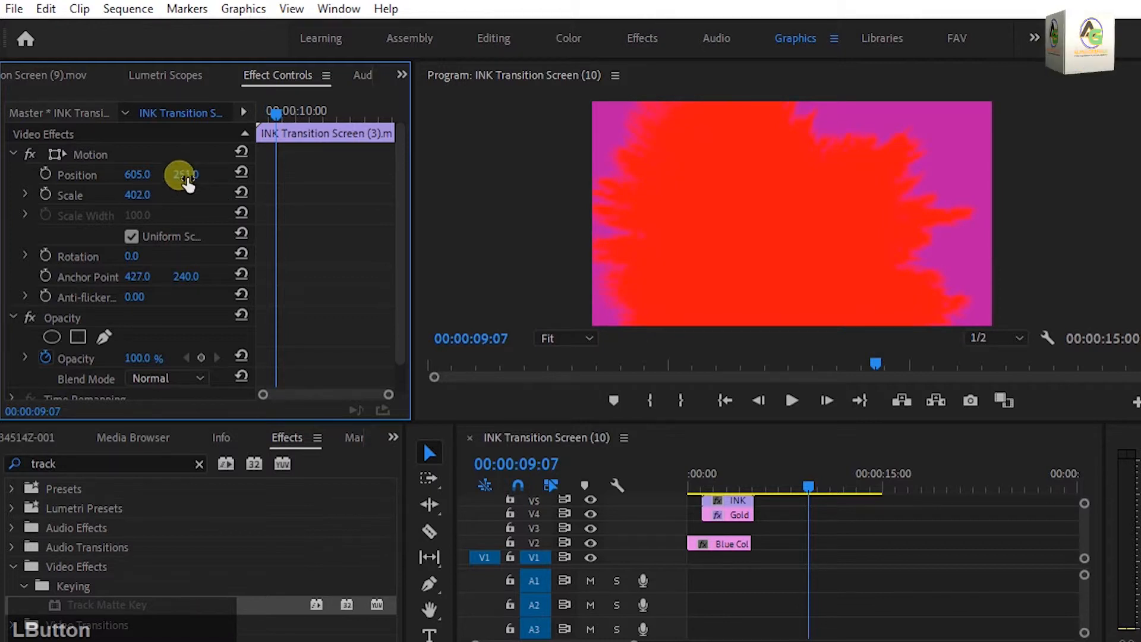
mouse_move(183, 174)
mouse_down()
mouse_move(219, 173)
mouse_move(149, 190)
mouse_move(133, 171)
mouse_move(166, 176)
mouse_move(153, 191)
mouse_move(184, 196)
mouse_move(158, 187)
mouse_up()
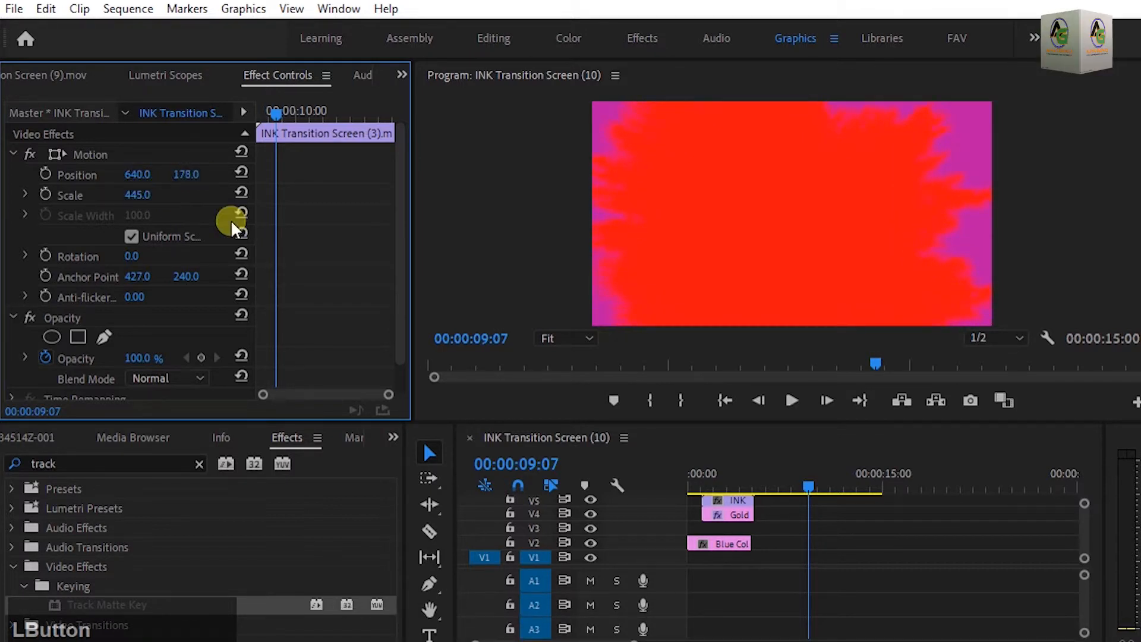
With the playhead at 00:00:00:09, place INK Transition Screen (6) on V3 above the blue matte and trim it to the matte's end.
click(851, 576)
drag(803, 483, 689, 493)
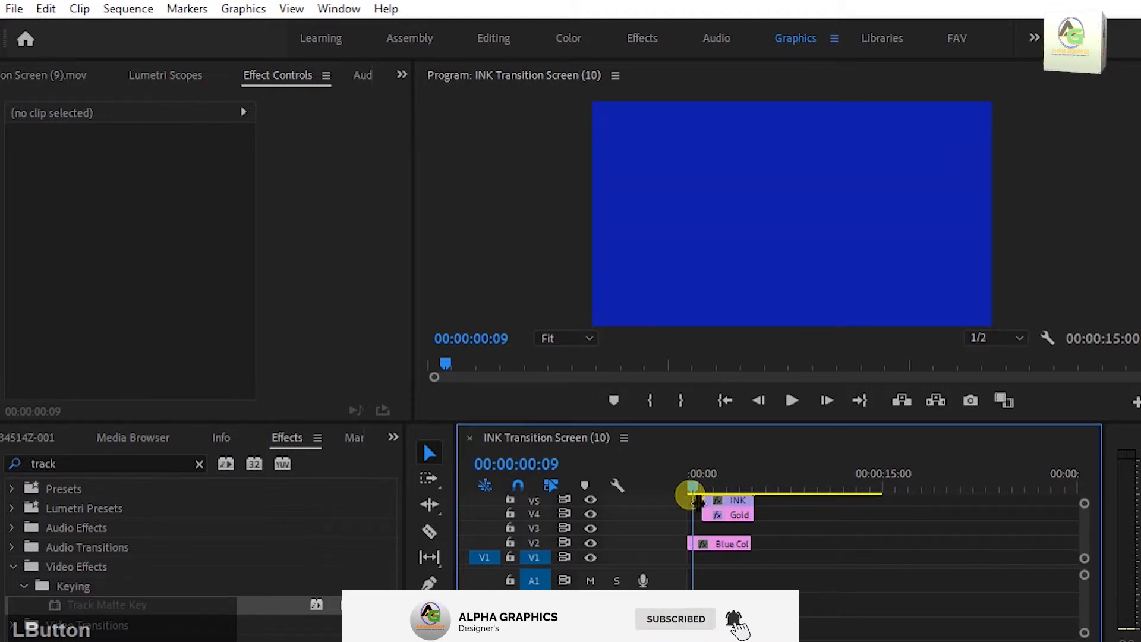
click(730, 542)
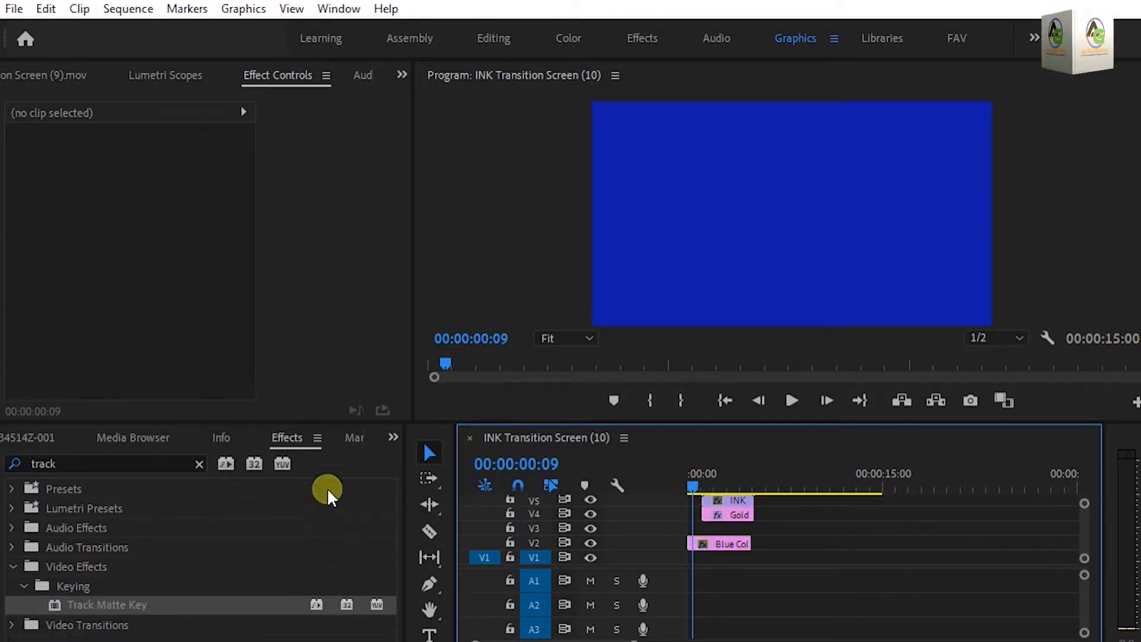
click(393, 437)
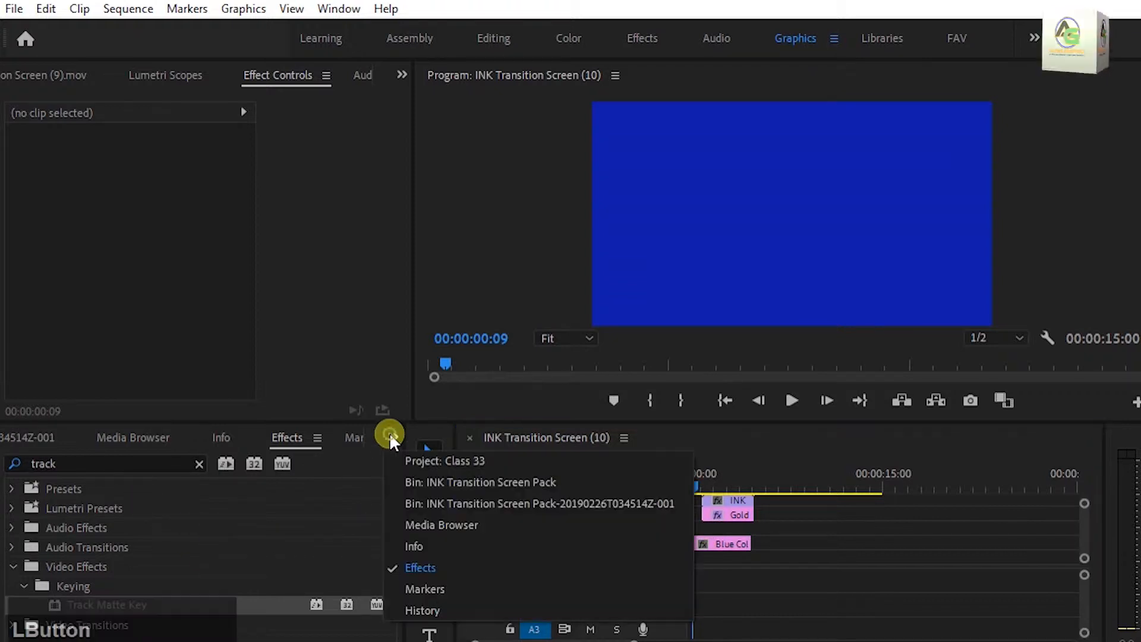
click(449, 568)
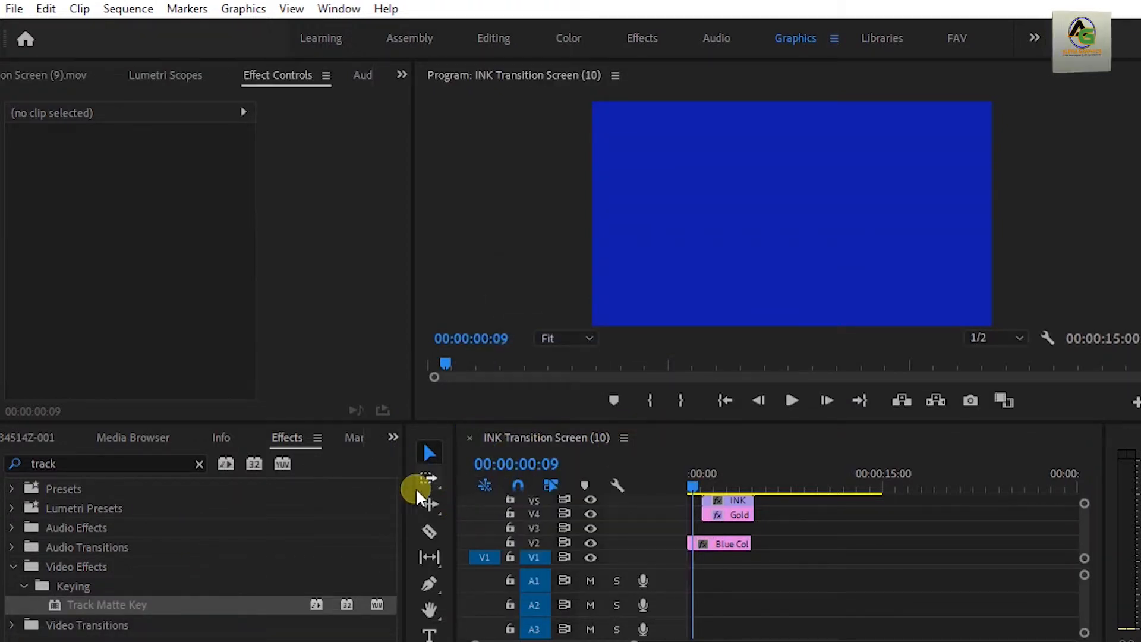
click(392, 437)
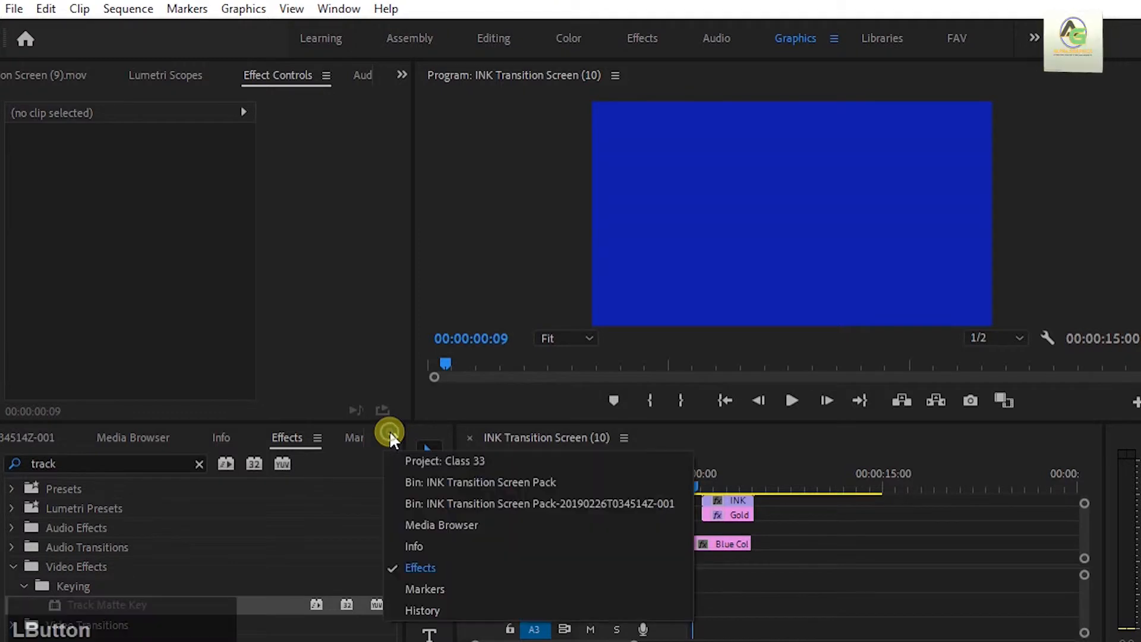
click(436, 504)
scroll(245, 547, down, 1)
scroll(250, 544, down, 2)
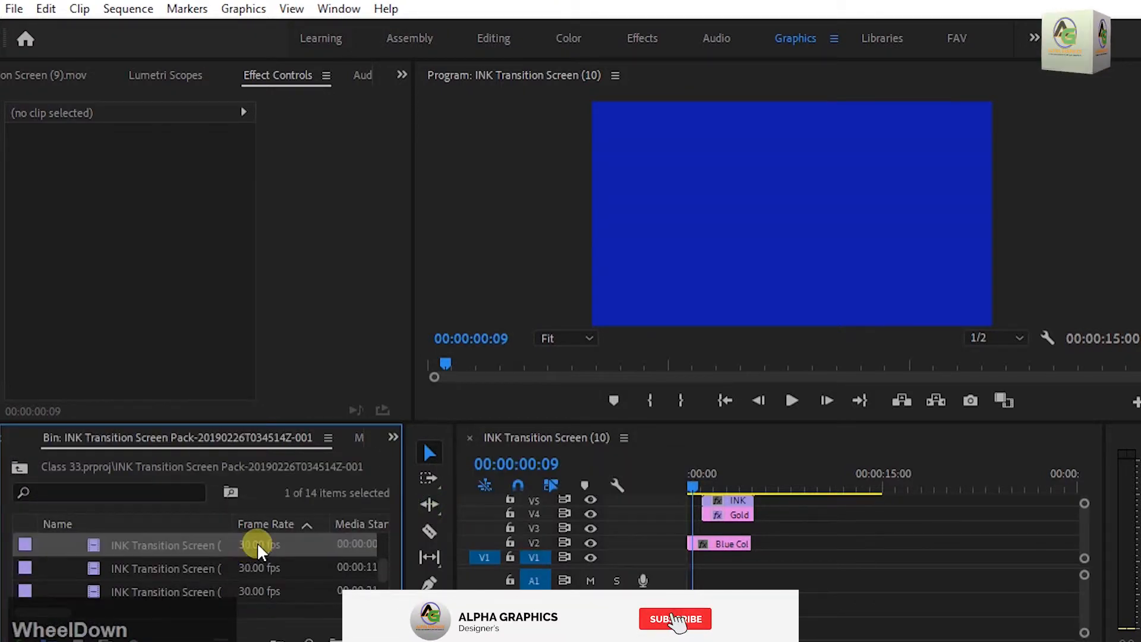
click(141, 566)
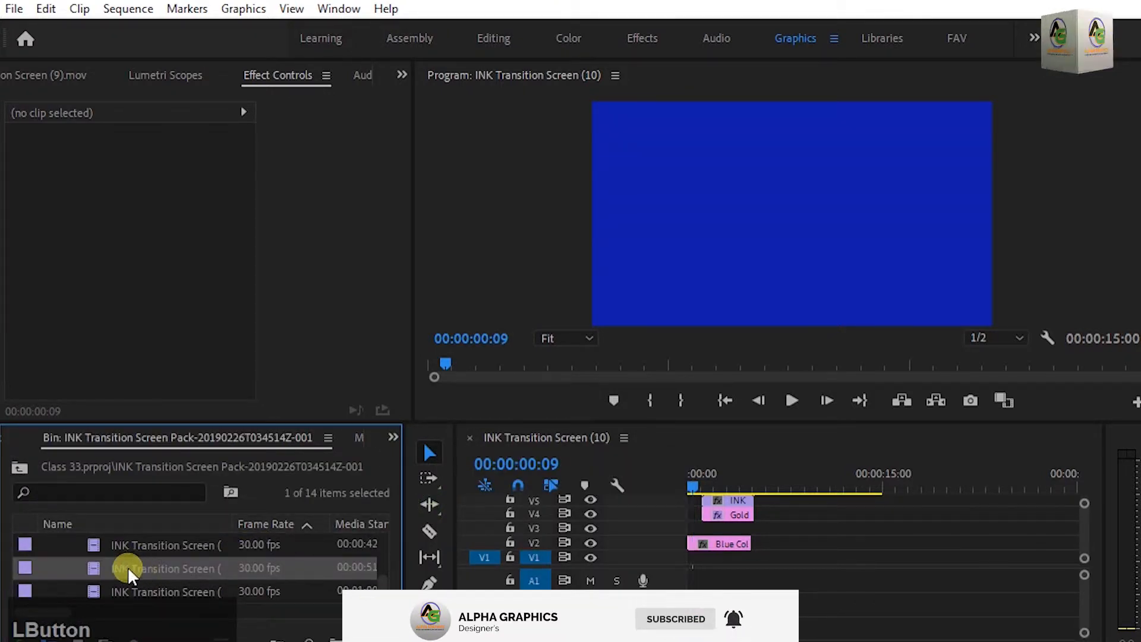
mouse_move(127, 565)
mouse_down()
mouse_move(722, 535)
mouse_move(695, 529)
mouse_up()
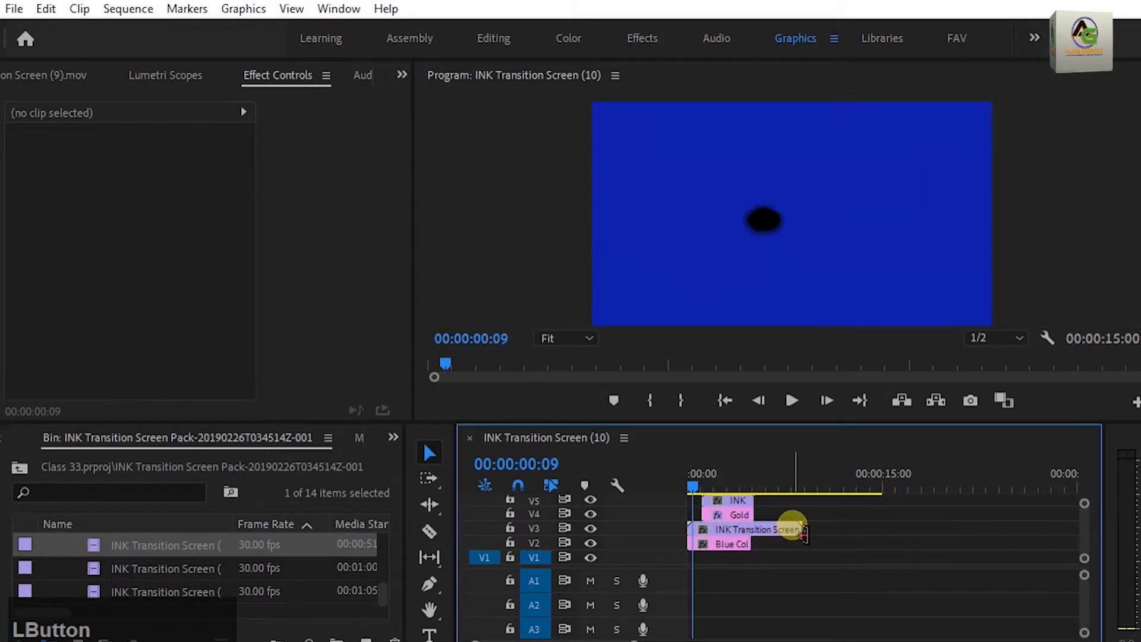
drag(803, 531, 747, 530)
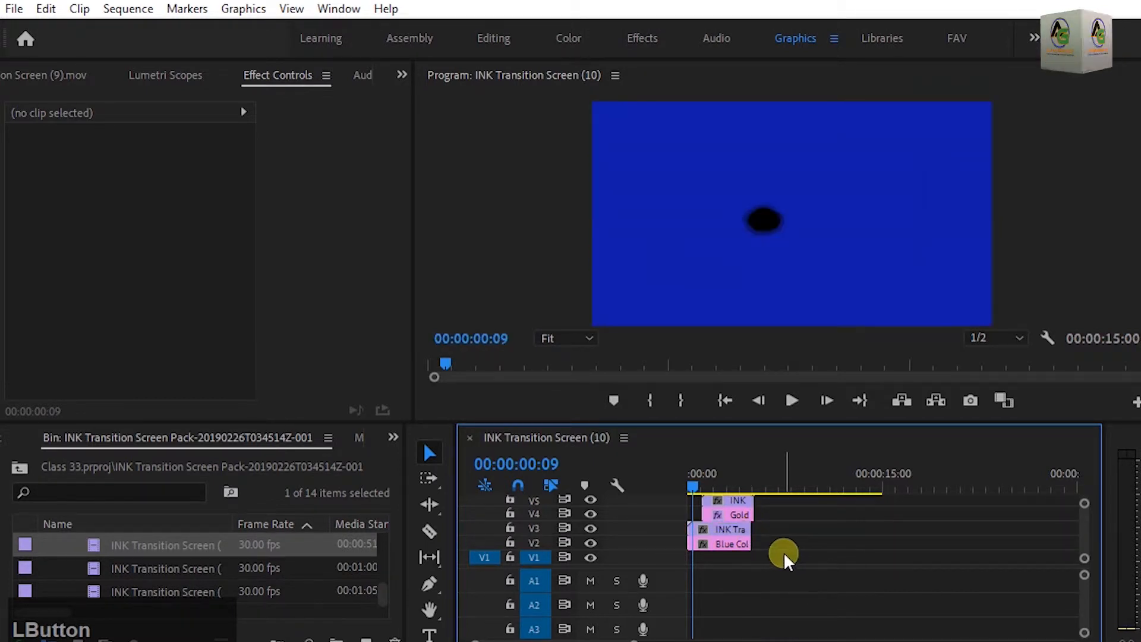
Fit the V3 ink clip to the frame size, and set its scale to about 498 and its position to about 1273, 216.
right_click(717, 529)
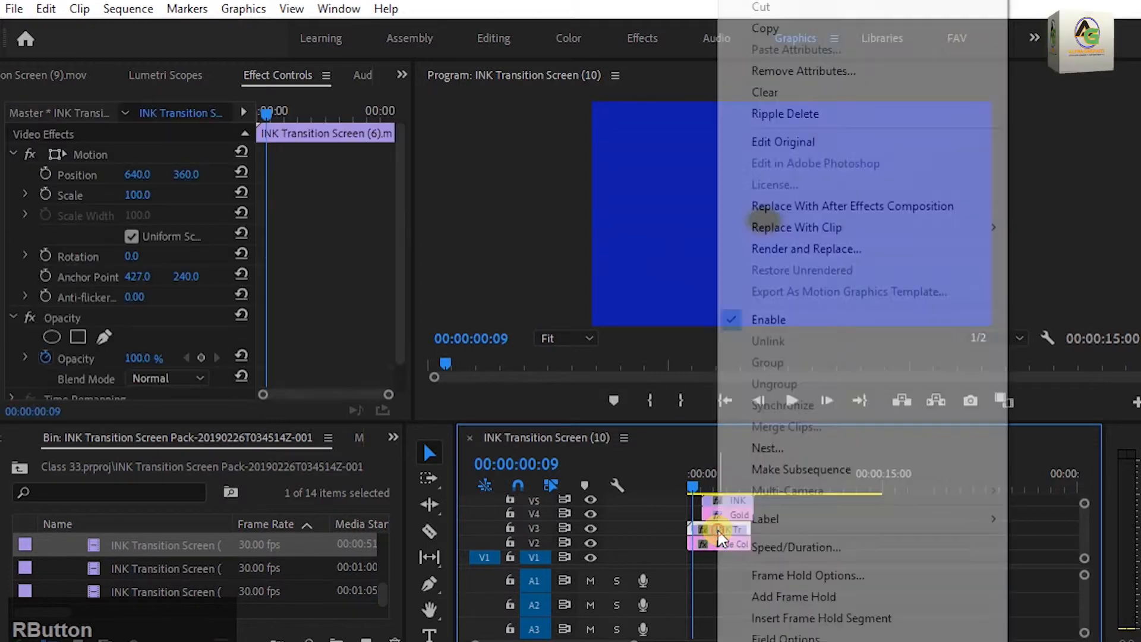
click(823, 528)
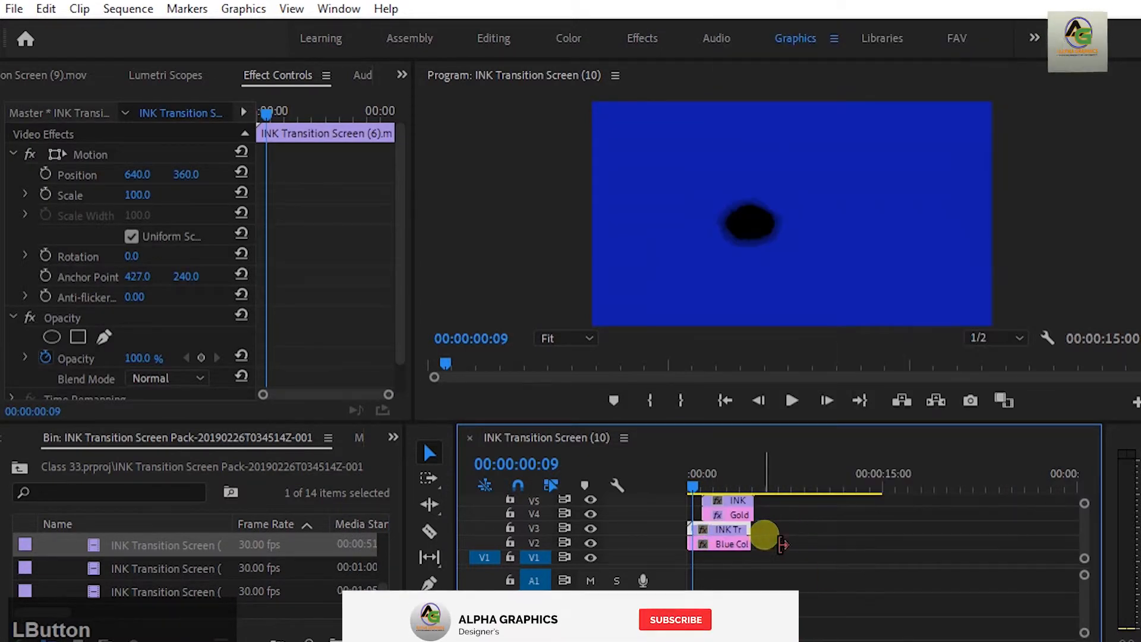
drag(138, 199, 374, 234)
mouse_move(138, 177)
mouse_down()
mouse_move(493, 207)
mouse_move(155, 177)
mouse_move(170, 178)
mouse_move(36, 212)
mouse_move(202, 178)
mouse_up()
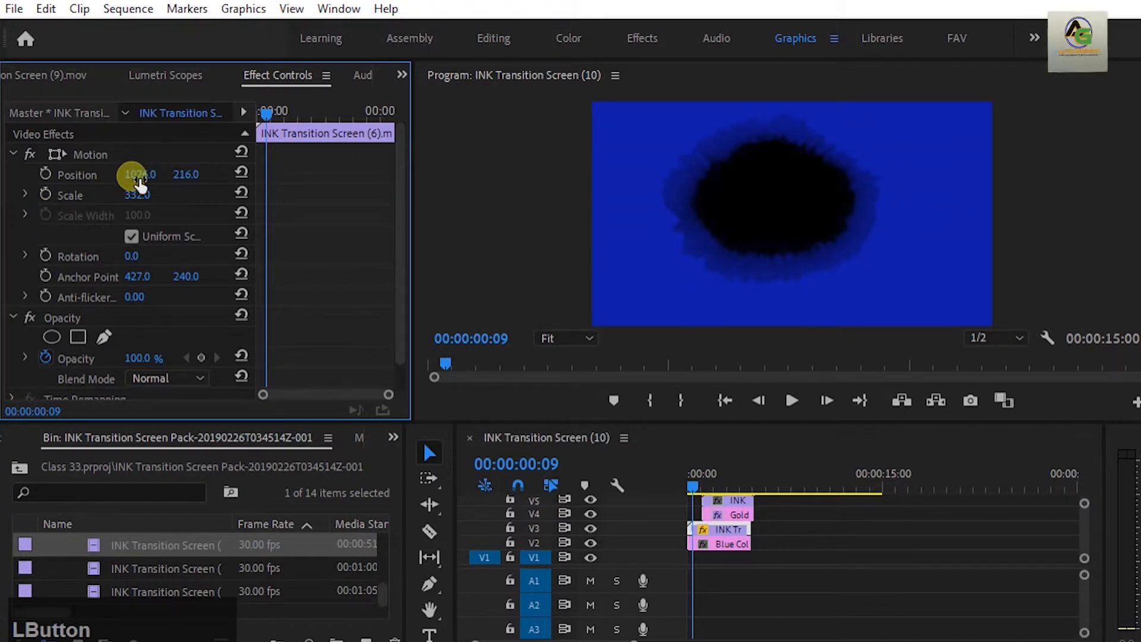
mouse_move(138, 197)
mouse_down()
mouse_move(261, 178)
mouse_move(386, 178)
mouse_up()
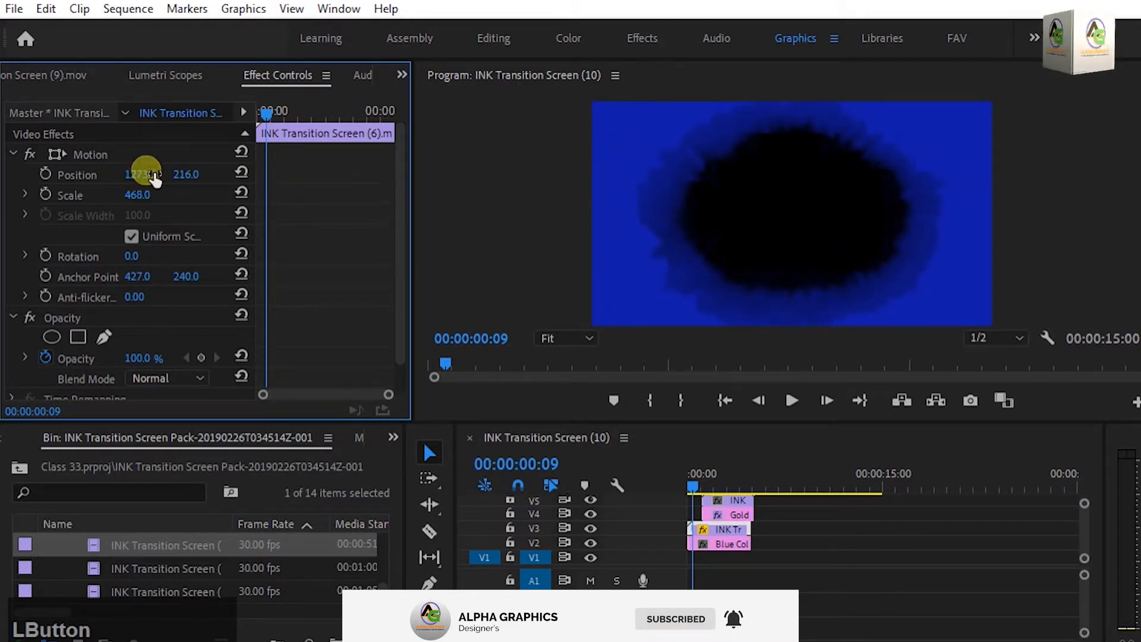
click(138, 195)
drag(135, 195, 163, 196)
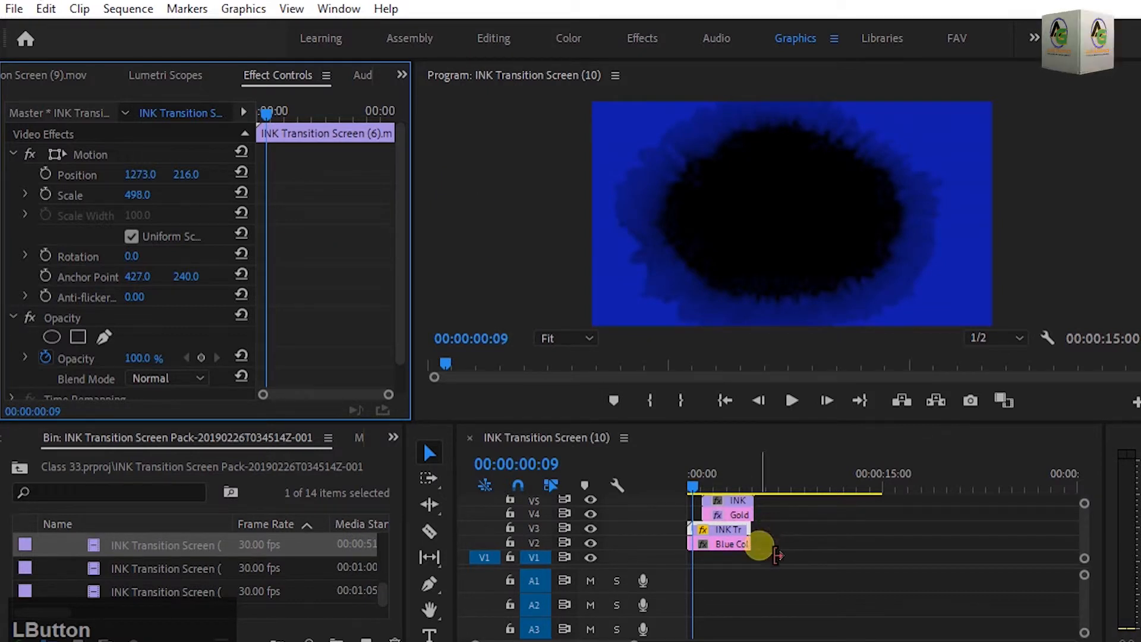
Return the playhead to the start of the sequence and clear the clip selection.
click(752, 565)
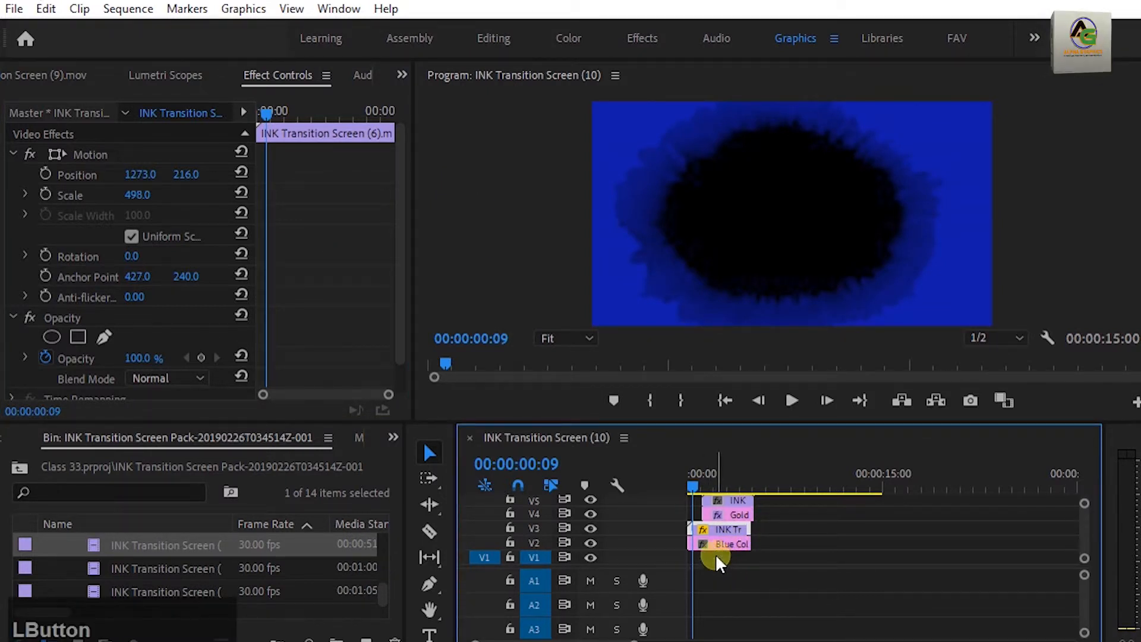
drag(692, 482, 686, 486)
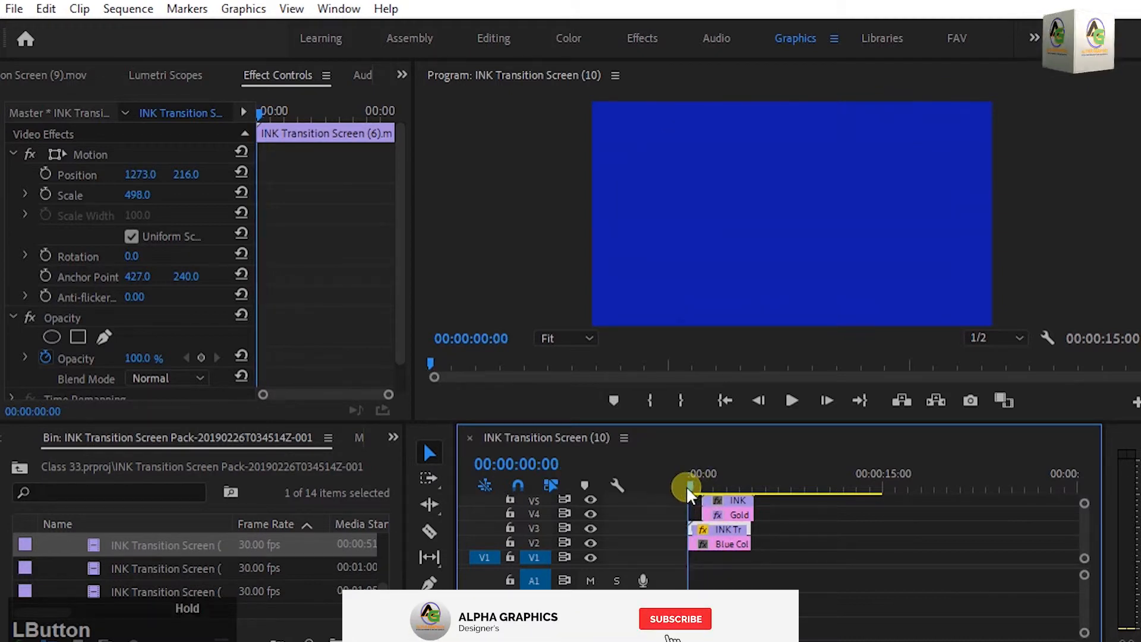
click(726, 556)
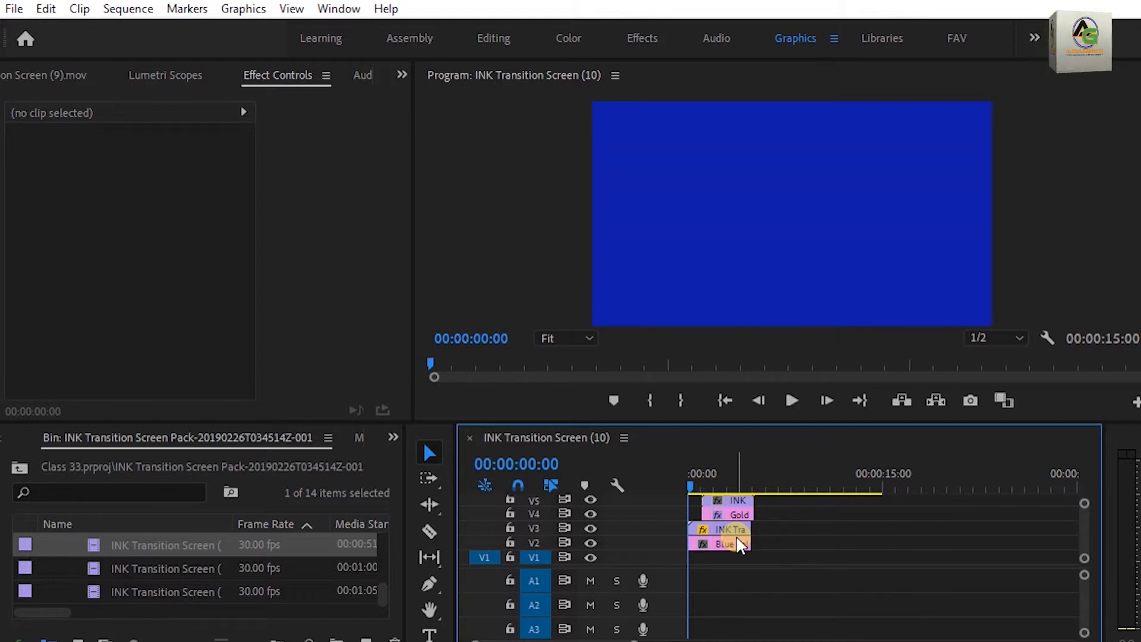
Play the whole ink transition from the sequence start in the enlarged Program monitor, and restore the layout.
click(457, 262)
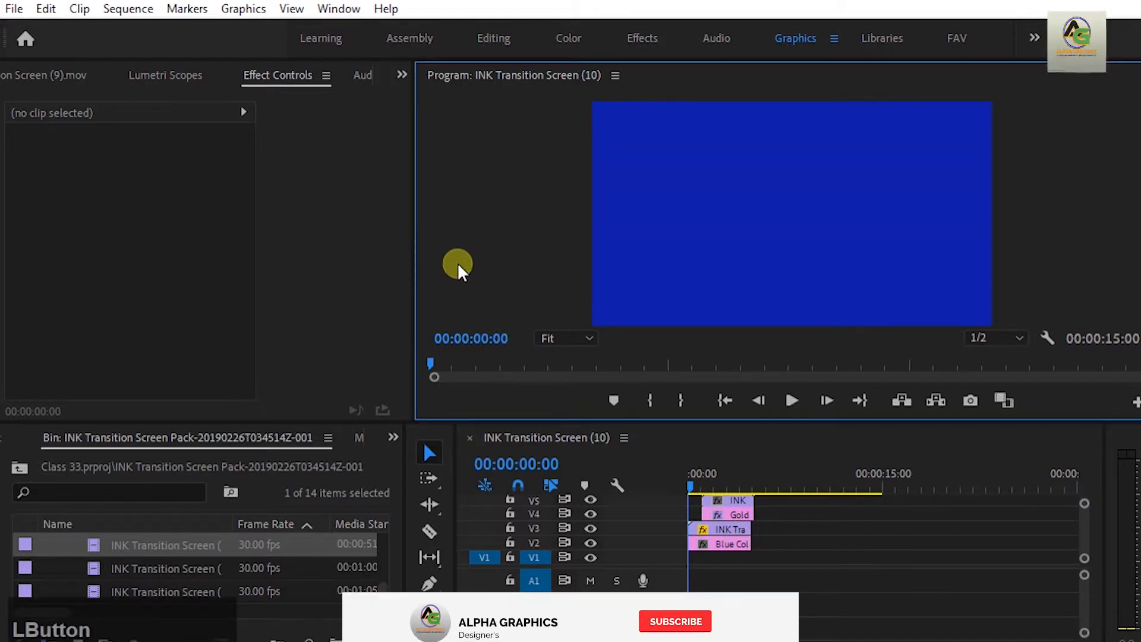
key(grave)
key(space)
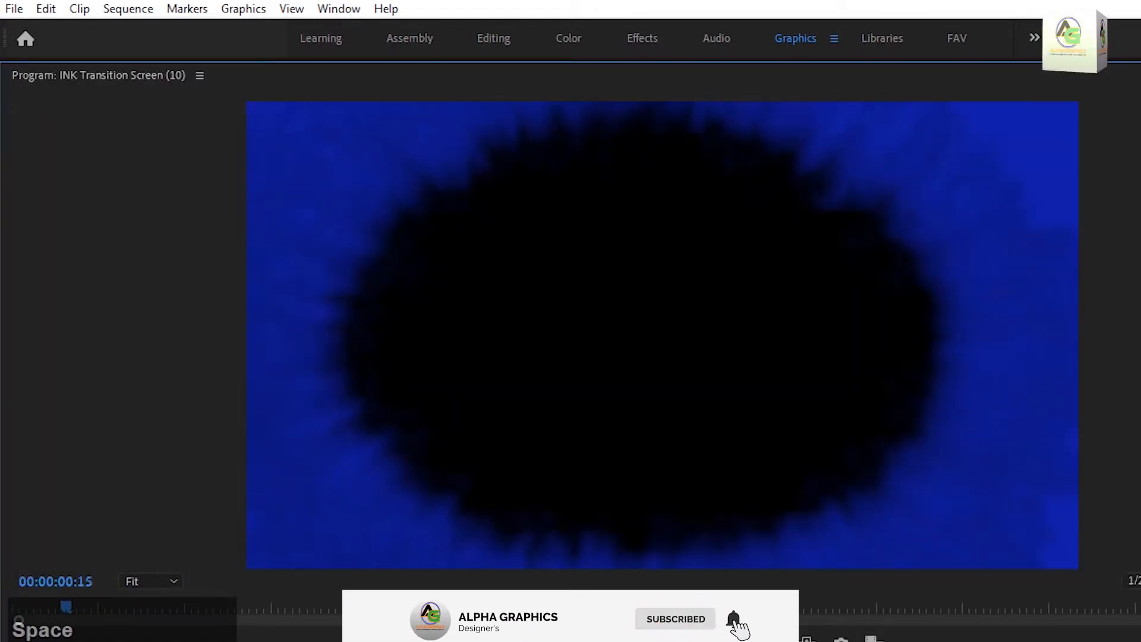
key(space)
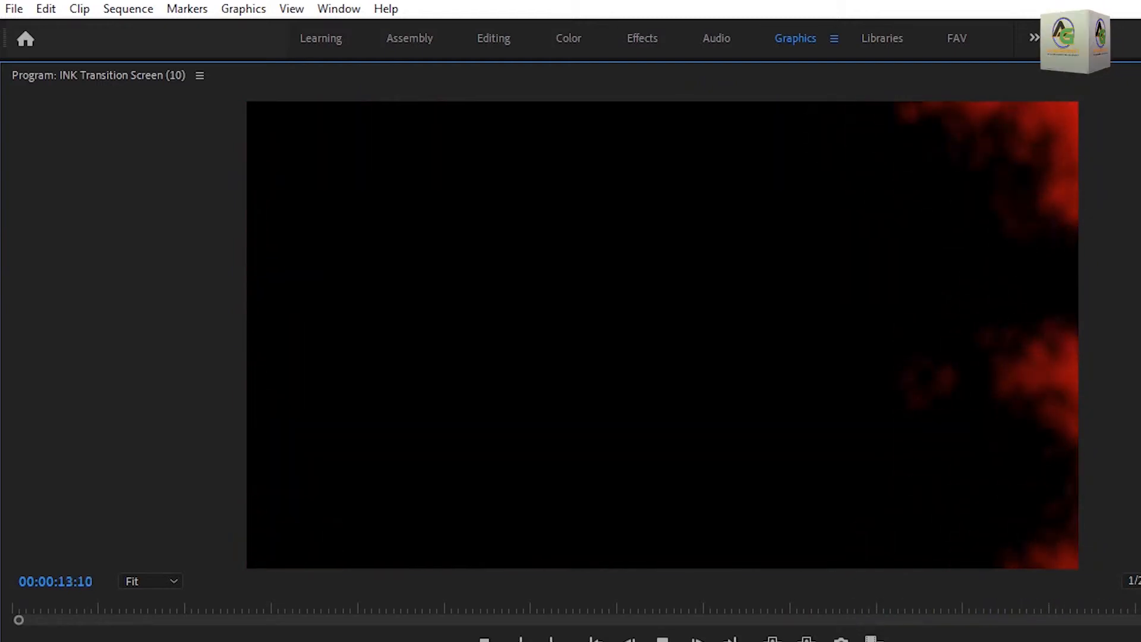
key(space)
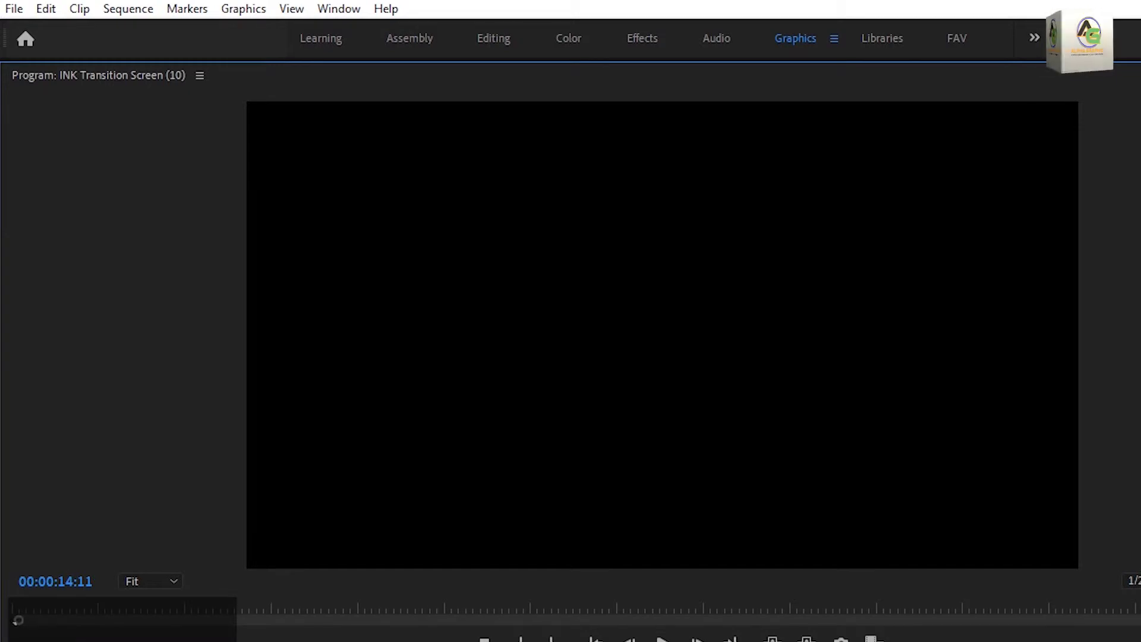
key(grave)
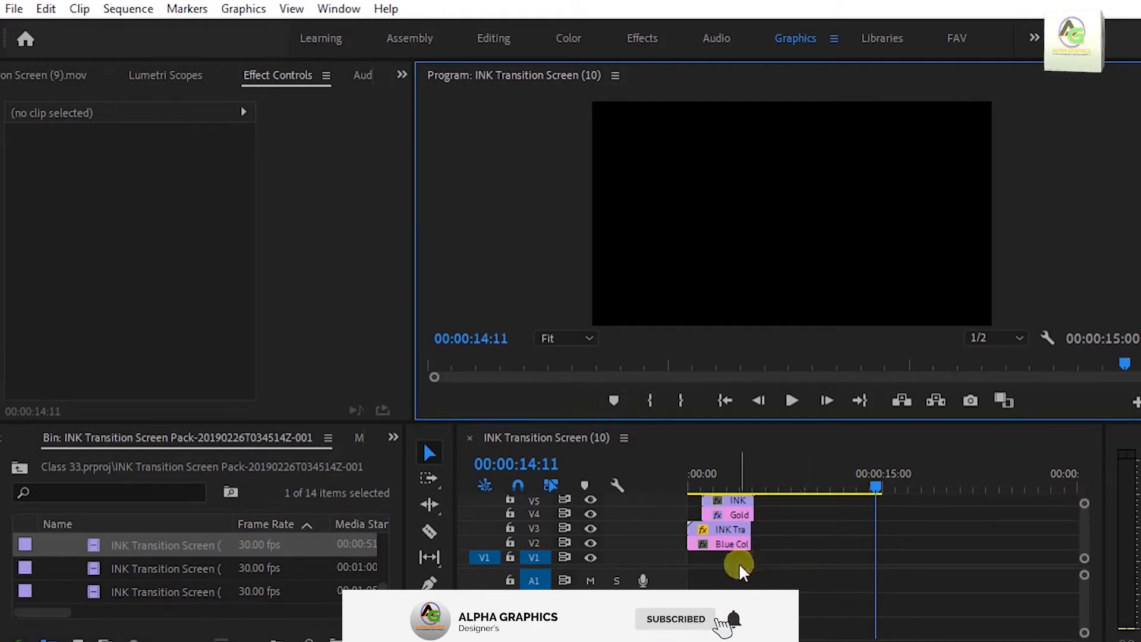
Nest all the color matte and ink clips on V2 to V12 into one sequence named All Color Matte Nested.
drag(1052, 419, 1064, 196)
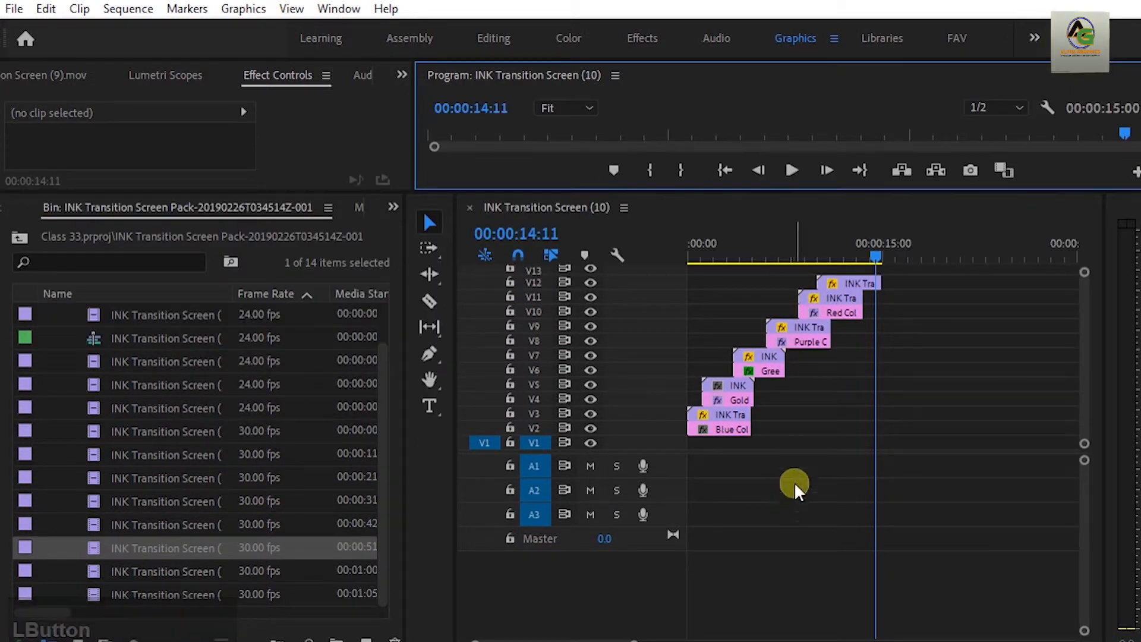
click(788, 460)
drag(787, 461, 764, 285)
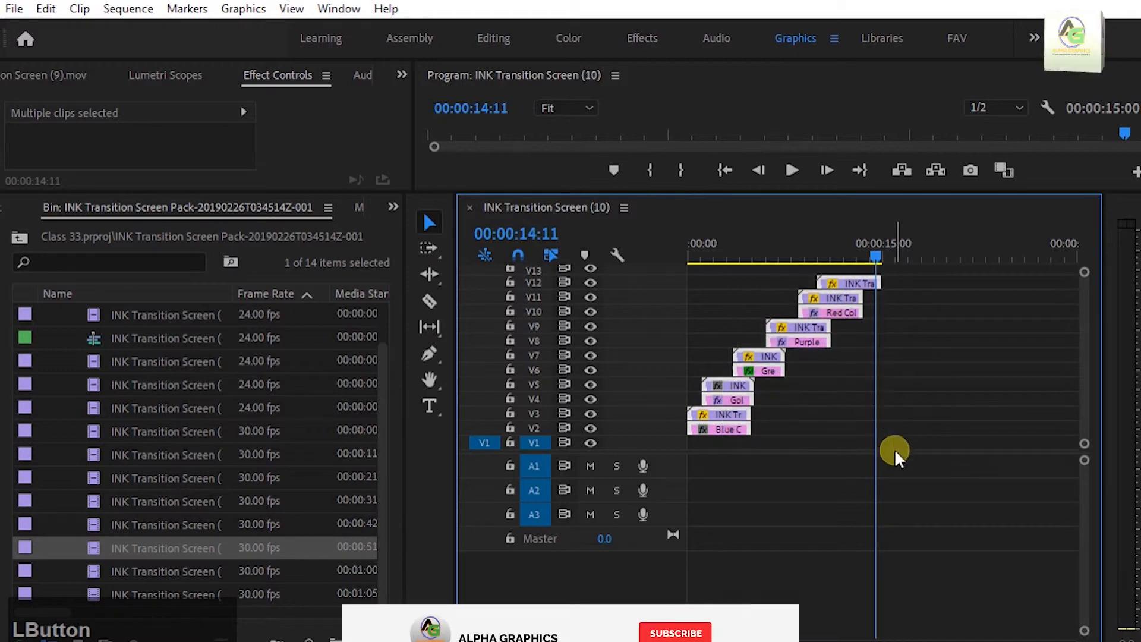
right_click(805, 356)
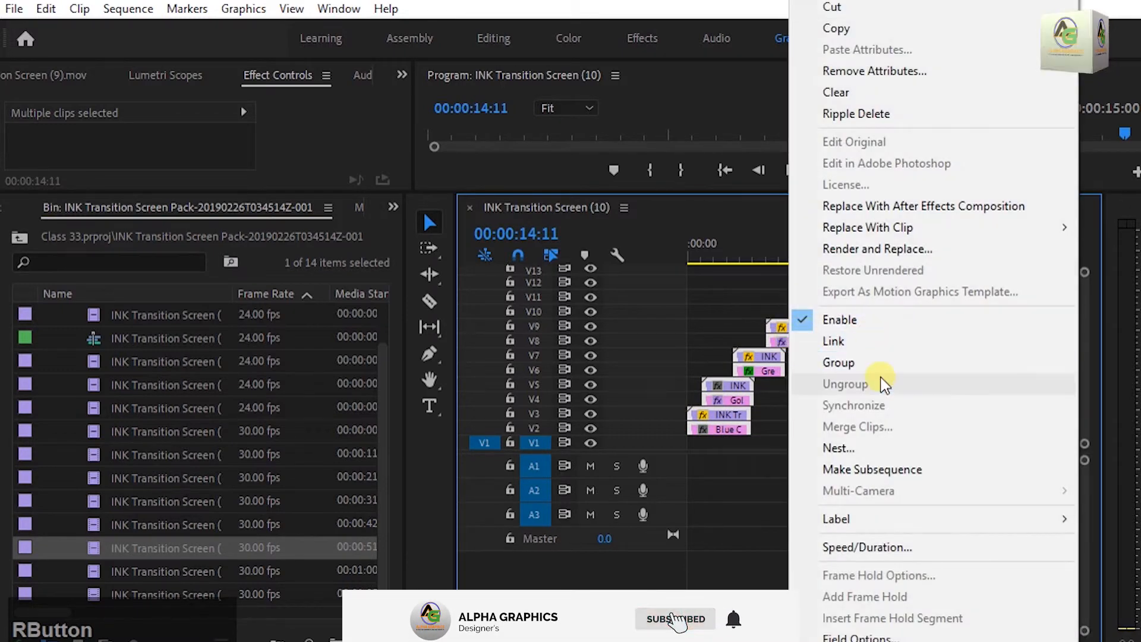
click(837, 448)
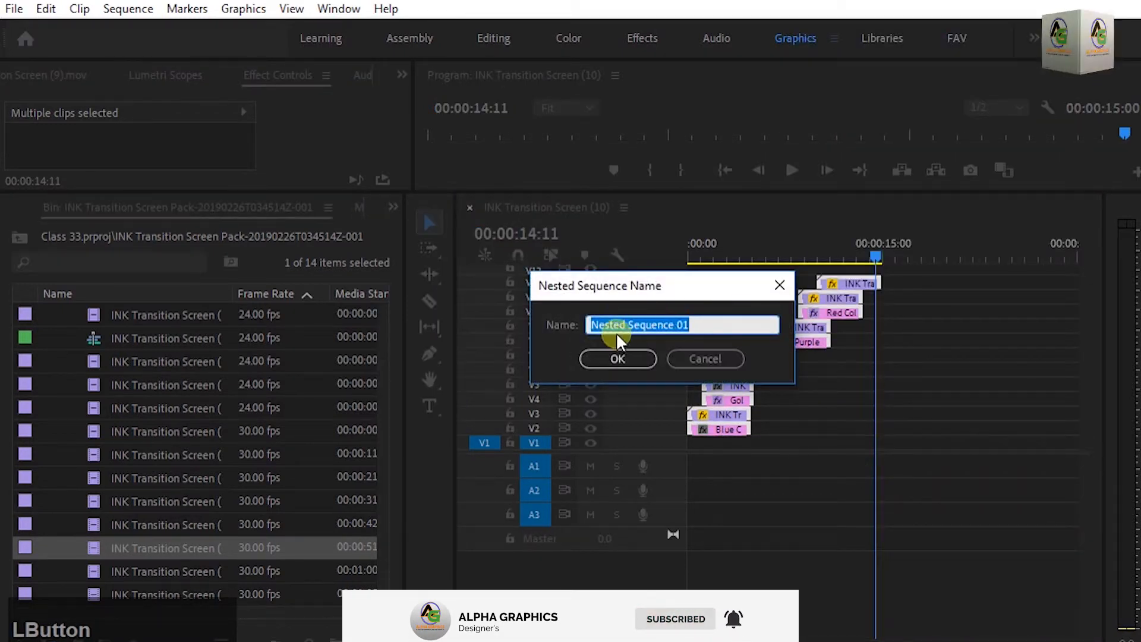
click(719, 334)
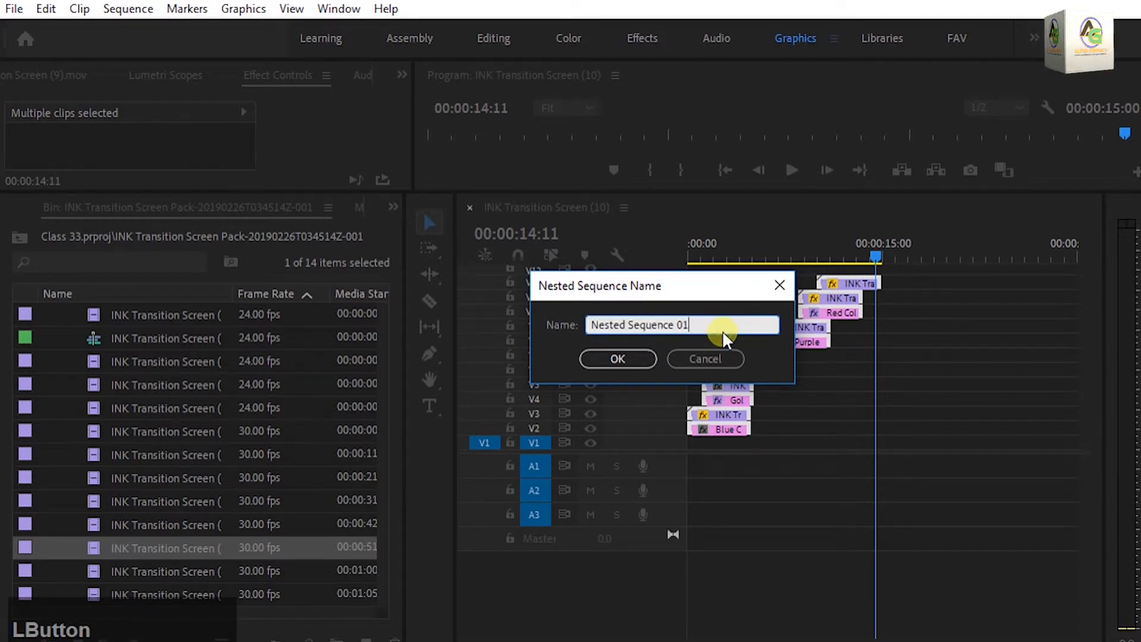
key(BackSpace)
key(BackSpace)
key(BackSpace)
key(BackSpace)
key(BackSpace)
key(BackSpace)
key(BackSpace)
key(BackSpace)
key(BackSpace)
key(BackSpace)
key(BackSpace)
key(BackSpace)
key(BackSpace)
key(BackSpace)
key(BackSpace)
key(BackSpace)
key(BackSpace)
key(BackSpace)
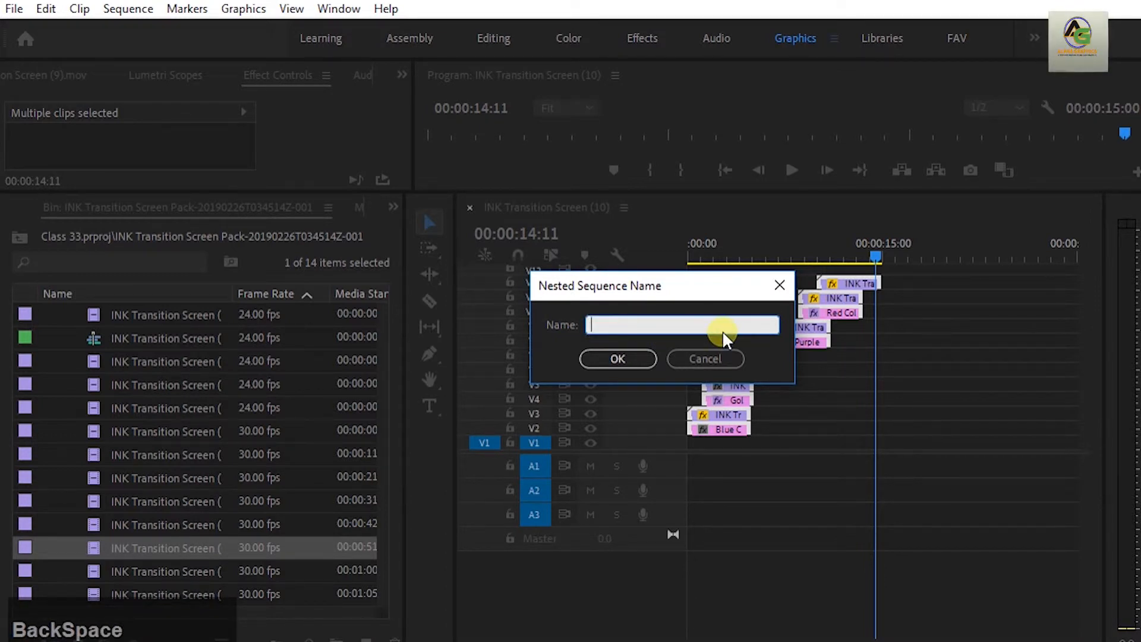
text(C)
key(BackSpace)
text(aa)
key(BackSpace)
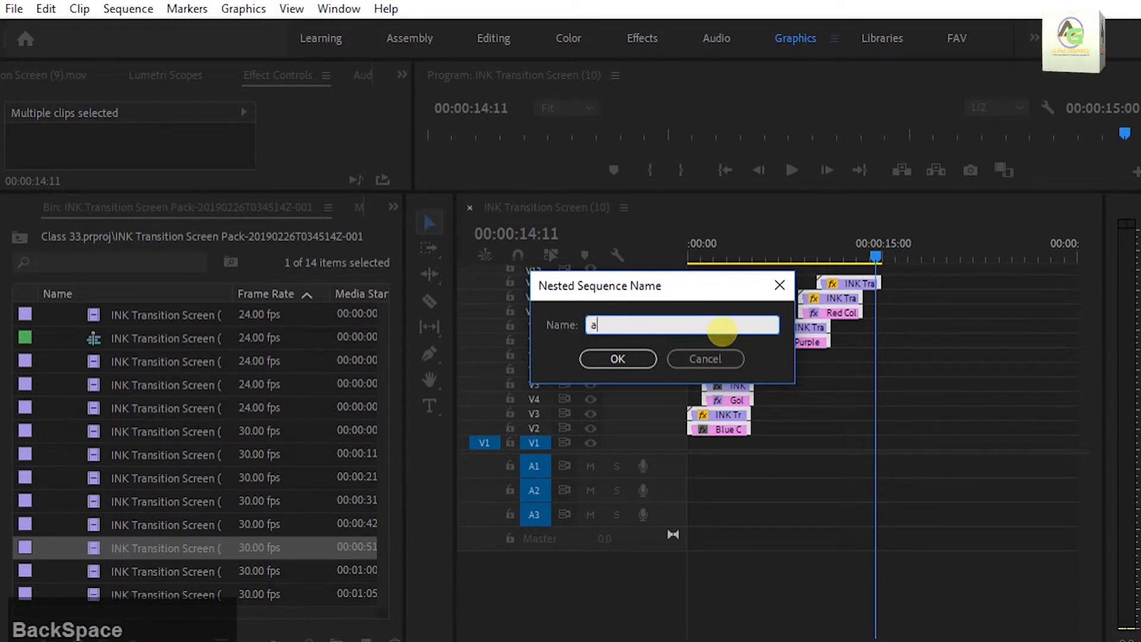
text(Al)
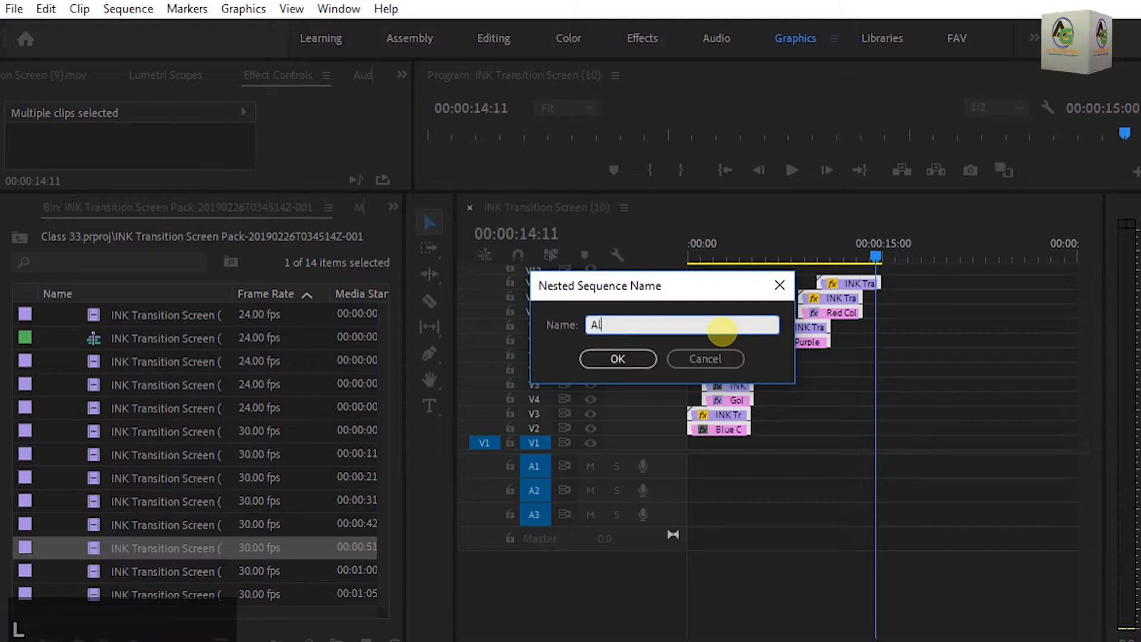
text(l C)
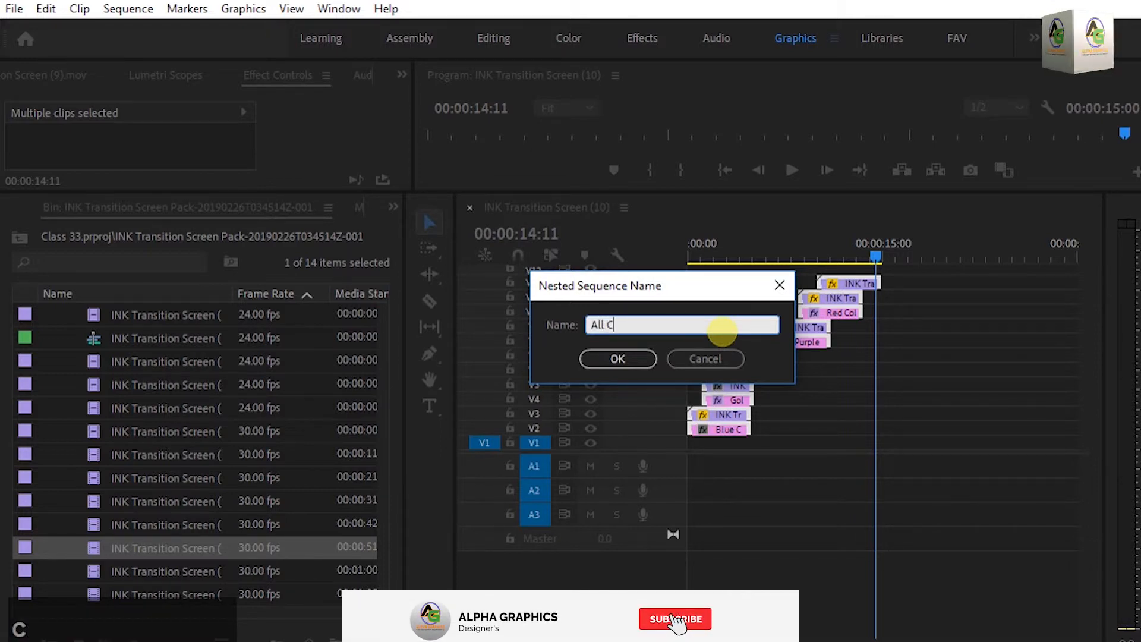
text(lore)
key(BackSpace)
key(BackSpace)
key(BackSpace)
key(BackSpace)
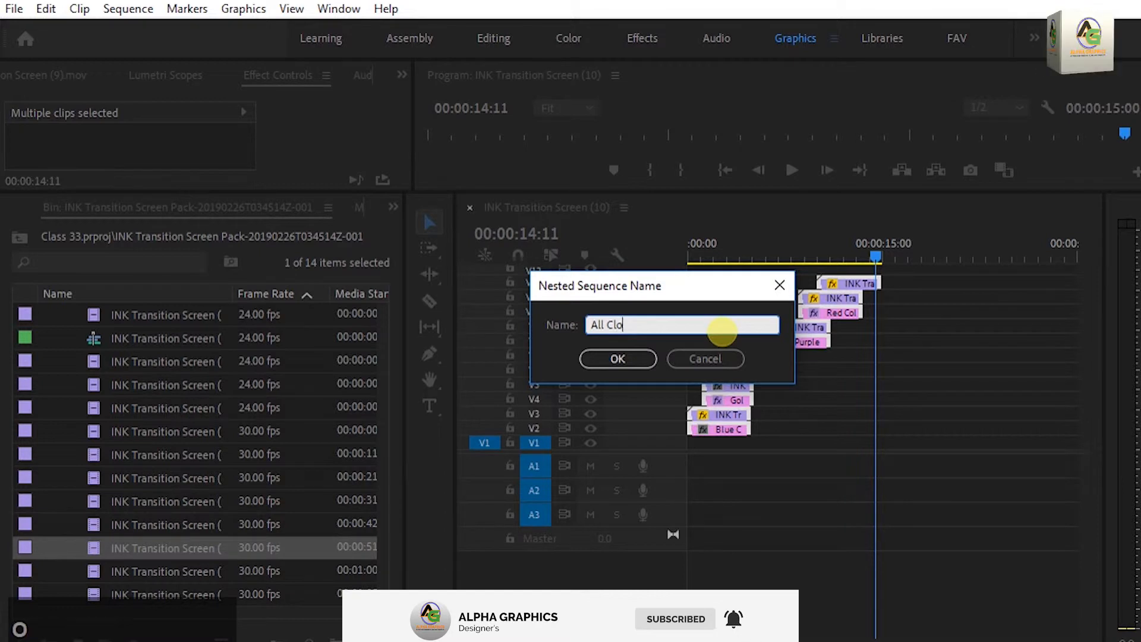
text(olor)
key(Caps_Lock)
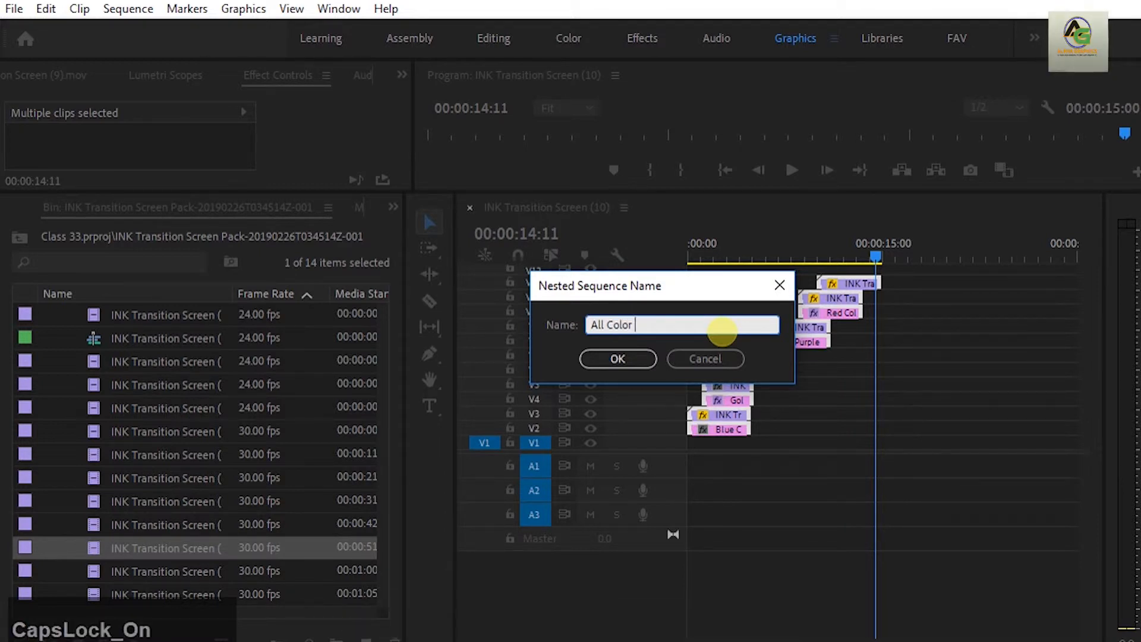
text(Ma)
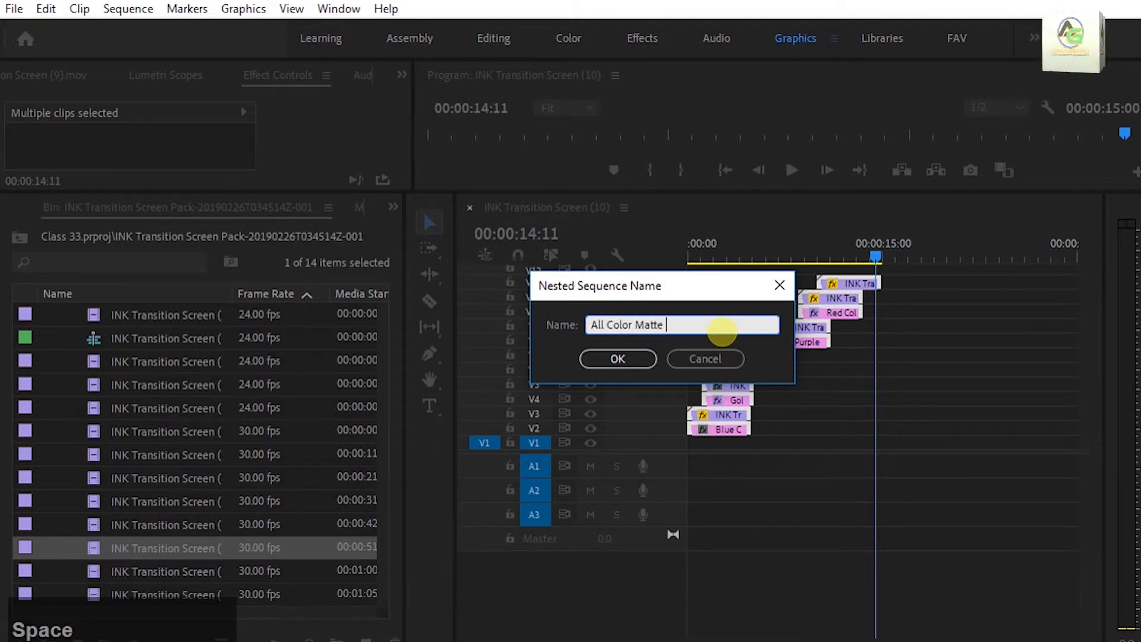
text(tte )
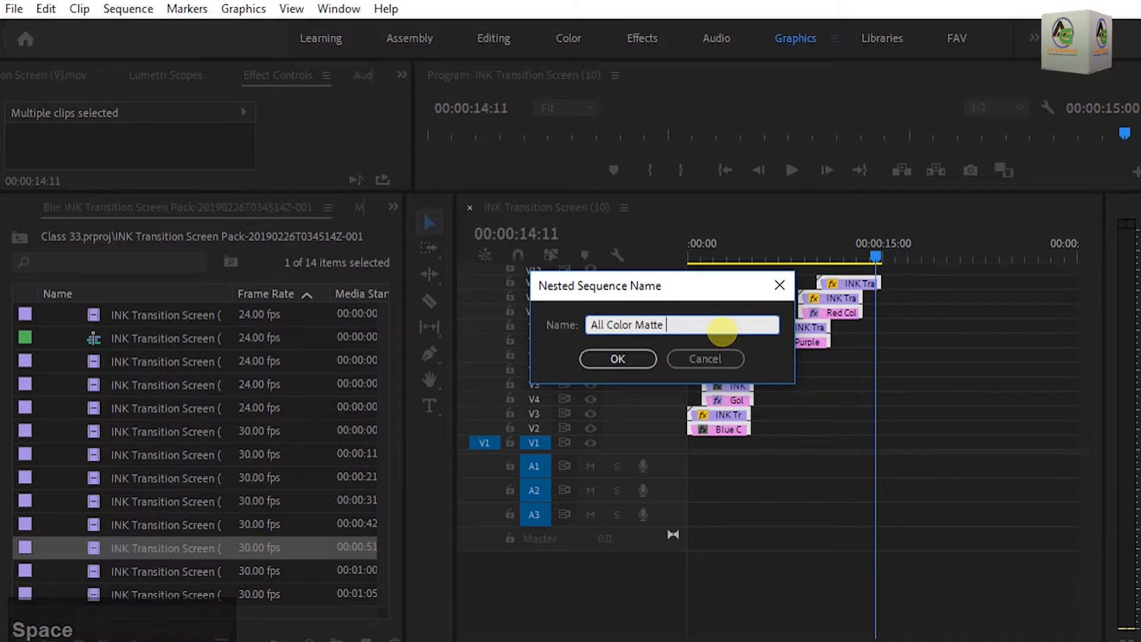
text(Nested)
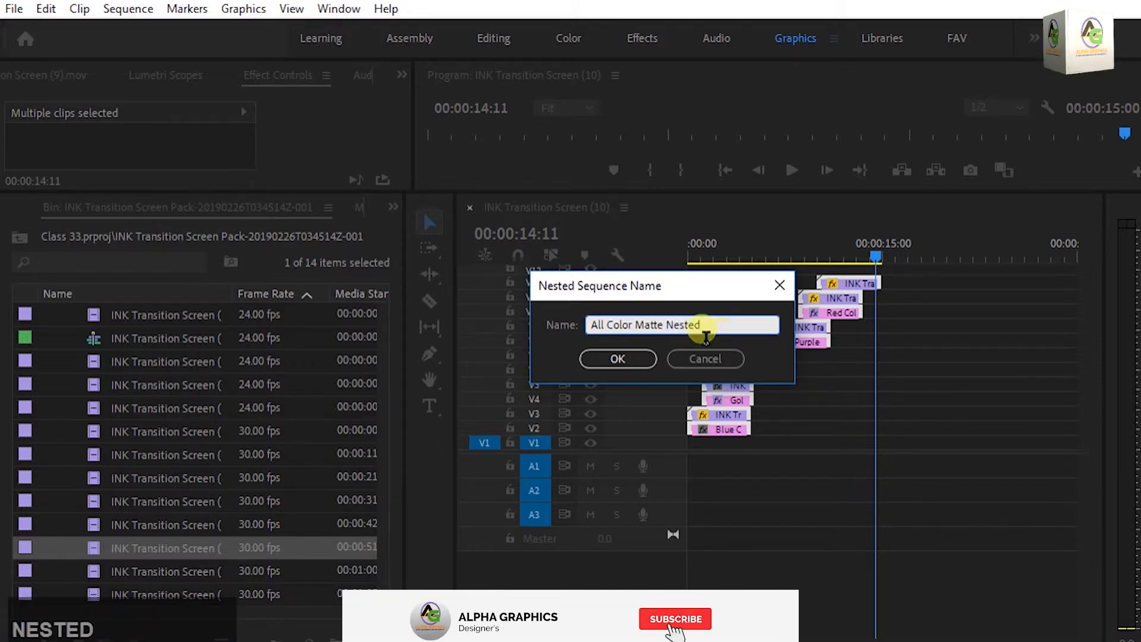
click(618, 358)
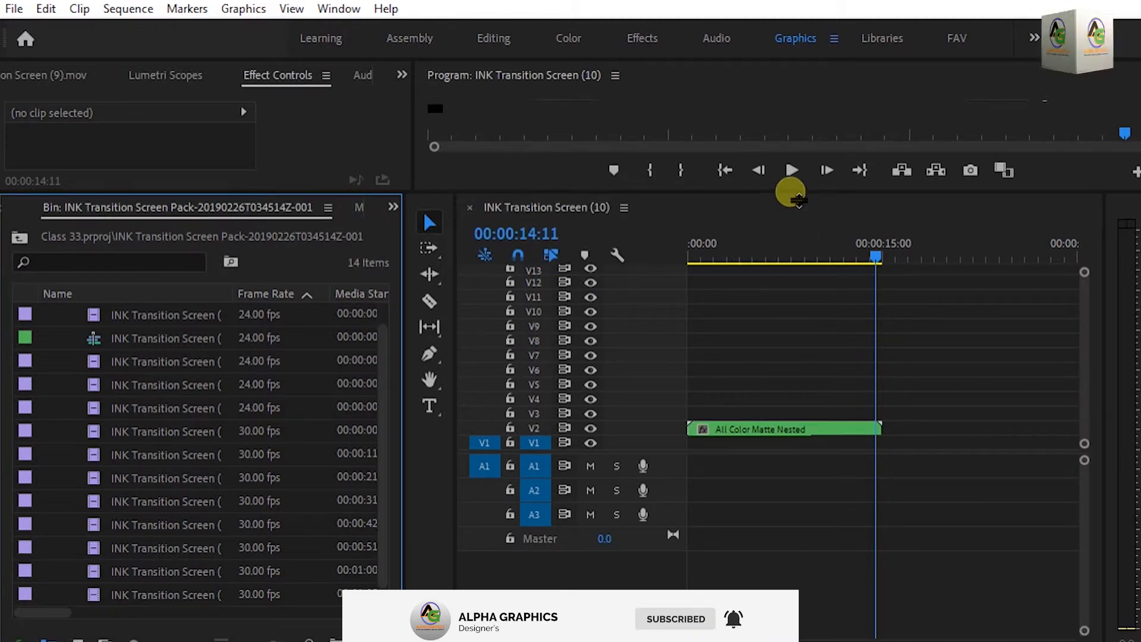
Enlarge the Program monitor and play the nested color matte clip from the start of the sequence.
drag(792, 196, 777, 433)
drag(872, 494, 688, 527)
key(space)
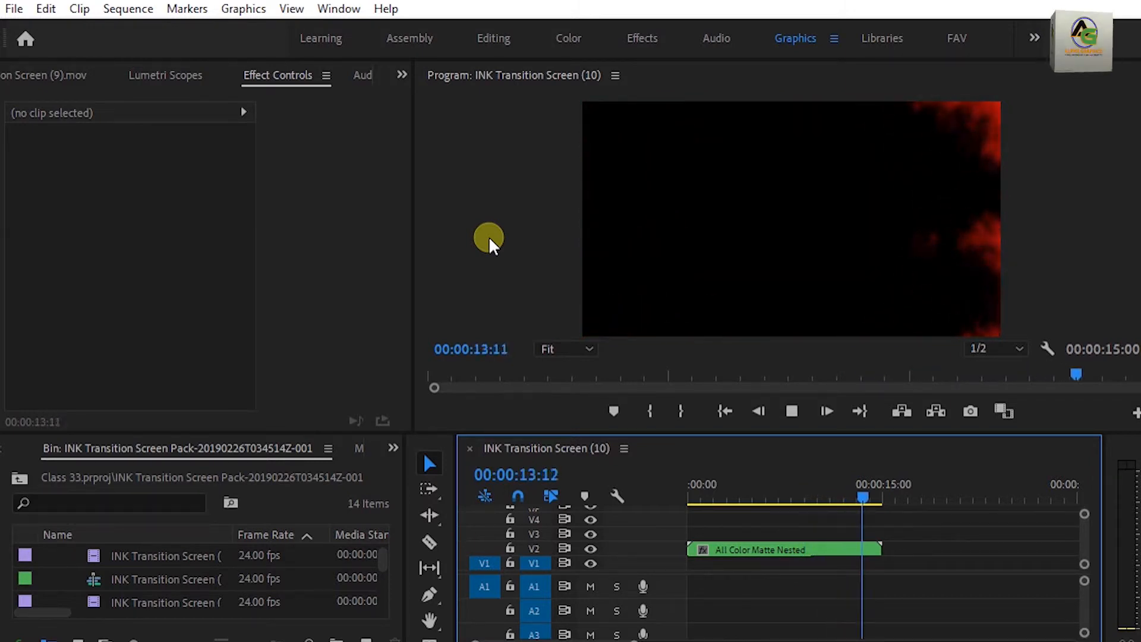
key(space)
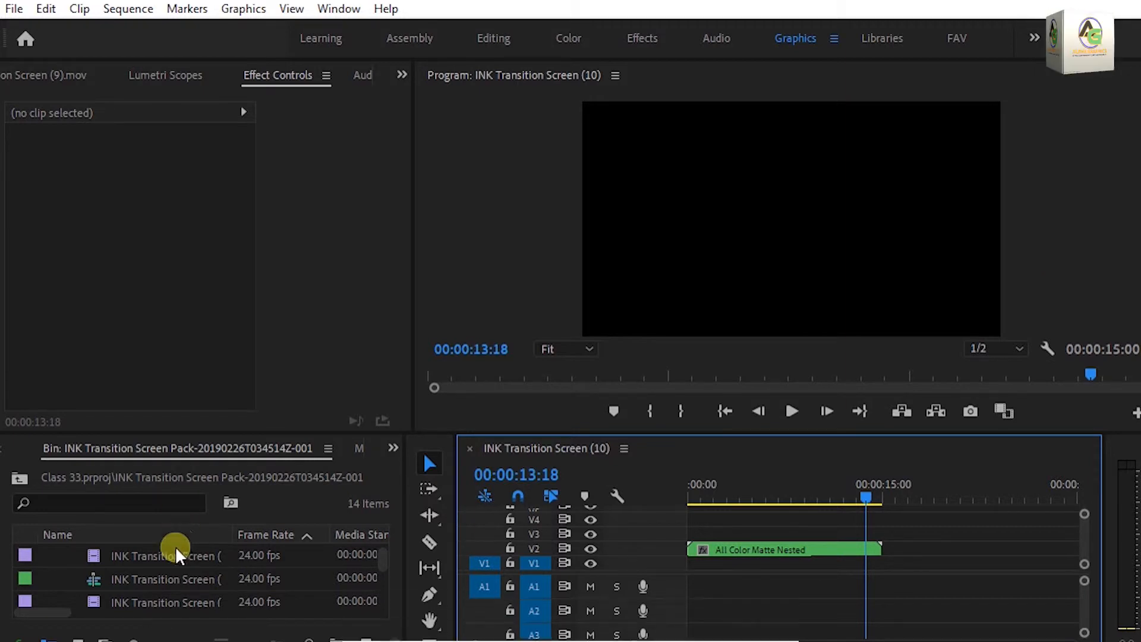
Show the Class 33 project's root items, collapse the bin of ink transition clips, and clear the selection.
click(392, 446)
click(432, 470)
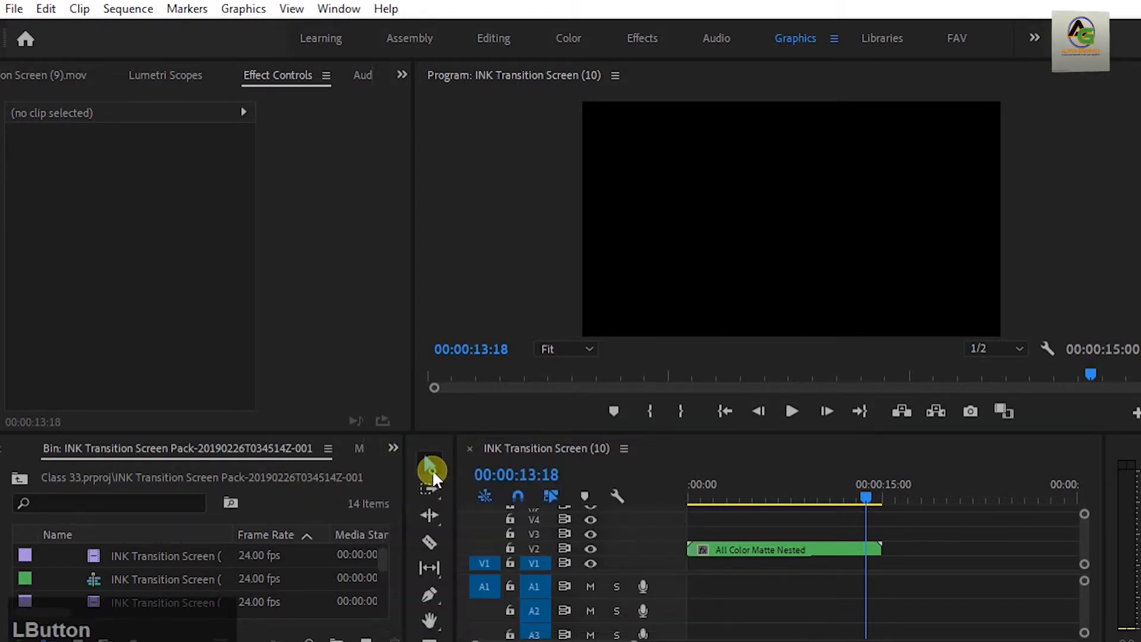
scroll(72, 498, down, 1)
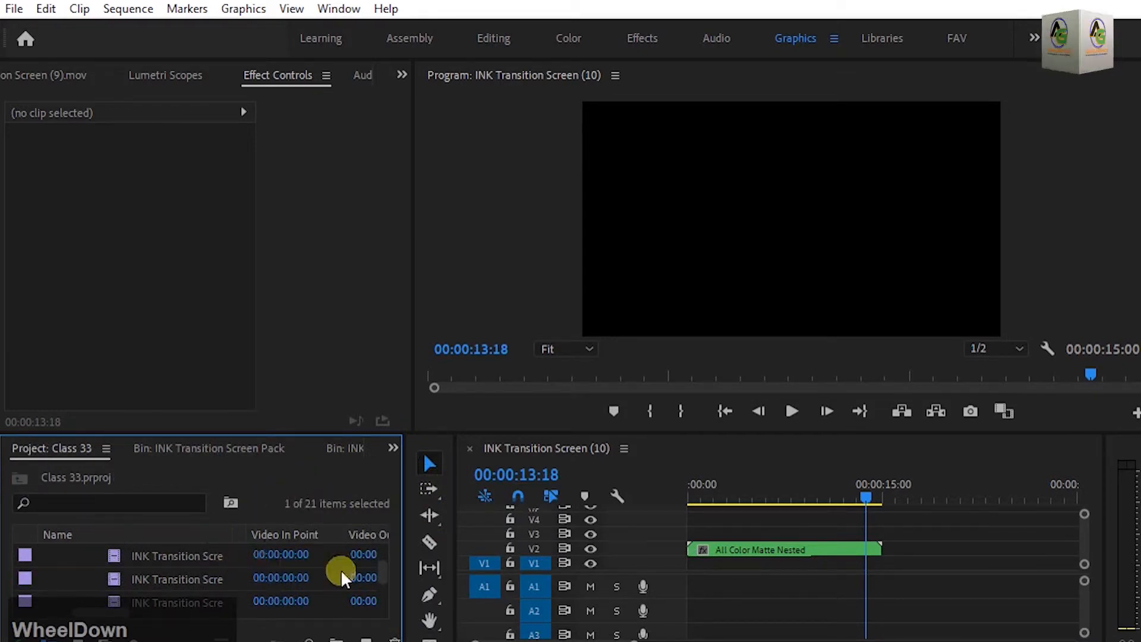
drag(385, 572, 379, 542)
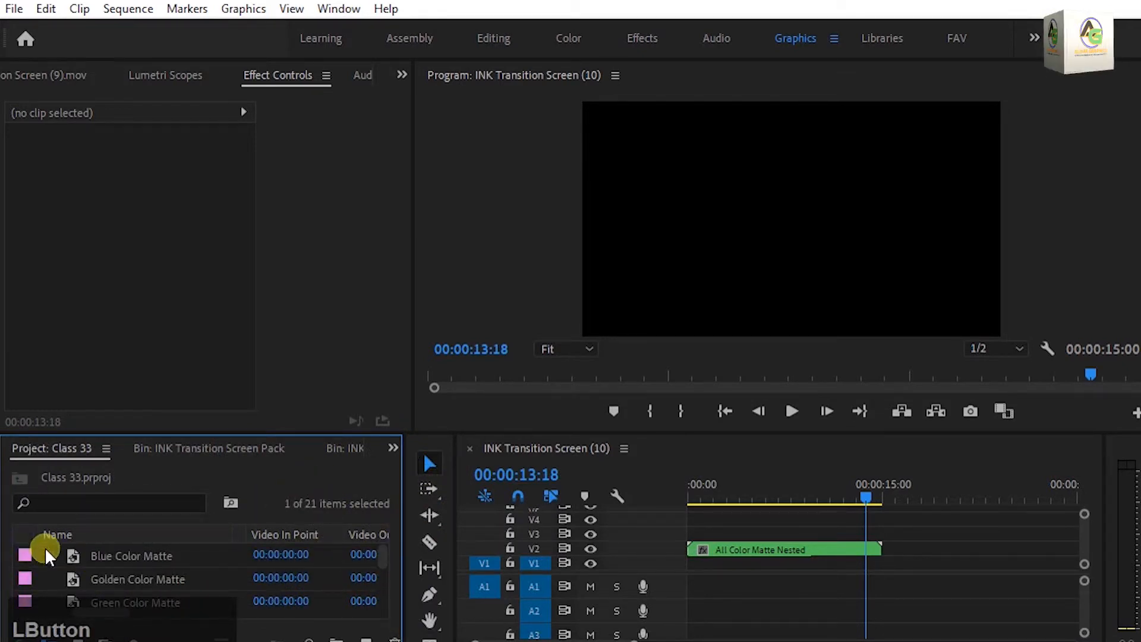
scroll(213, 554, down, 5)
scroll(113, 579, up, 1)
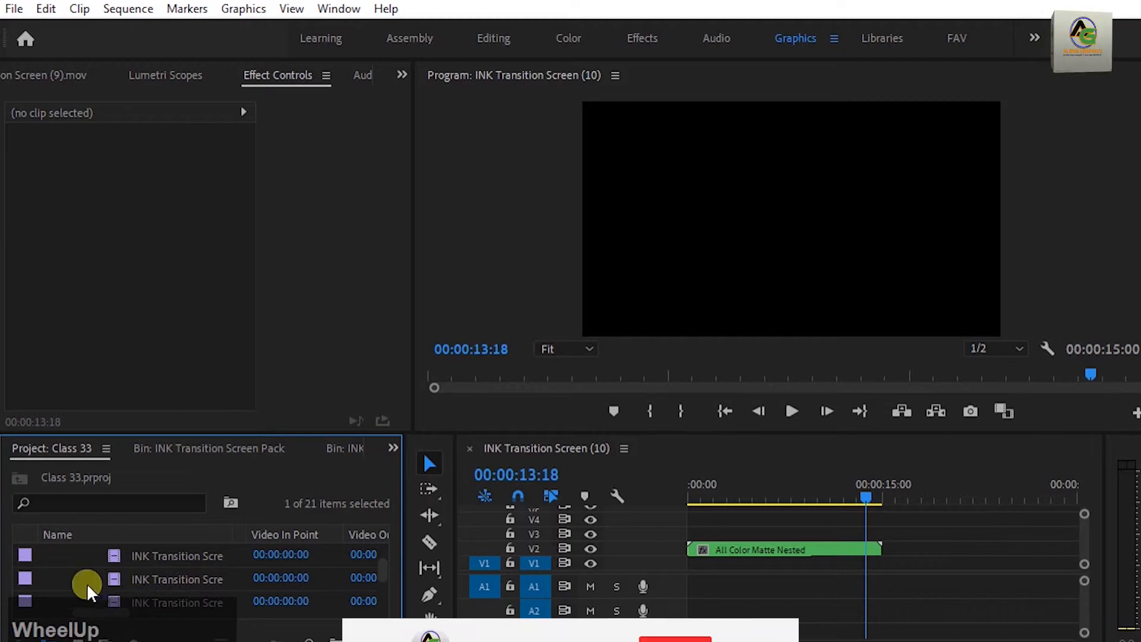
scroll(77, 568, up, 2)
click(73, 553)
scroll(142, 576, down, 3)
click(248, 605)
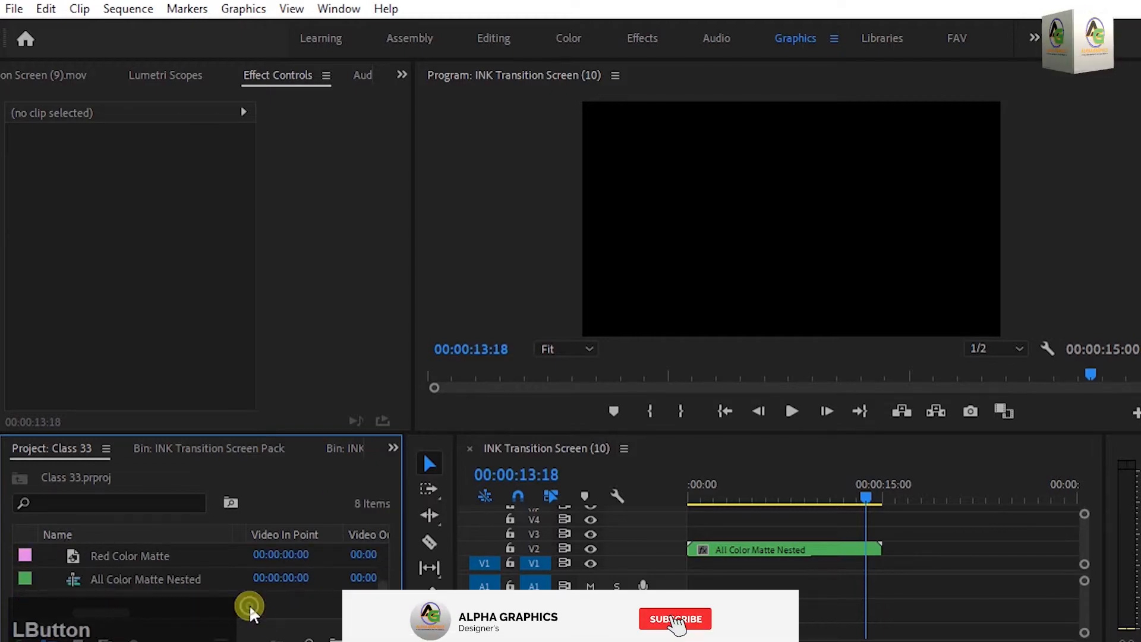
Import the videos 161212_086_Vietnam_1080p96fps and 170728_Berlin_D_023 from the Downloads Video folder into the project.
double_click(219, 594)
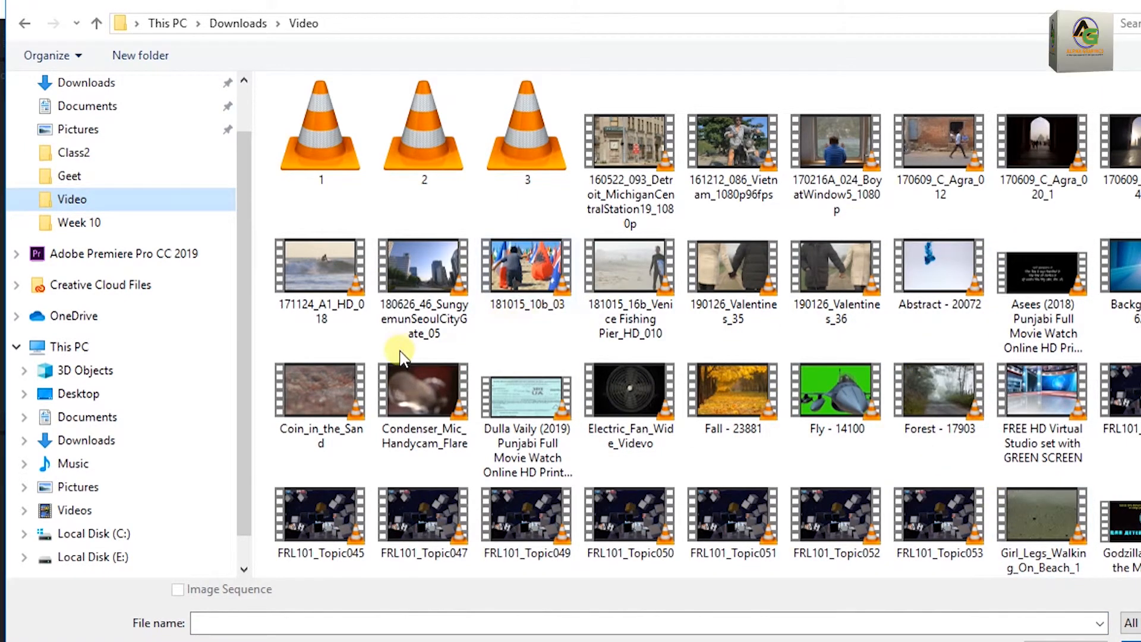
click(741, 147)
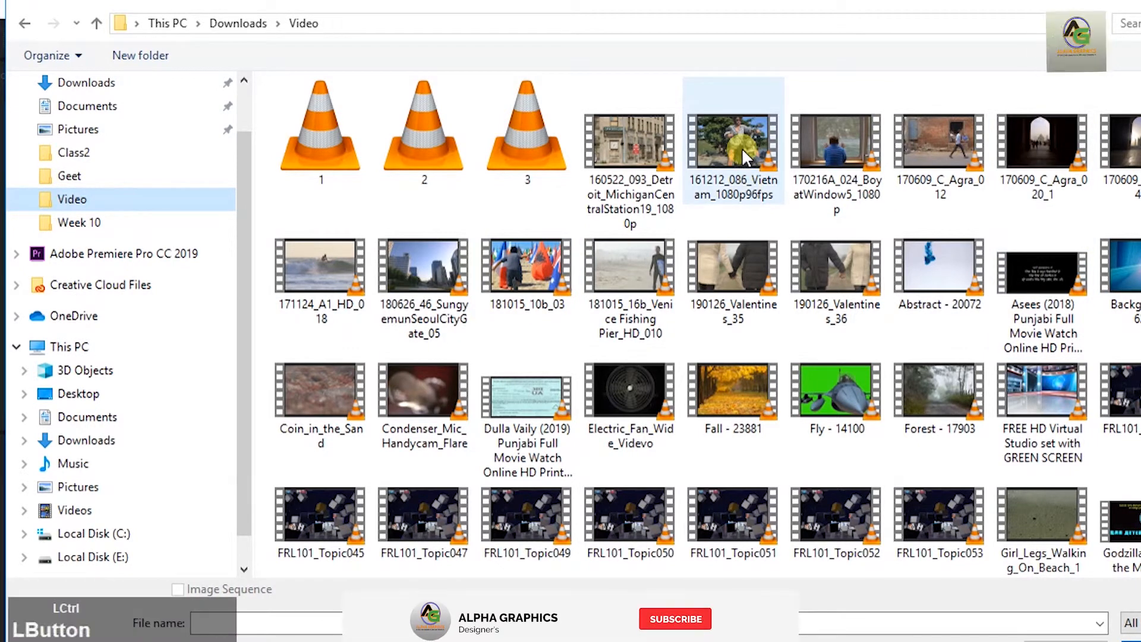
ctrl+click(1140, 146)
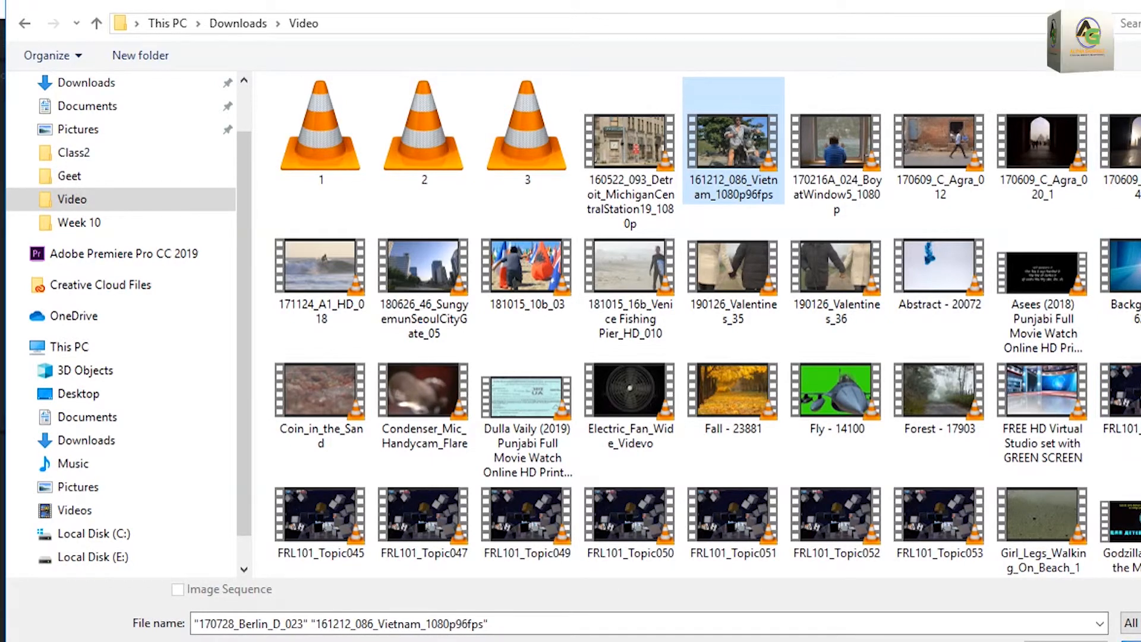
click(1138, 641)
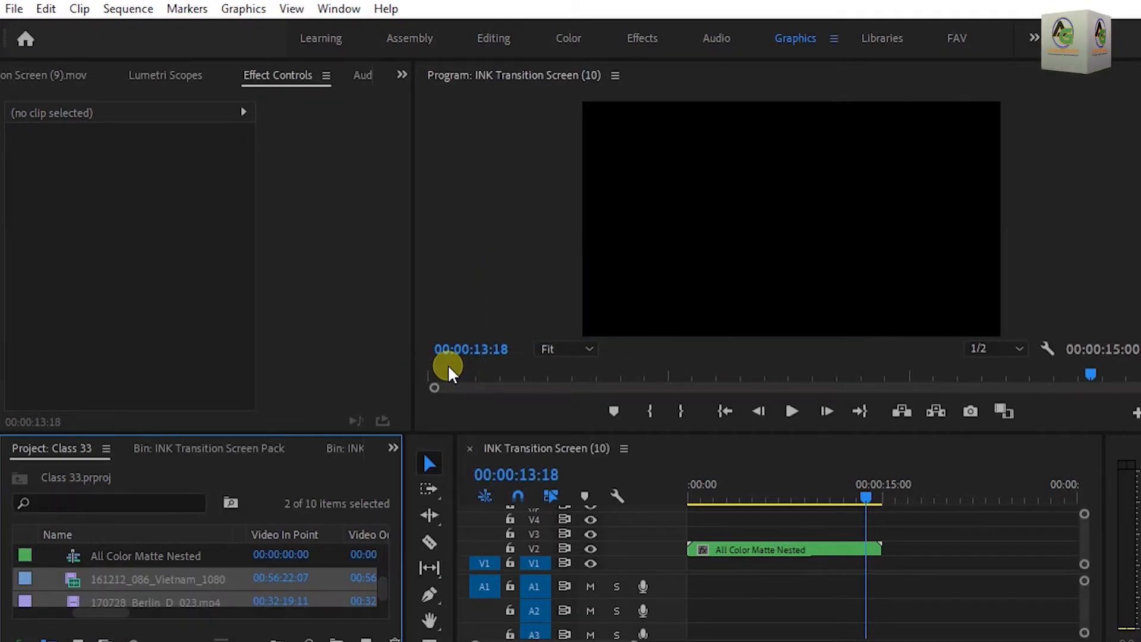
Place only the video of 161212_086_Vietnam_1080p96fps on V2, a short gap after the nested color matte clip.
double_click(76, 582)
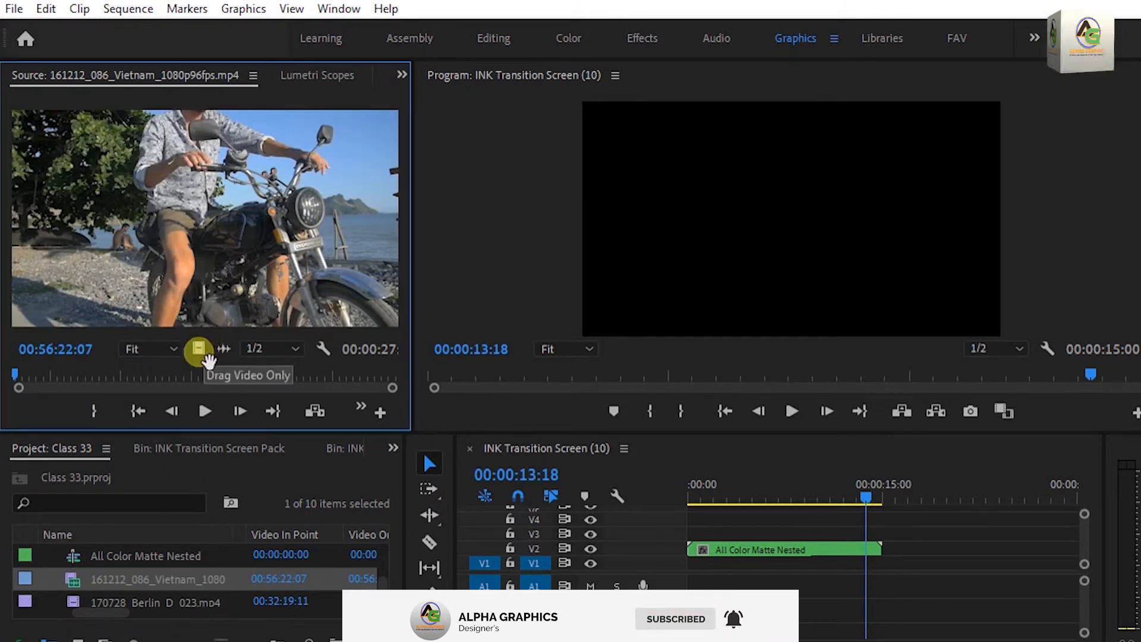
drag(208, 359, 209, 367)
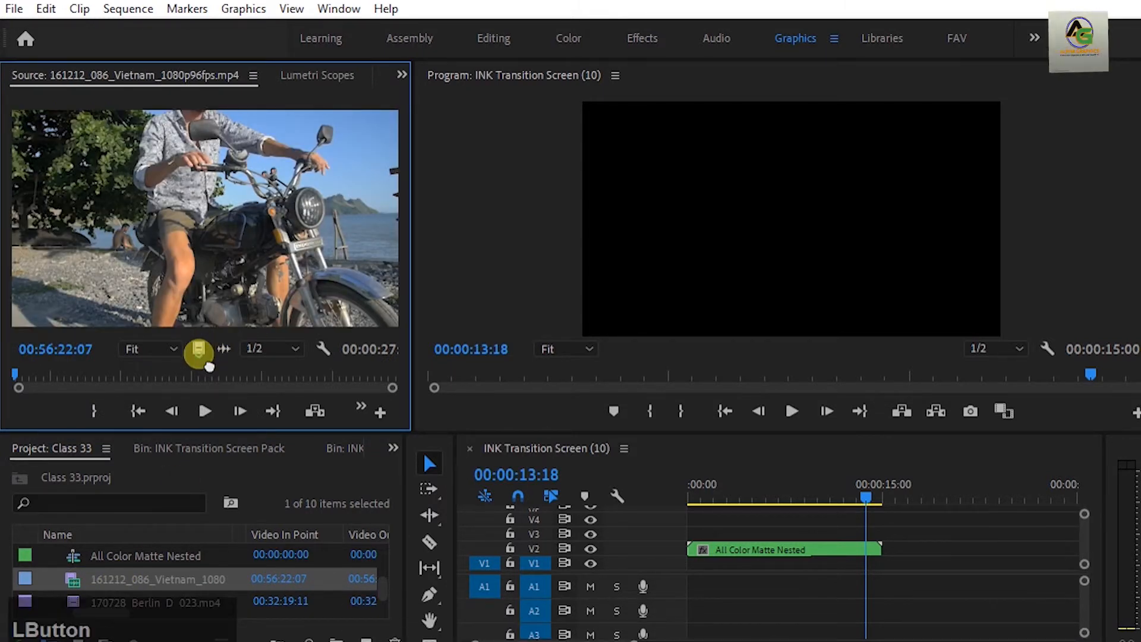
drag(368, 423, 925, 547)
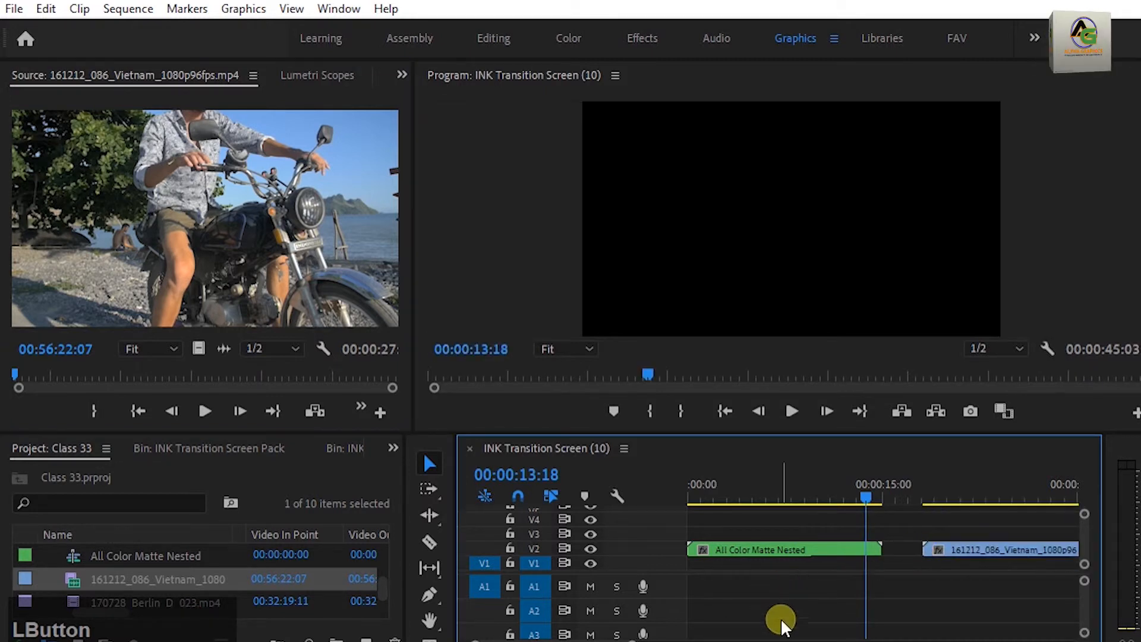
key(minus)
key(minus)
key(minus)
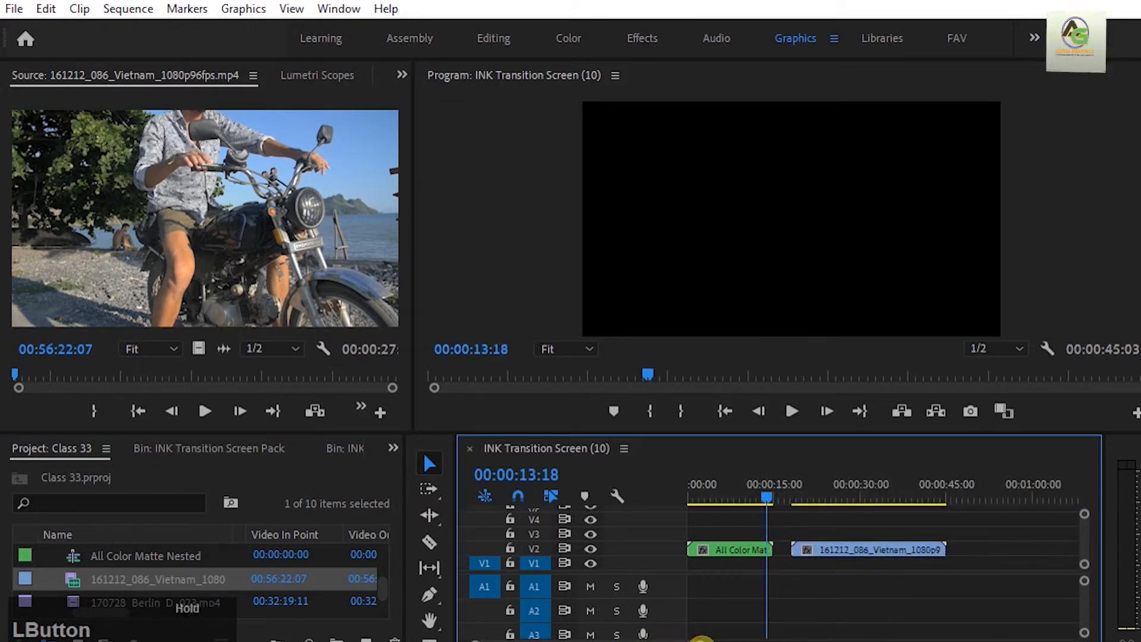
Place only the video of 170728_Berlin_D_023 on V3 over the end of the Vietnam clip, and trim the Vietnam clip to end with it.
double_click(76, 601)
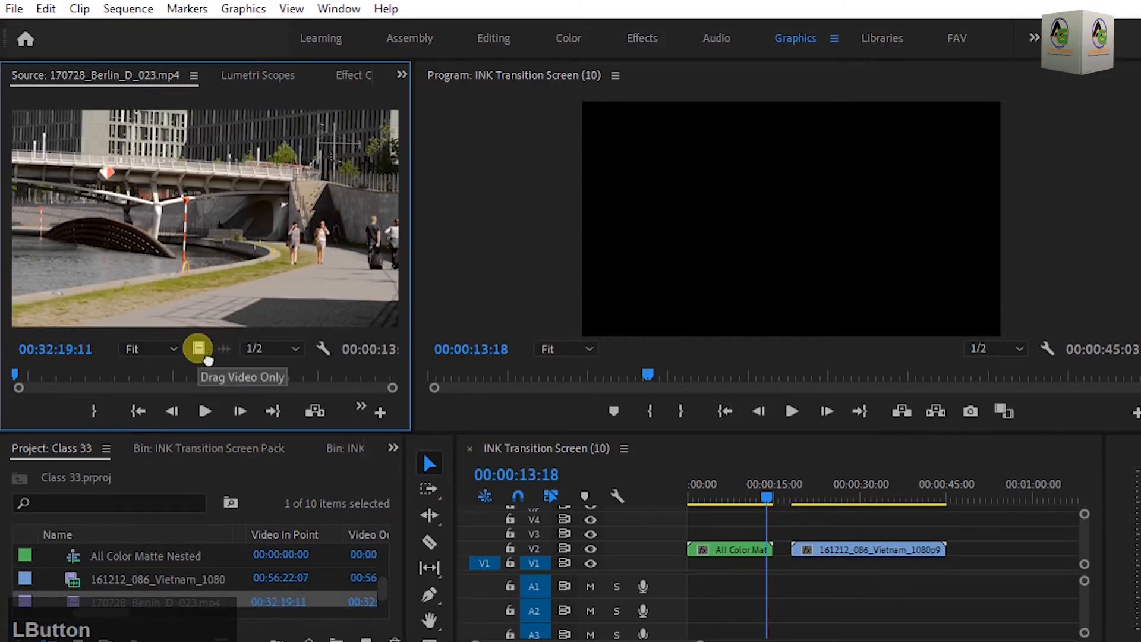
drag(208, 360, 933, 548)
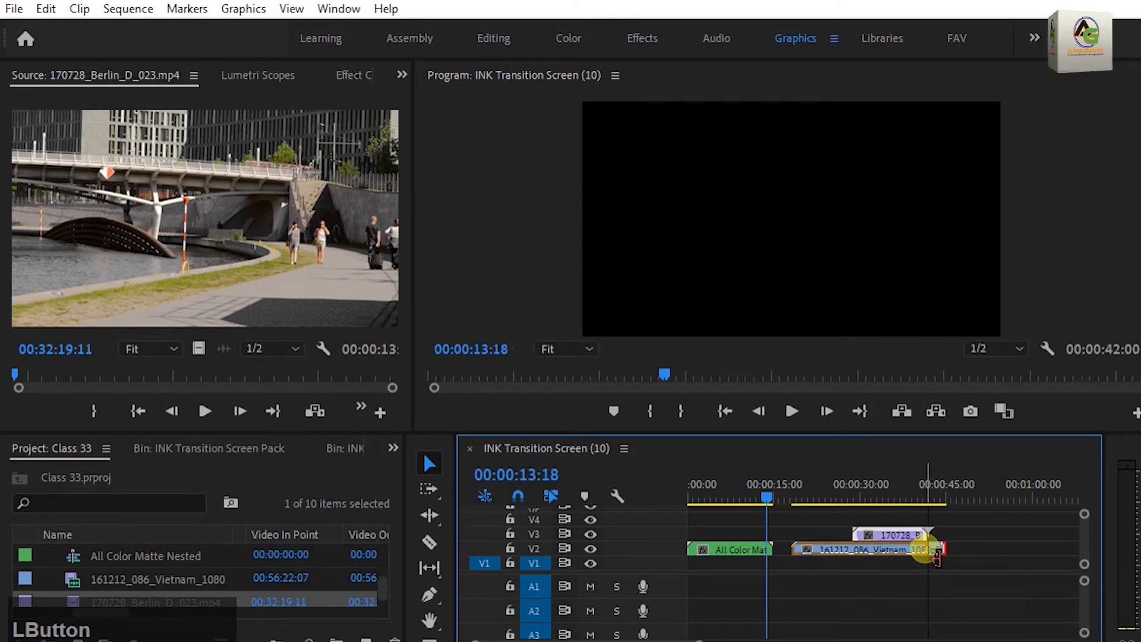
click(969, 538)
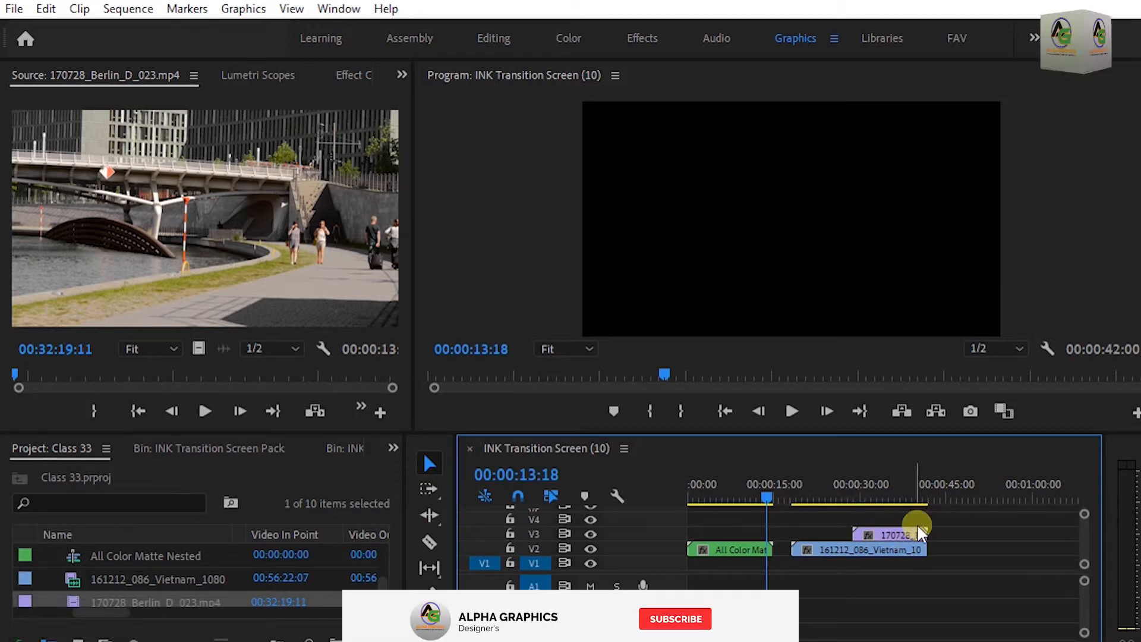
Play the sequence from the start of the Vietnam clip into the overlapping Berlin clip.
drag(753, 488, 797, 512)
key(space)
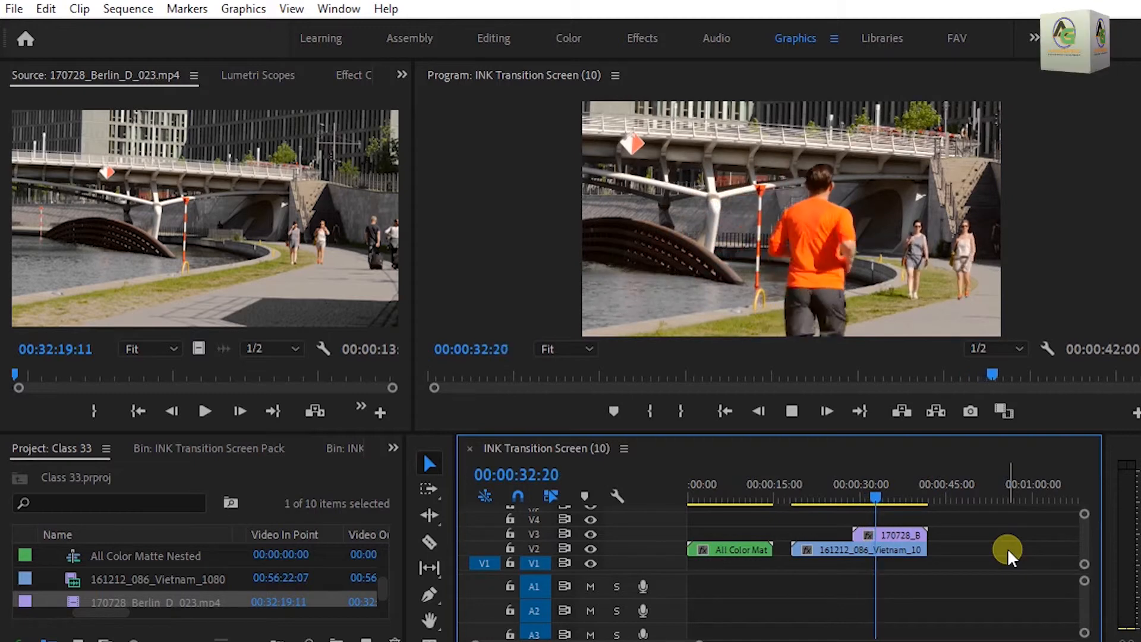
key(space)
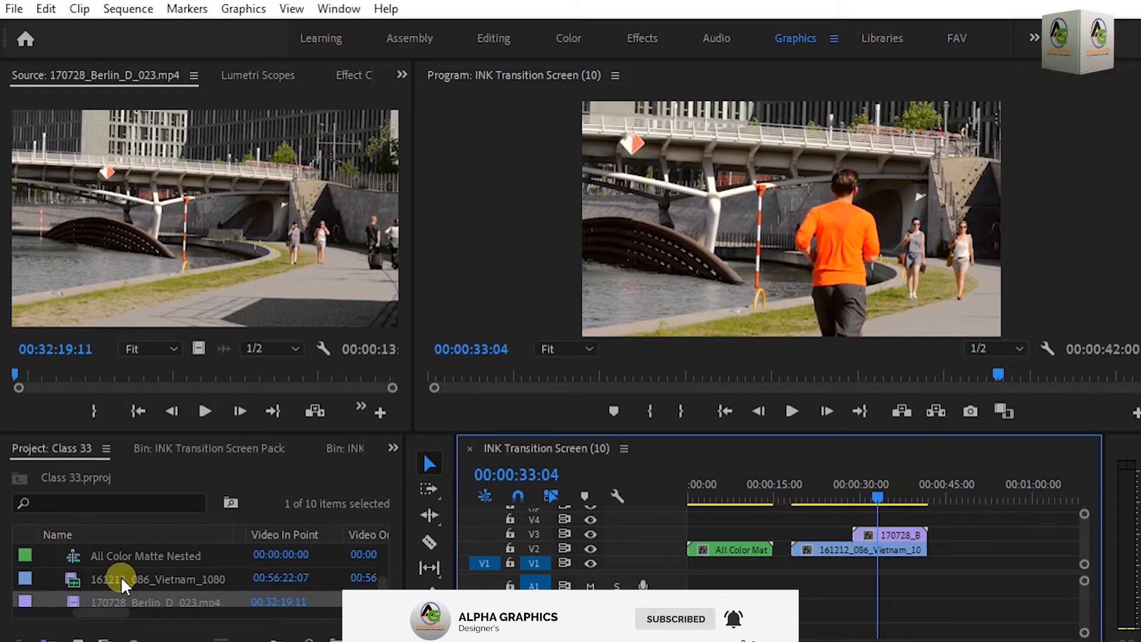
Place INK Transition Screen (1) from the ink transition bin on V4 above the Berlin clip, and trim the clips below to its end.
scroll(137, 579, down, 1)
scroll(148, 585, up, 4)
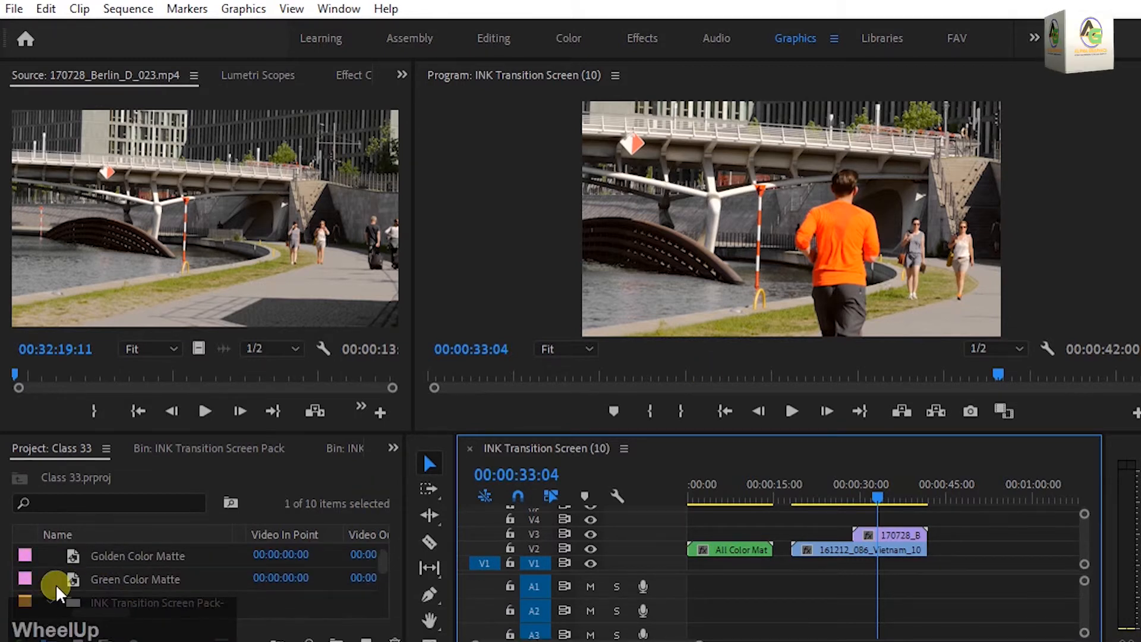
scroll(90, 584, down, 1)
click(71, 601)
scroll(197, 593, down, 2)
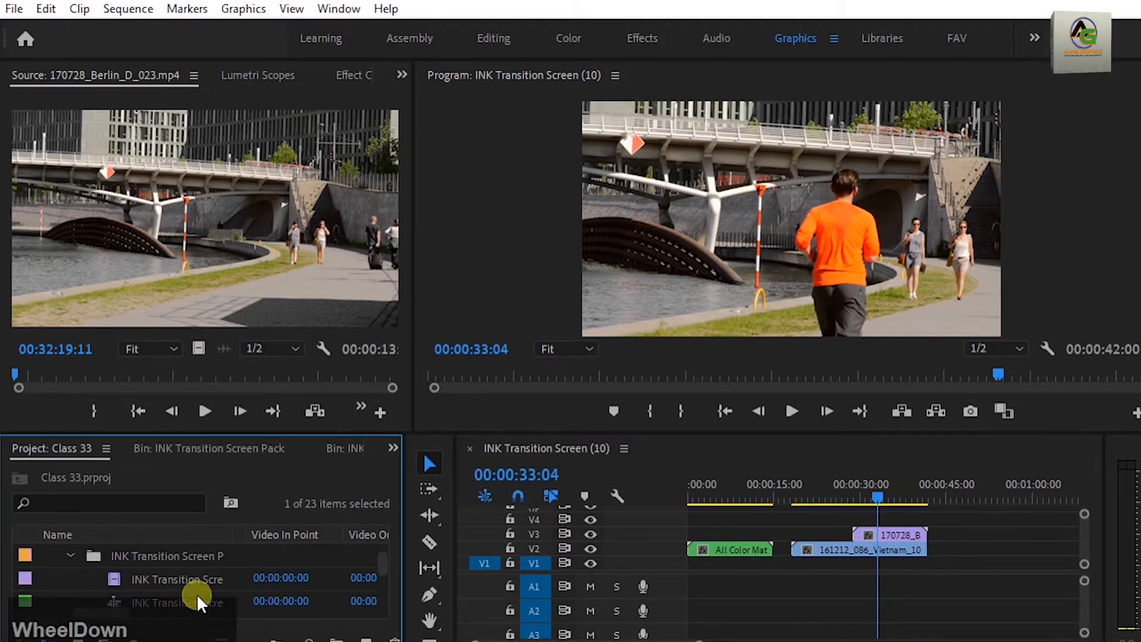
click(183, 595)
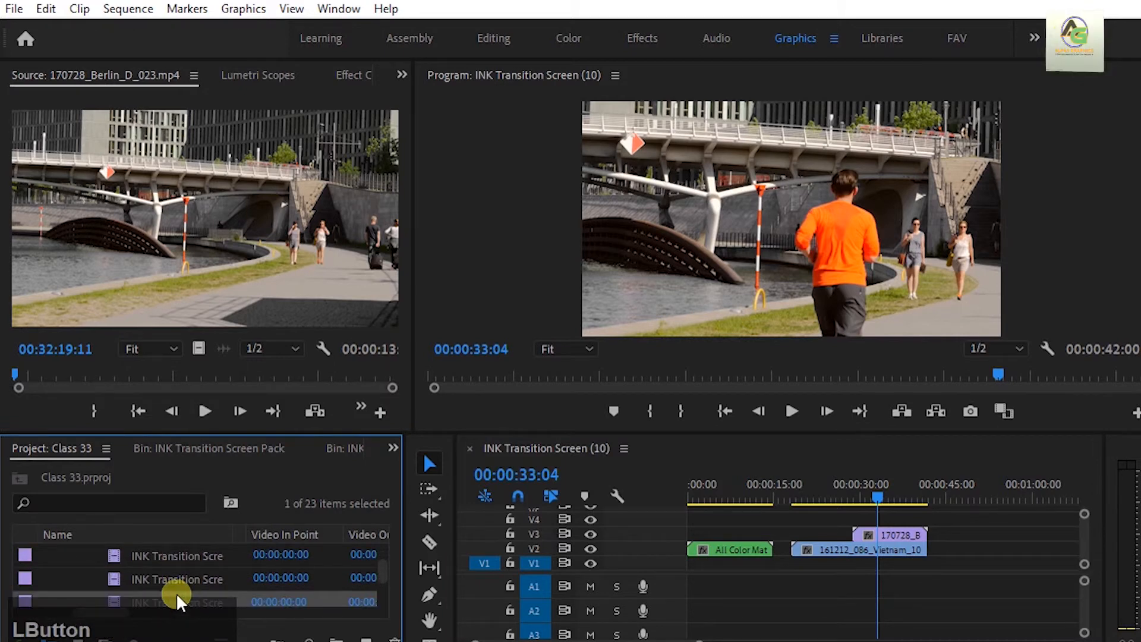
mouse_move(175, 593)
mouse_down()
mouse_move(224, 603)
mouse_move(1078, 577)
mouse_move(928, 523)
mouse_move(878, 523)
mouse_up()
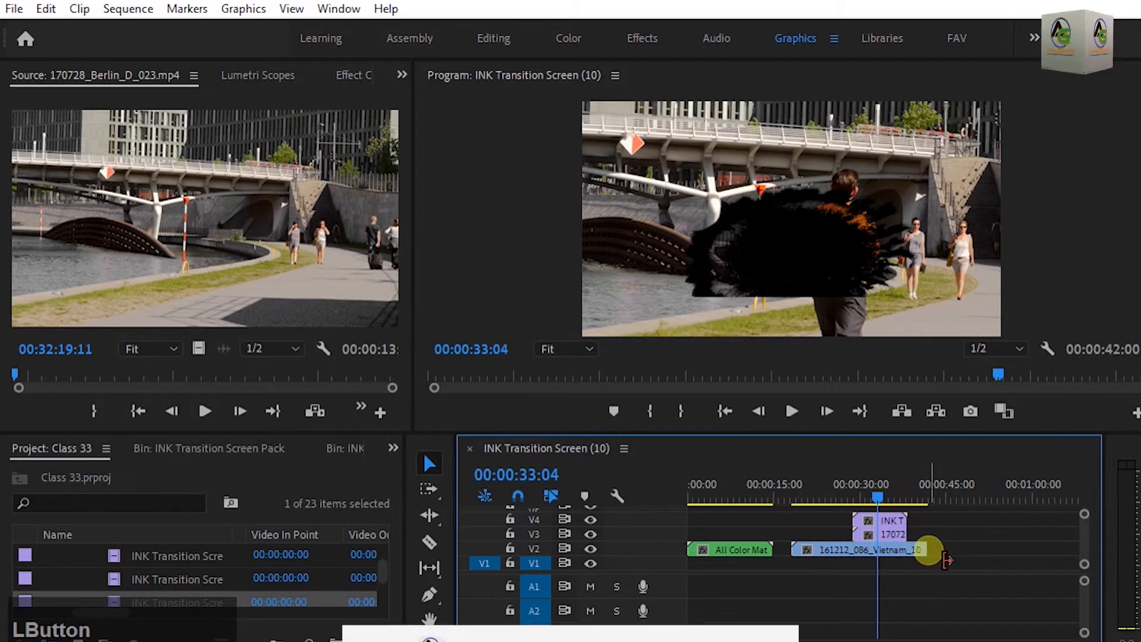
drag(925, 552, 909, 554)
Fit the V4 ink transition clip to the frame size and set its scale to 127.
right_click(890, 518)
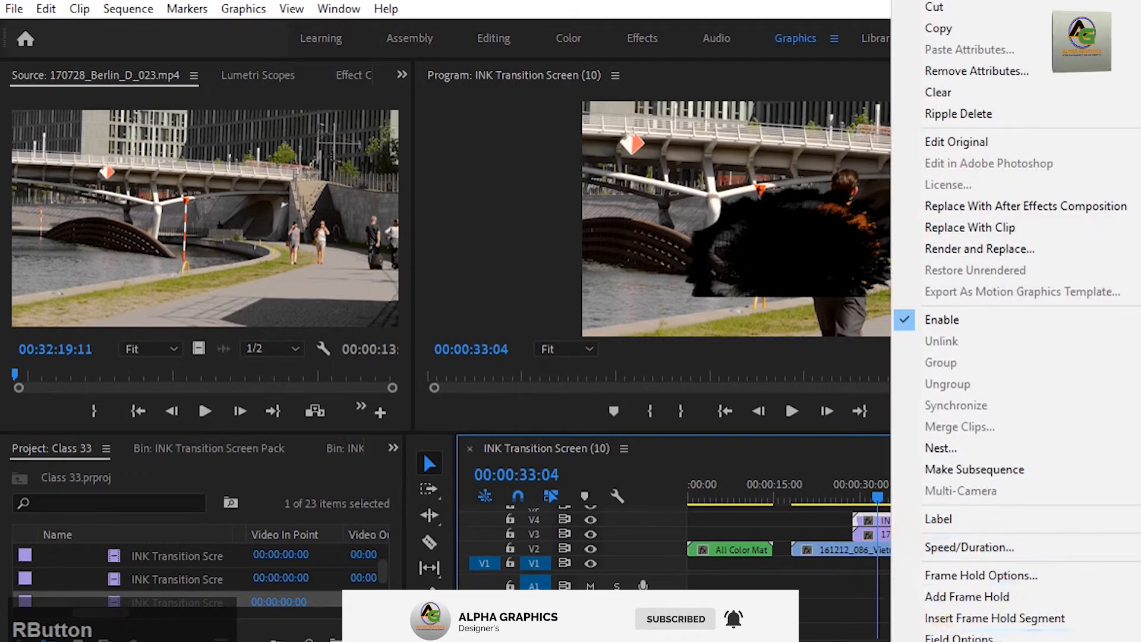
click(963, 641)
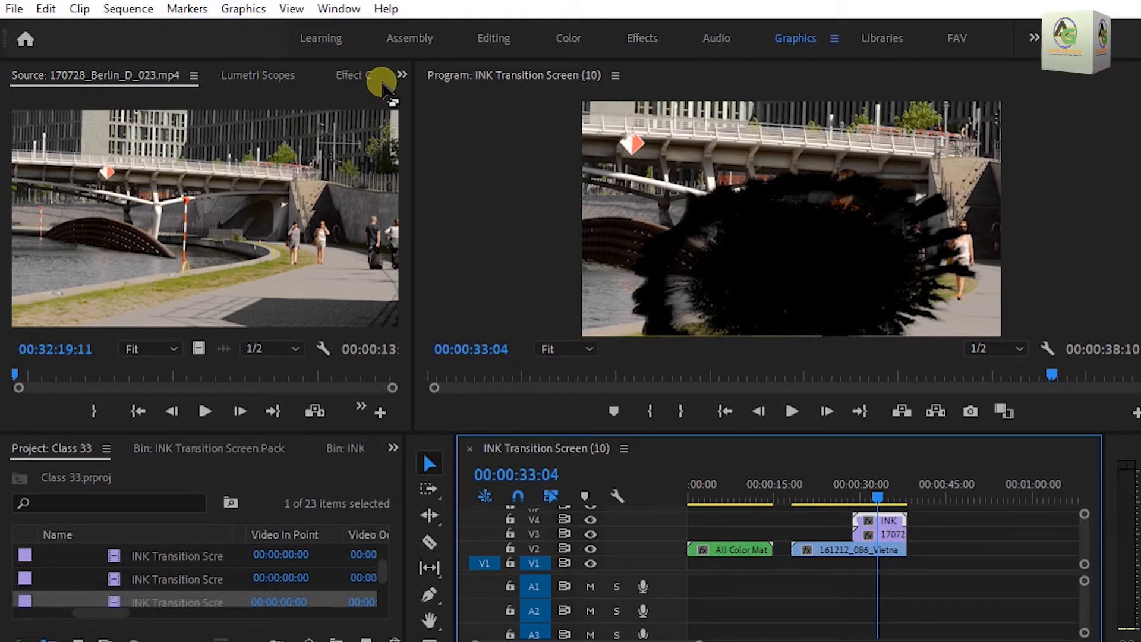
click(401, 73)
click(451, 141)
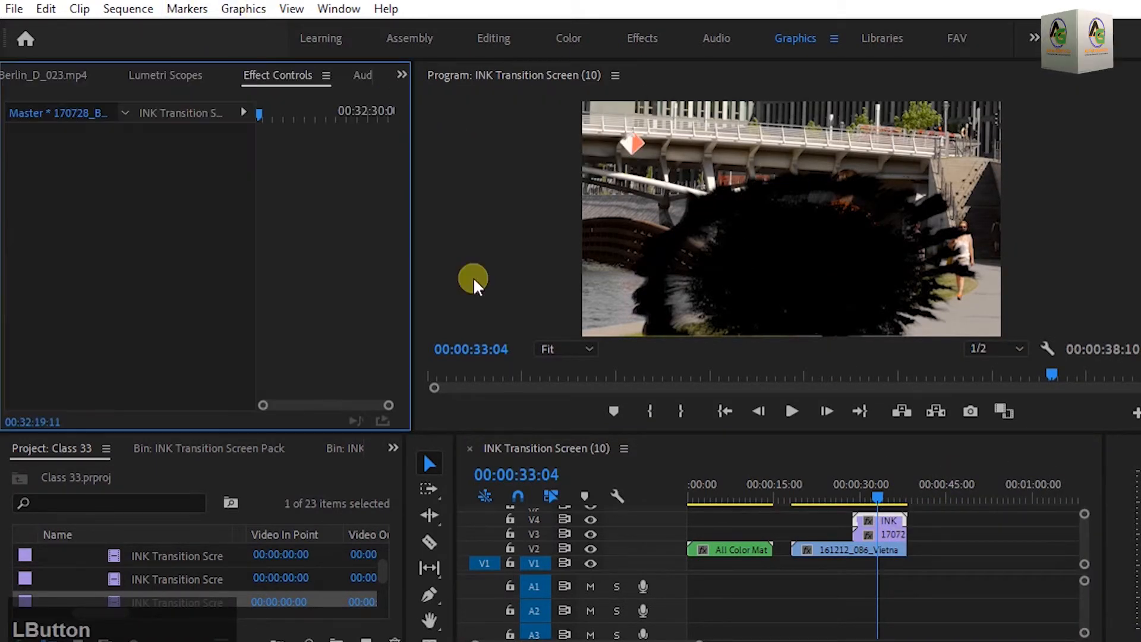
click(168, 112)
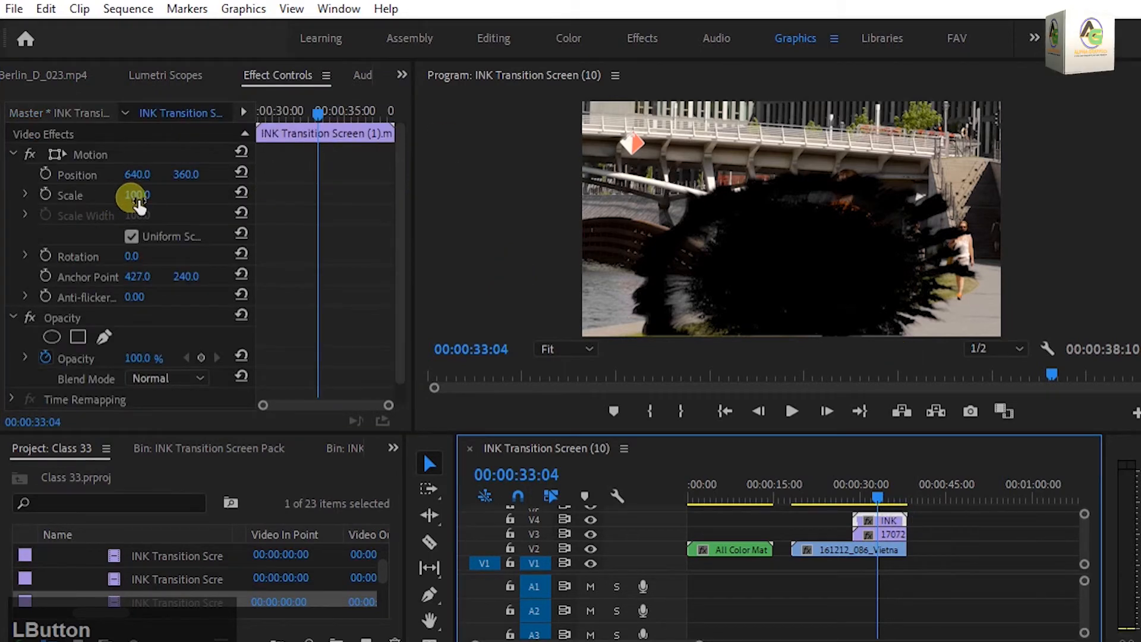
drag(137, 202, 166, 197)
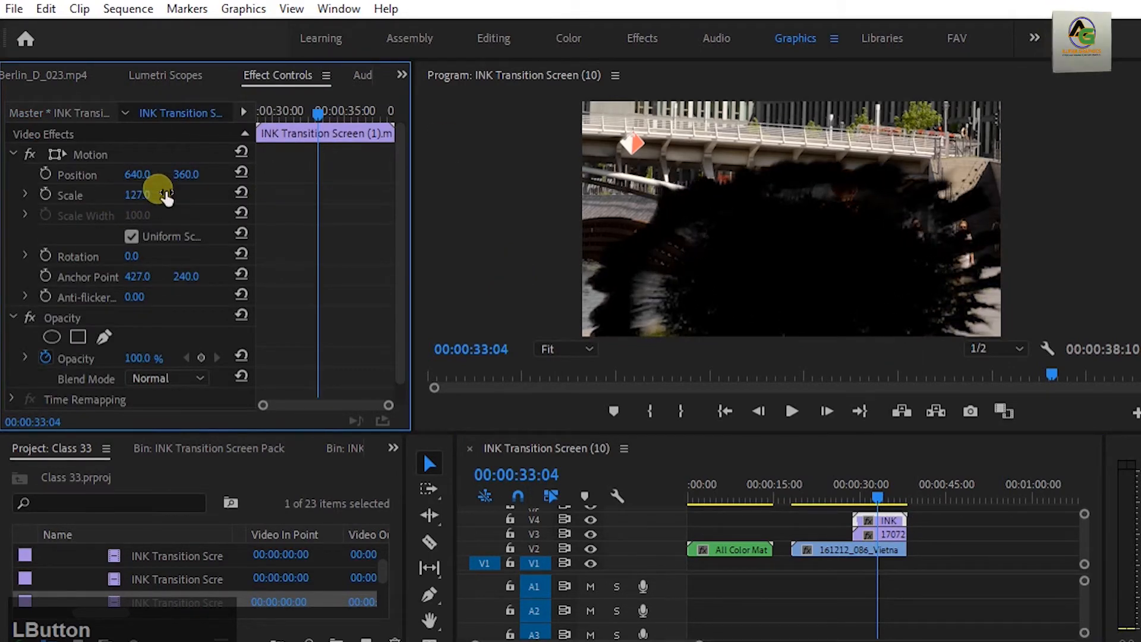
Play the sequence from near the start of the Vietnam clip into the ink overlay on the Berlin clip.
click(840, 501)
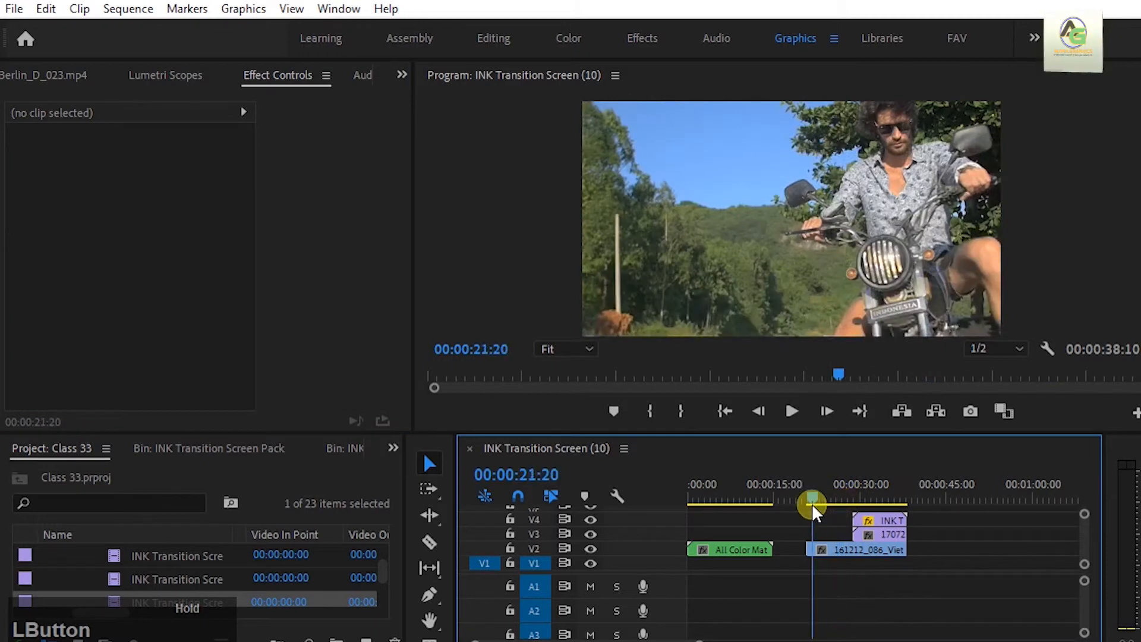
key(space)
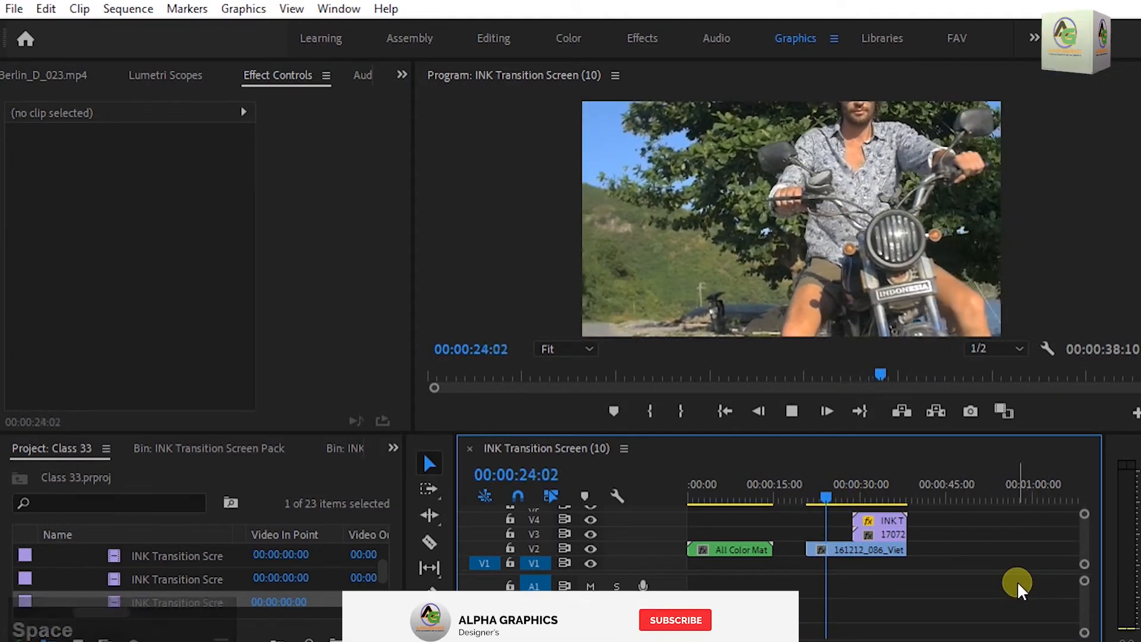
key(space)
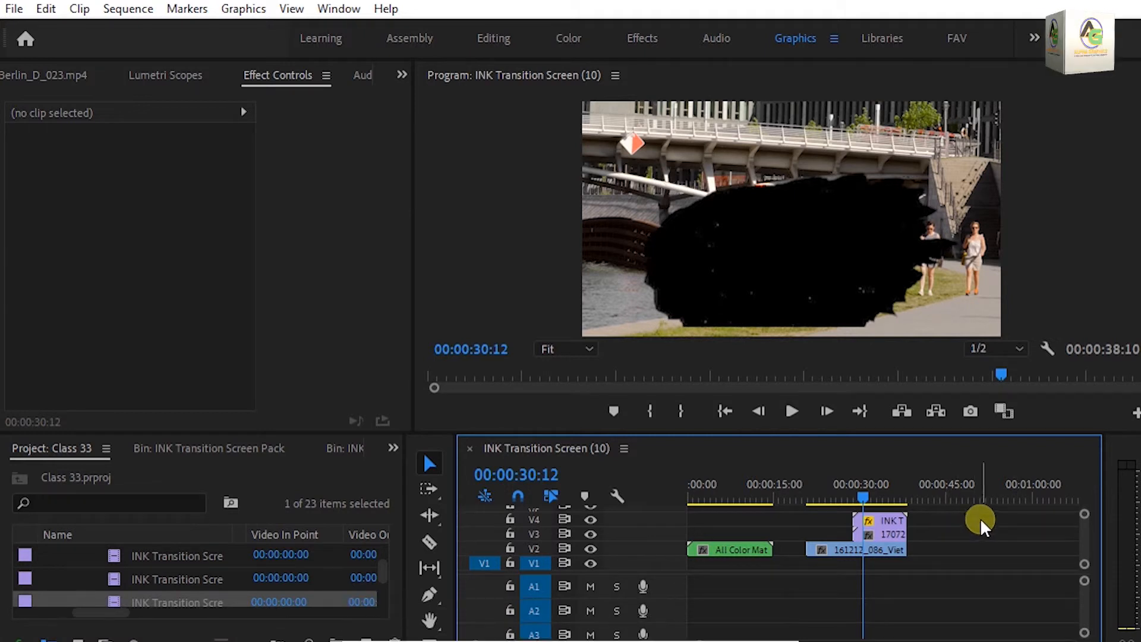
click(926, 572)
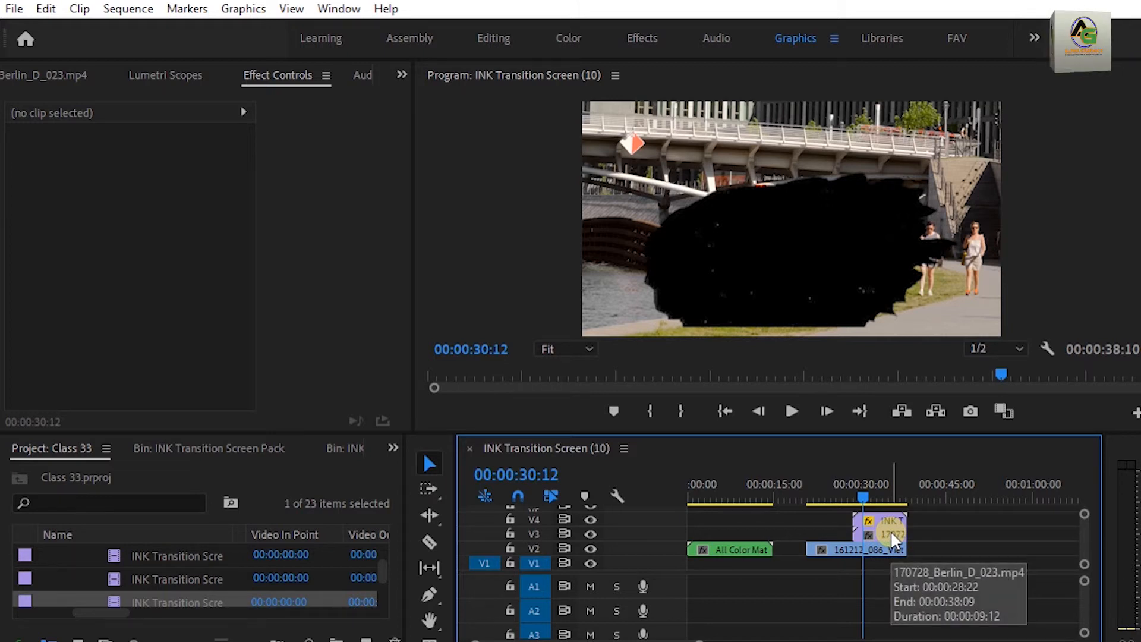
Apply the Track Matte Key effect to the Berlin clip on V3 and set its matte to Video 4.
click(395, 447)
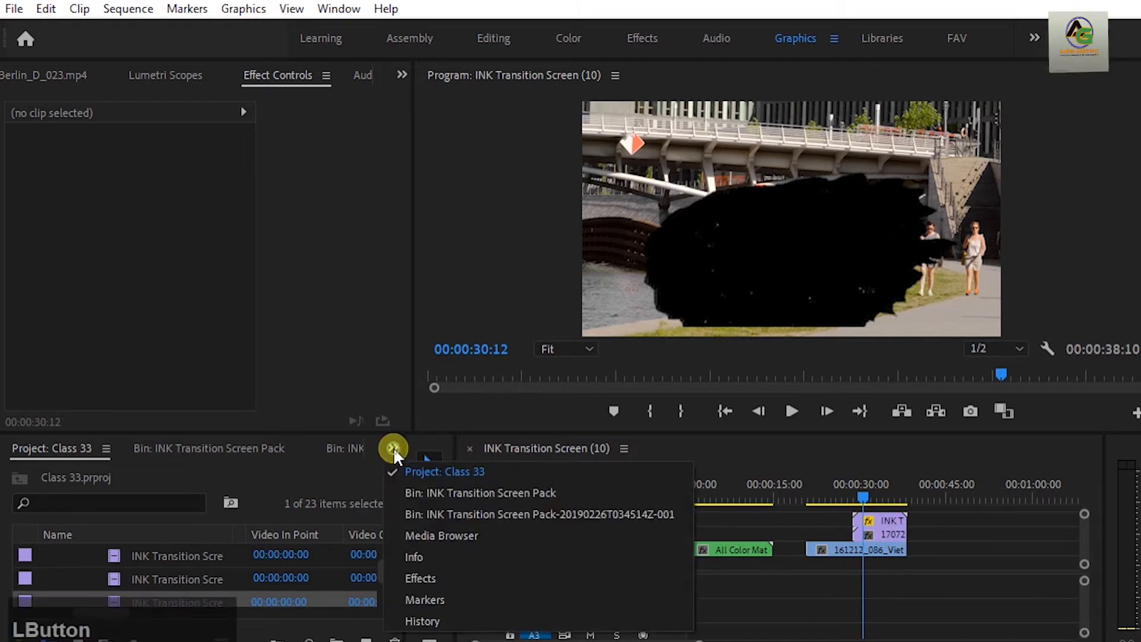
click(436, 574)
drag(65, 630, 116, 634)
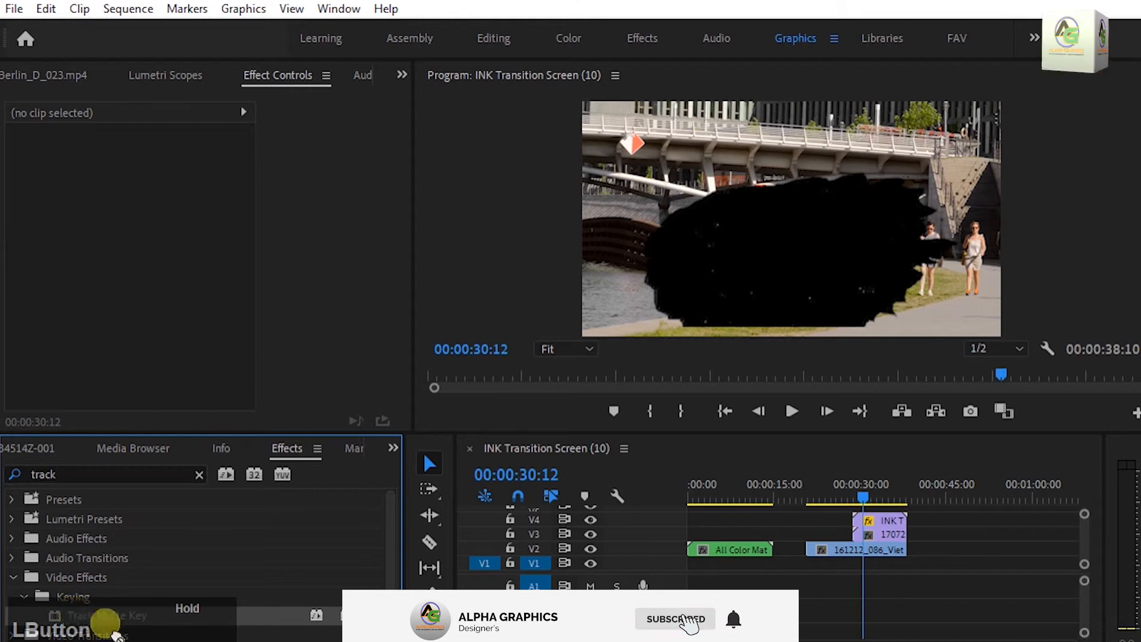
drag(499, 594, 883, 537)
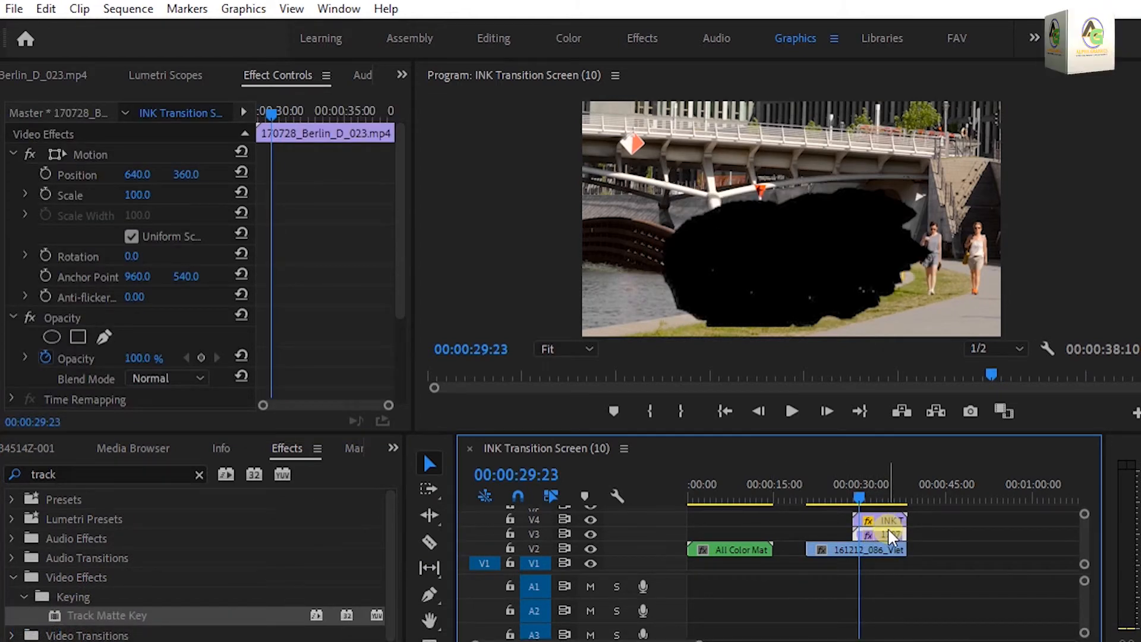
scroll(353, 254, down, 4)
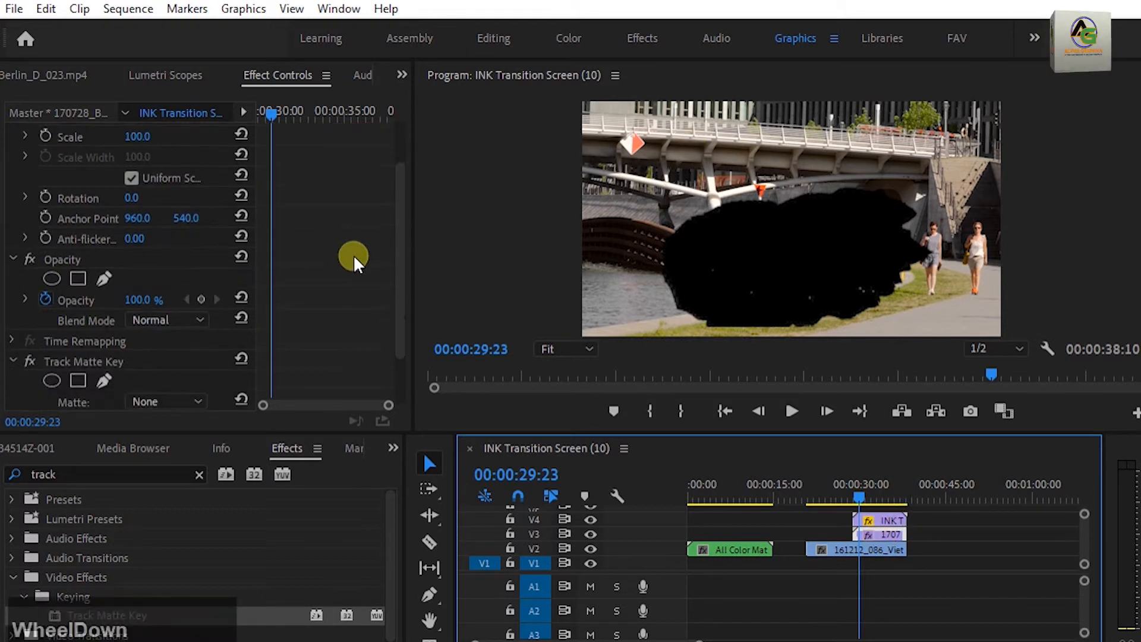
click(196, 338)
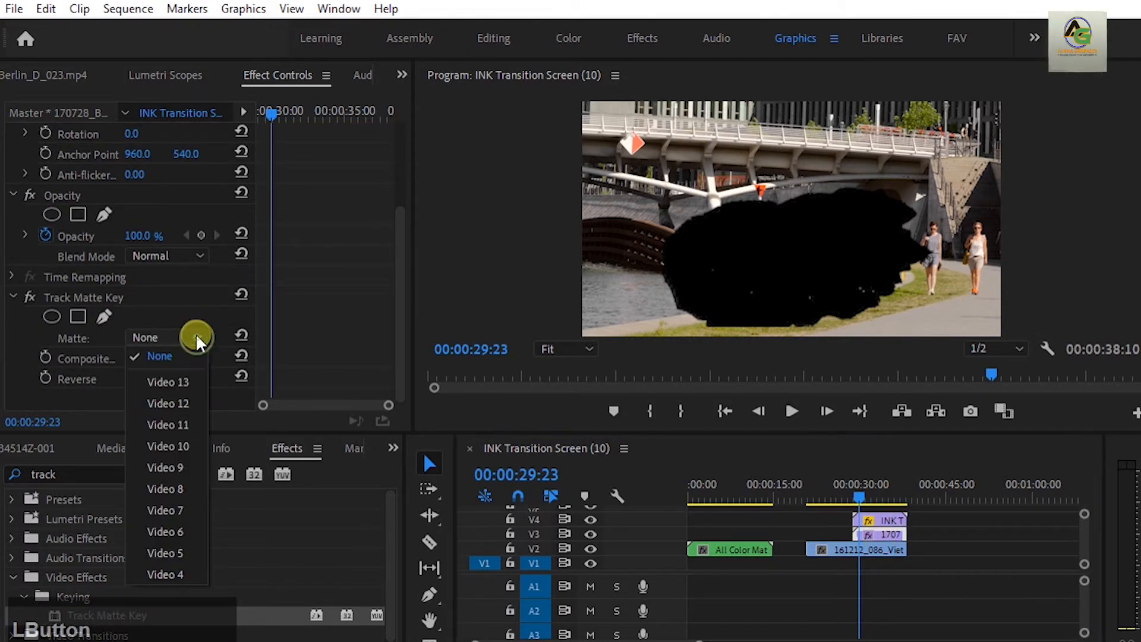
click(189, 574)
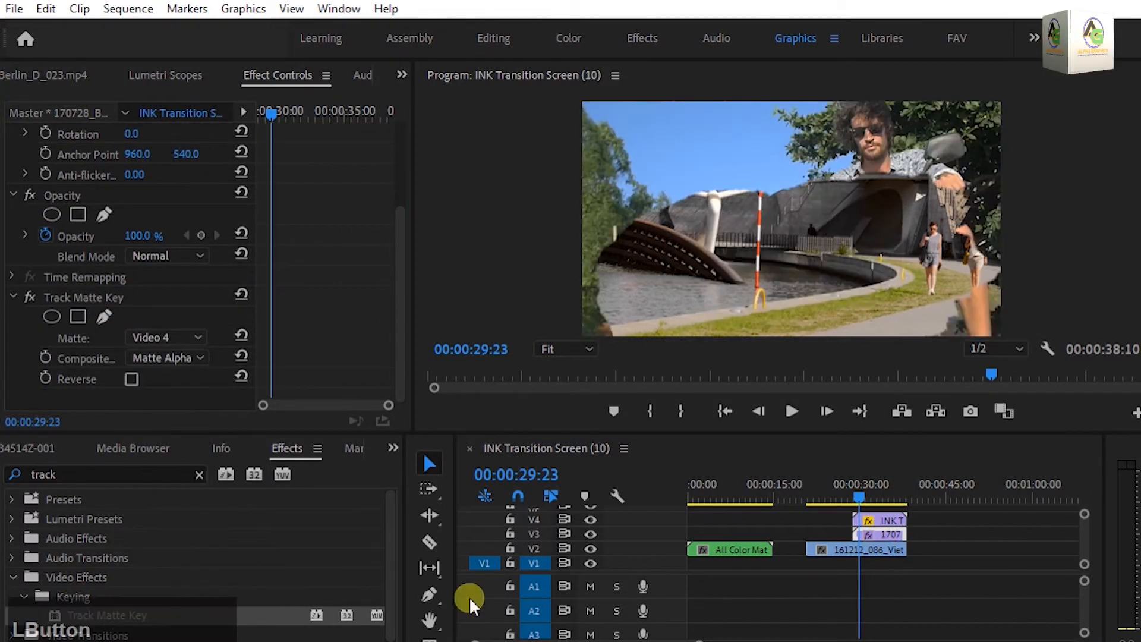
click(895, 568)
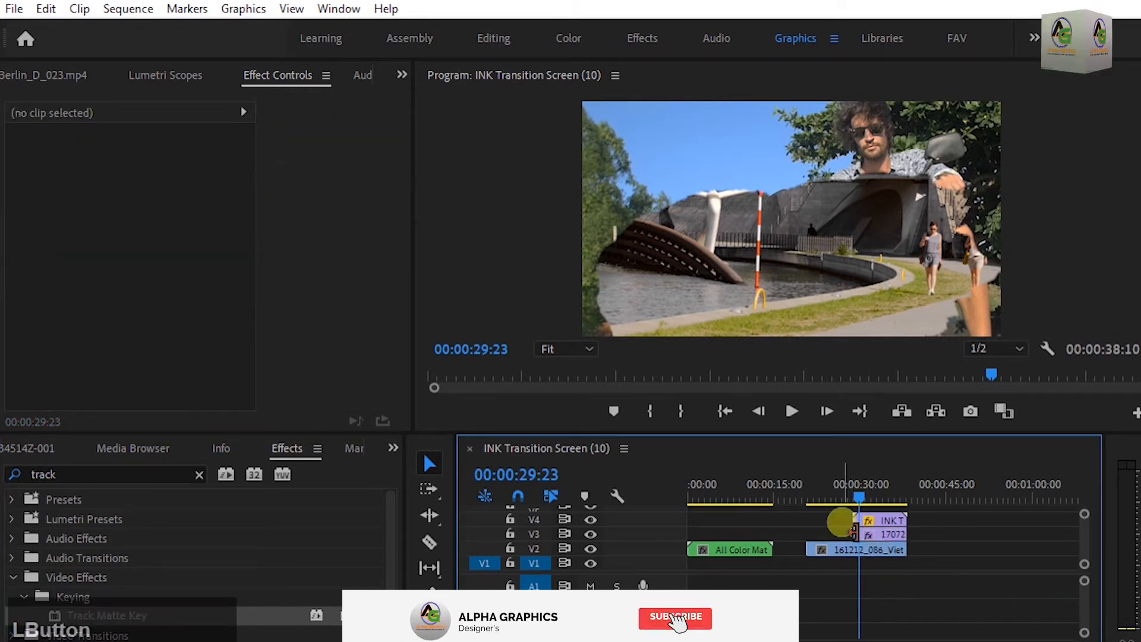
Preview the ink transition between the two videos in an enlarged Program monitor, playing from 00:00:21:20, and restore the normal layout.
click(634, 237)
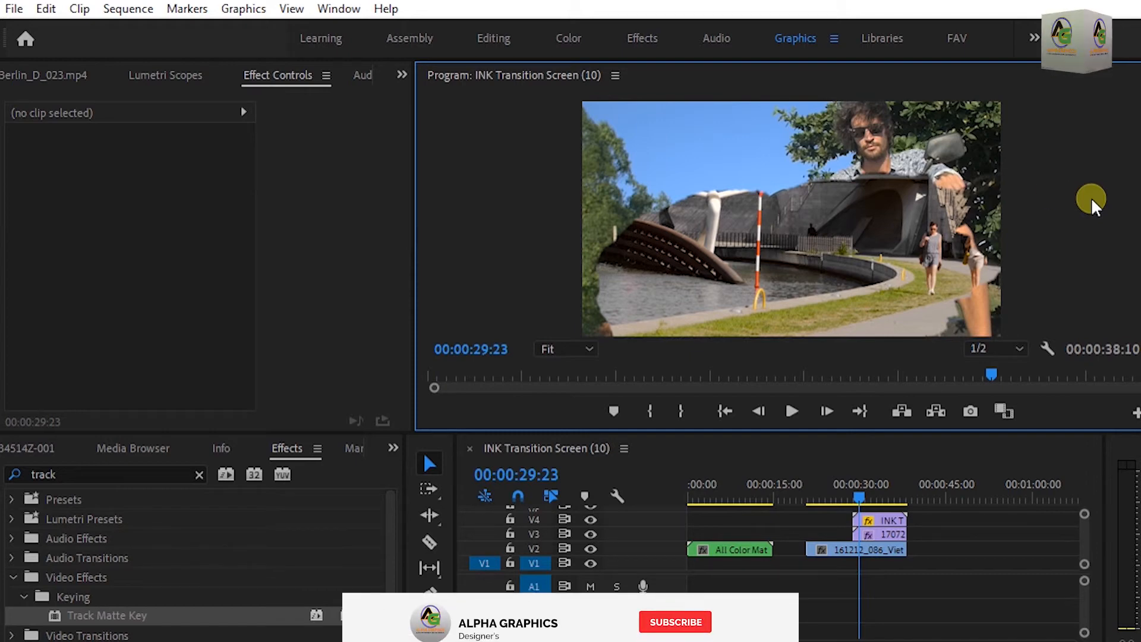
drag(862, 501, 815, 508)
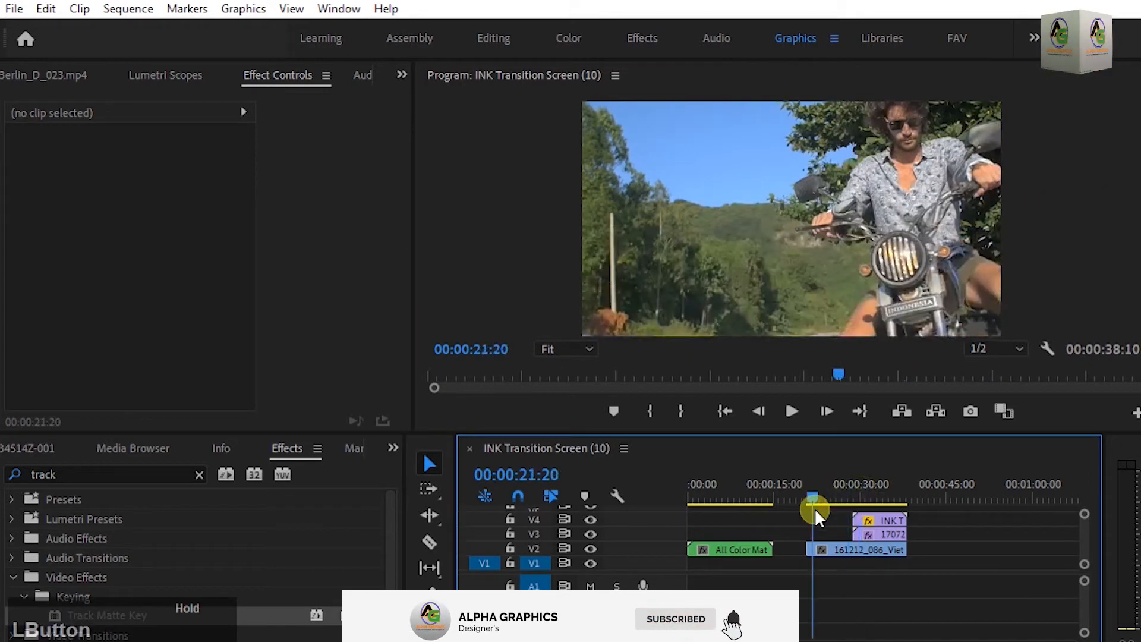
click(551, 234)
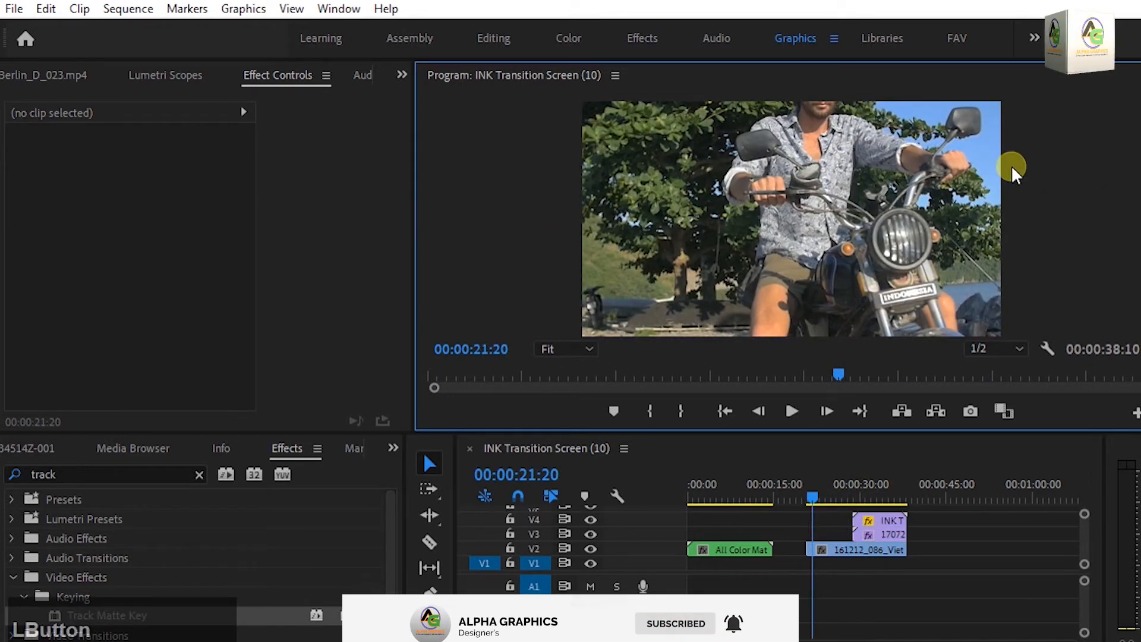
key(grave)
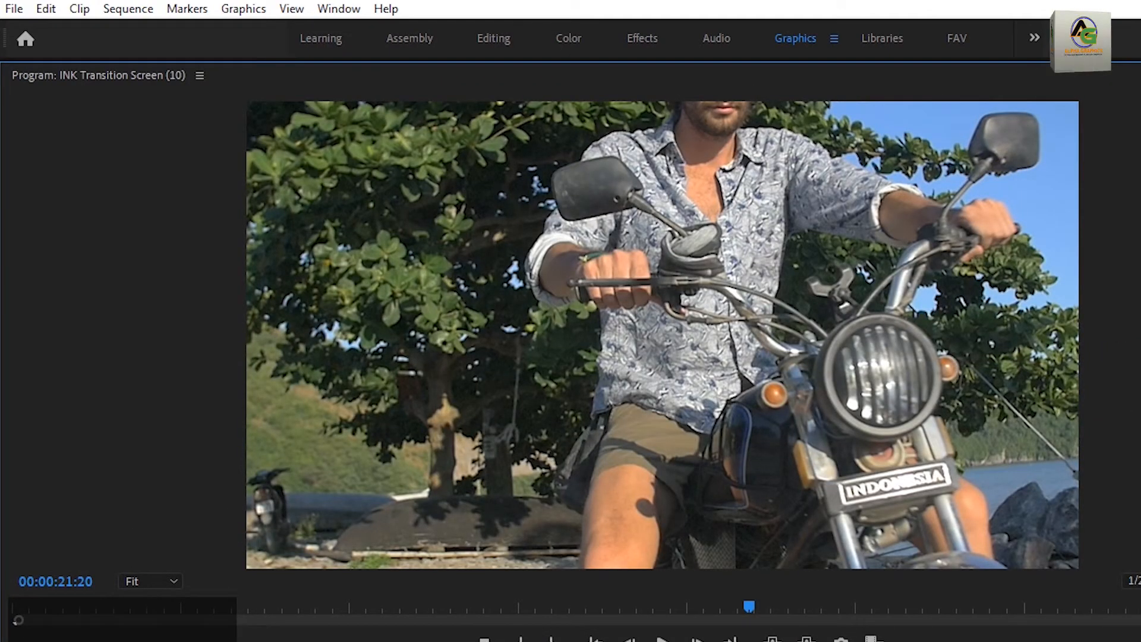
key(space)
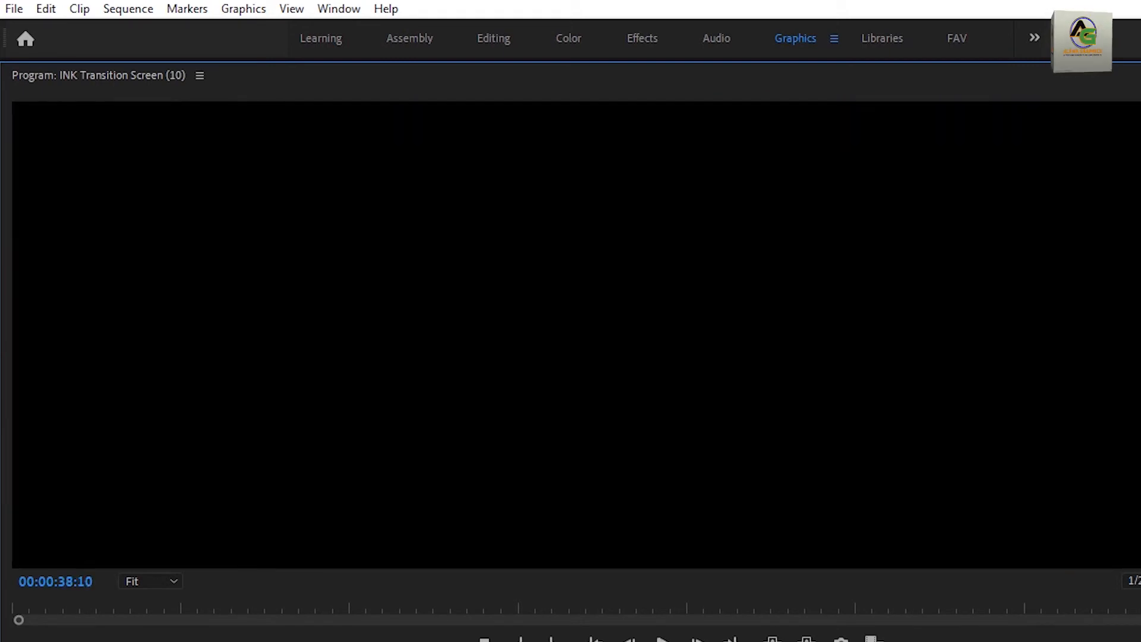
key(space)
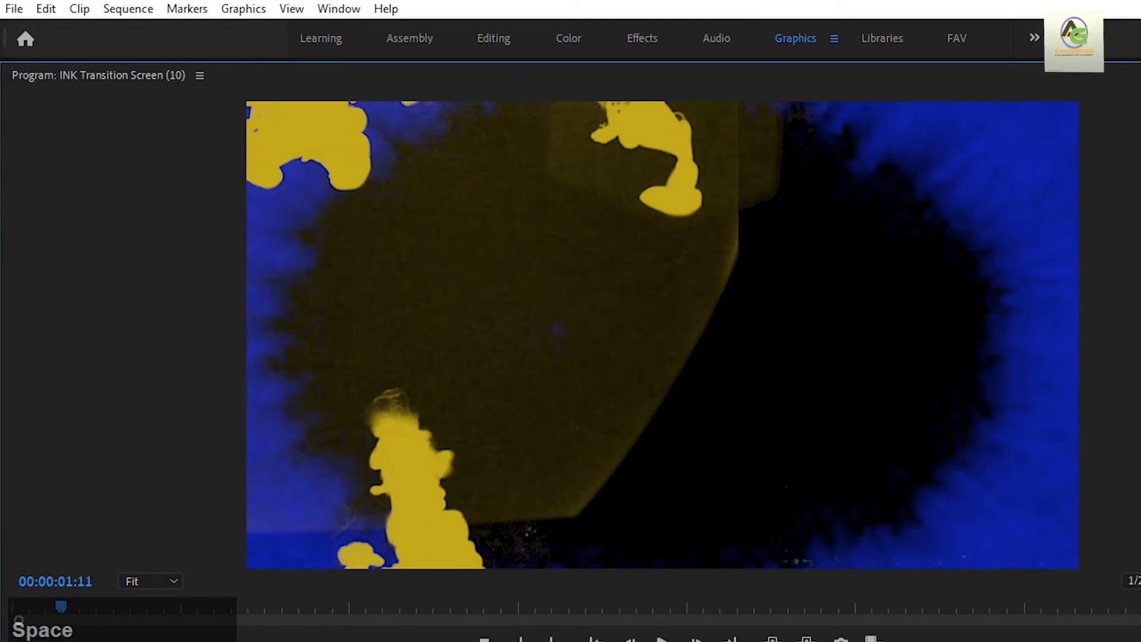
key(grave)
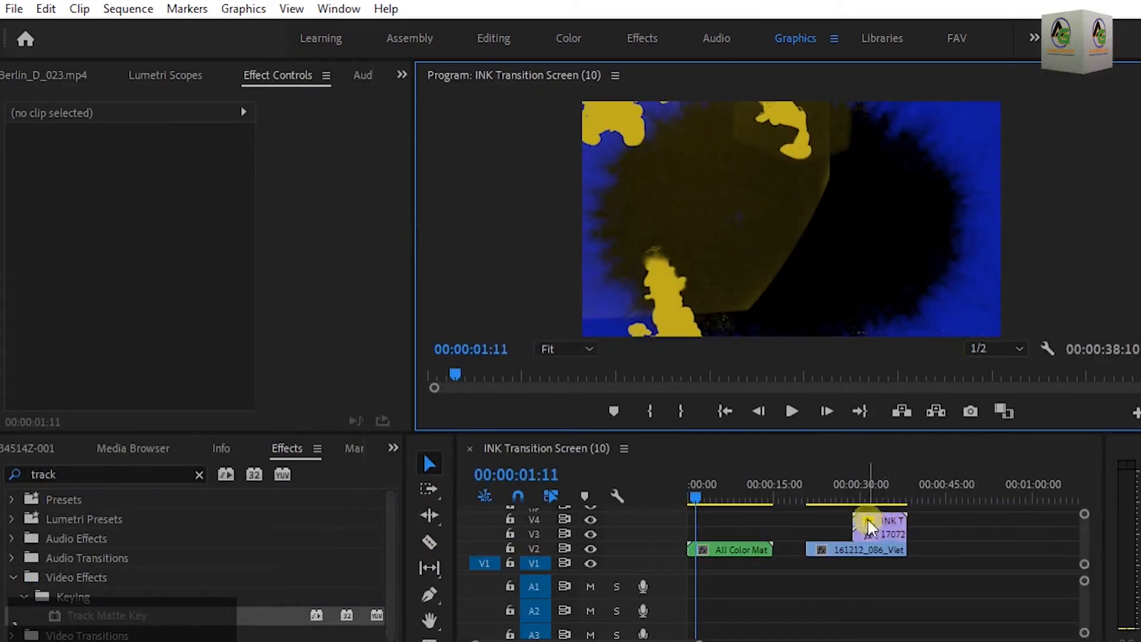
Select the Berlin clip on V3 and play the sequence from about 00:00:30:20, within the ink transition.
click(868, 519)
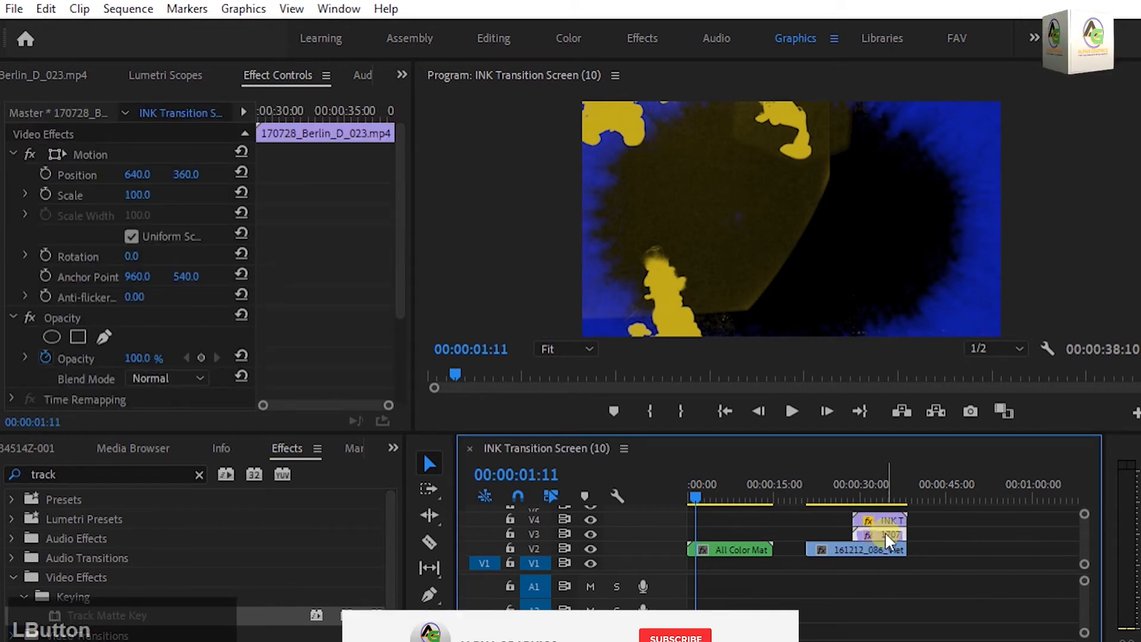
drag(712, 486, 868, 517)
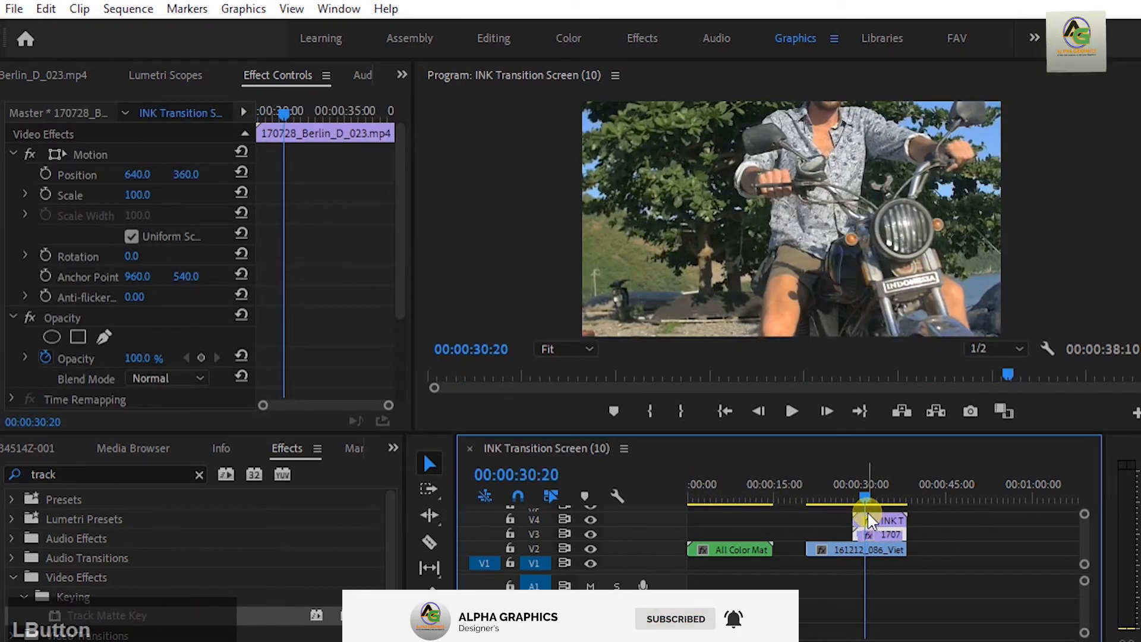
key(space)
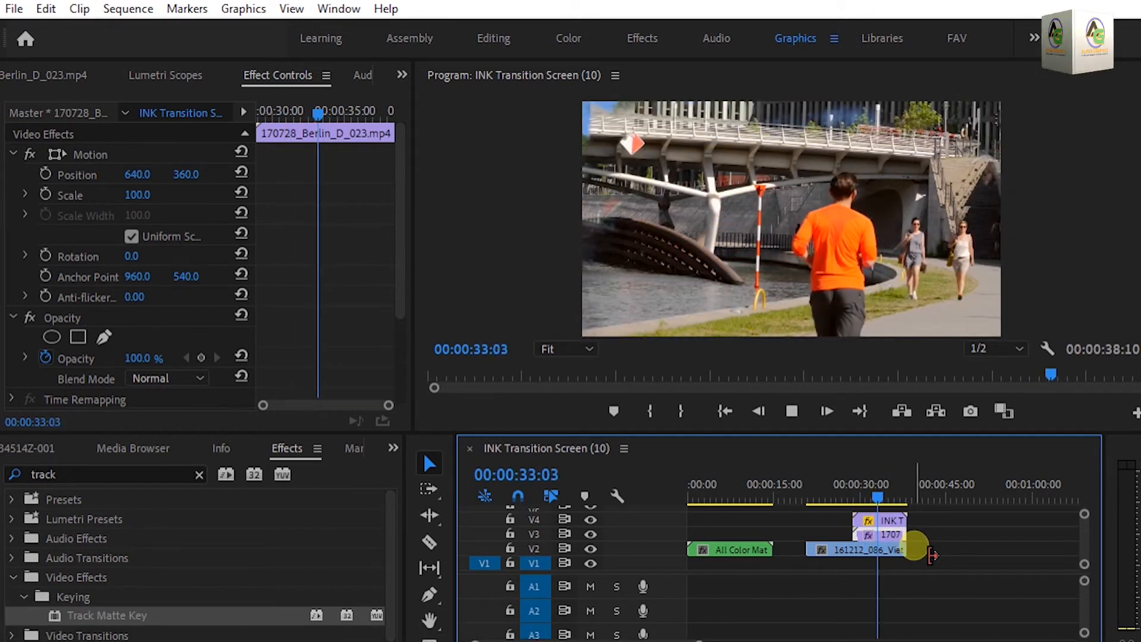
Stop playback, set the scale of the ink clip on V4 to 104, and play on to 00:00:35:16 to check the edges.
key(space)
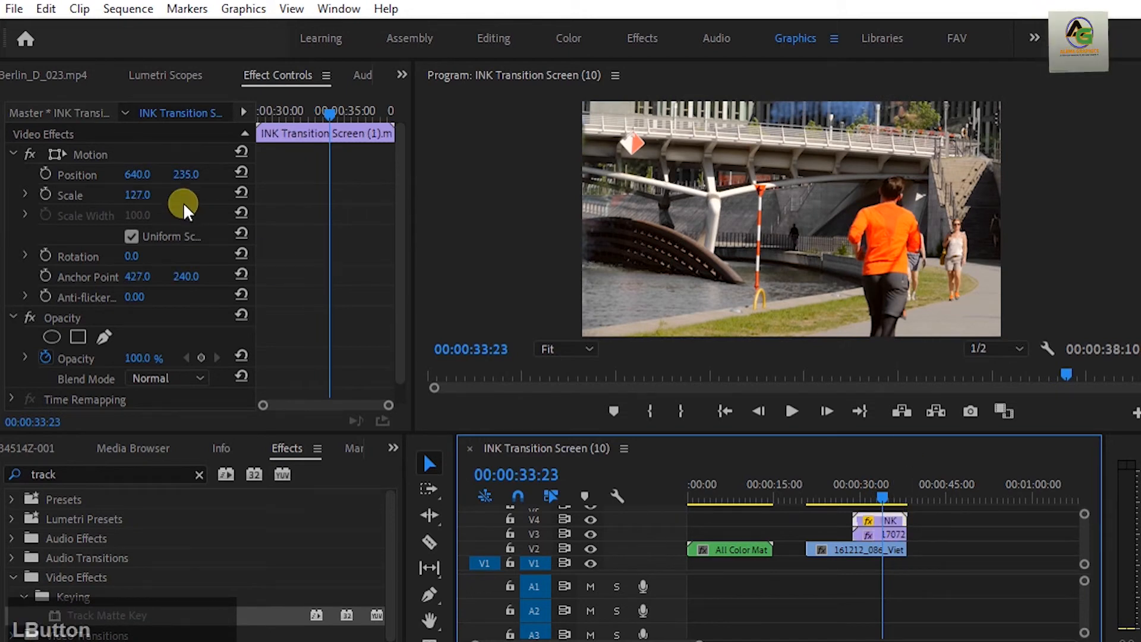
drag(136, 195, 112, 201)
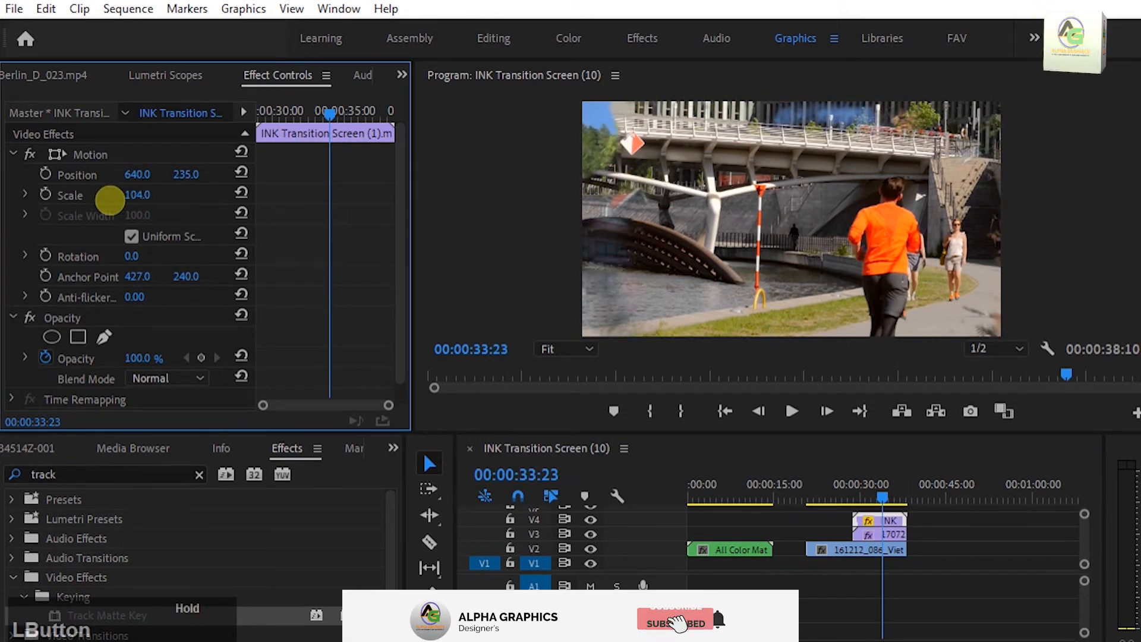
key(space)
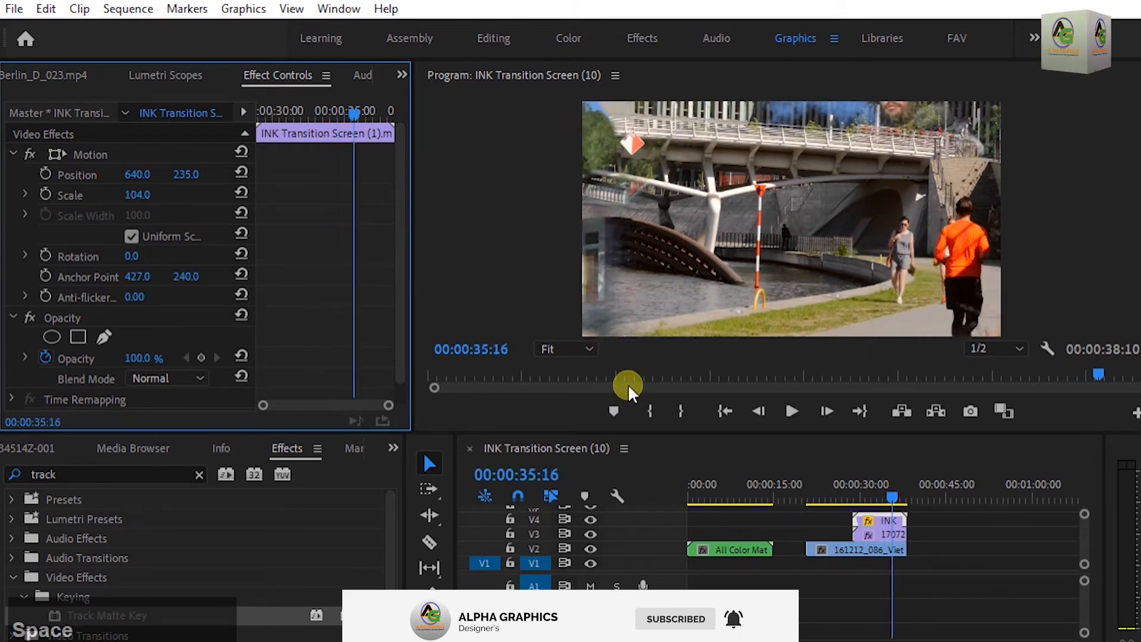
Try enlarging the ink clip on V4 to a scale of 249, and undo that scale change.
click(889, 516)
click(145, 278)
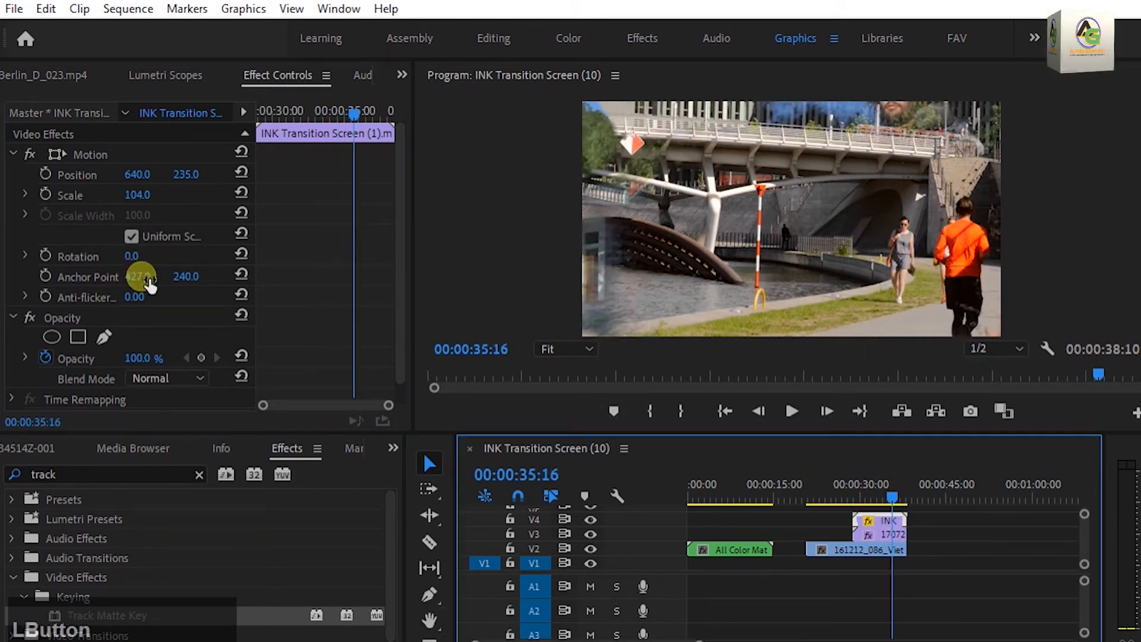
drag(126, 205, 197, 211)
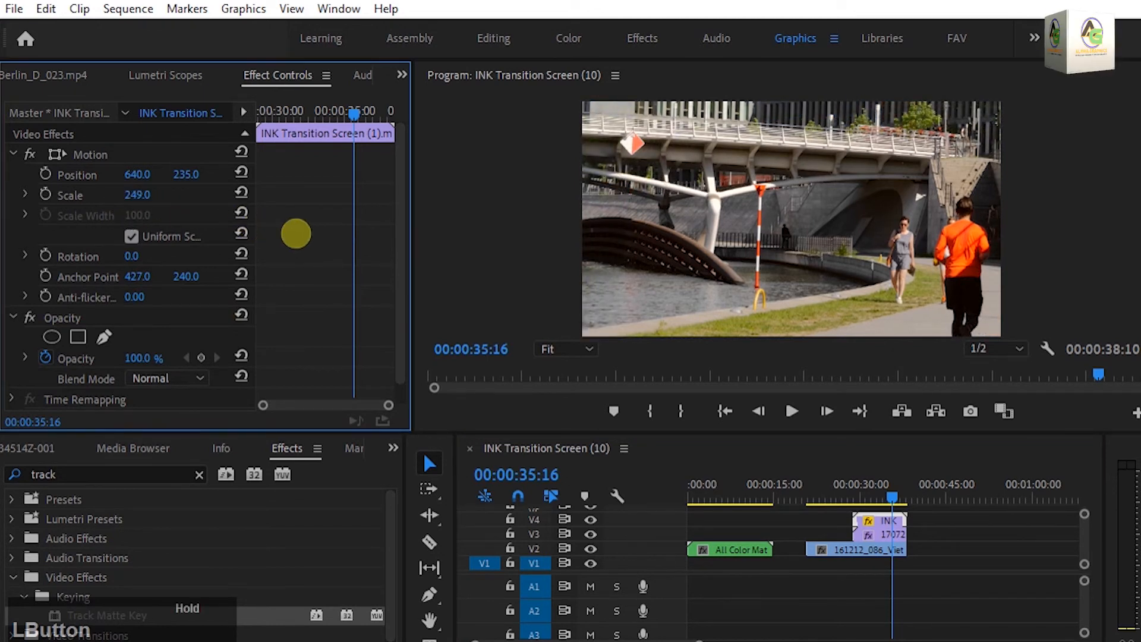
click(898, 557)
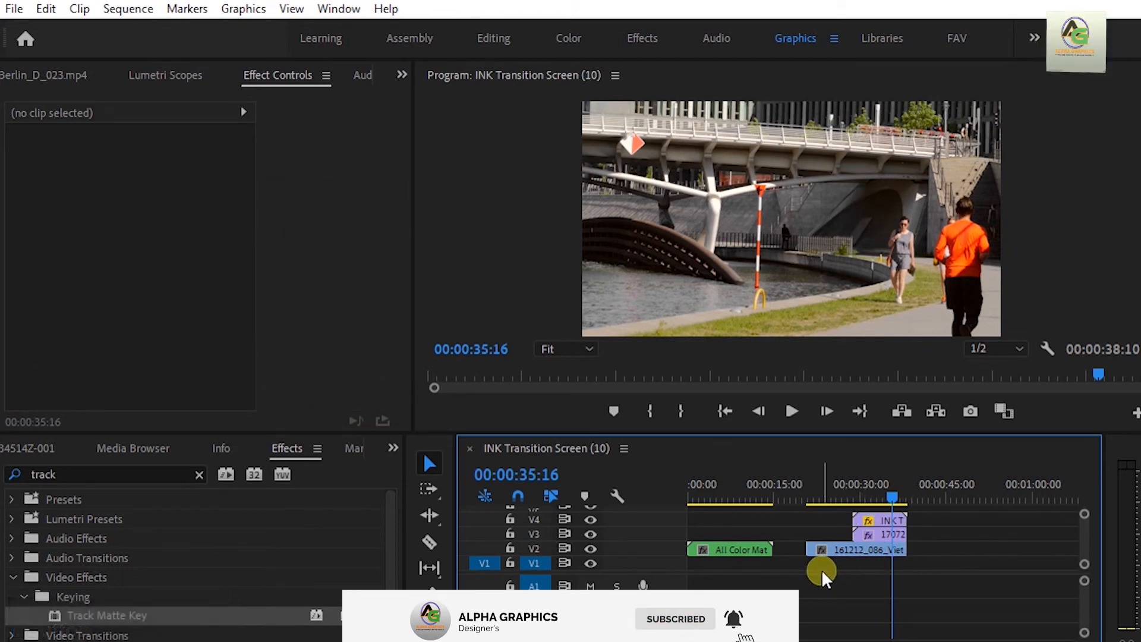
key(ctrl)
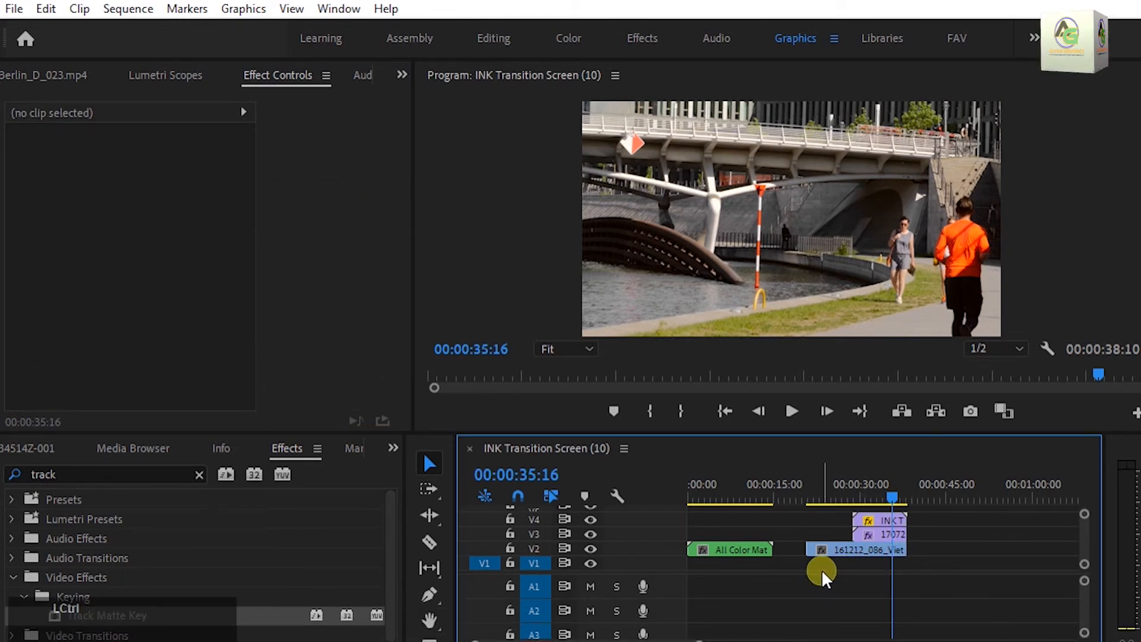
key(ctrl+z)
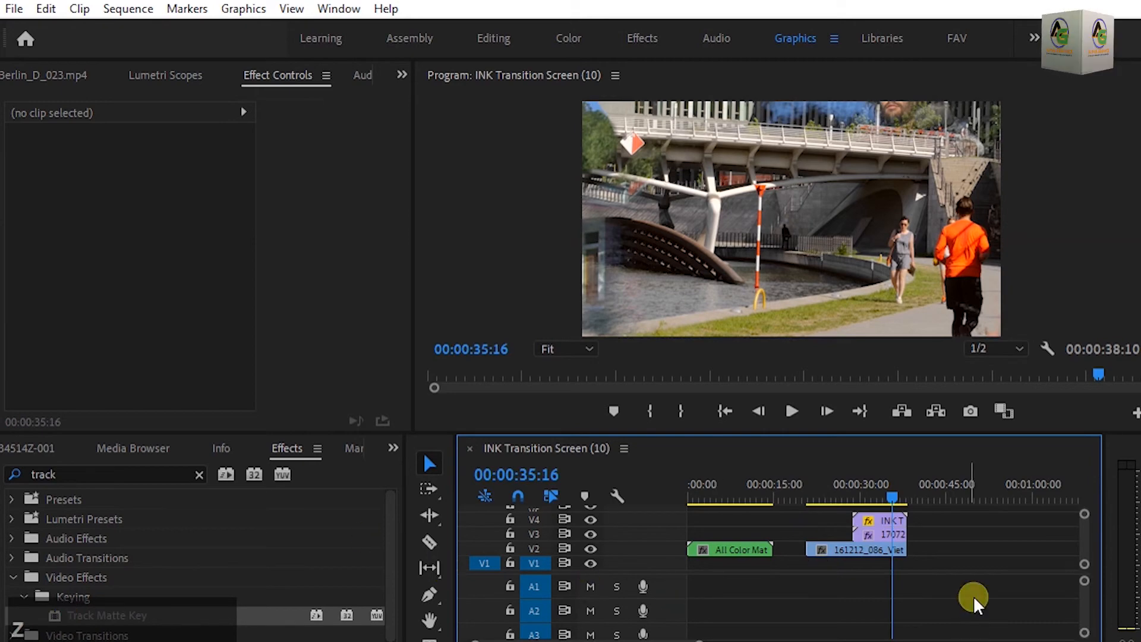
Review the ink transition in an enlarged Program monitor, pausing at 00:00:34:15 and 00:00:36:08 to inspect the frame edges, and restore the normal layout.
click(512, 238)
key(grave)
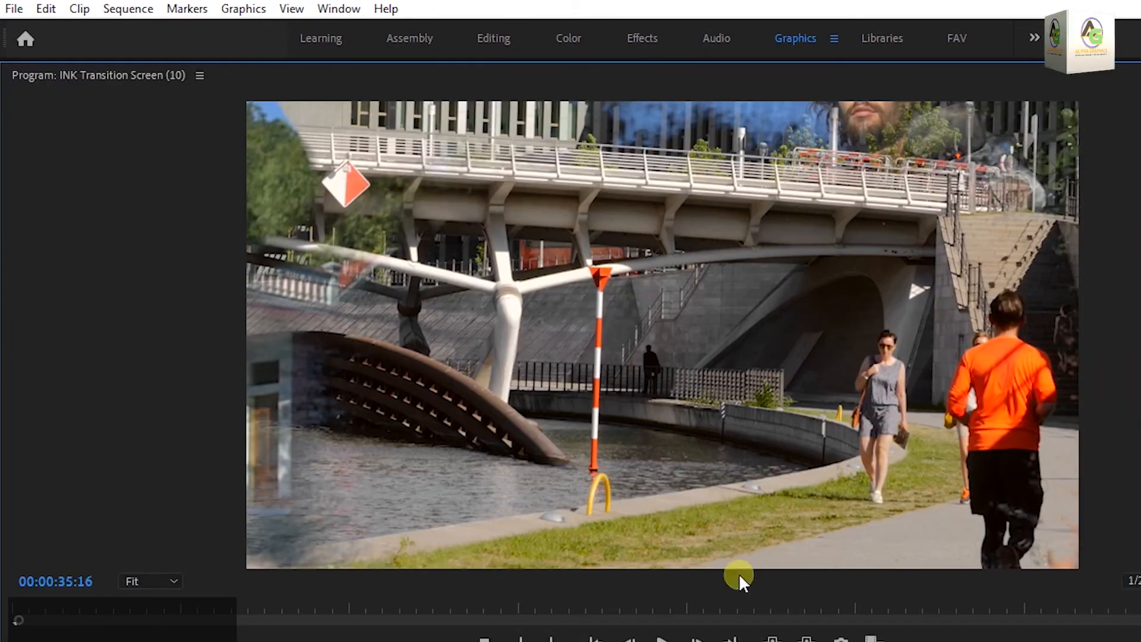
drag(1108, 618, 1034, 630)
key(space)
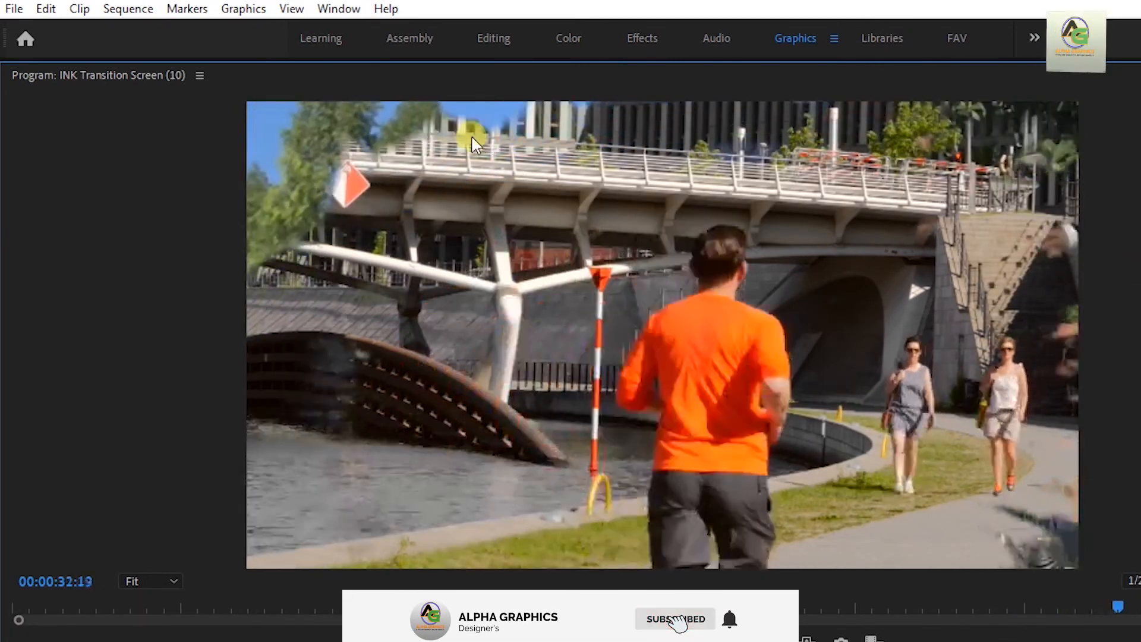
key(space)
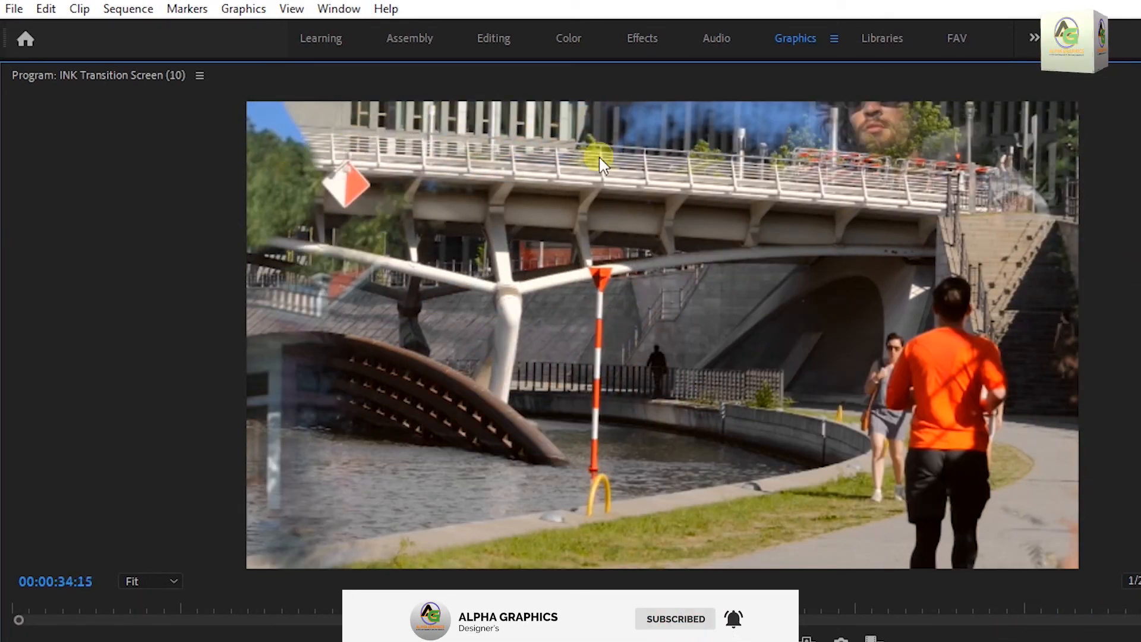
key(space)
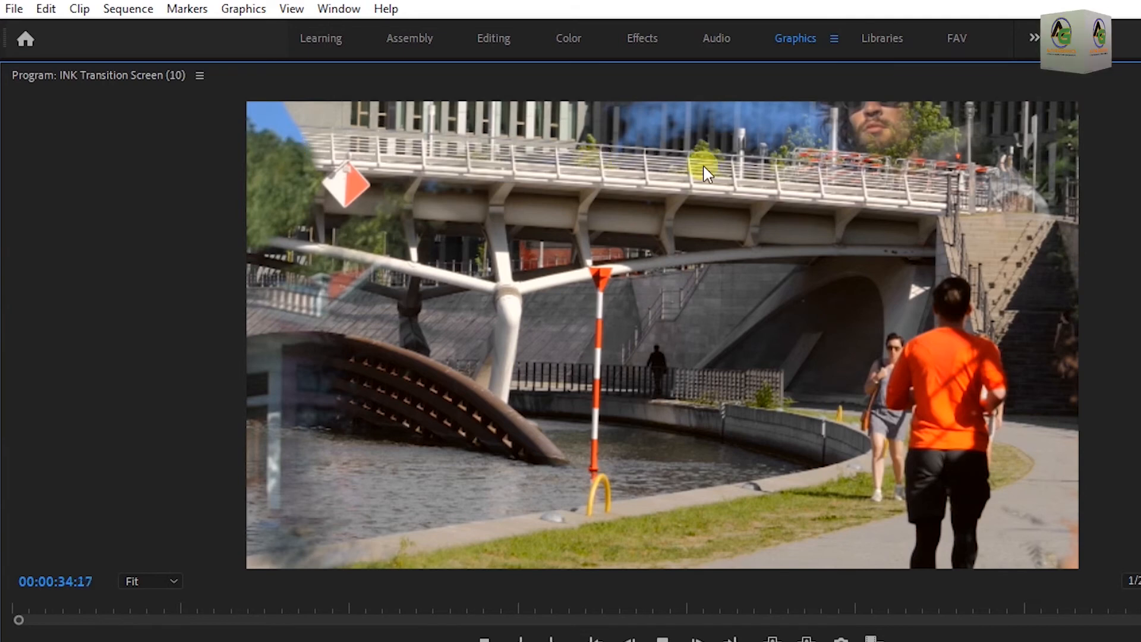
key(space)
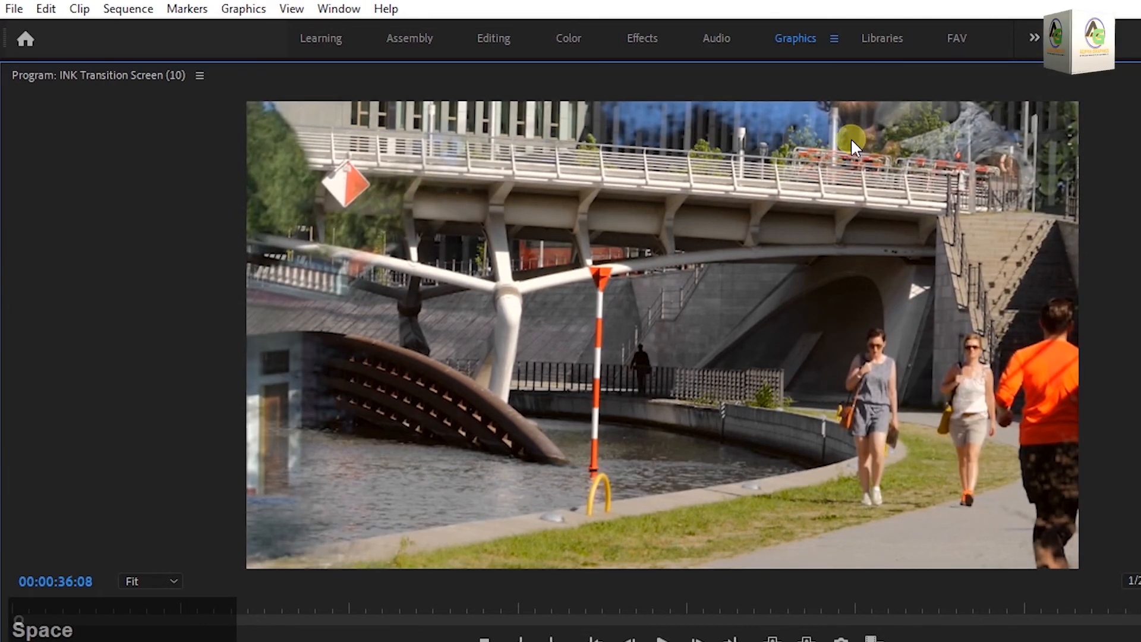
key(grave)
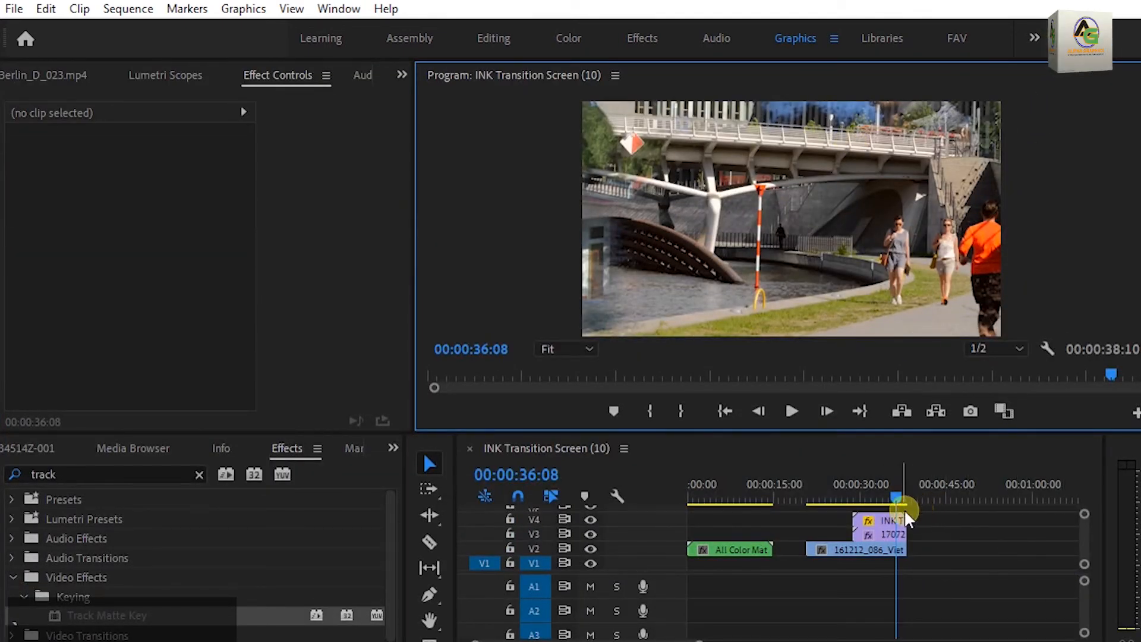
Increase the scale of the ink clip on V4 so the Berlin clip fills the whole frame, and play the transition's end.
click(881, 517)
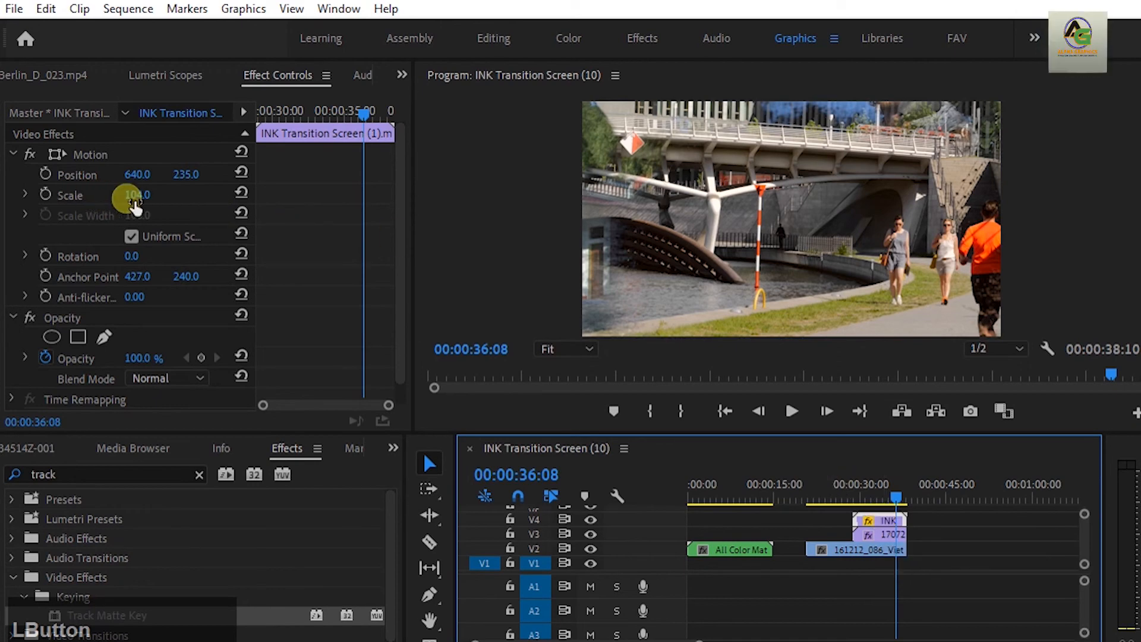
drag(136, 205, 194, 208)
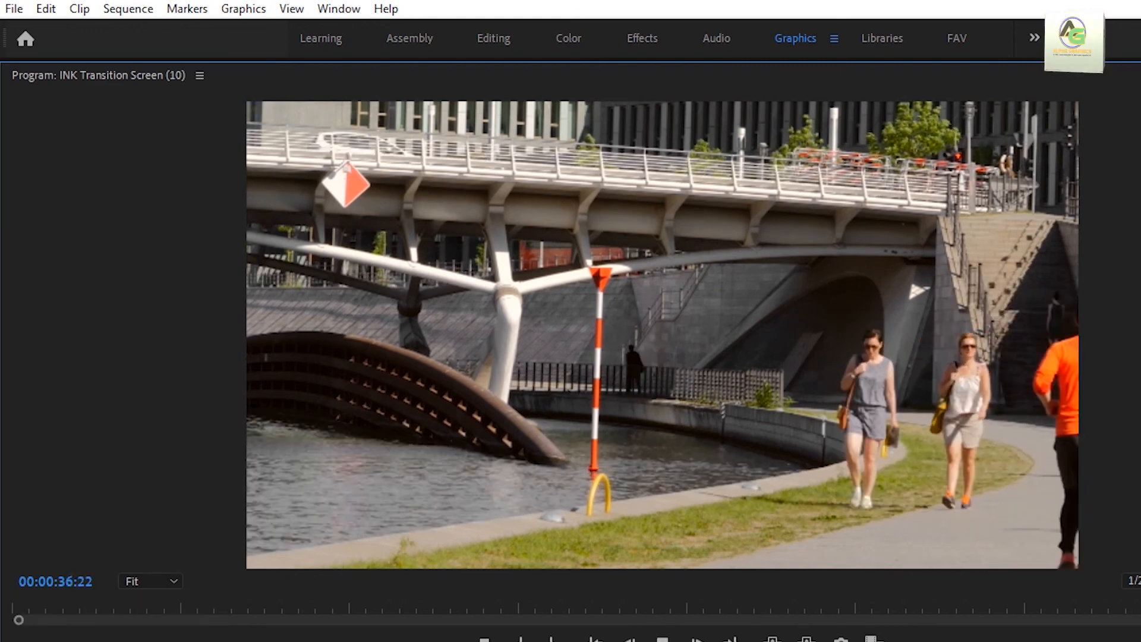
key(space)
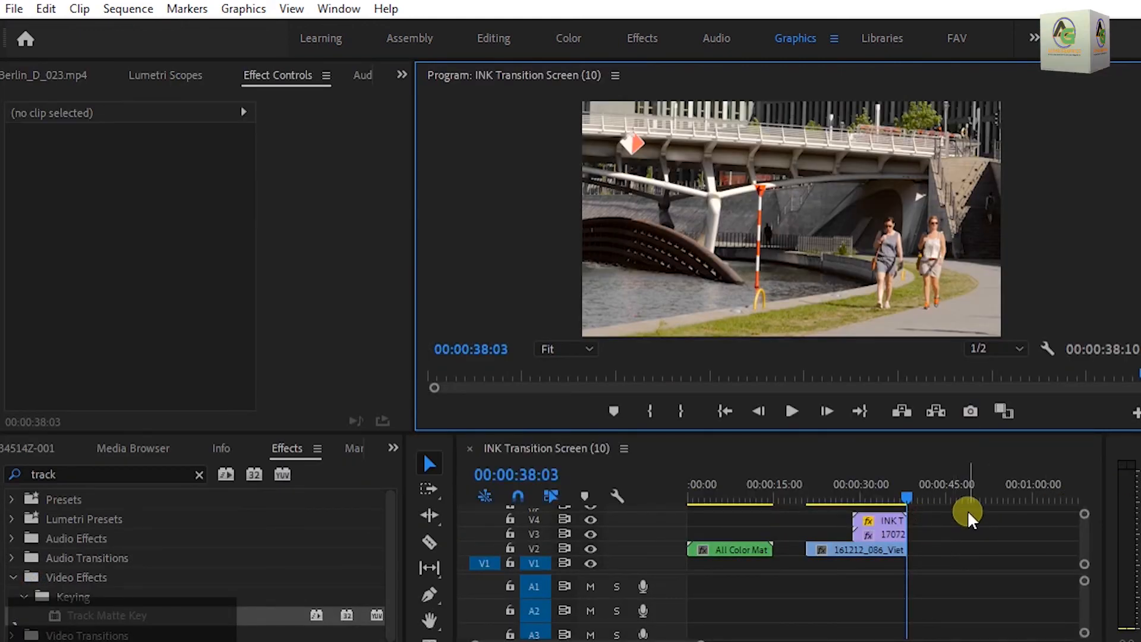